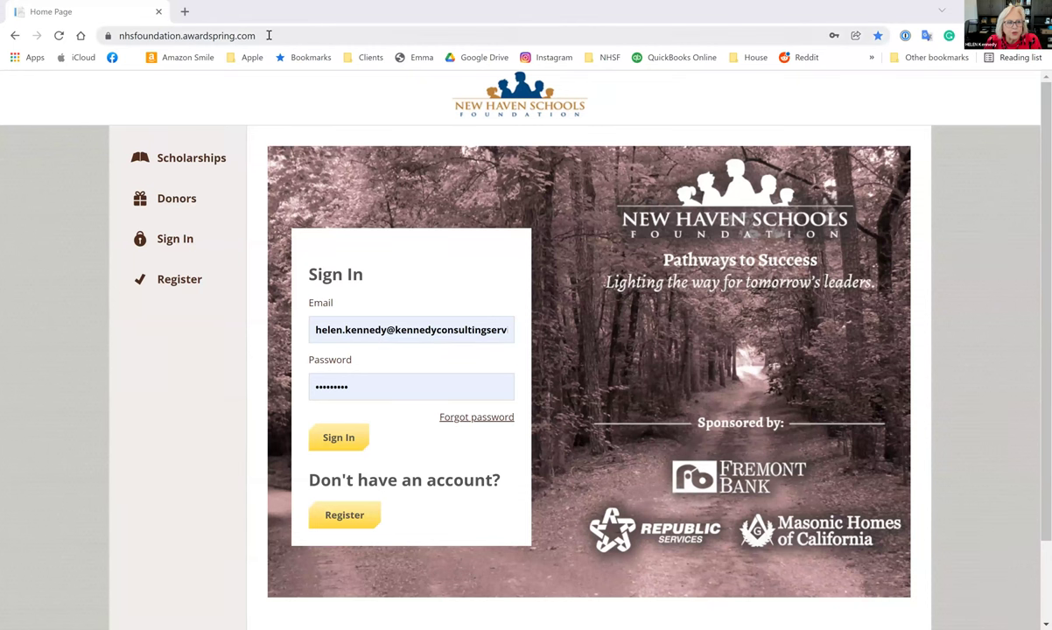
- Go from the AwardSpring sign-in page to the Register form for a new account
{"action": "left_click", "coordinate": [116, 38]}
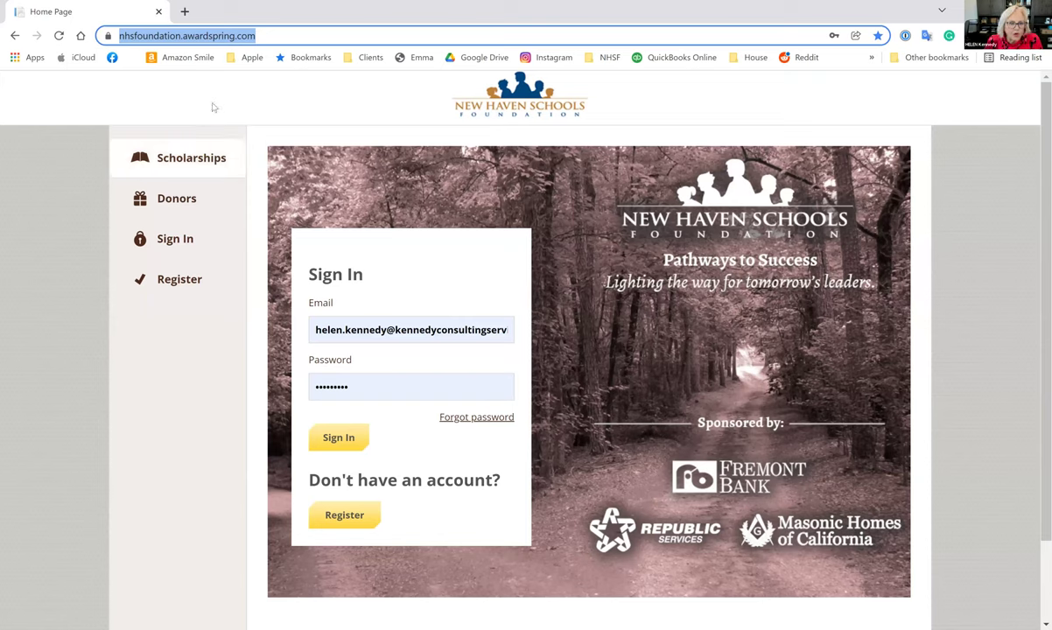
{"action": "left_click", "coordinate": [338, 518]}
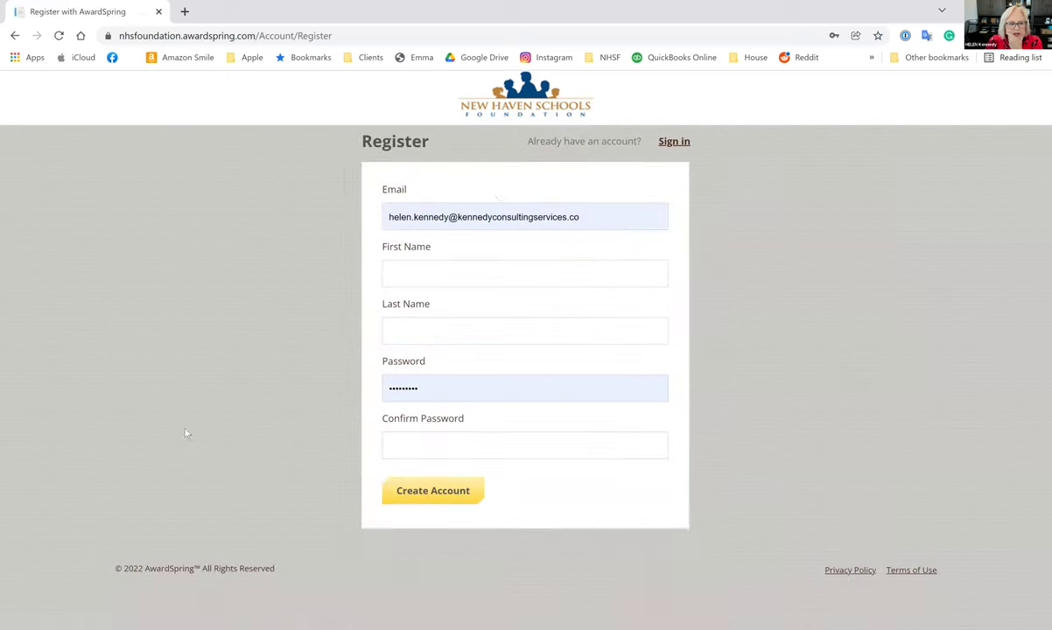
- Replace the registration email with the foundation address and enter the applicant's first and last name
{"action": "left_click", "coordinate": [411, 221]}
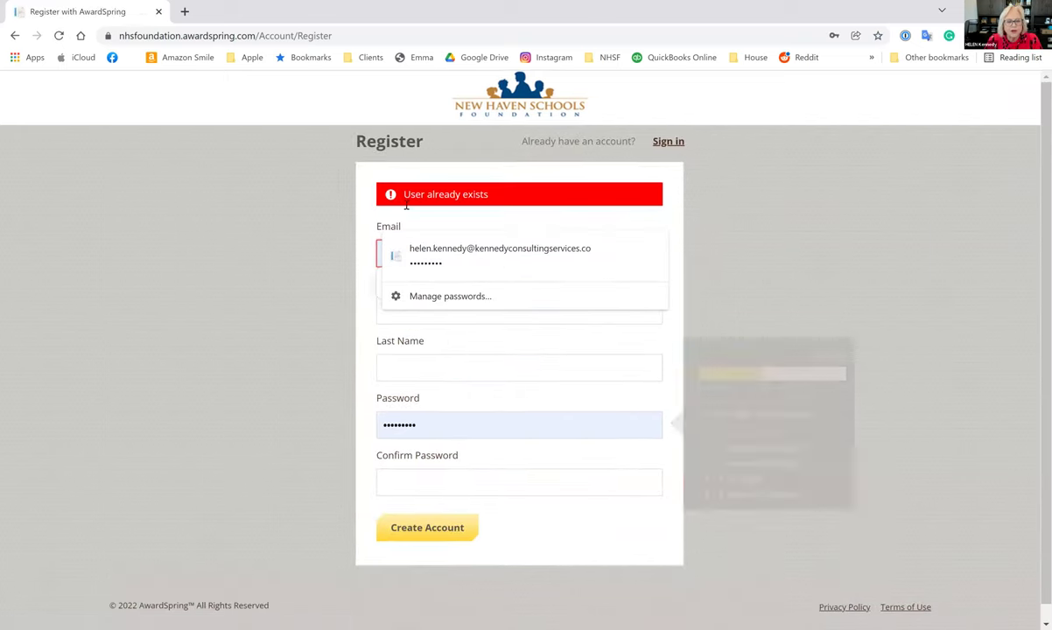
{"action": "left_click", "coordinate": [613, 254]}
{"action": "left_click_drag", "start_coordinate": [617, 257], "coordinate": [365, 262]}
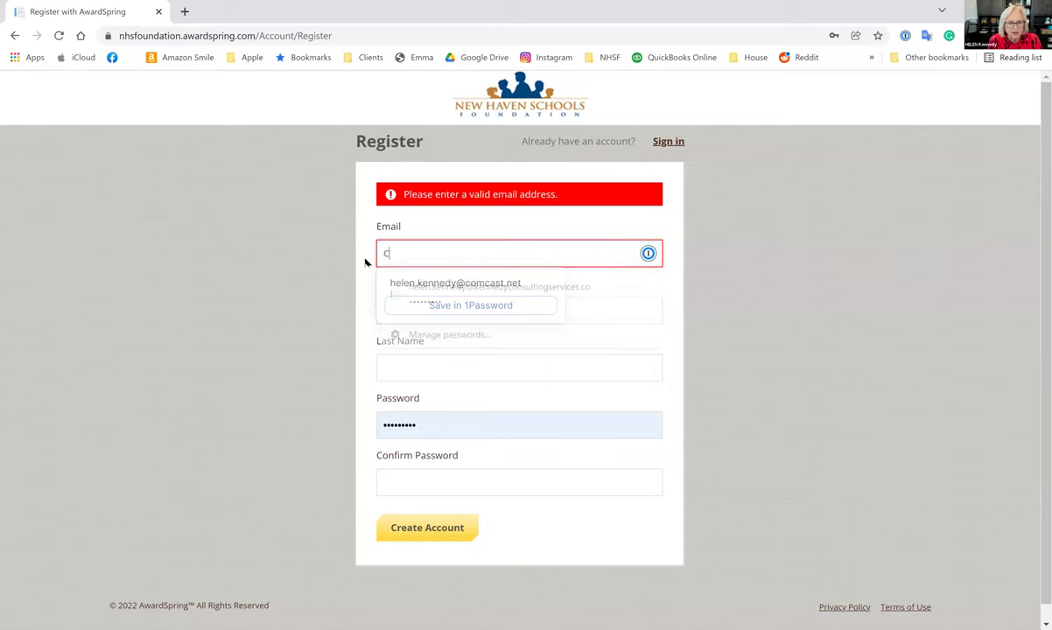
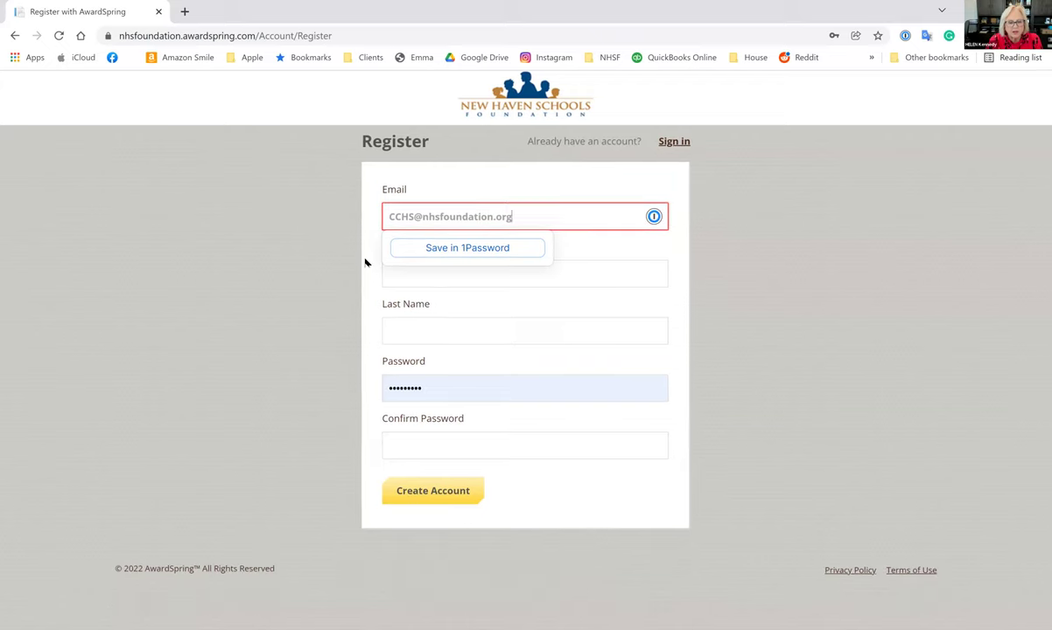
{"action": "left_click", "coordinate": [440, 279]}
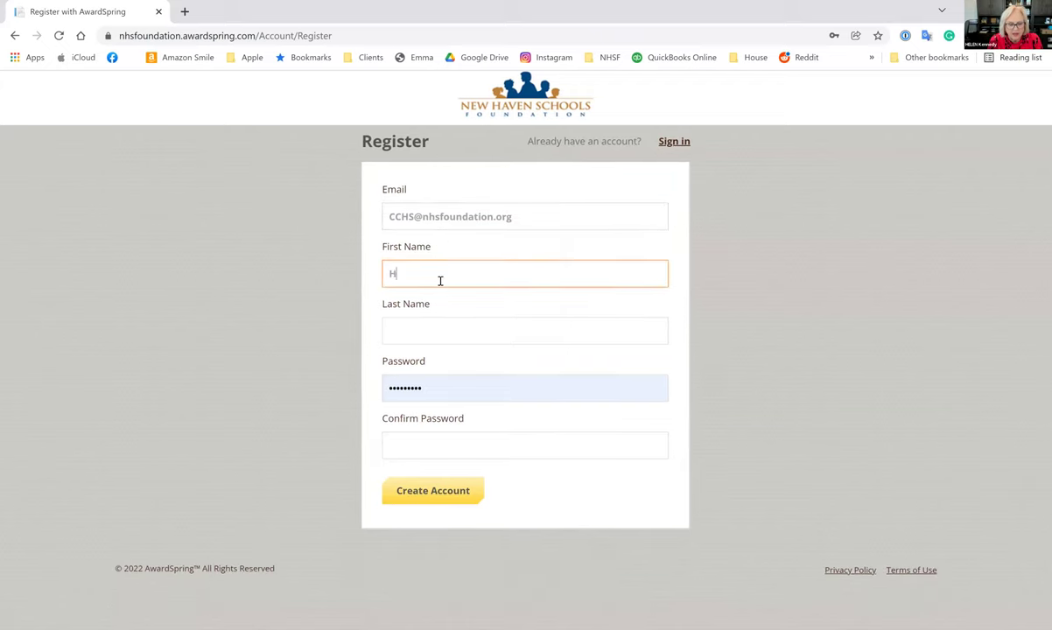
{"action": "key", "text": "Tab"}
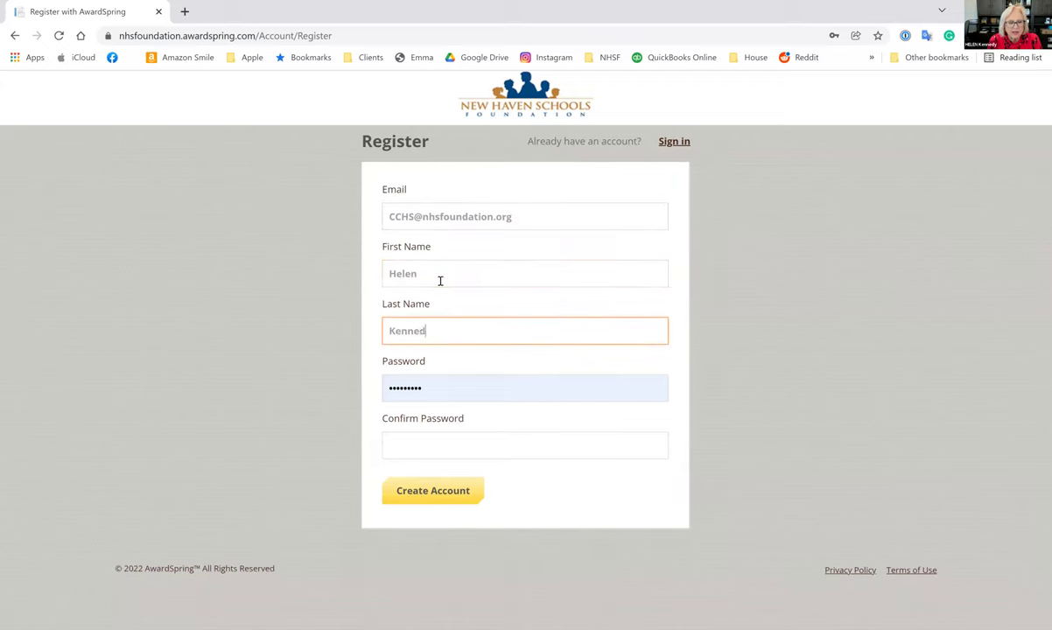
- Enter the password confirmation and submit the registration with Create Account
{"action": "left_click", "coordinate": [417, 453]}
{"action": "type", "text": "***"}
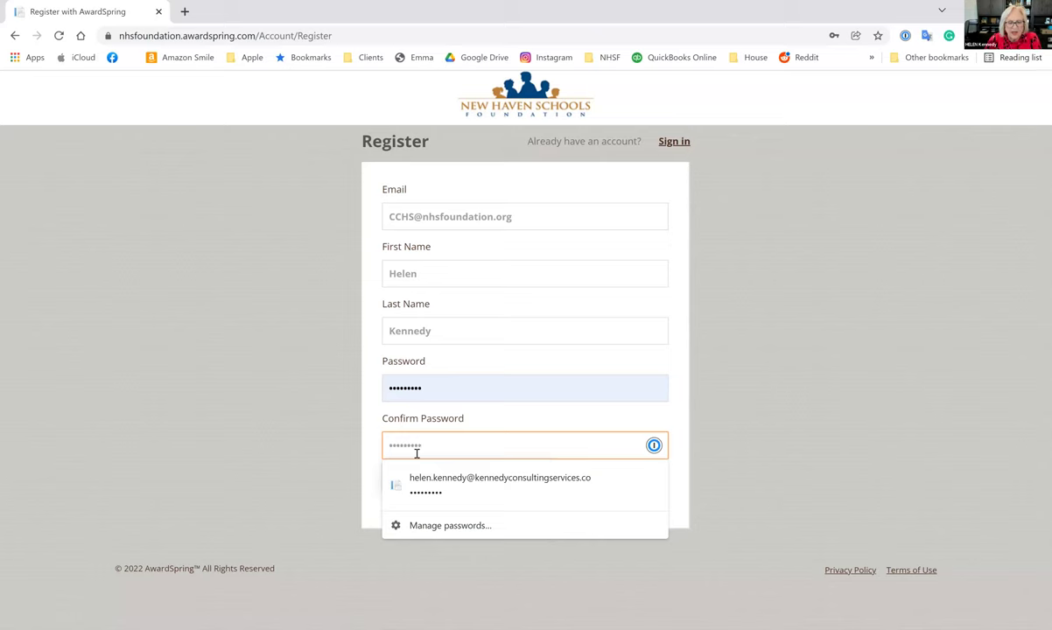
{"action": "left_click", "coordinate": [715, 386]}
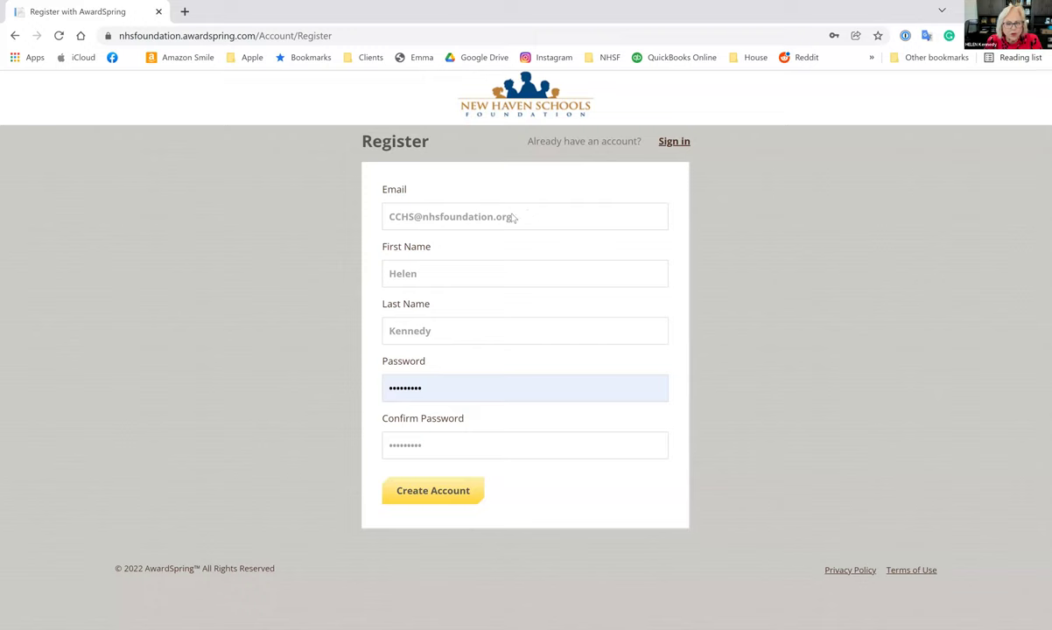
{"action": "left_click_drag", "start_coordinate": [515, 219], "coordinate": [358, 223]}
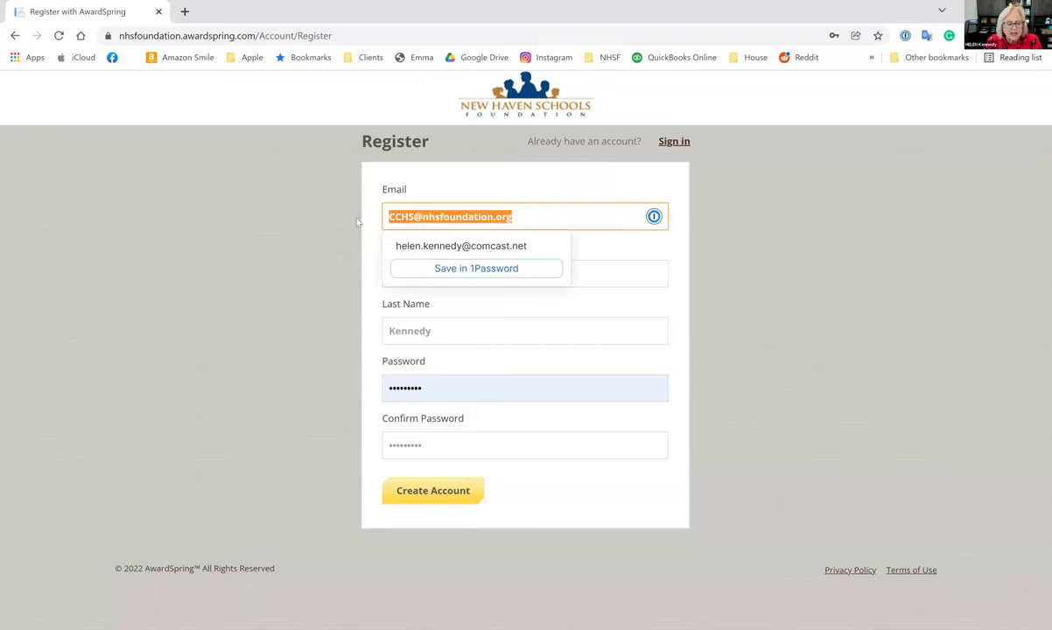
{"action": "left_click", "coordinate": [162, 251]}
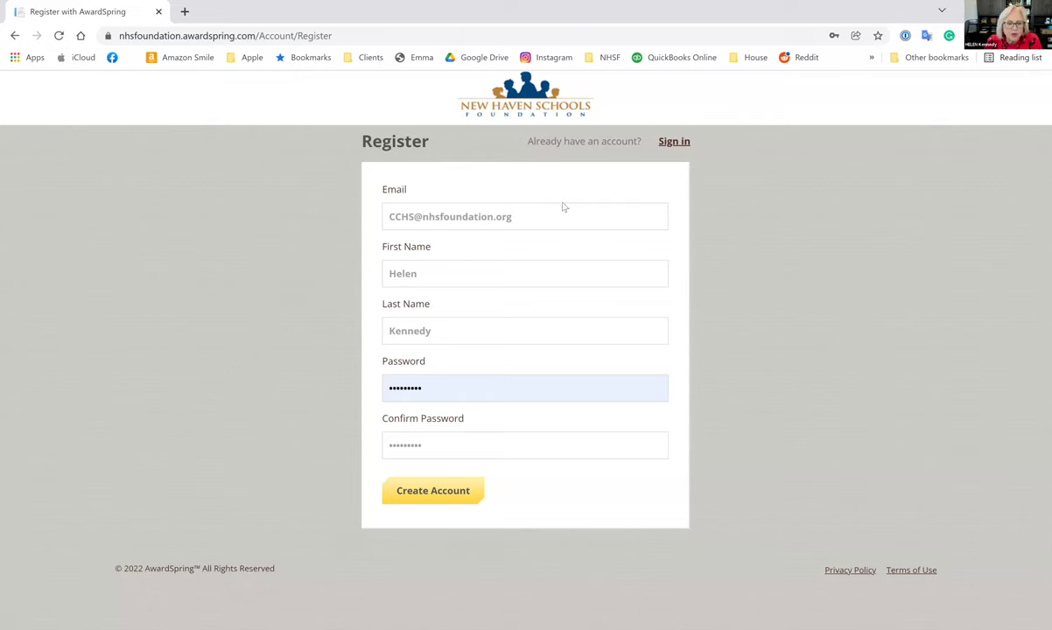
{"action": "left_click", "coordinate": [421, 493]}
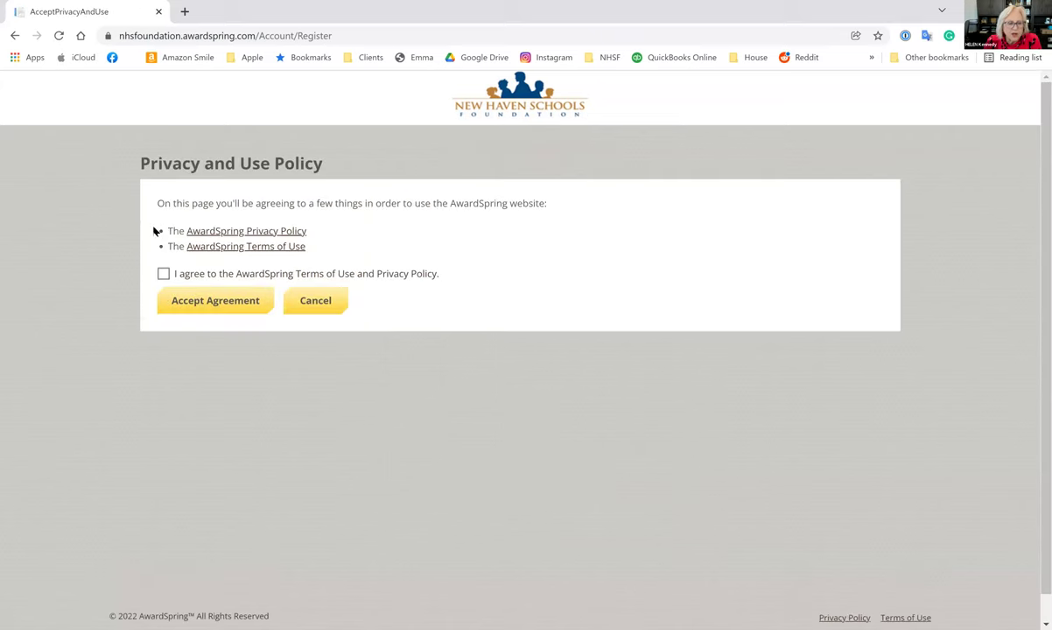
- Accept the Terms of Use and Privacy Policy agreement, then view the Scholarships list
{"action": "left_click", "coordinate": [162, 273]}
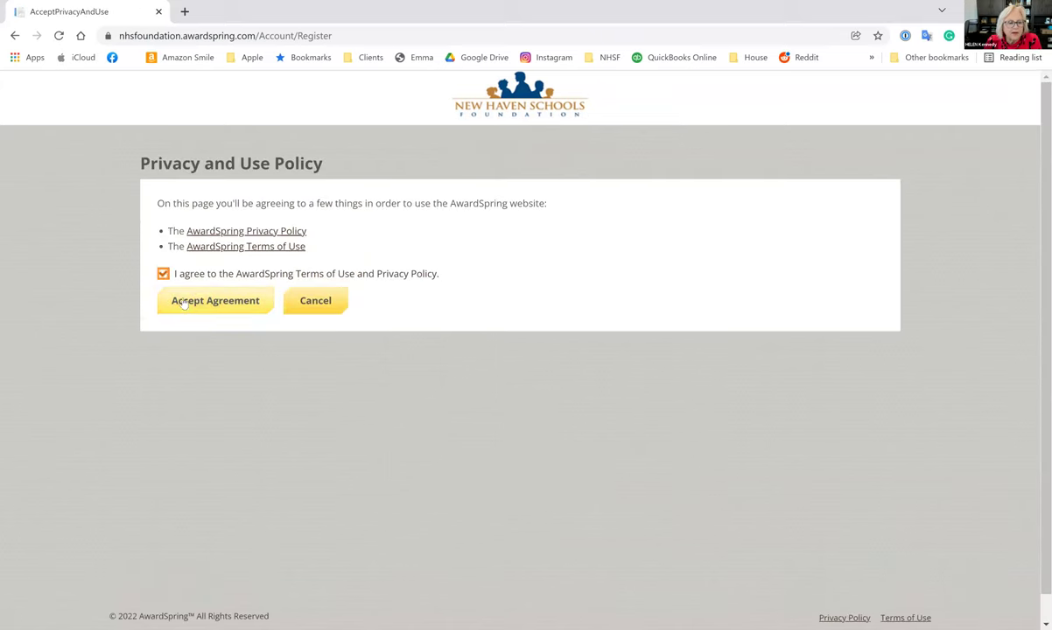
{"action": "left_click", "coordinate": [241, 305]}
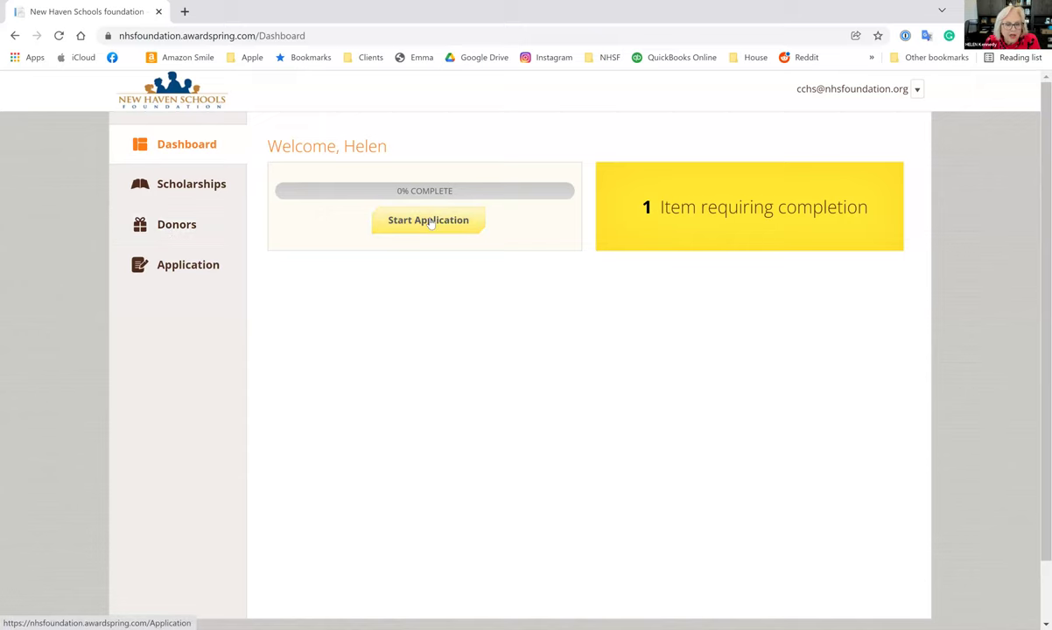
{"action": "left_click", "coordinate": [238, 182]}
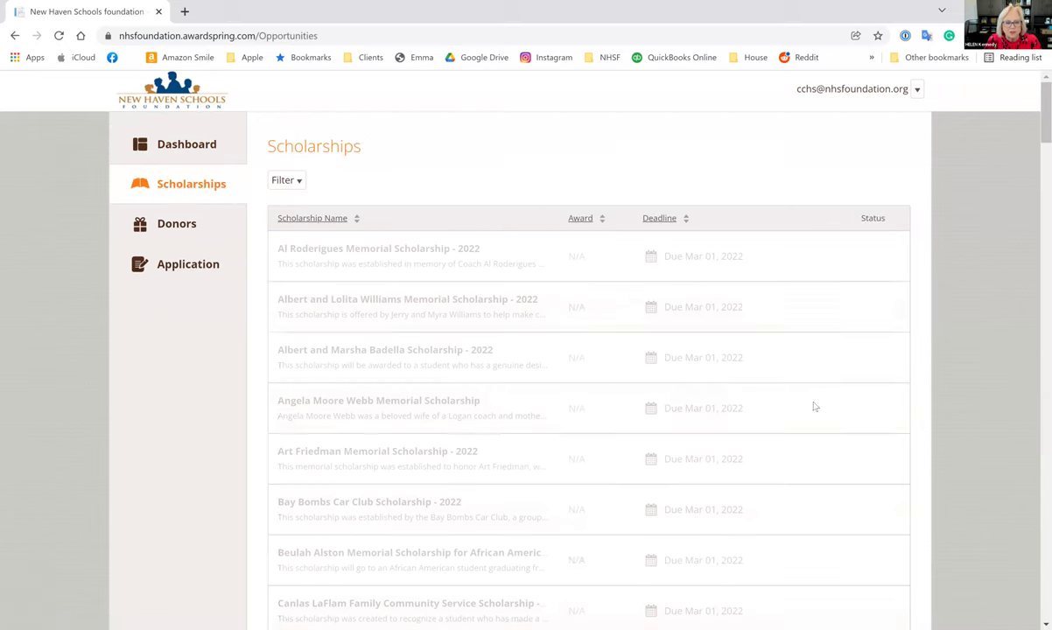
- Browse the 2022 scholarships, then start a new application from the Dashboard
{"action": "scroll", "coordinate": [820, 401], "scroll_direction": "down", "scroll_amount": 3}
{"action": "scroll", "coordinate": [820, 401], "scroll_direction": "down", "scroll_amount": 5}
{"action": "scroll", "coordinate": [820, 401], "scroll_direction": "down", "scroll_amount": 5}
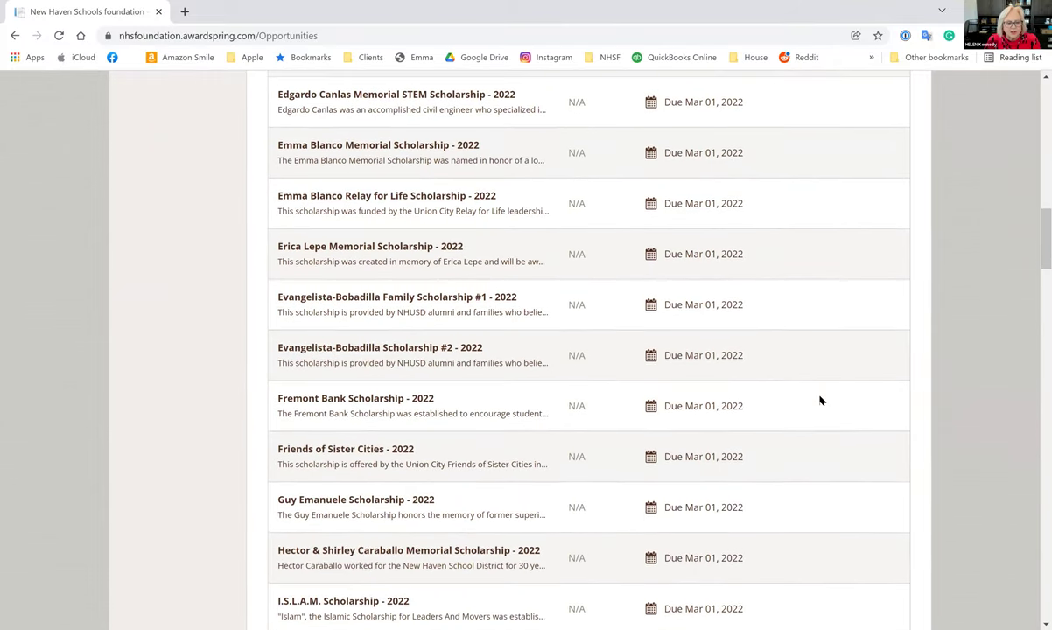
{"action": "scroll", "coordinate": [820, 401], "scroll_direction": "down", "scroll_amount": 10}
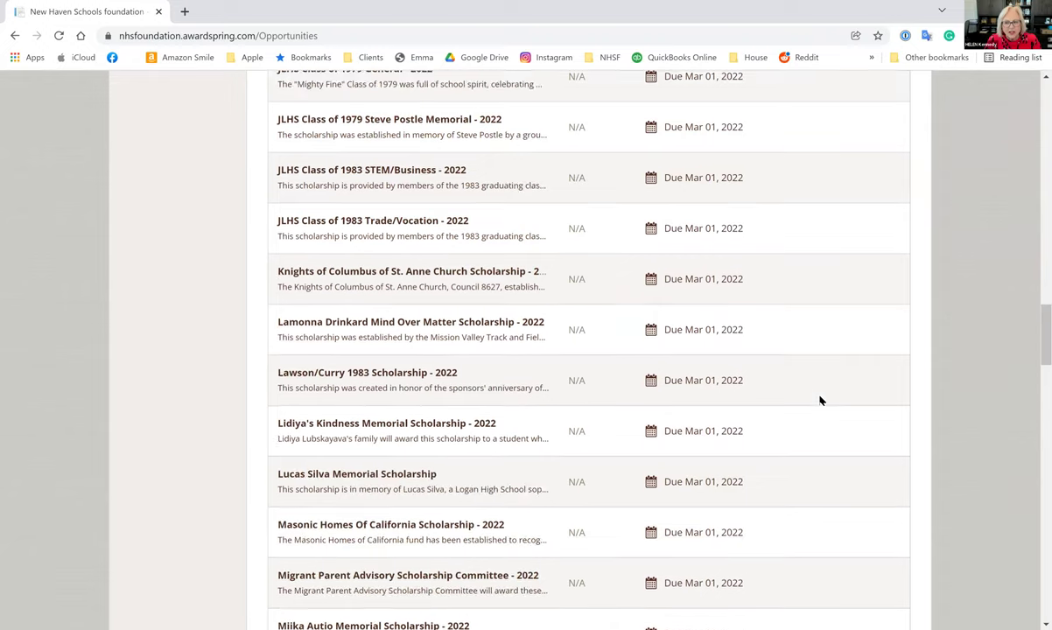
{"action": "scroll", "coordinate": [820, 401], "scroll_direction": "down", "scroll_amount": 5}
{"action": "scroll", "coordinate": [1035, 425], "scroll_direction": "down", "scroll_amount": 3}
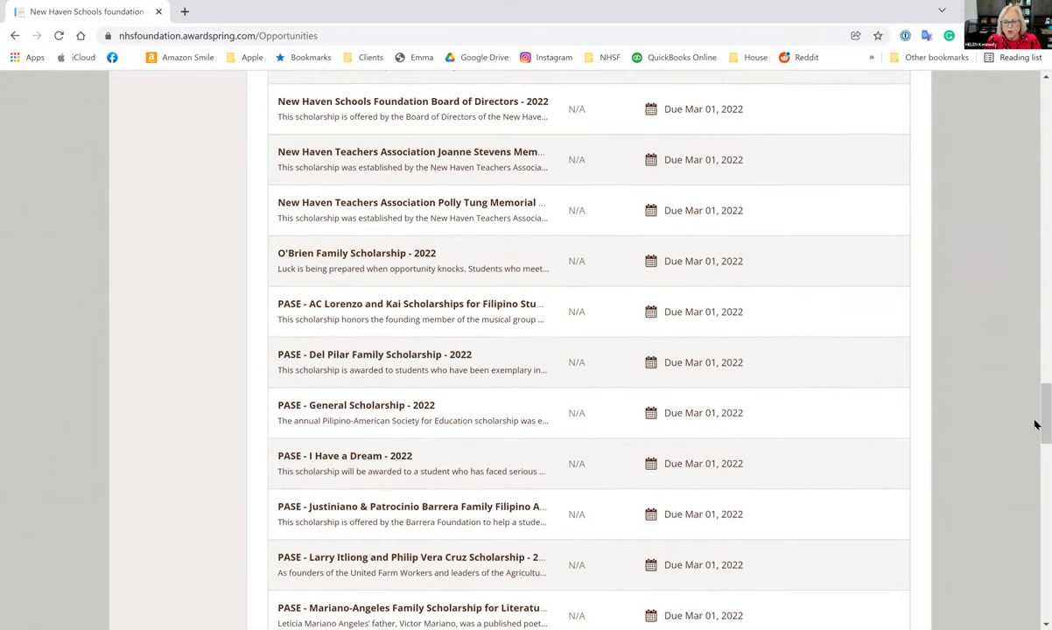
{"action": "scroll", "coordinate": [1036, 425], "scroll_direction": "down", "scroll_amount": 12}
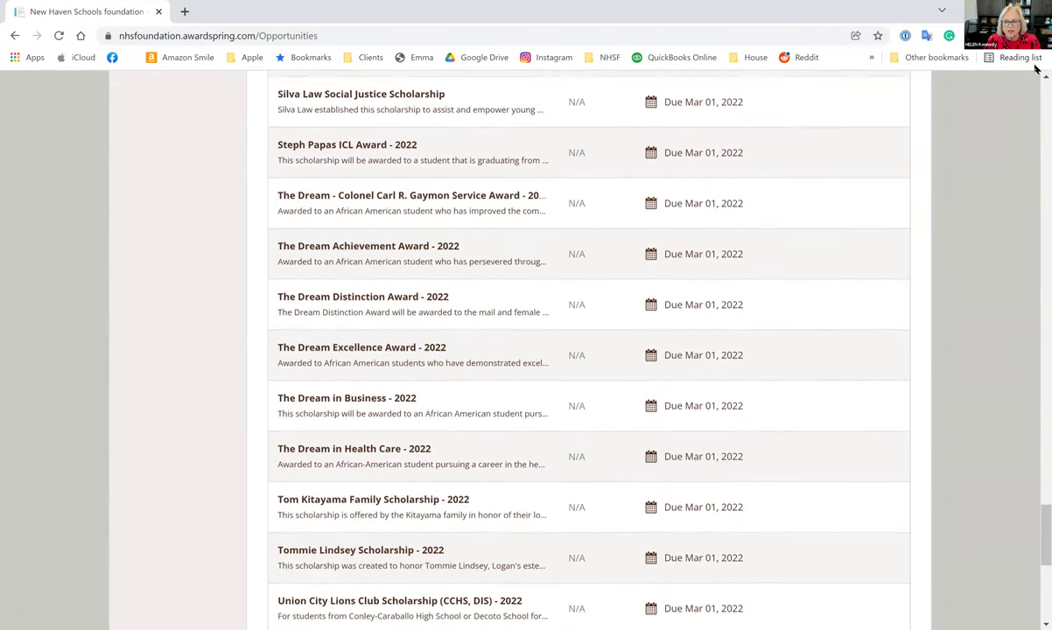
{"action": "scroll", "coordinate": [1036, 70], "scroll_direction": "up", "scroll_amount": 20}
{"action": "scroll", "coordinate": [183, 211], "scroll_direction": "up", "scroll_amount": 20}
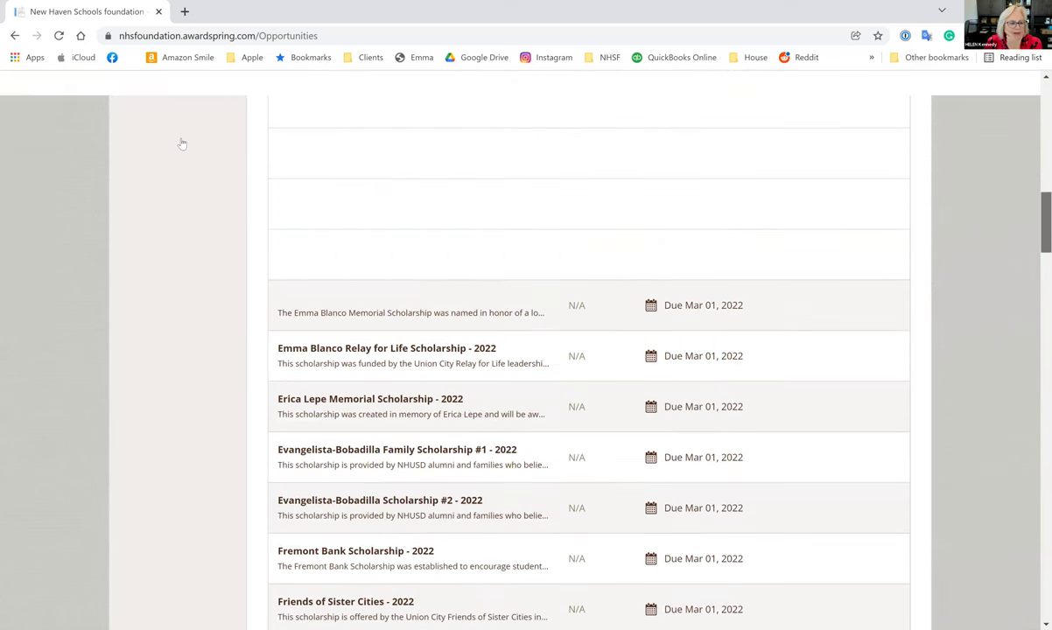
{"action": "scroll", "coordinate": [182, 143], "scroll_direction": "up", "scroll_amount": 10}
{"action": "left_click", "coordinate": [182, 144]}
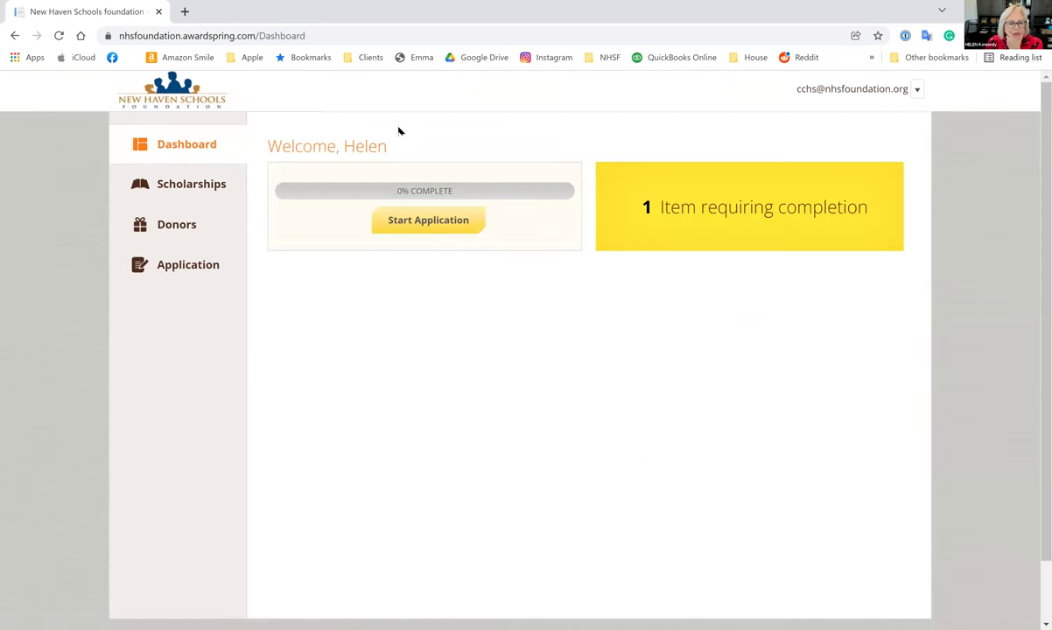
{"action": "left_click", "coordinate": [425, 223]}
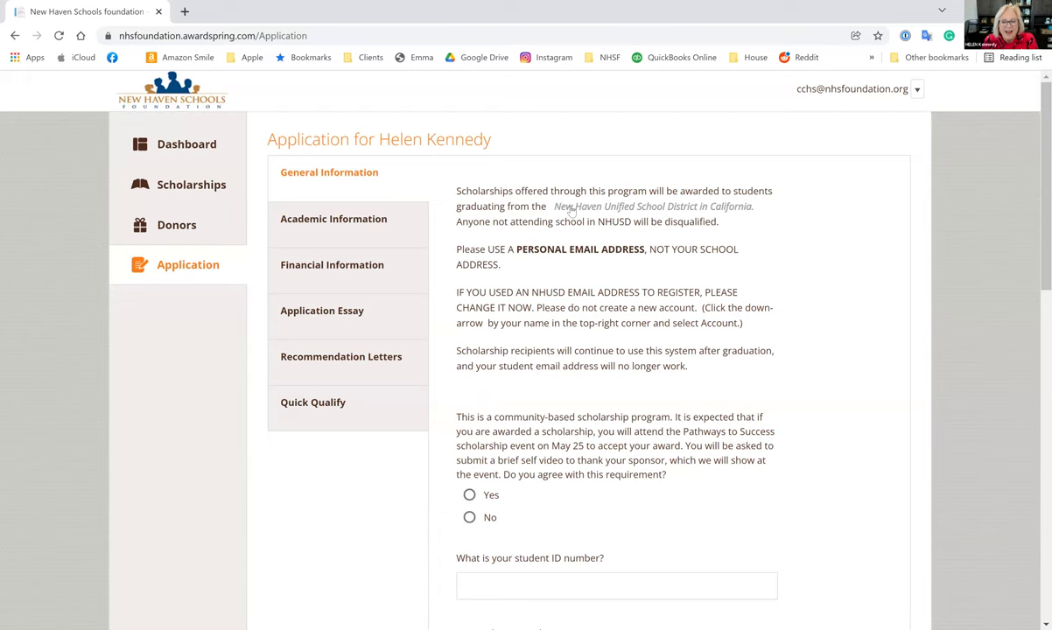
- Answer Yes to attending the Pathways to Success scholarship event
{"action": "scroll", "coordinate": [573, 210], "scroll_direction": "down", "scroll_amount": 3}
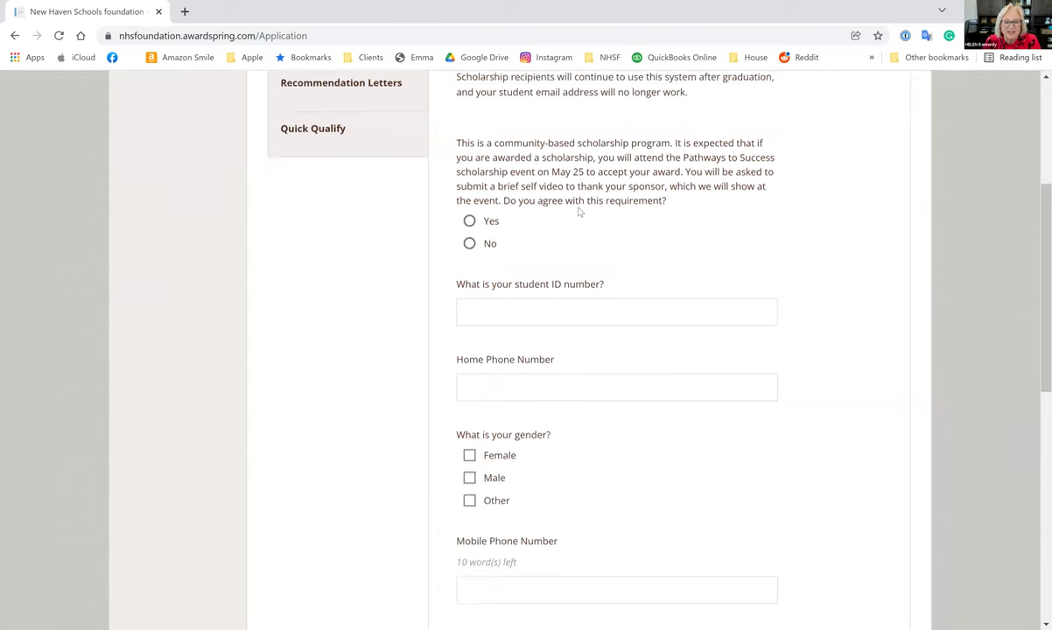
{"action": "scroll", "coordinate": [578, 212], "scroll_direction": "down", "scroll_amount": 1}
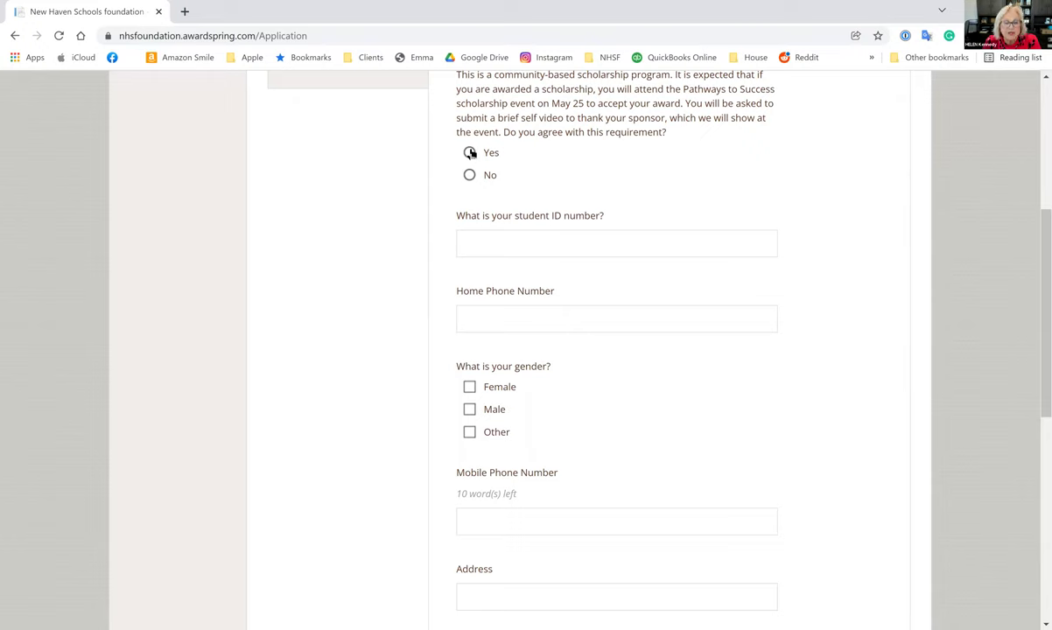
{"action": "left_click", "coordinate": [470, 153]}
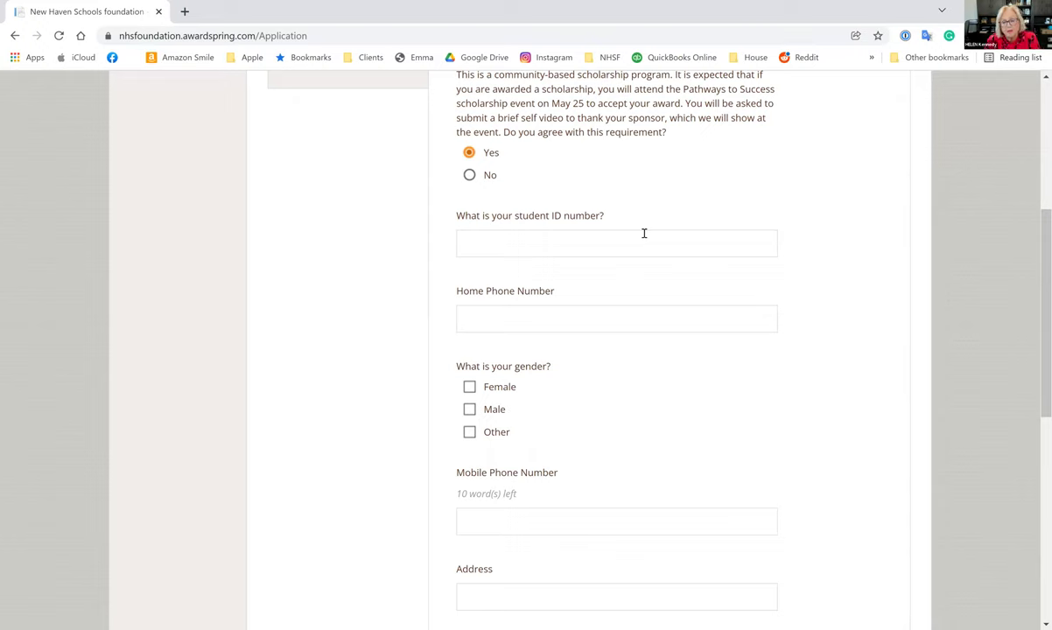
{"action": "left_click", "coordinate": [588, 238]}
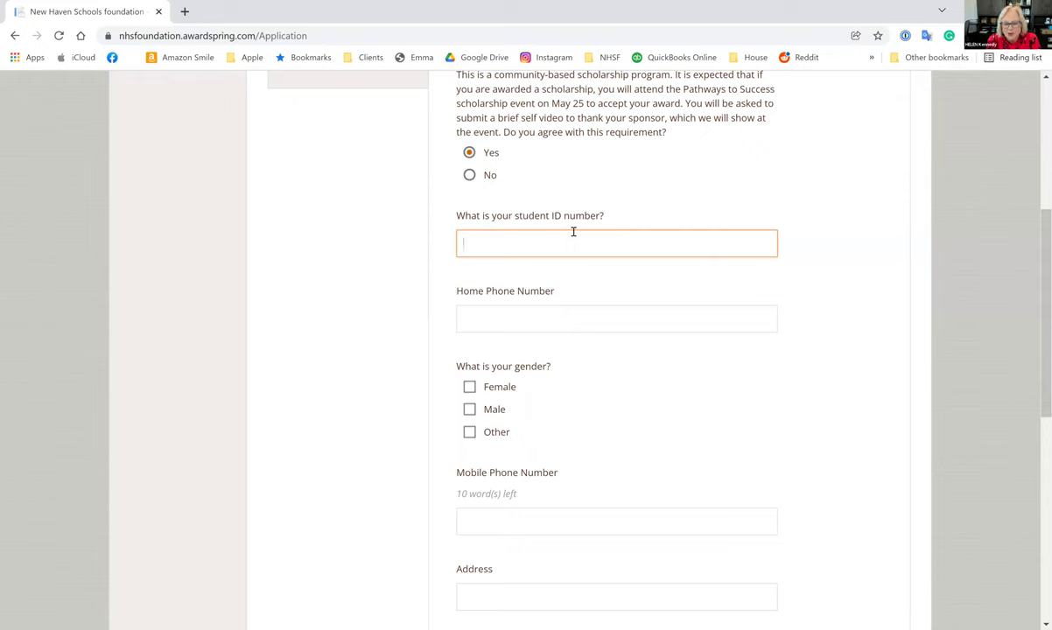
- Enter the student ID and home phone number, and set gender to Female
{"action": "type", "text": "kjkjhb"}
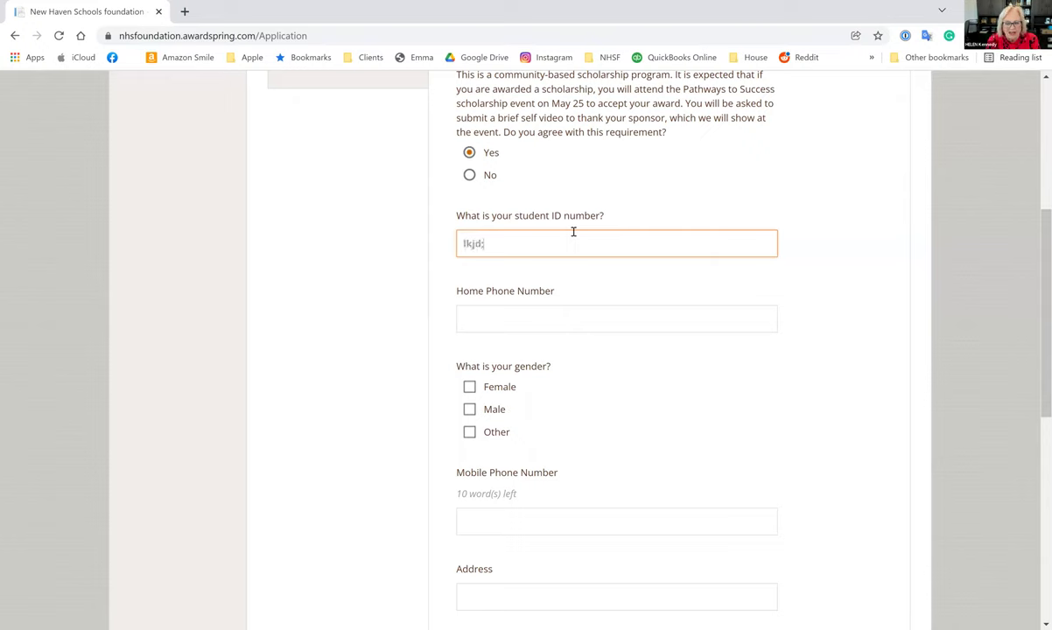
{"action": "key", "text": "BackSpace"}
{"action": "key", "text": "BackSpace"}
{"action": "key", "text": "BackSpace"}
{"action": "key", "text": "BackSpace"}
{"action": "key", "text": "BackSpace"}
{"action": "type", "text": "11232344"}
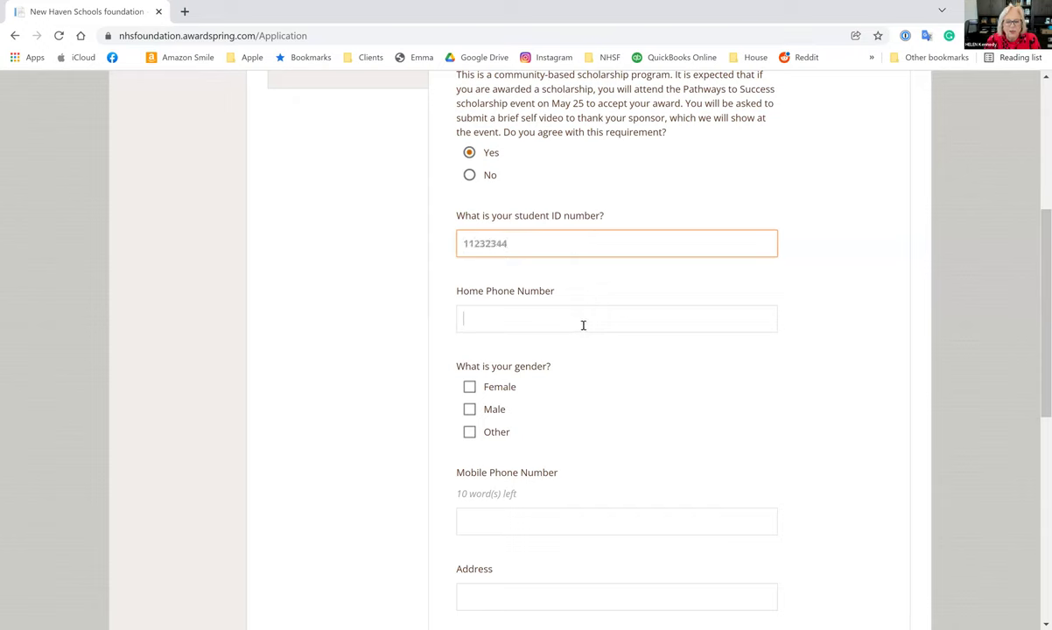
{"action": "left_click", "coordinate": [573, 320]}
{"action": "type", "text": "51209999999"}
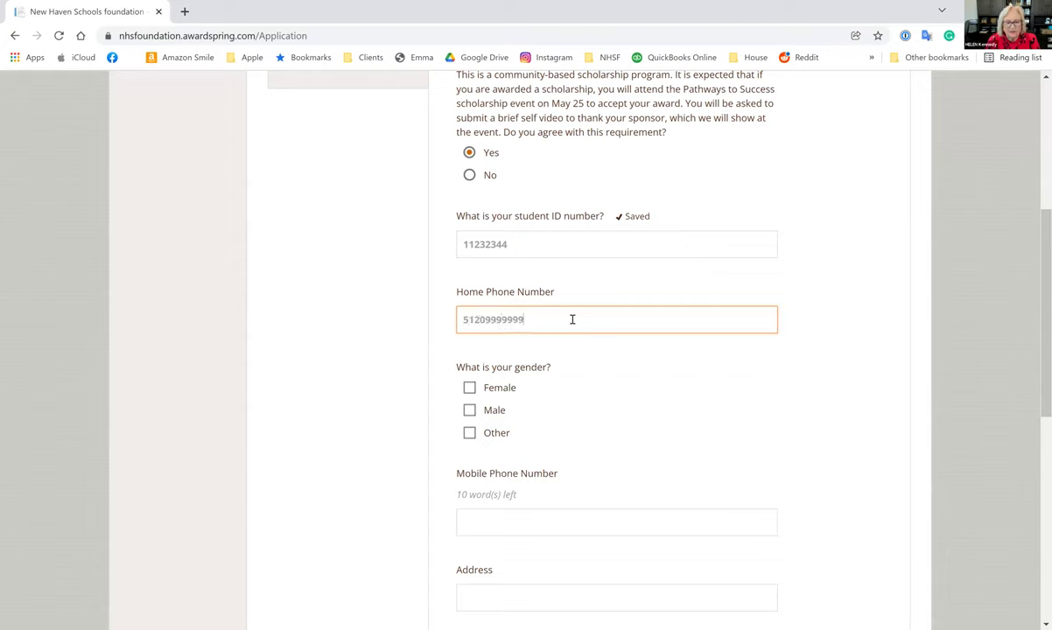
{"action": "left_click", "coordinate": [470, 386]}
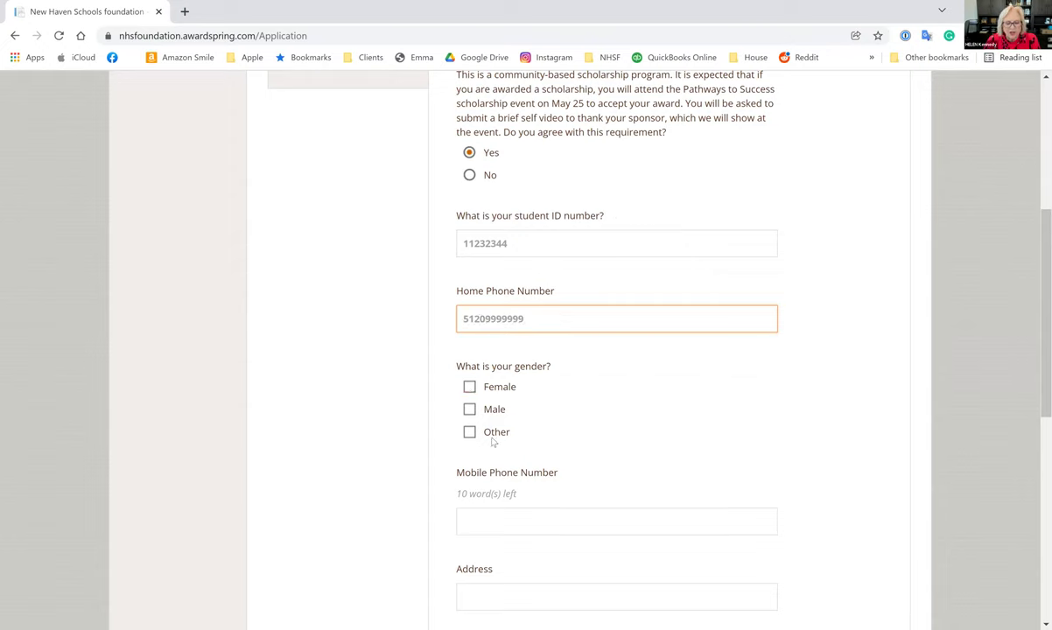
- Enter the mobile phone and street address, and mark the city as 'My city is not listed'
{"action": "scroll", "coordinate": [528, 472], "scroll_direction": "down", "scroll_amount": 2}
{"action": "left_click", "coordinate": [475, 317]}
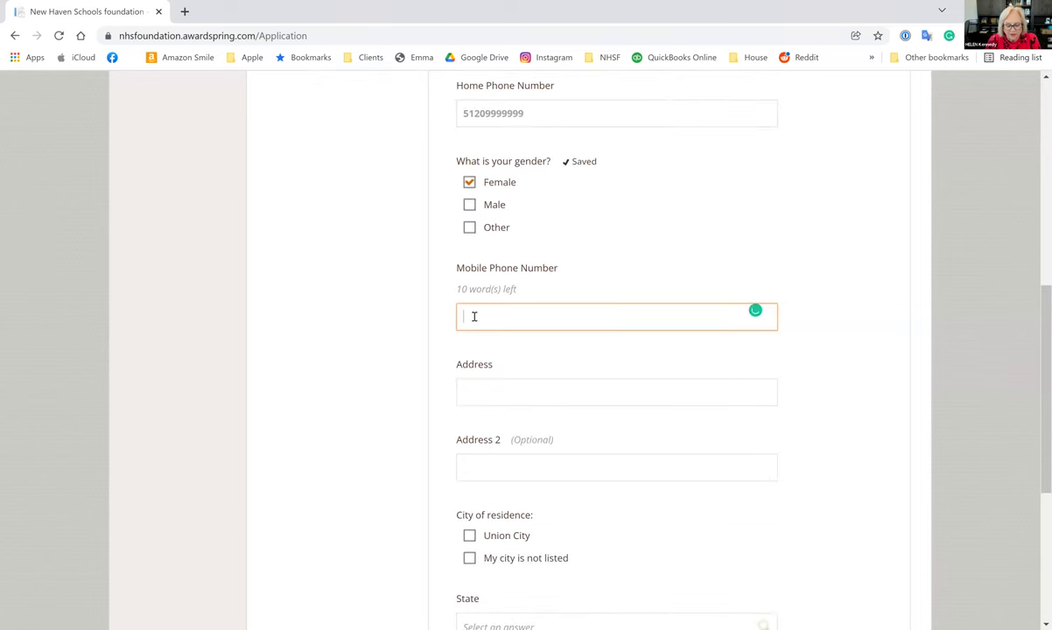
{"action": "type", "text": "9999999999"}
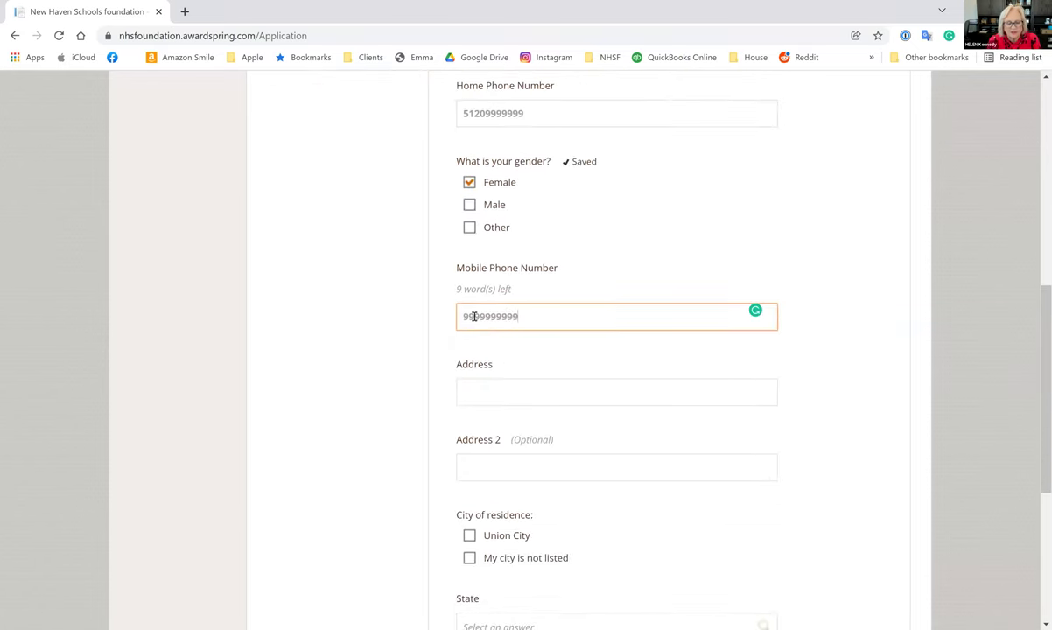
{"action": "left_click", "coordinate": [534, 397]}
{"action": "type", "text": "1234"}
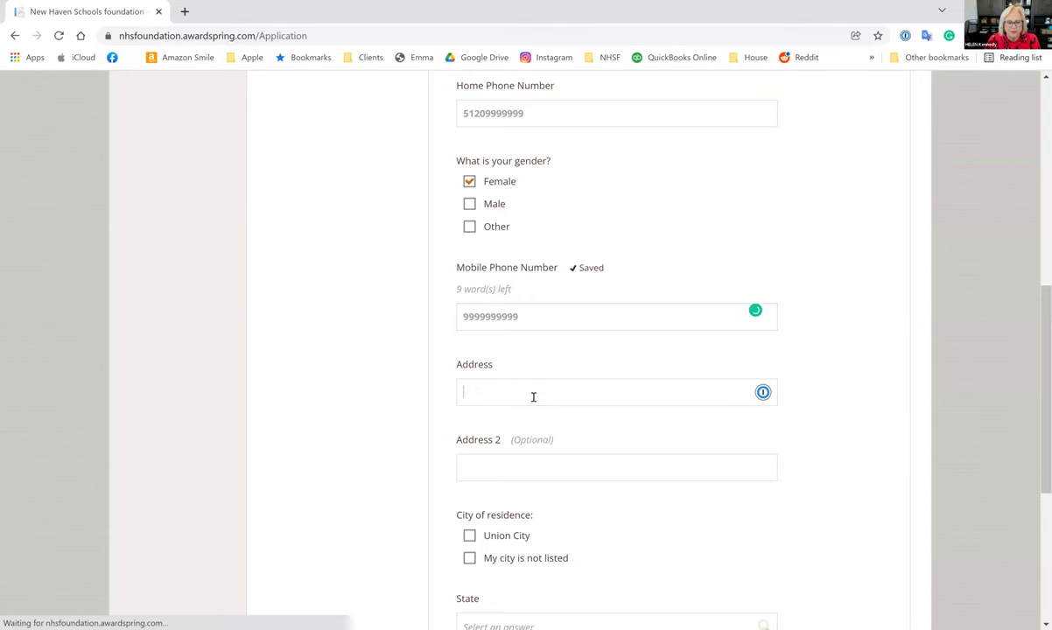
{"action": "type", "text": " Main"}
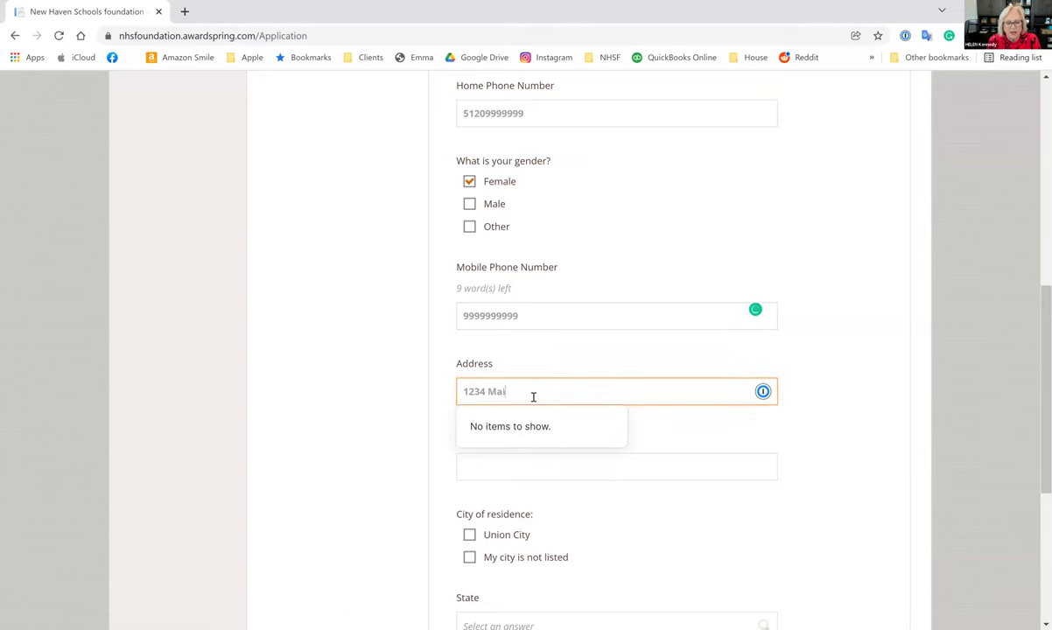
{"action": "left_click", "coordinate": [839, 439]}
{"action": "scroll", "coordinate": [515, 468], "scroll_direction": "down", "scroll_amount": 3}
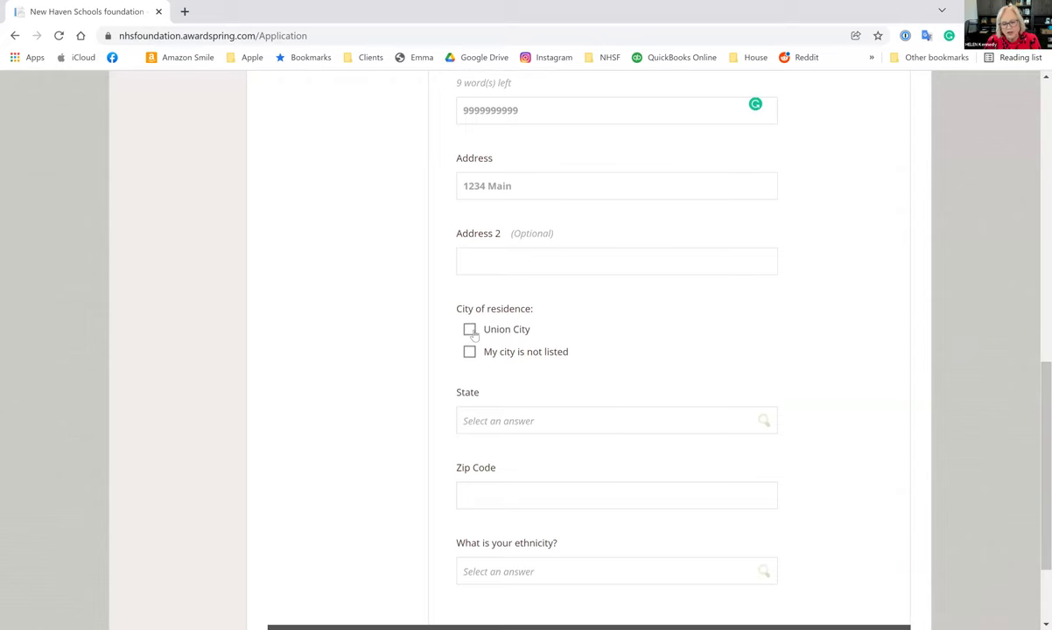
{"action": "left_click", "coordinate": [471, 332]}
{"action": "left_click", "coordinate": [469, 353]}
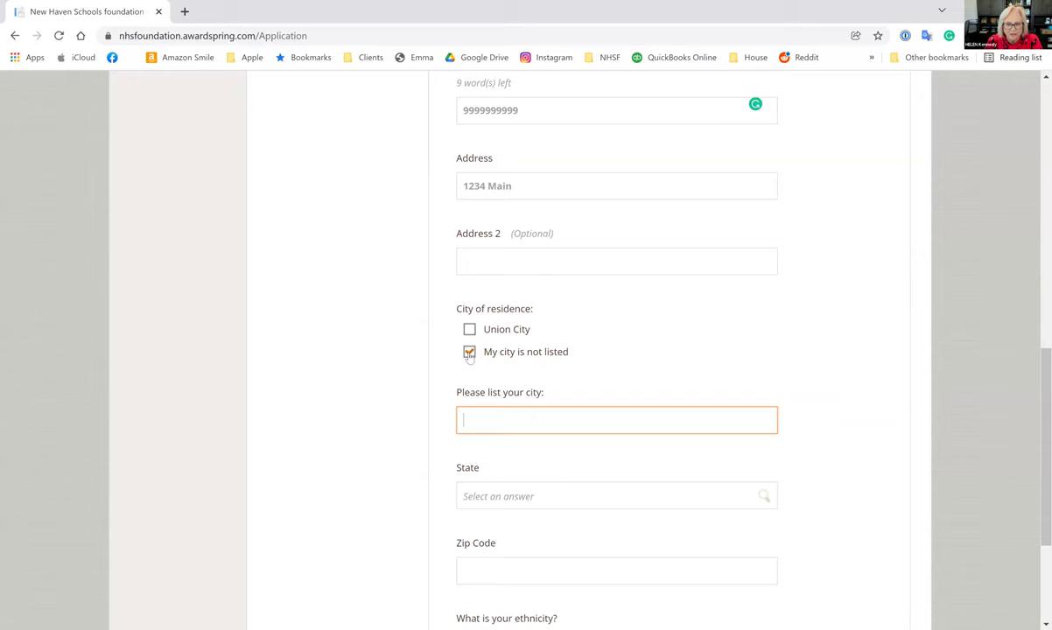
- Set the city of residence to Union City and the state to California
{"action": "scroll", "coordinate": [506, 348], "scroll_direction": "down", "scroll_amount": 5}
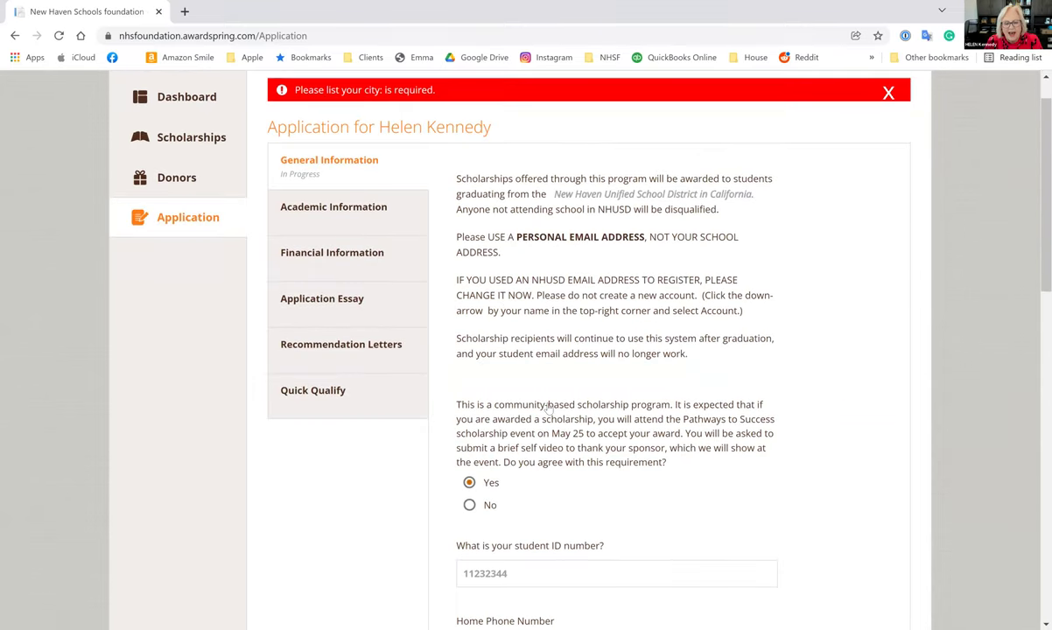
{"action": "scroll", "coordinate": [474, 329], "scroll_direction": "down", "scroll_amount": 5}
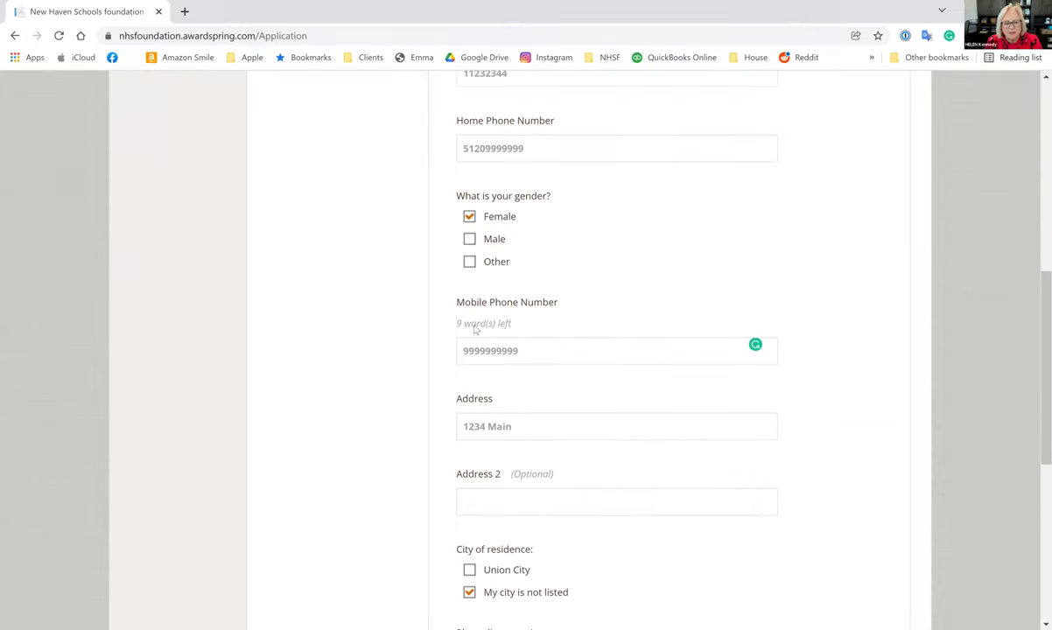
{"action": "left_click", "coordinate": [470, 297]}
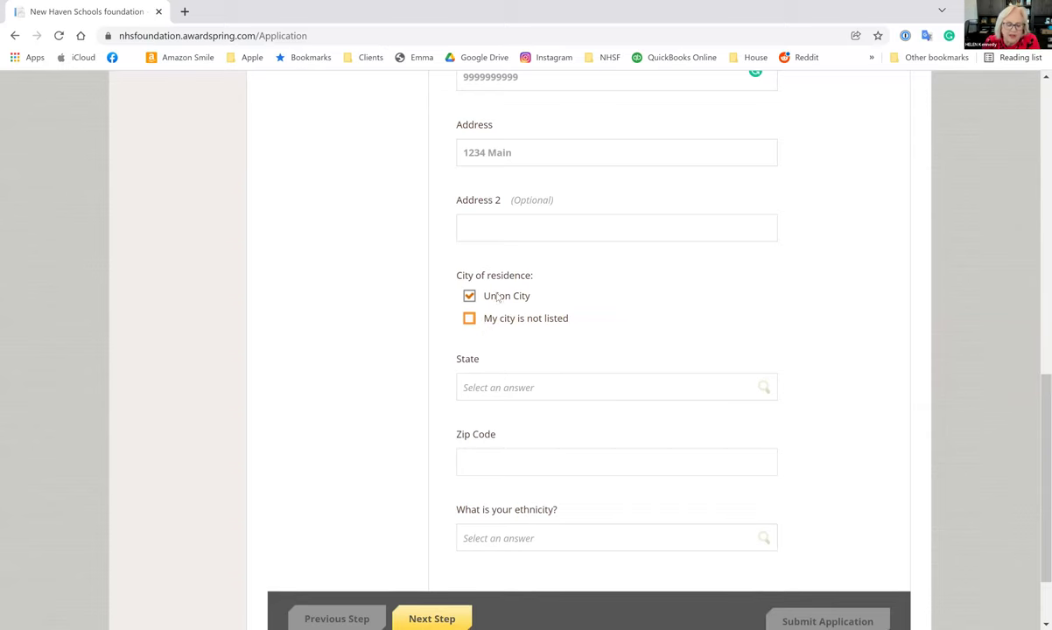
{"action": "scroll", "coordinate": [578, 365], "scroll_direction": "down", "scroll_amount": 2}
{"action": "left_click", "coordinate": [572, 322]}
{"action": "scroll", "coordinate": [524, 394], "scroll_direction": "down", "scroll_amount": 2}
{"action": "left_click", "coordinate": [494, 353]}
- Enter the zip code, choose Asian as ethnicity, and continue to Academic Information
{"action": "scroll", "coordinate": [484, 364], "scroll_direction": "down", "scroll_amount": 1}
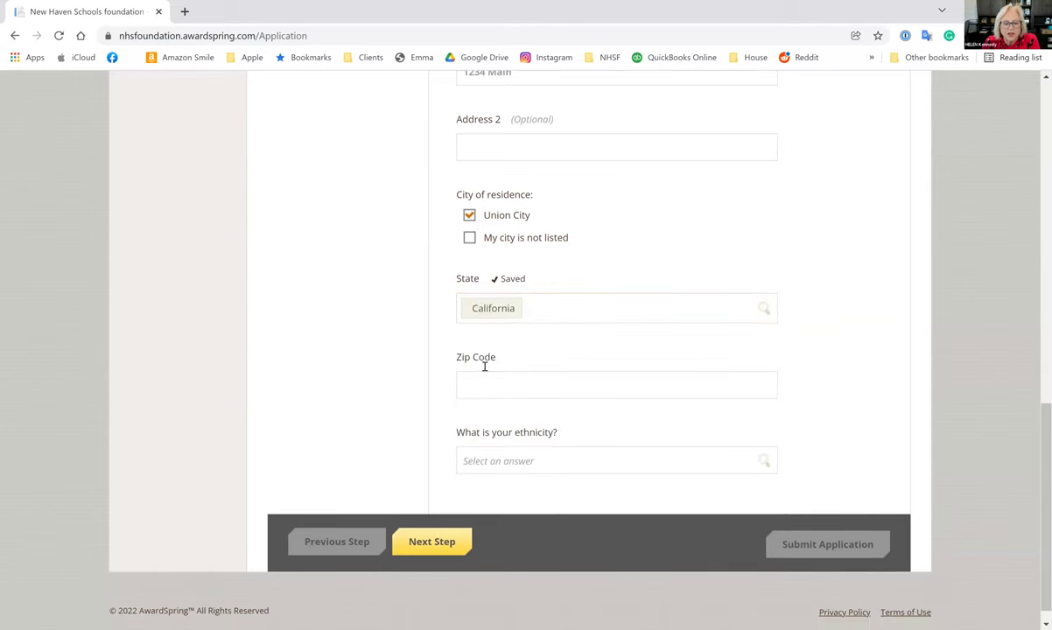
{"action": "left_click", "coordinate": [484, 366]}
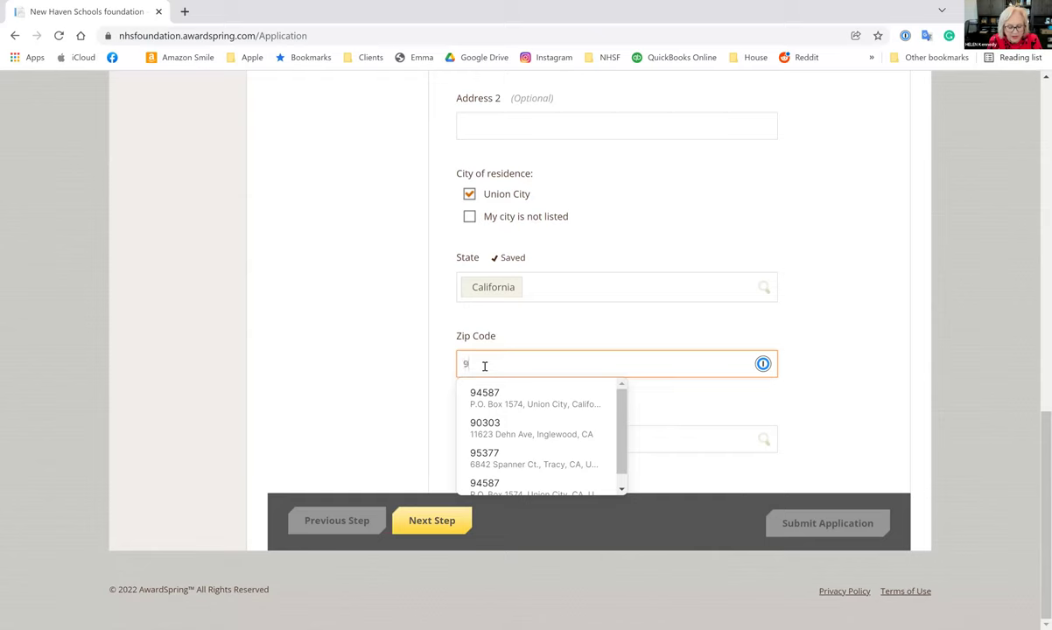
{"action": "type", "text": "94587"}
{"action": "left_click", "coordinate": [340, 345]}
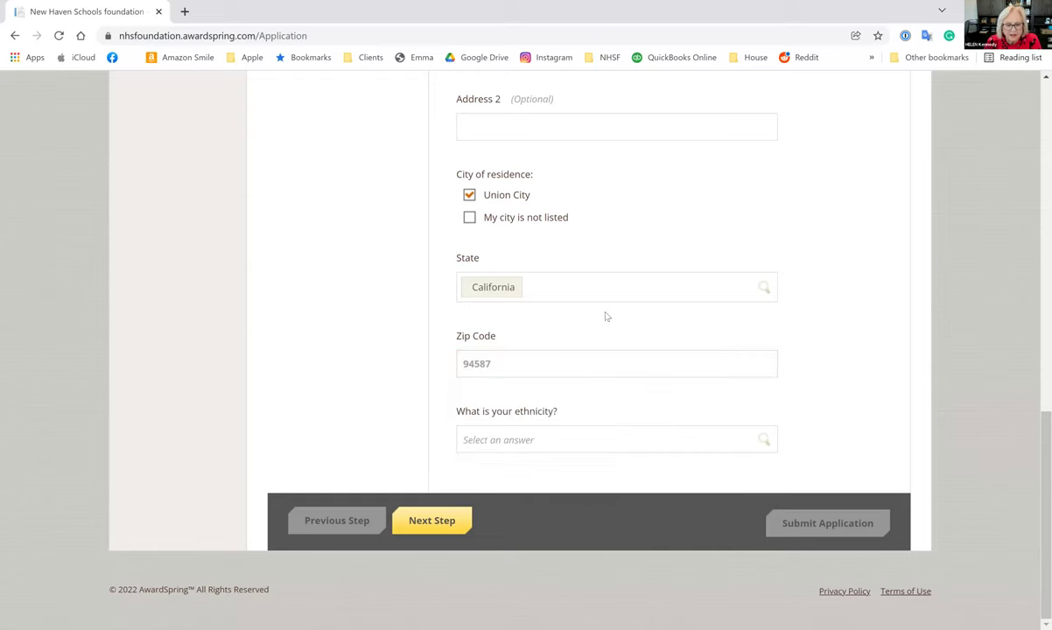
{"action": "left_click", "coordinate": [490, 440]}
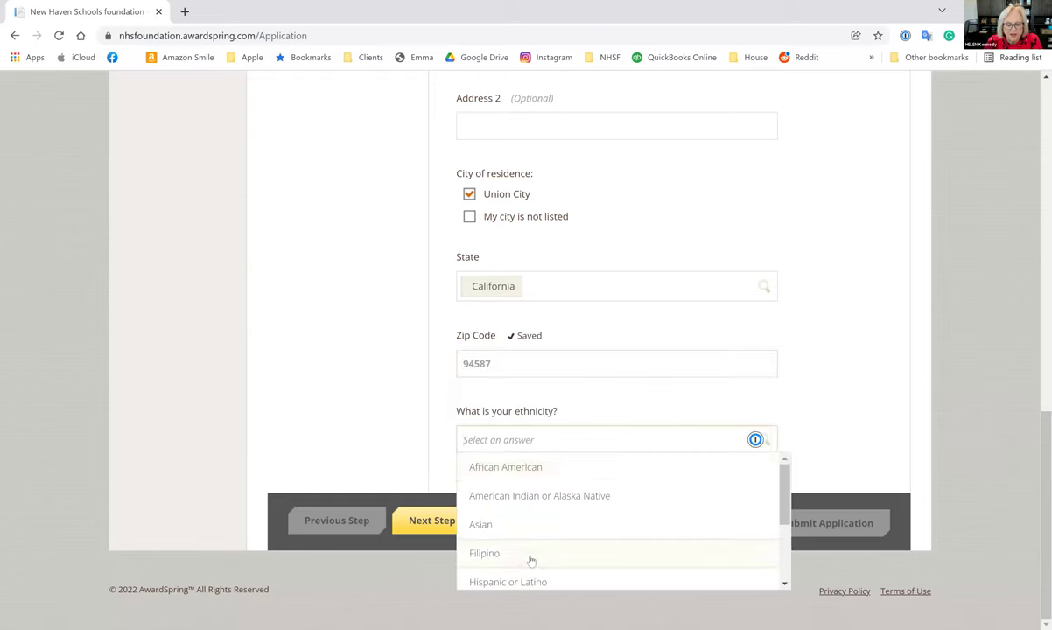
{"action": "scroll", "coordinate": [533, 552], "scroll_direction": "down", "scroll_amount": 2}
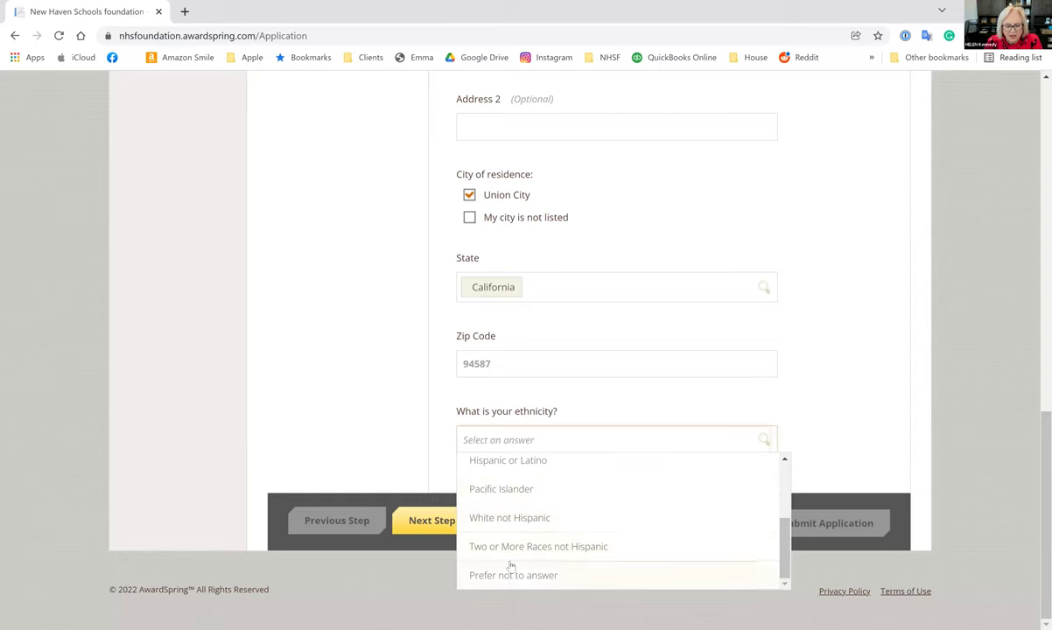
{"action": "scroll", "coordinate": [508, 543], "scroll_direction": "up", "scroll_amount": 1}
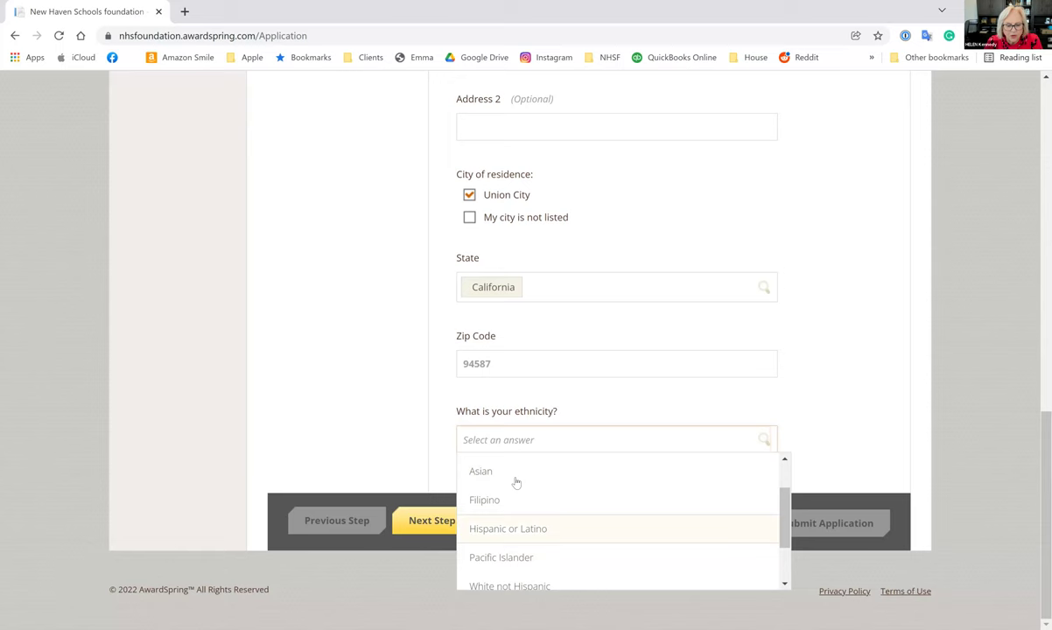
{"action": "key", "text": "Return"}
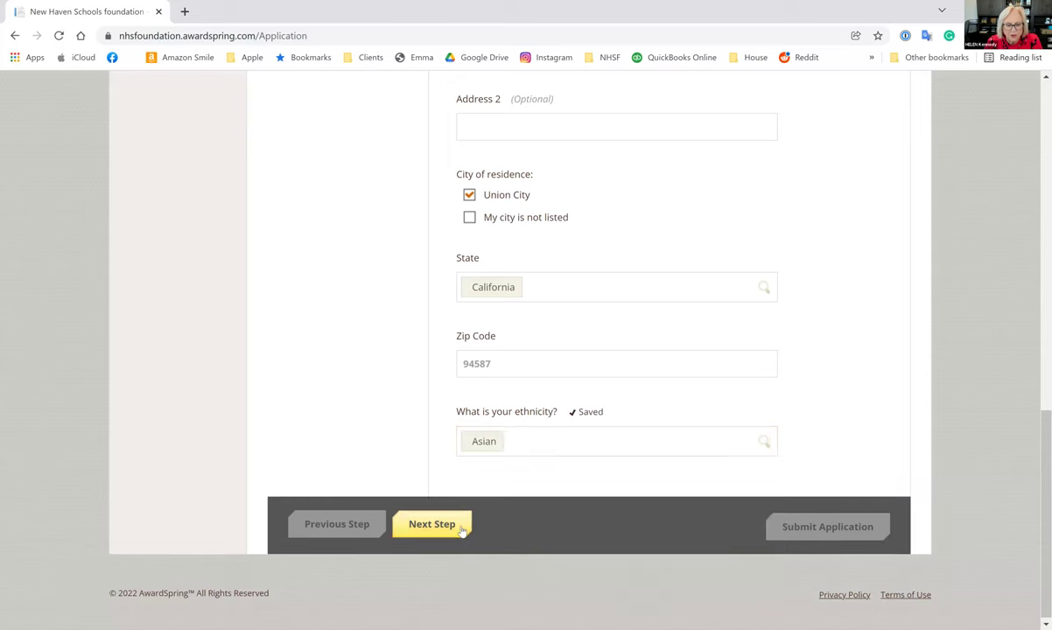
{"action": "left_click", "coordinate": [457, 527]}
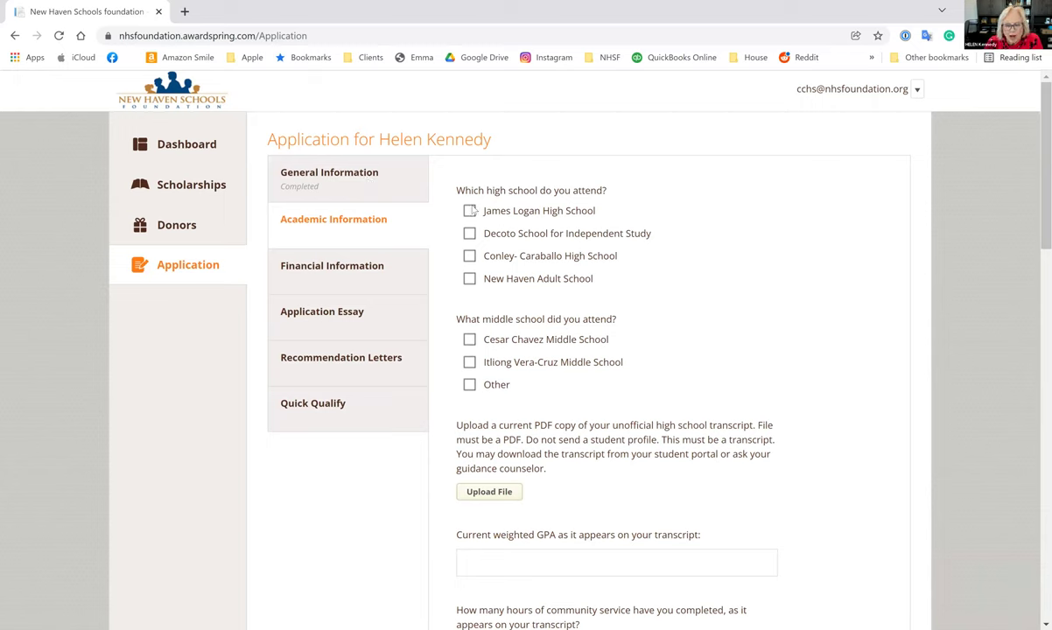
- Mark Conley- Caraballo High School and Cesar Chavez Middle School as the schools attended
{"action": "left_click", "coordinate": [470, 256]}
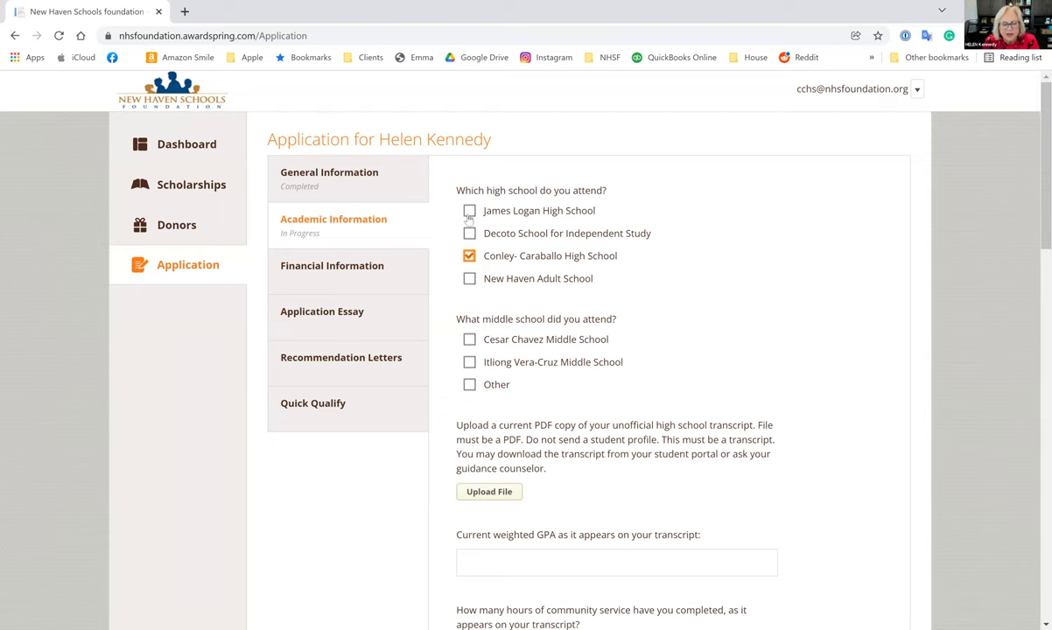
{"action": "left_click", "coordinate": [470, 212]}
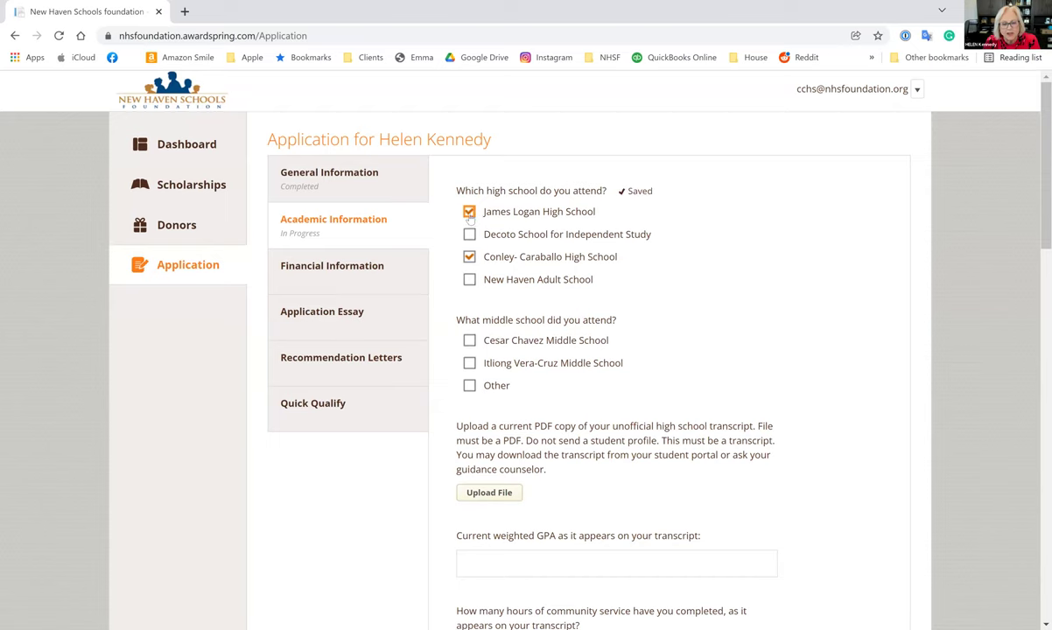
{"action": "left_click", "coordinate": [470, 213]}
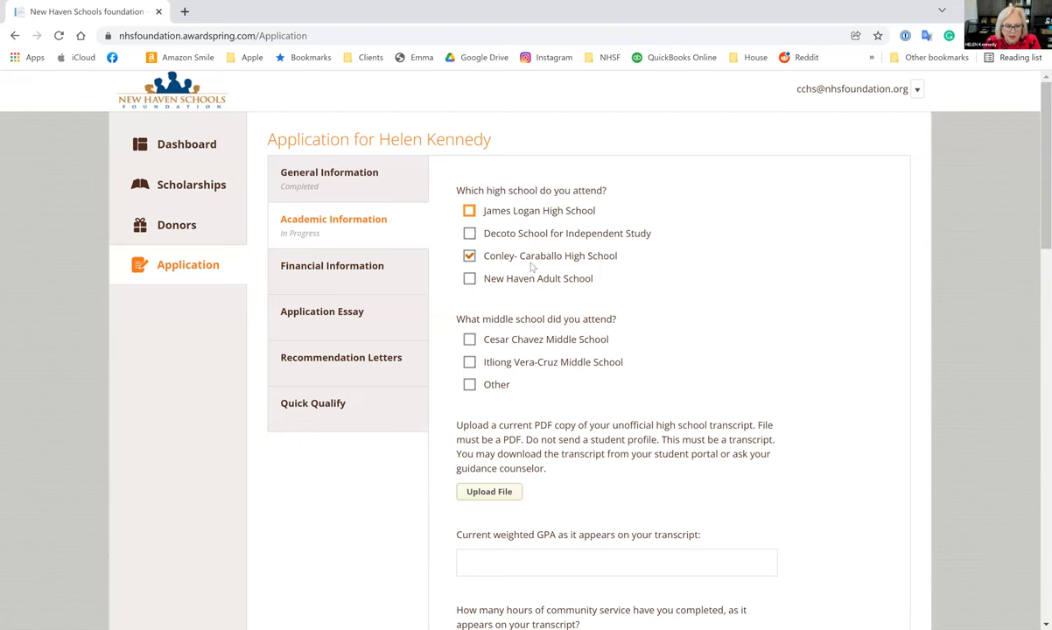
{"action": "scroll", "coordinate": [537, 265], "scroll_direction": "down", "scroll_amount": 3}
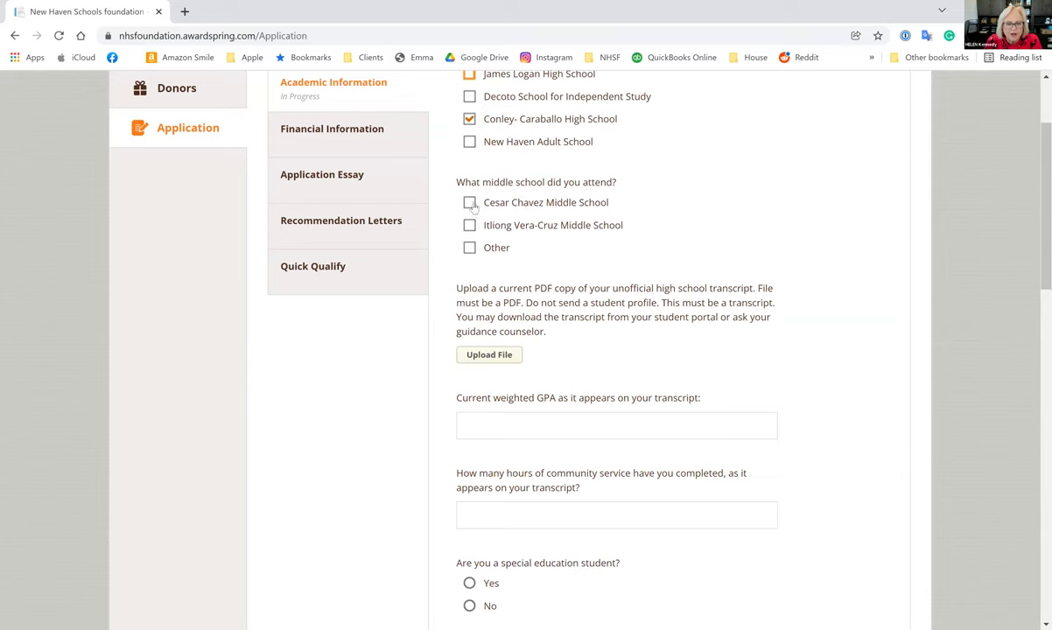
{"action": "left_click", "coordinate": [471, 203]}
{"action": "scroll", "coordinate": [669, 273], "scroll_direction": "down", "scroll_amount": 2}
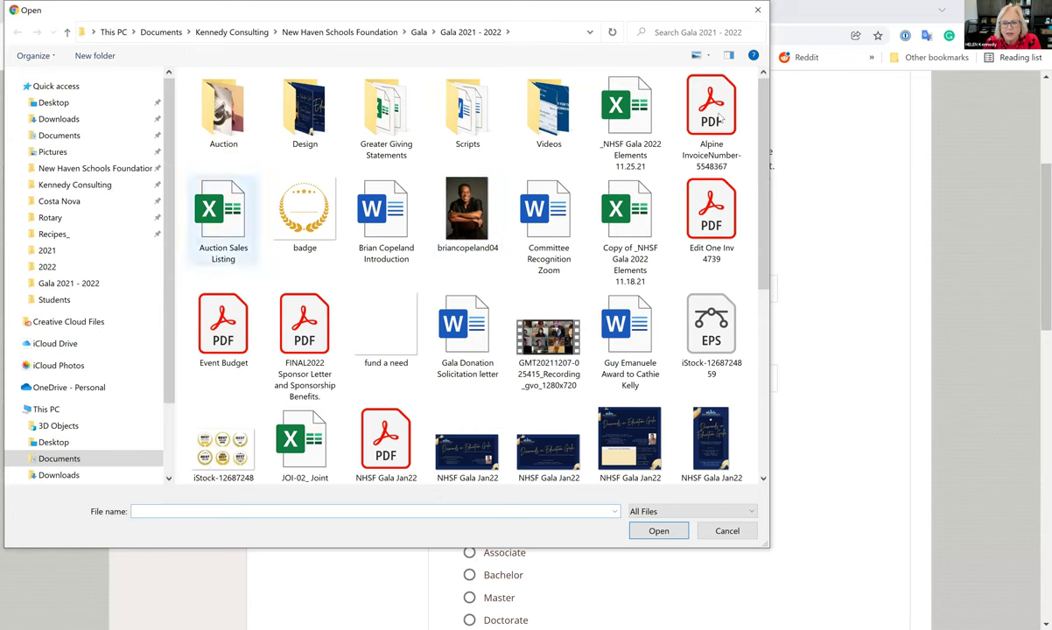
{"action": "left_click", "coordinate": [720, 119]}
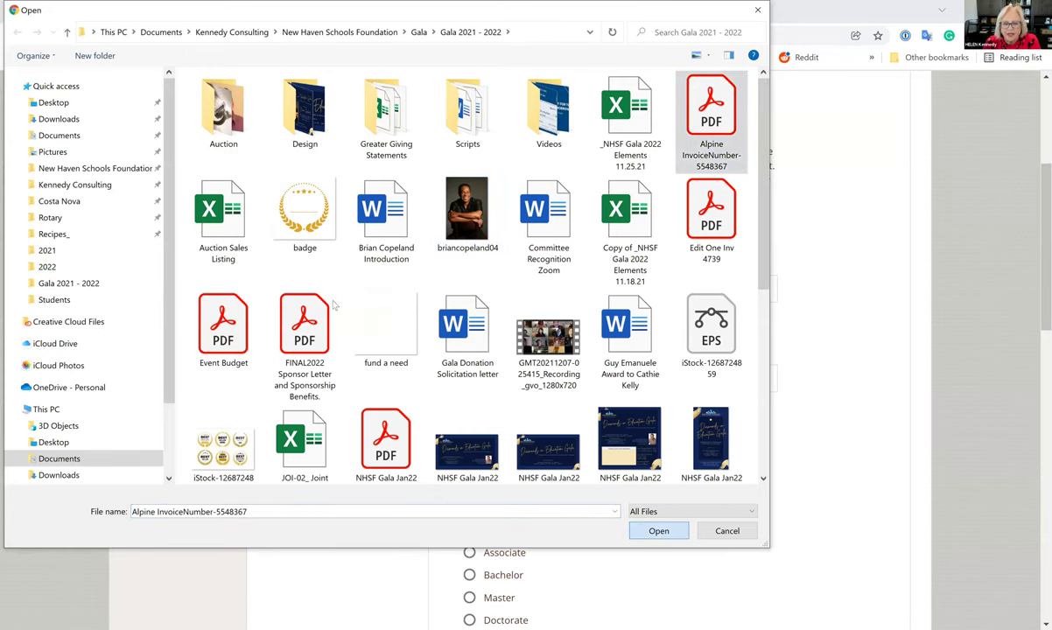
- Attach the selected invoice PDF as the unofficial high school transcript
{"action": "left_click", "coordinate": [660, 531]}
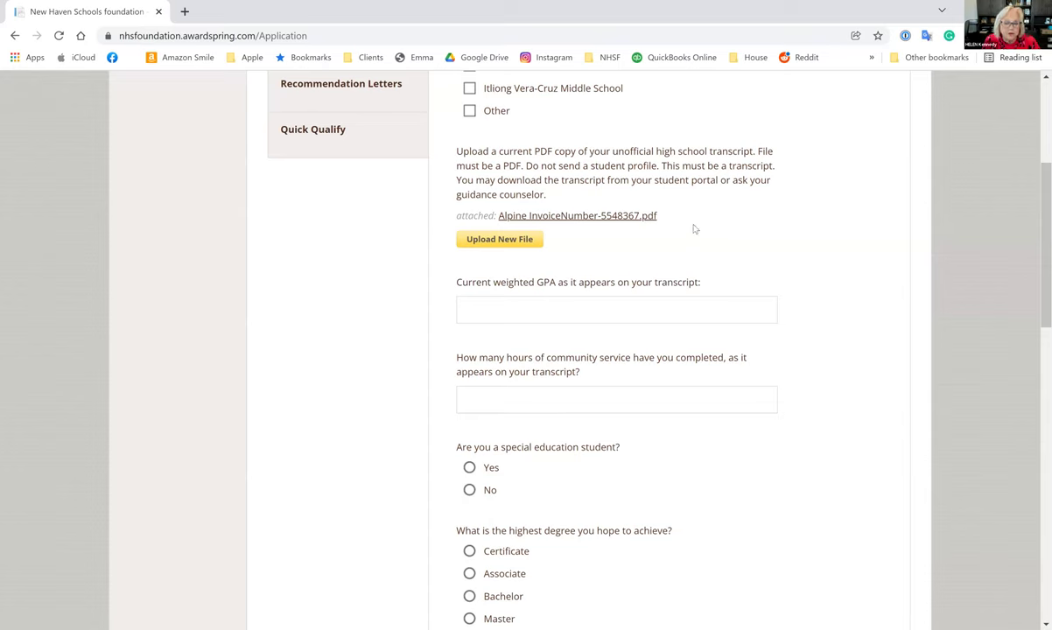
{"action": "left_click", "coordinate": [487, 308]}
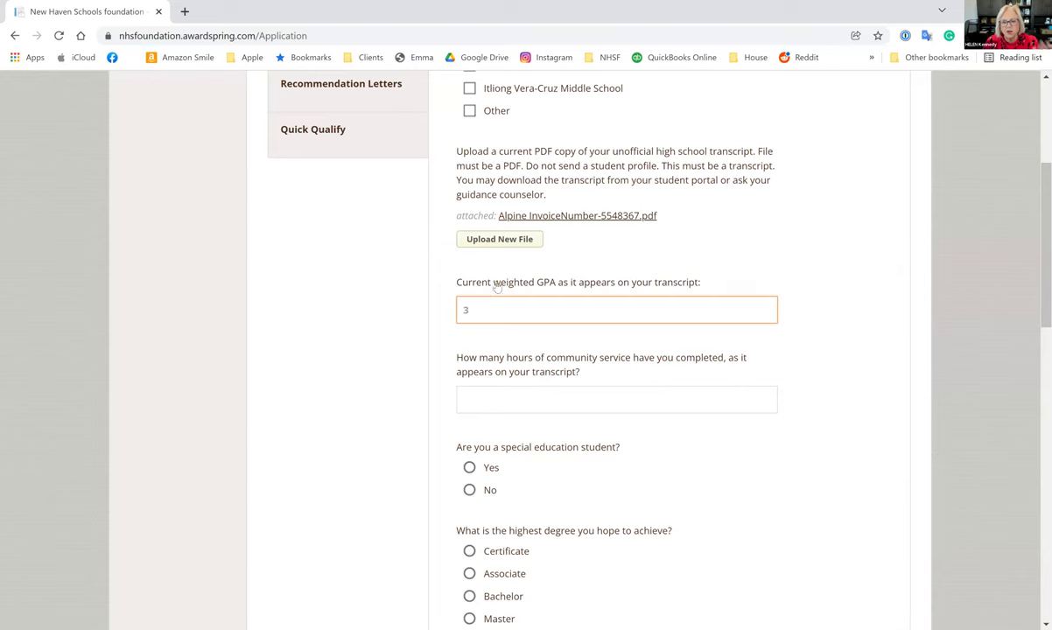
- Enter a weighted GPA of 3.0 and 50 community service hours
{"action": "scroll", "coordinate": [491, 291], "scroll_direction": "down", "scroll_amount": 3}
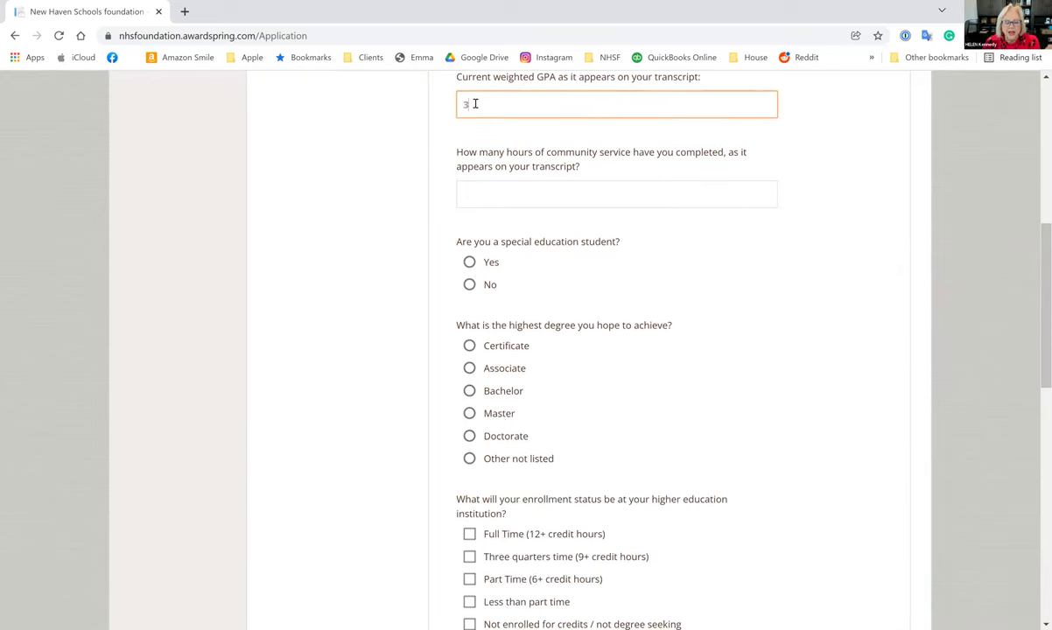
{"action": "type", "text": "0"}
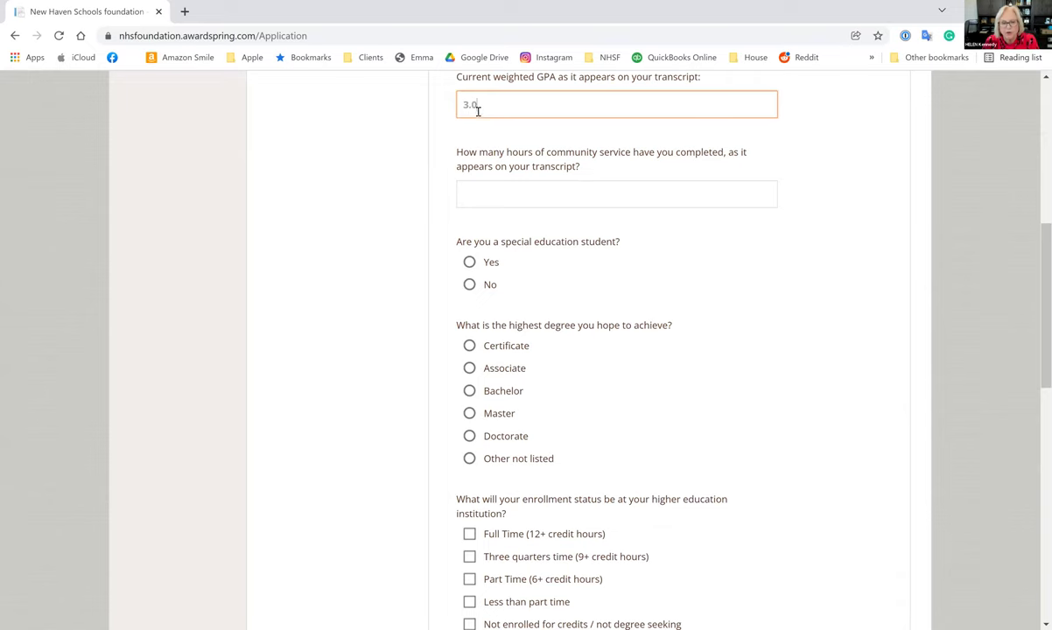
{"action": "left_click", "coordinate": [492, 186]}
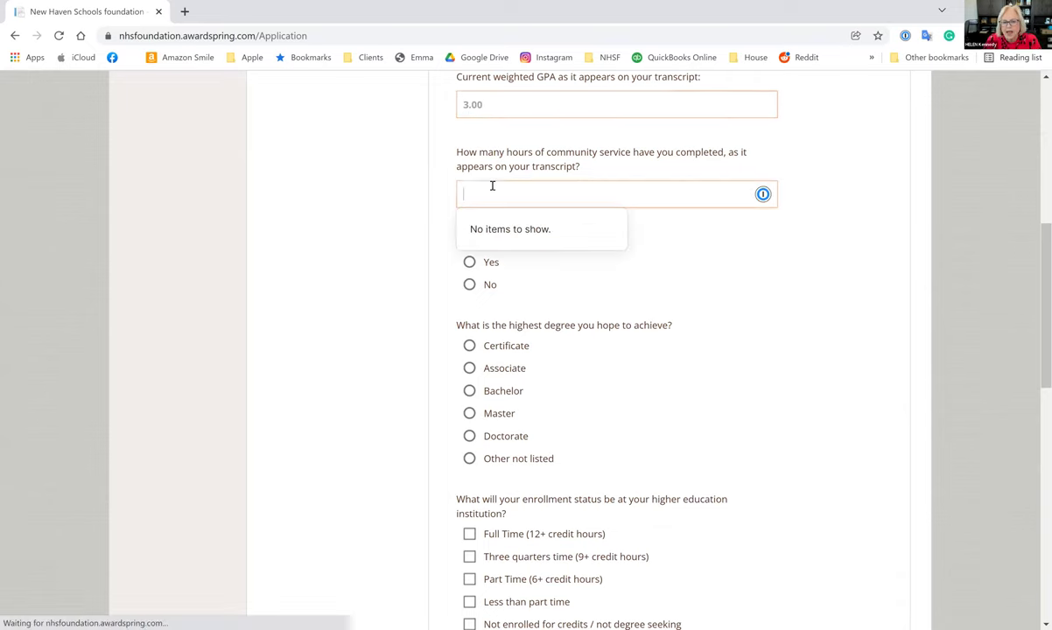
{"action": "type", "text": "50"}
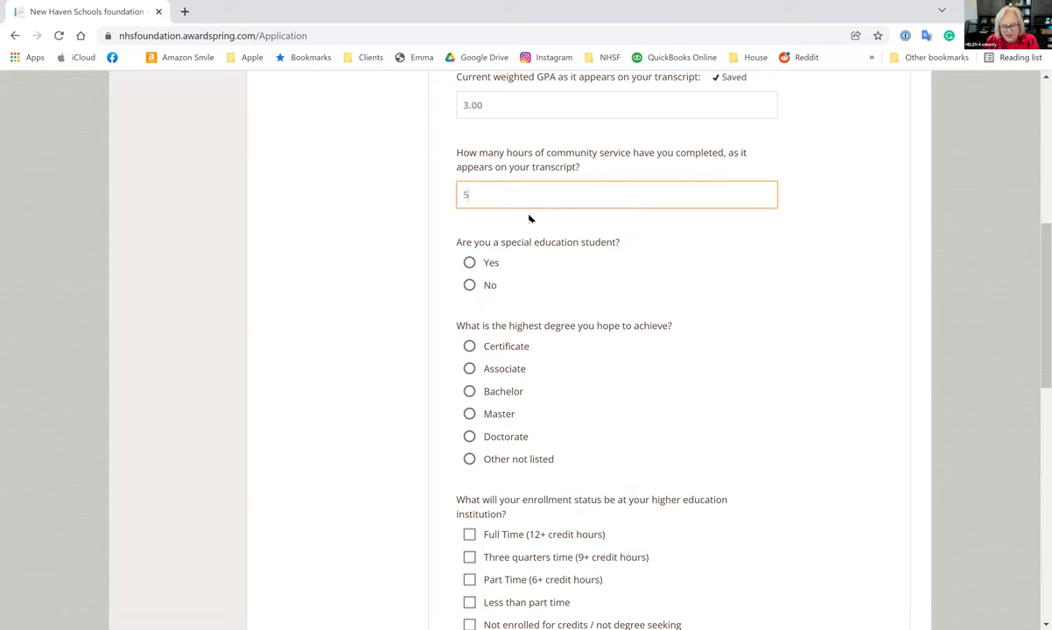
{"action": "left_click", "coordinate": [393, 262]}
- Answer No to special education and choose Bachelor as the highest degree hoped for
{"action": "scroll", "coordinate": [394, 263], "scroll_direction": "down", "scroll_amount": 1}
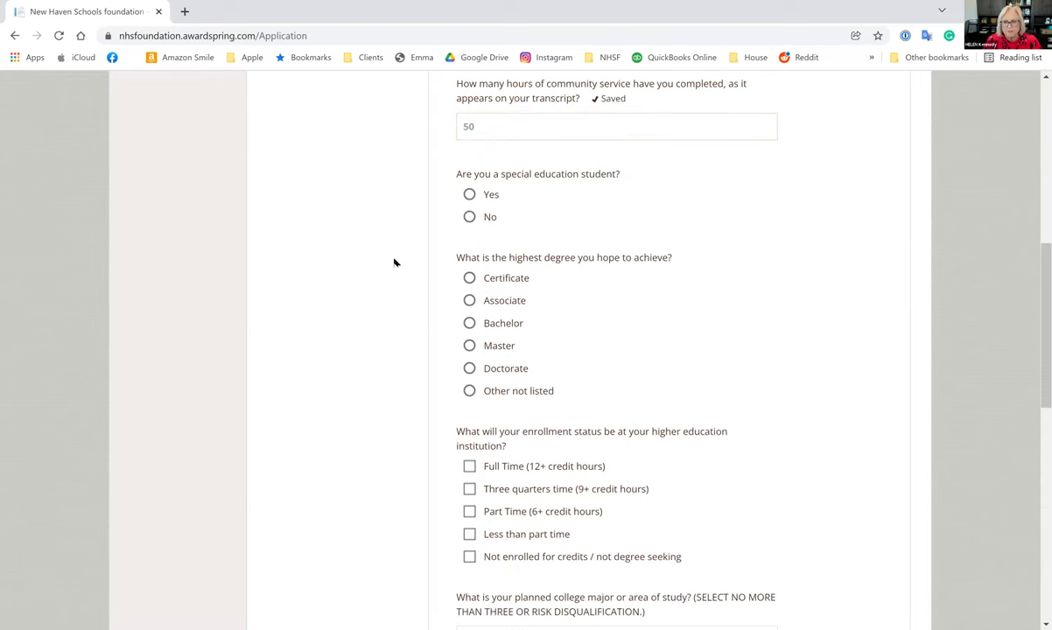
{"action": "left_click", "coordinate": [469, 216]}
{"action": "scroll", "coordinate": [341, 301], "scroll_direction": "down", "scroll_amount": 1}
{"action": "scroll", "coordinate": [343, 300], "scroll_direction": "down", "scroll_amount": 1}
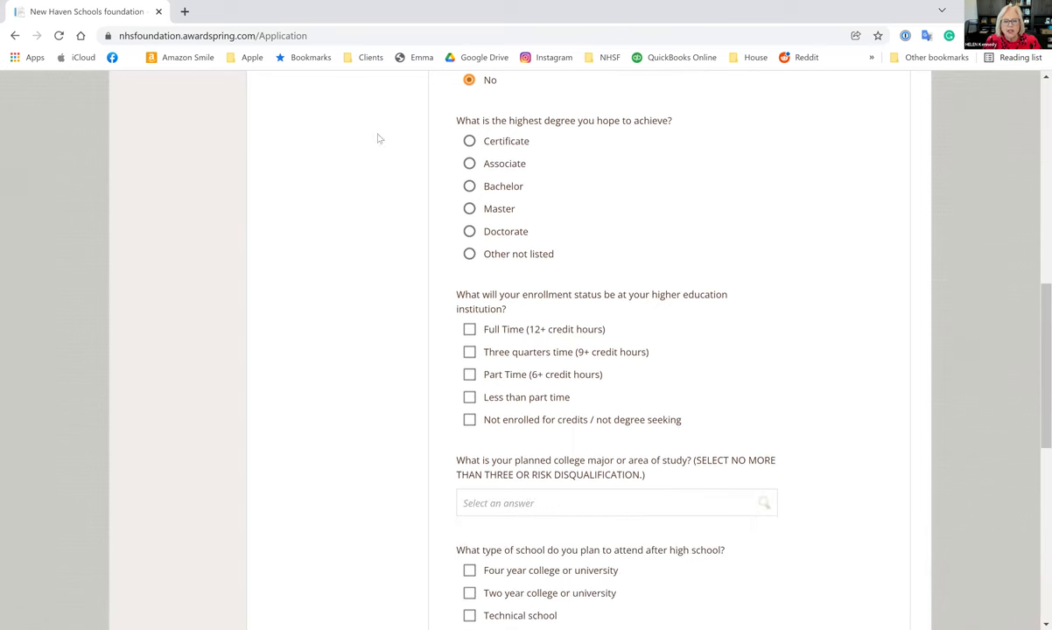
{"action": "left_click", "coordinate": [469, 187]}
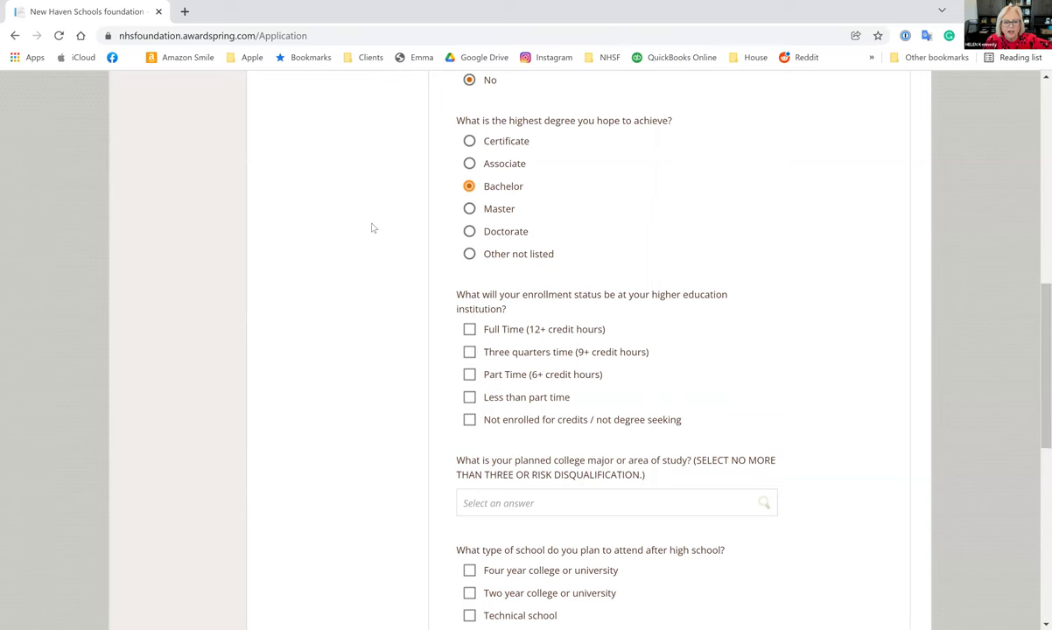
{"action": "scroll", "coordinate": [372, 228], "scroll_direction": "down", "scroll_amount": 3}
{"action": "scroll", "coordinate": [371, 227], "scroll_direction": "up", "scroll_amount": 3}
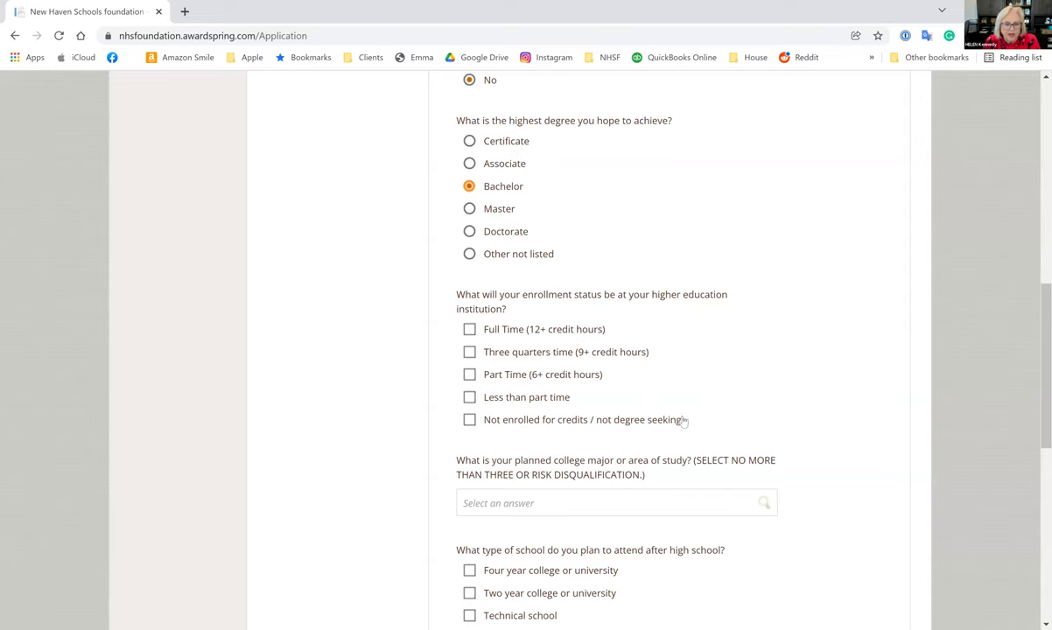
- Tick Full Time (12+ credit hours) as the planned enrollment status
{"action": "scroll", "coordinate": [675, 403], "scroll_direction": "down", "scroll_amount": 4}
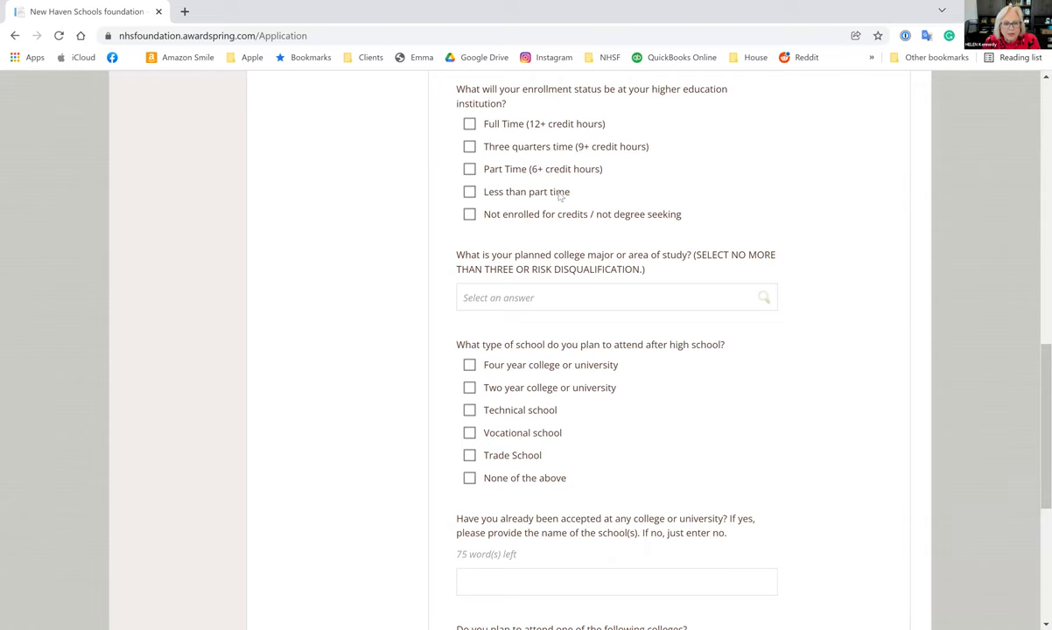
{"action": "left_click", "coordinate": [470, 125]}
{"action": "scroll", "coordinate": [342, 333], "scroll_direction": "down", "scroll_amount": 3}
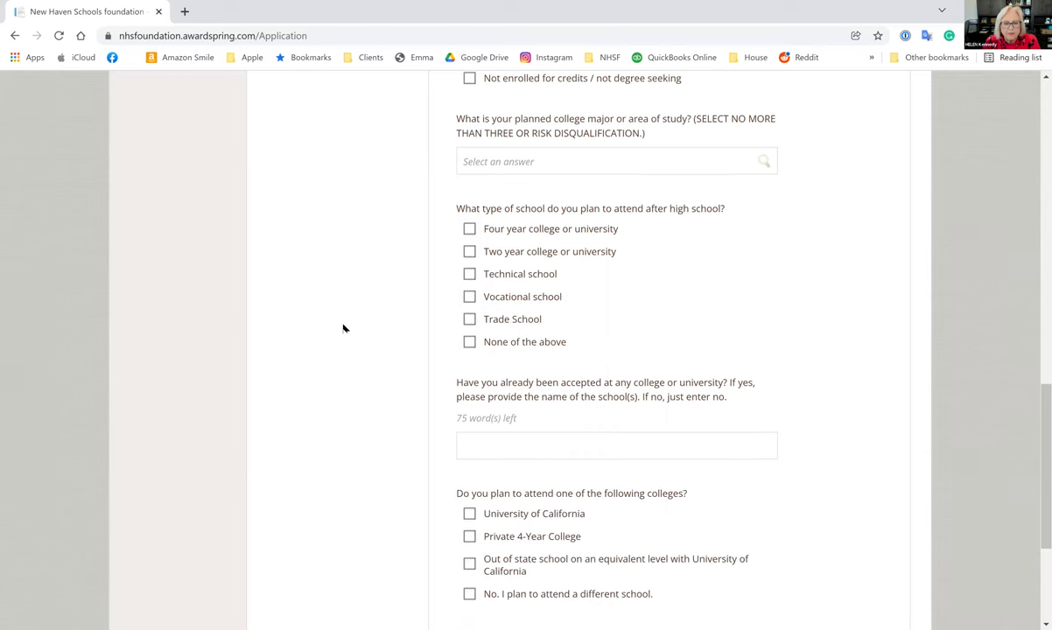
{"action": "scroll", "coordinate": [528, 218], "scroll_direction": "up", "scroll_amount": 1}
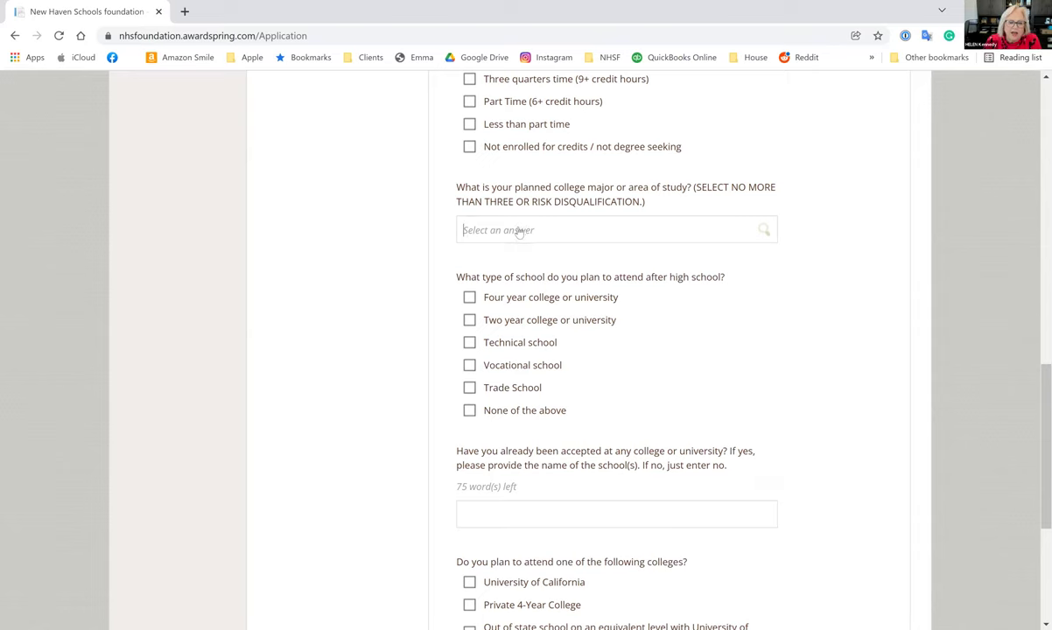
- Choose English / Literature / Journalism / Writing as the first planned college major
{"action": "left_click", "coordinate": [520, 230]}
{"action": "left_click", "coordinate": [391, 236]}
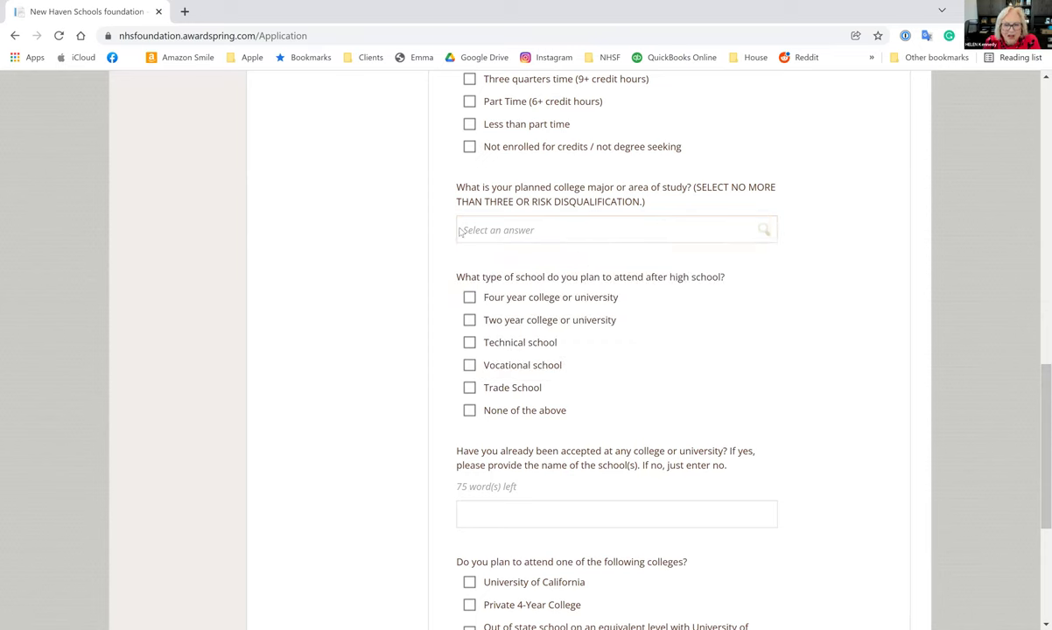
{"action": "left_click", "coordinate": [611, 226]}
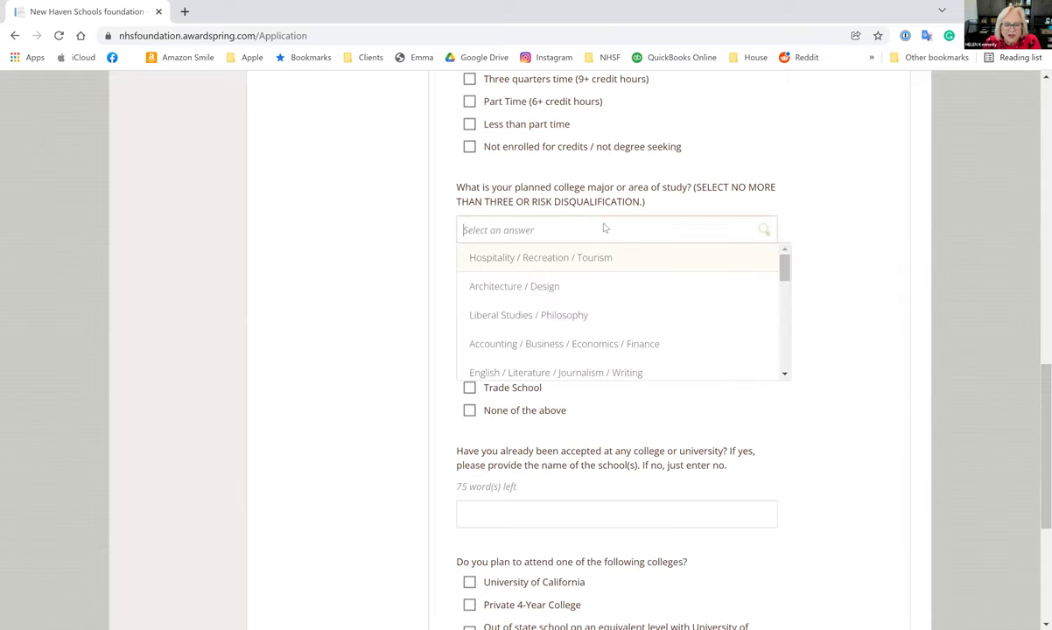
{"action": "scroll", "coordinate": [783, 267], "scroll_direction": "down", "scroll_amount": 1}
{"action": "scroll", "coordinate": [789, 249], "scroll_direction": "up", "scroll_amount": 1}
{"action": "left_click", "coordinate": [785, 249]}
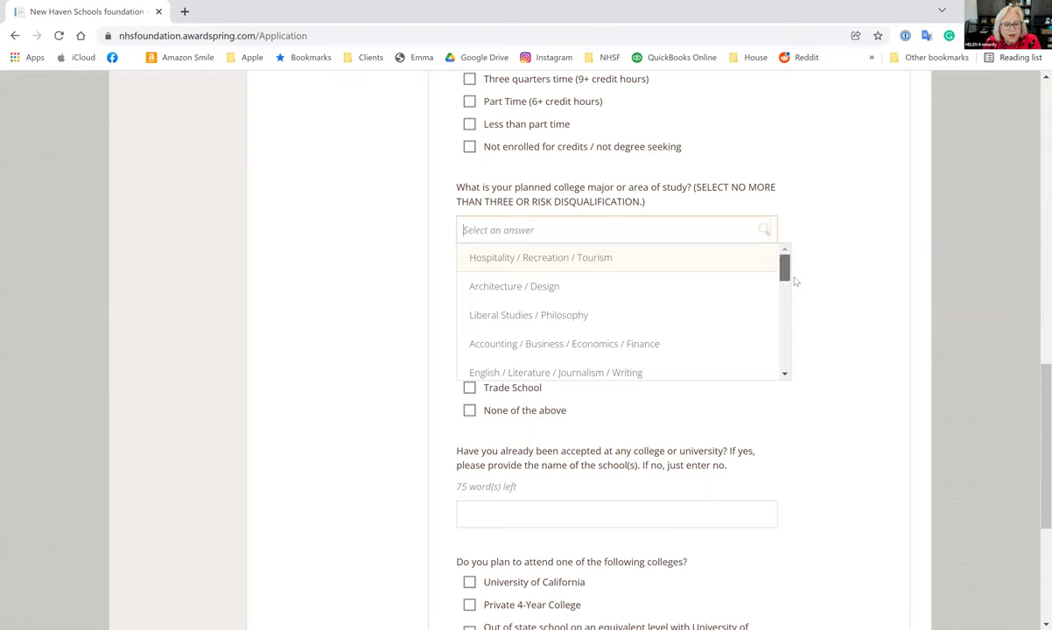
{"action": "scroll", "coordinate": [794, 279], "scroll_direction": "down", "scroll_amount": 1}
{"action": "scroll", "coordinate": [796, 283], "scroll_direction": "up", "scroll_amount": 1}
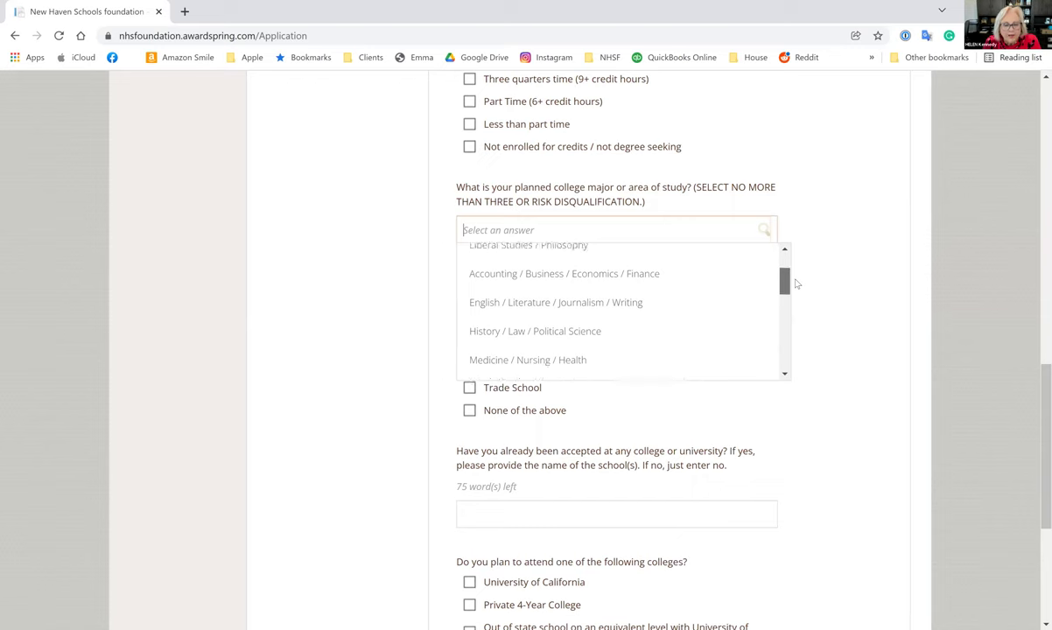
{"action": "scroll", "coordinate": [794, 289], "scroll_direction": "down", "scroll_amount": 2}
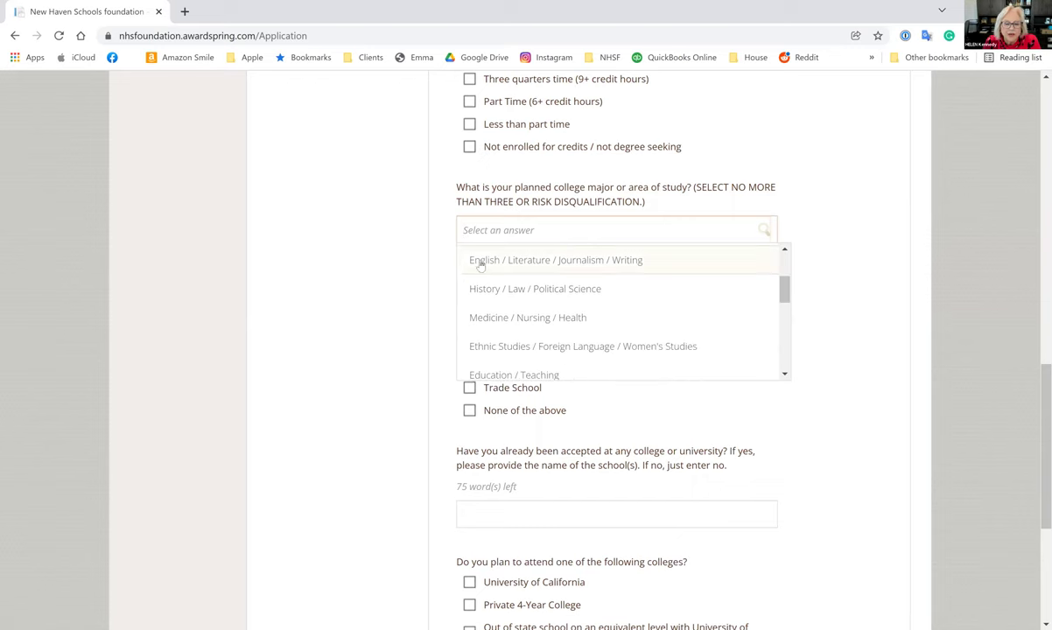
{"action": "left_click", "coordinate": [479, 261]}
- Add Education / Teaching and Science / Technology / Engineering / Math as further planned majors
{"action": "left_click", "coordinate": [725, 234]}
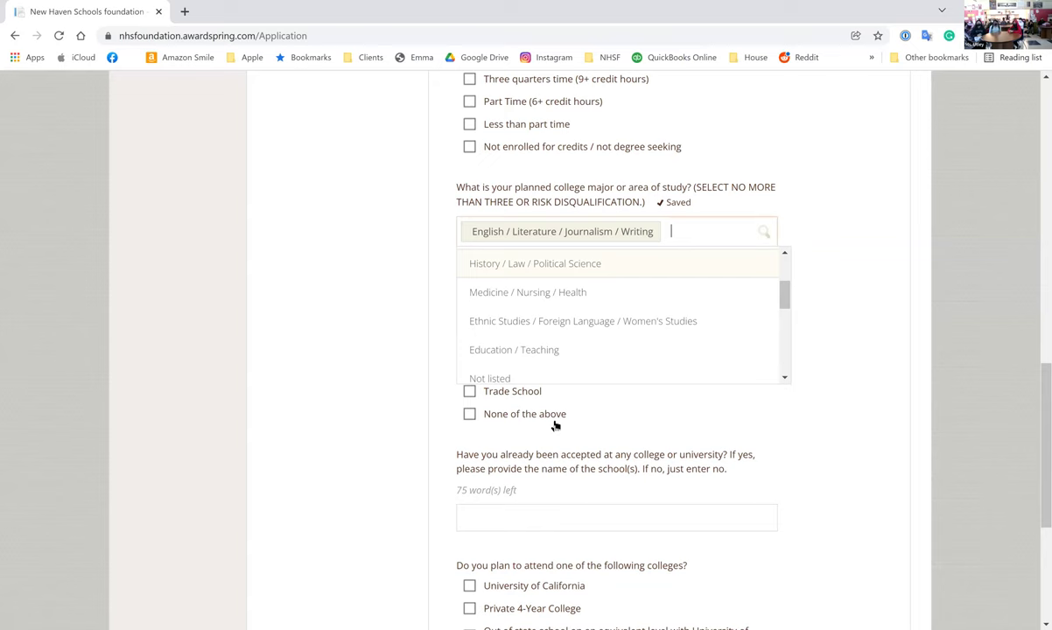
{"action": "left_click", "coordinate": [516, 351]}
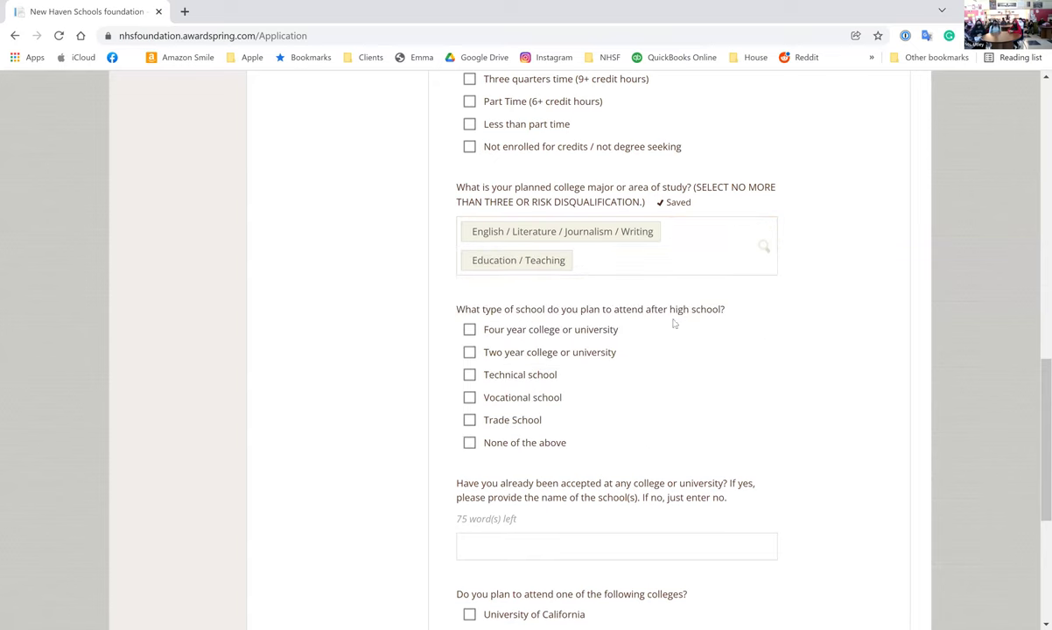
{"action": "left_click", "coordinate": [649, 253]}
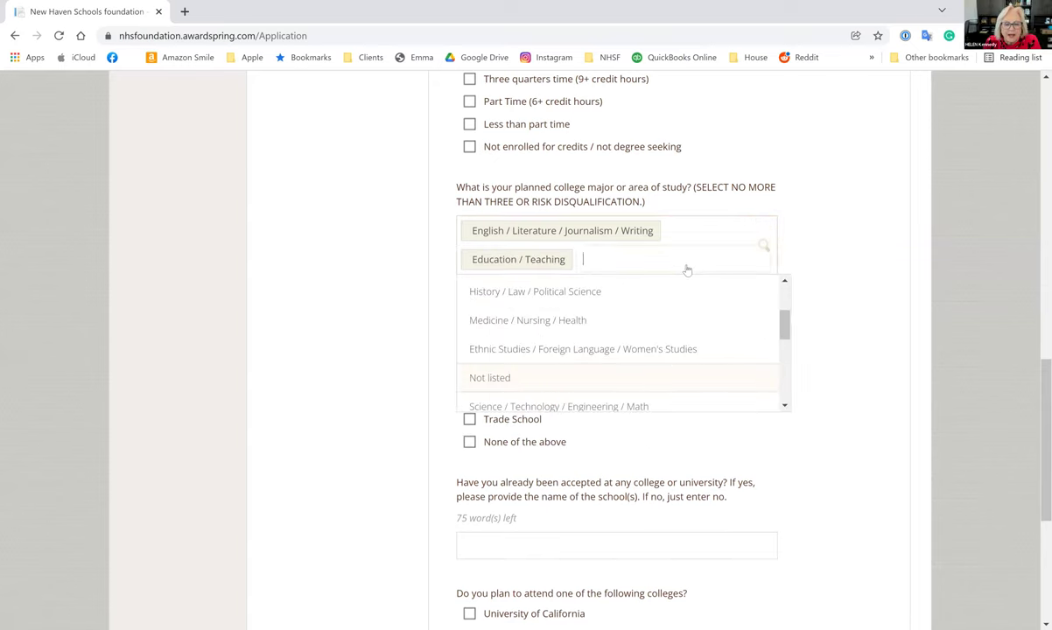
{"action": "scroll", "coordinate": [665, 335], "scroll_direction": "up", "scroll_amount": 2}
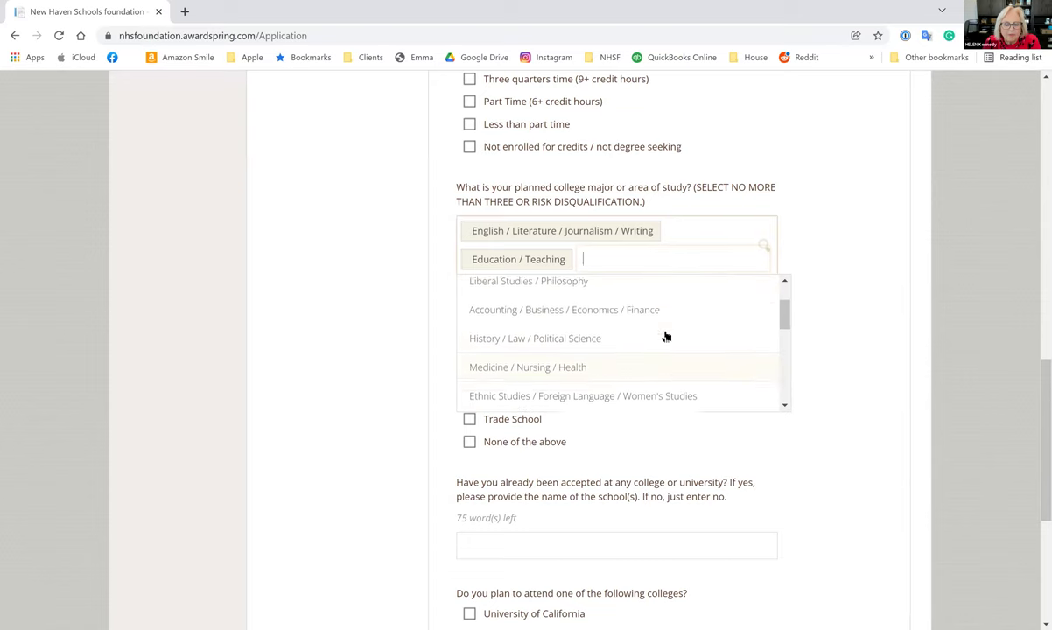
{"action": "scroll", "coordinate": [571, 322], "scroll_direction": "up", "scroll_amount": 1}
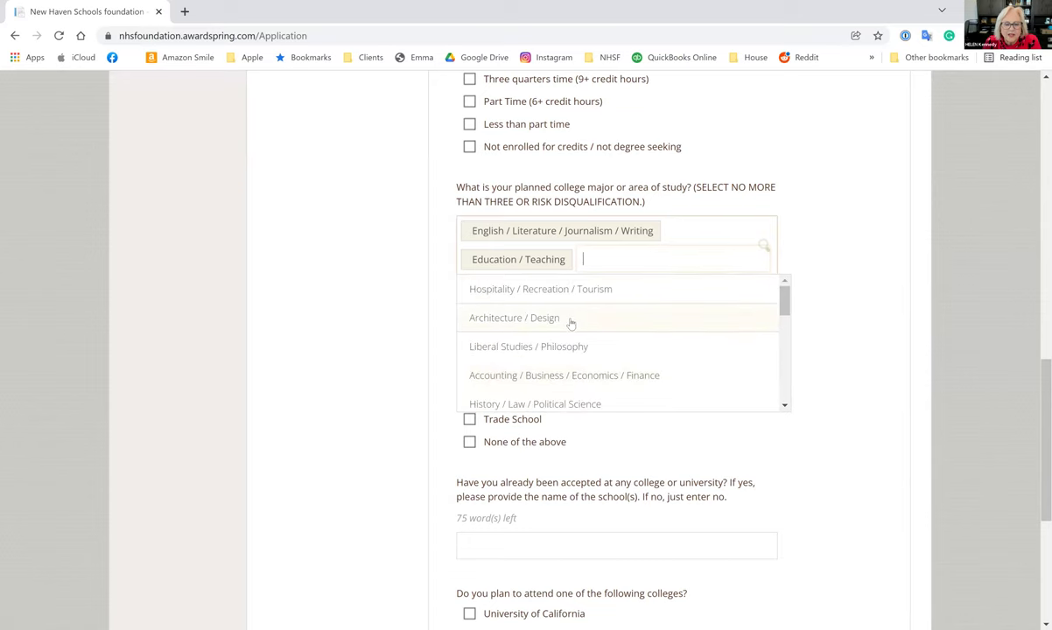
{"action": "scroll", "coordinate": [626, 392], "scroll_direction": "up", "scroll_amount": 1}
{"action": "scroll", "coordinate": [628, 395], "scroll_direction": "down", "scroll_amount": 2}
{"action": "scroll", "coordinate": [613, 391], "scroll_direction": "down", "scroll_amount": 2}
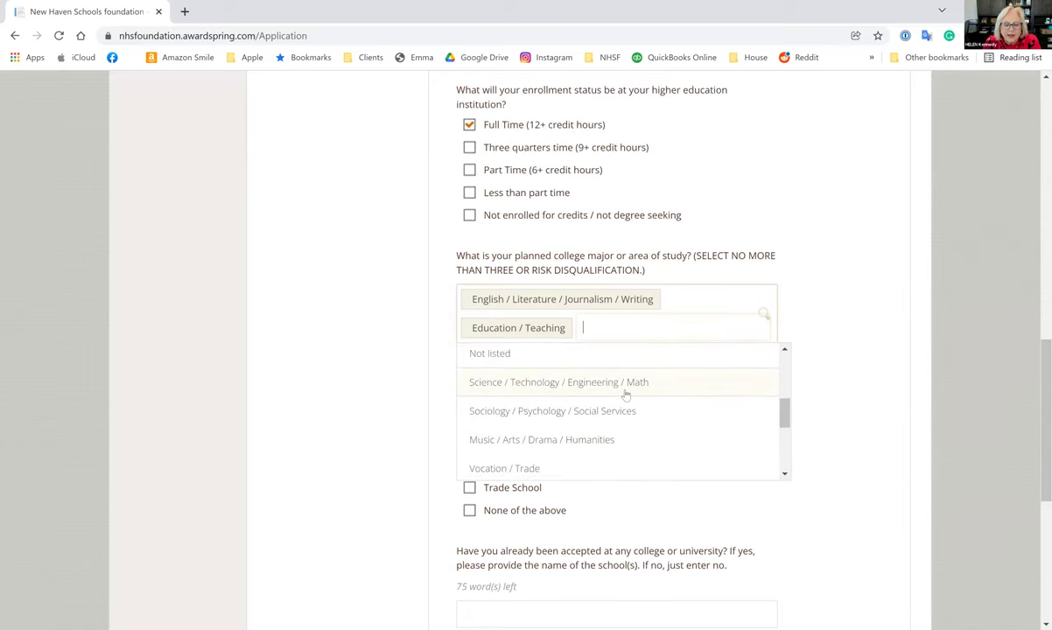
{"action": "left_click", "coordinate": [555, 386]}
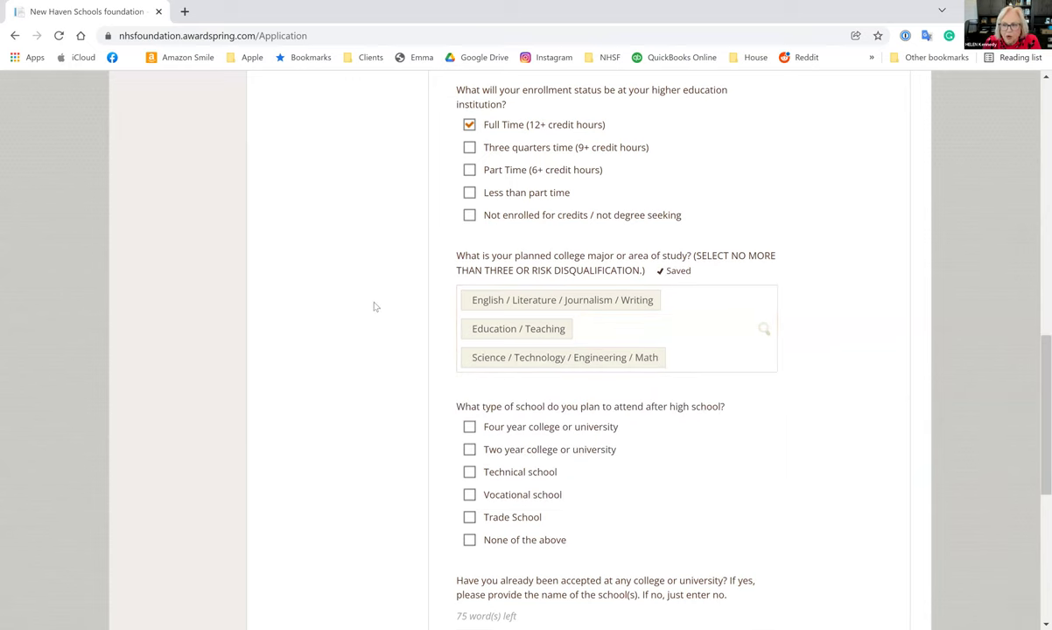
{"action": "scroll", "coordinate": [374, 303], "scroll_direction": "down", "scroll_amount": 1}
{"action": "scroll", "coordinate": [368, 294], "scroll_direction": "down", "scroll_amount": 1}
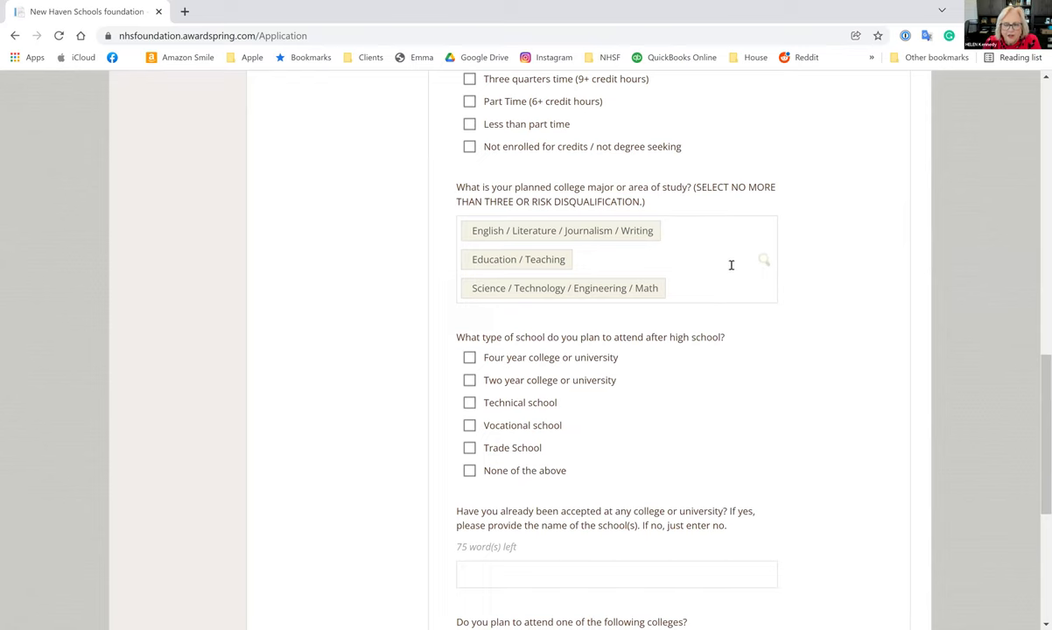
{"action": "scroll", "coordinate": [723, 254], "scroll_direction": "down", "scroll_amount": 2}
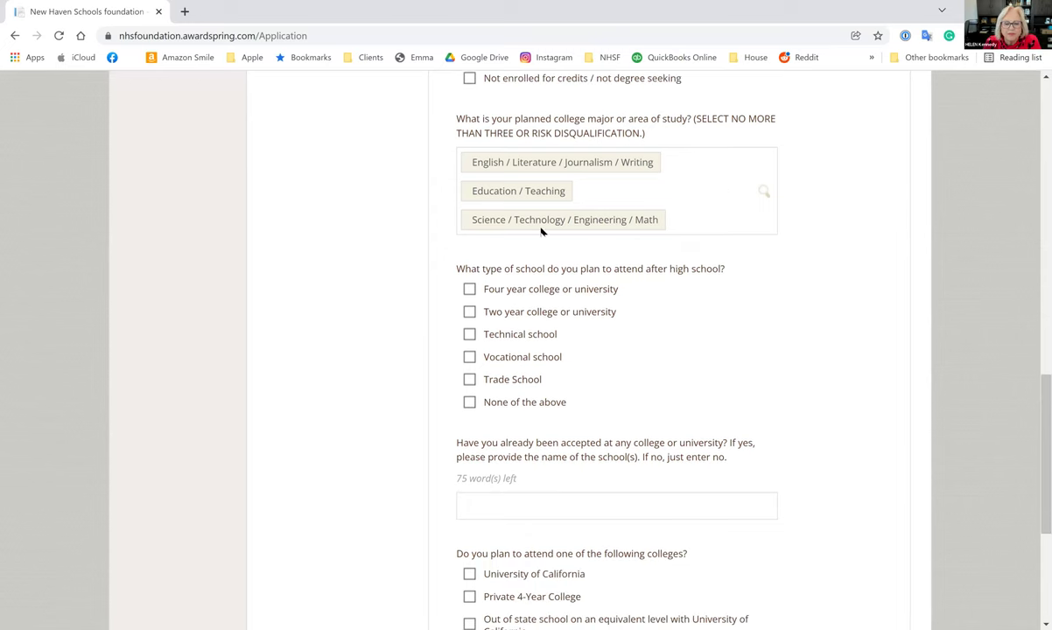
{"action": "scroll", "coordinate": [541, 231], "scroll_direction": "down", "scroll_amount": 2}
- Tick Four year and Two year college types and enter Cal State East Bay as the accepting school
{"action": "left_click", "coordinate": [470, 221]}
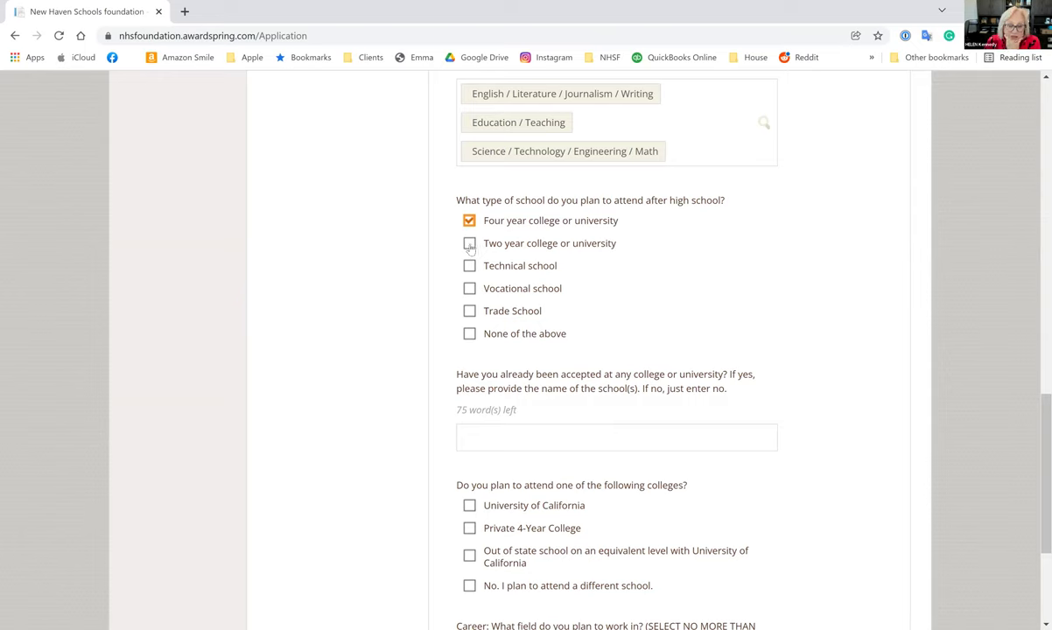
{"action": "left_click", "coordinate": [470, 245]}
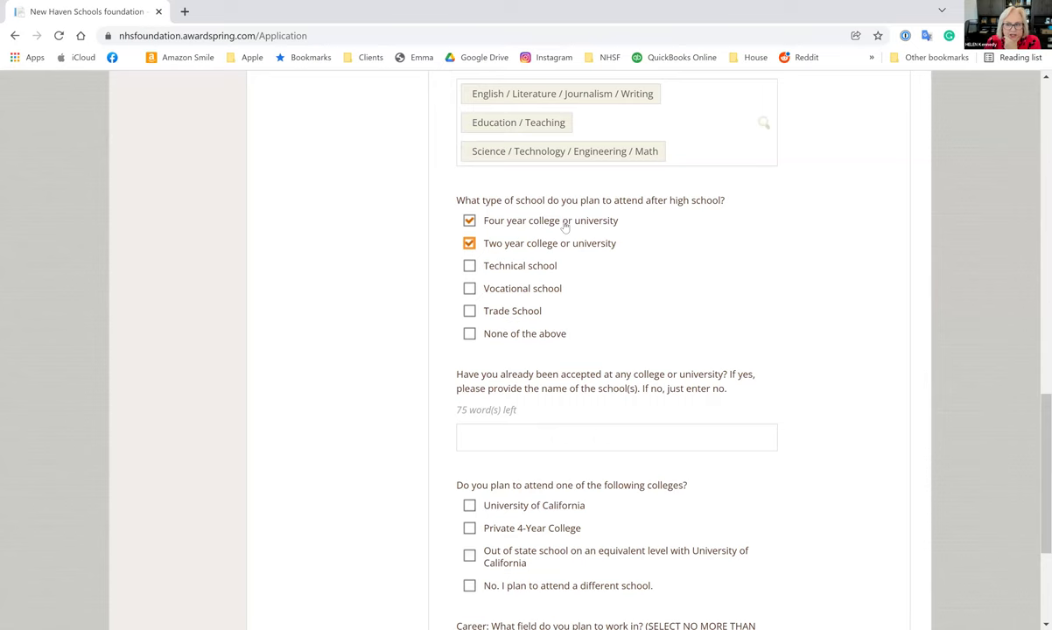
{"action": "scroll", "coordinate": [621, 232], "scroll_direction": "down", "scroll_amount": 1}
{"action": "scroll", "coordinate": [517, 313], "scroll_direction": "down", "scroll_amount": 1}
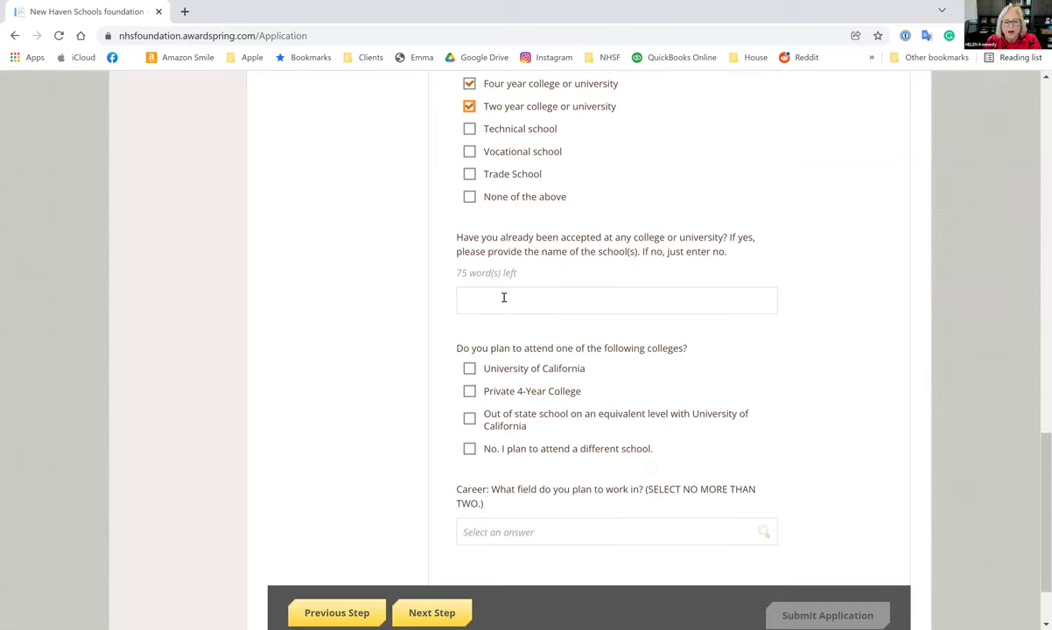
{"action": "left_click", "coordinate": [504, 297]}
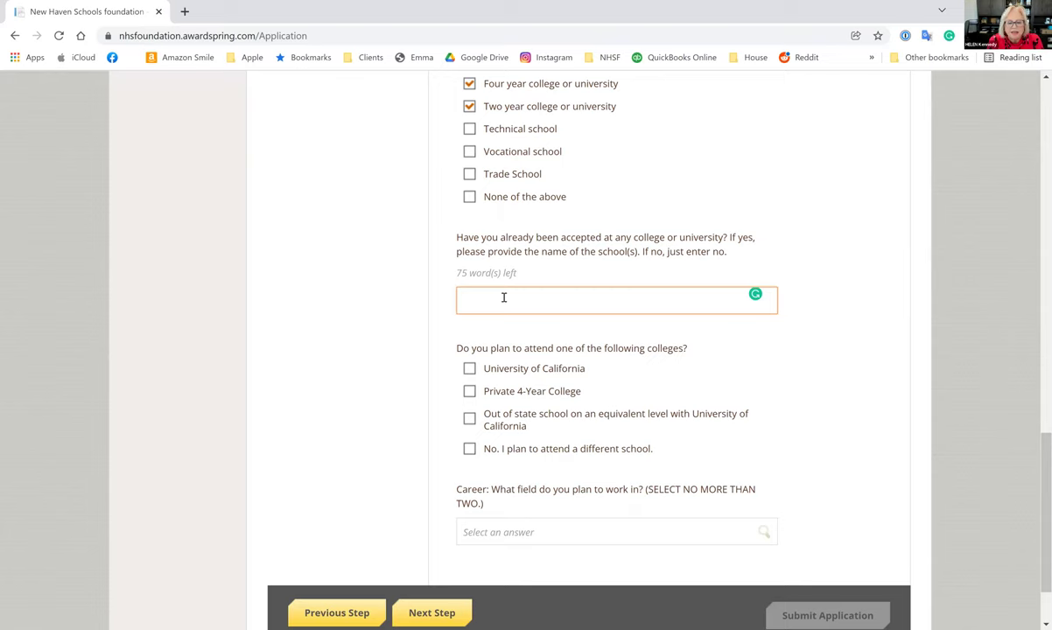
{"action": "type", "text": "Cal State East Bay"}
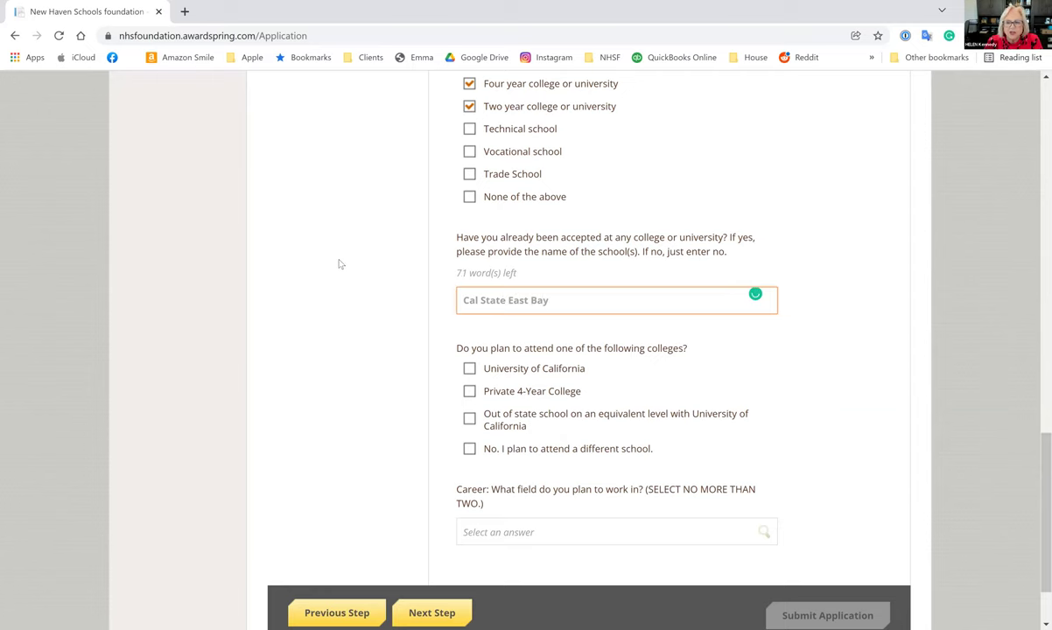
- Leave University of California and Private 4-Year College unticked and select 'No. I plan to attend a different school.'
{"action": "scroll", "coordinate": [613, 289], "scroll_direction": "down", "scroll_amount": 2}
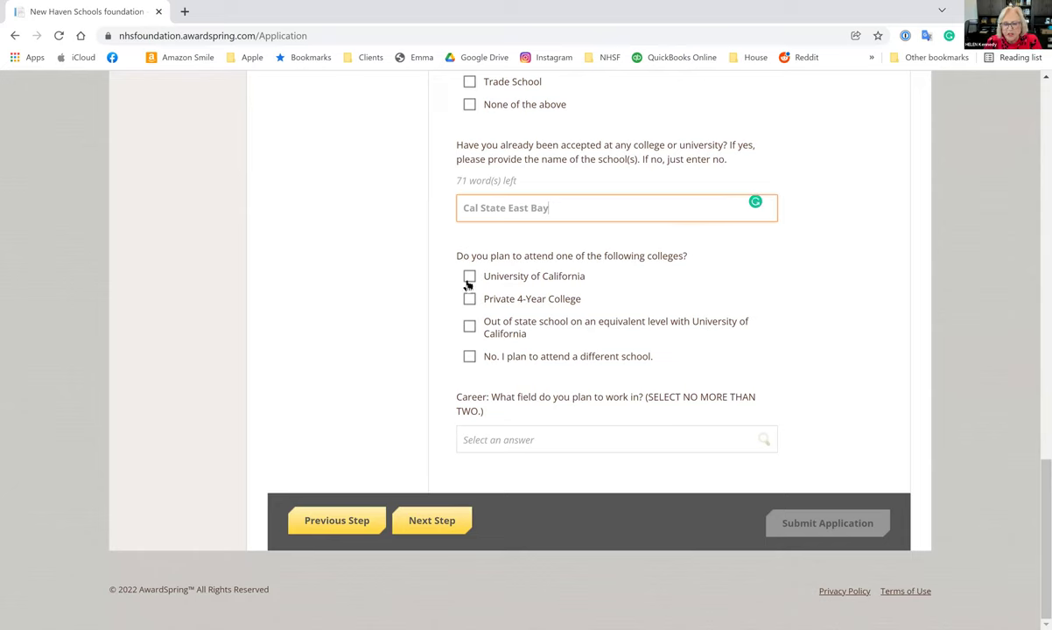
{"action": "left_click", "coordinate": [470, 277]}
{"action": "left_click", "coordinate": [469, 276]}
{"action": "left_click", "coordinate": [469, 277]}
{"action": "left_click", "coordinate": [469, 277]}
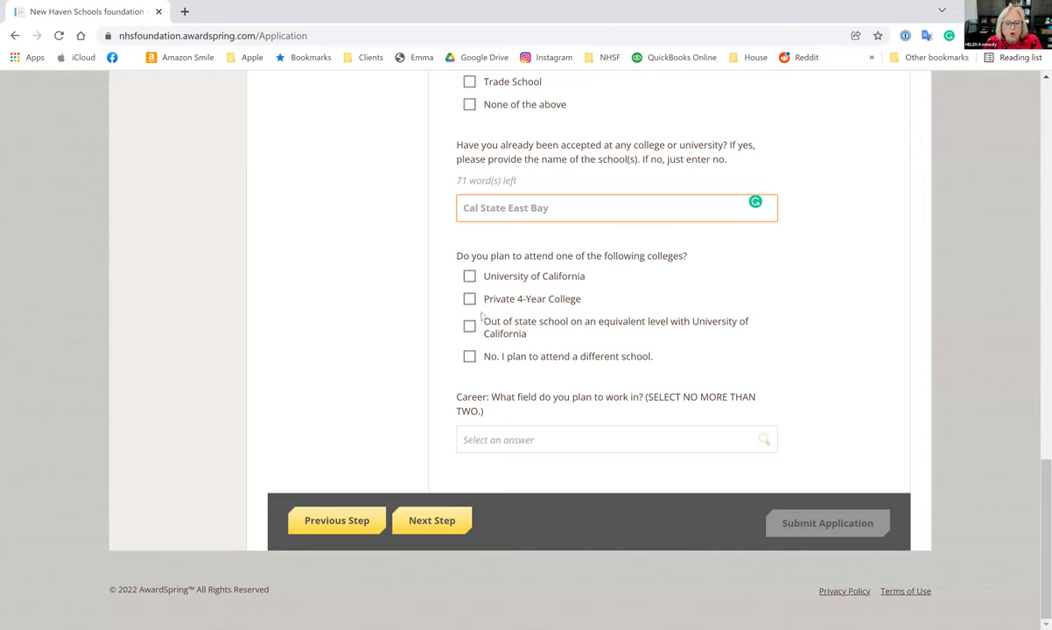
{"action": "left_click", "coordinate": [470, 299]}
{"action": "left_click", "coordinate": [470, 300]}
{"action": "left_click", "coordinate": [471, 357]}
{"action": "left_click", "coordinate": [471, 356]}
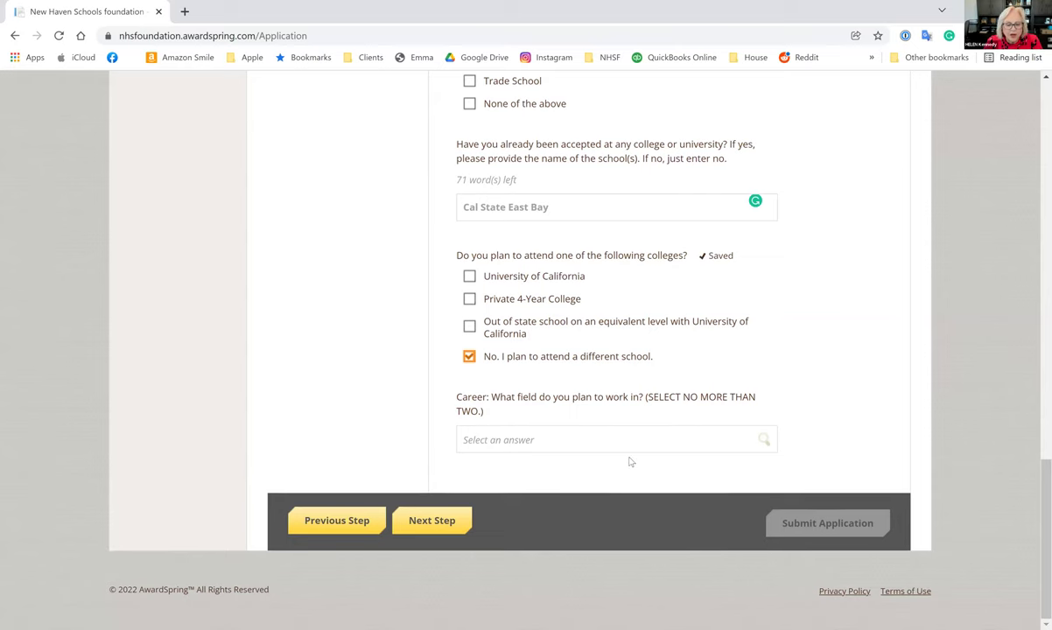
- Pick Teaching from the Career dropdown as the first career field
{"action": "left_click", "coordinate": [592, 437]}
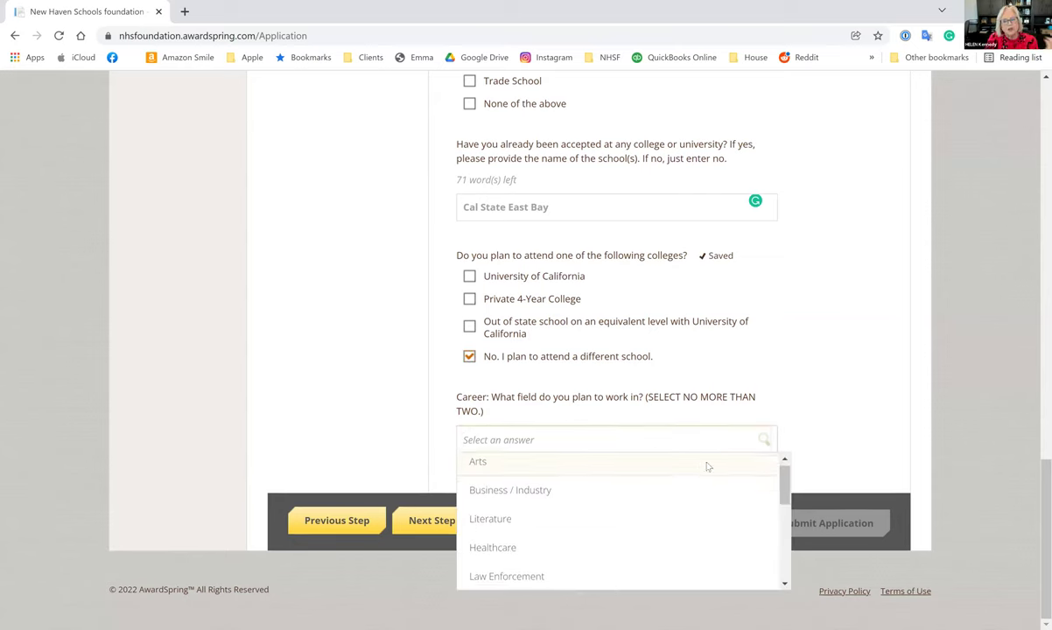
{"action": "scroll", "coordinate": [657, 491], "scroll_direction": "down", "scroll_amount": 2}
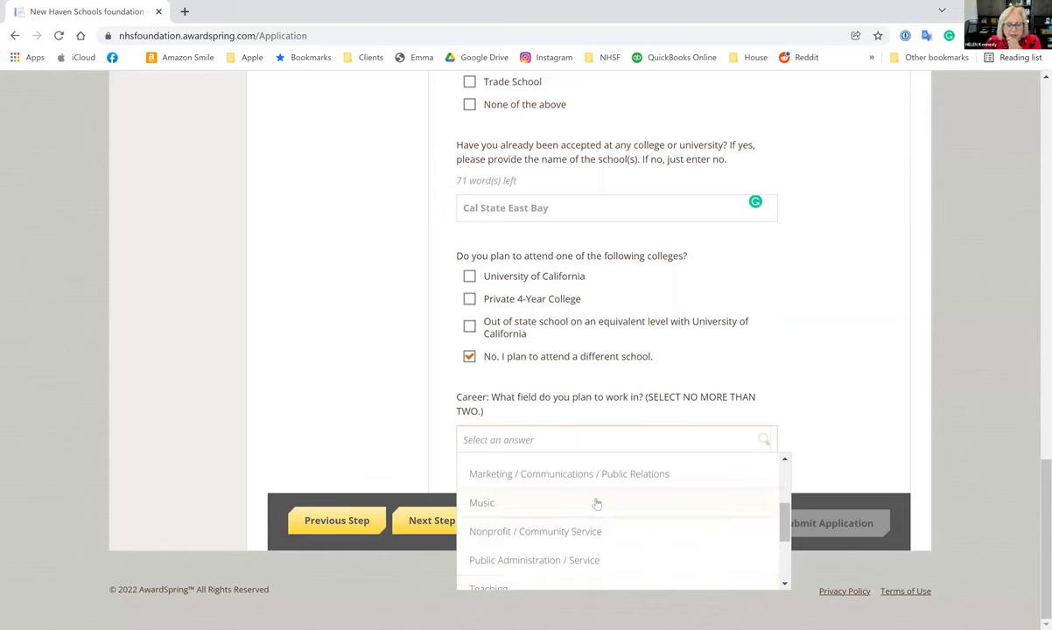
{"action": "scroll", "coordinate": [599, 470], "scroll_direction": "down", "scroll_amount": 1}
{"action": "scroll", "coordinate": [599, 470], "scroll_direction": "down", "scroll_amount": 1}
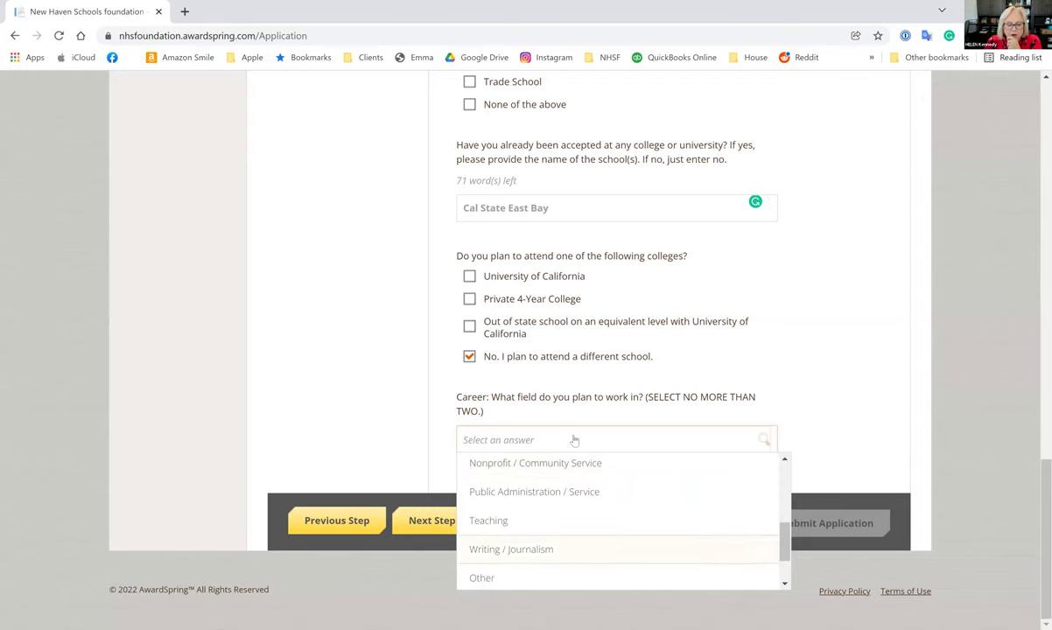
{"action": "left_click", "coordinate": [580, 519]}
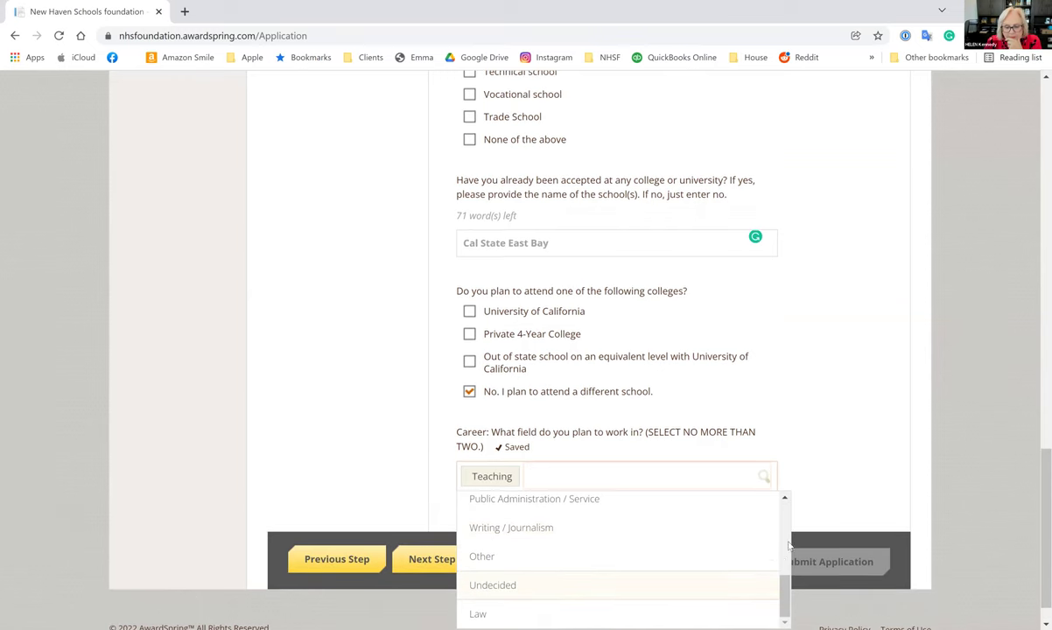
- Add Business / Industry as the second career field
{"action": "scroll", "coordinate": [806, 516], "scroll_direction": "up", "scroll_amount": 2}
{"action": "scroll", "coordinate": [788, 525], "scroll_direction": "down", "scroll_amount": 2}
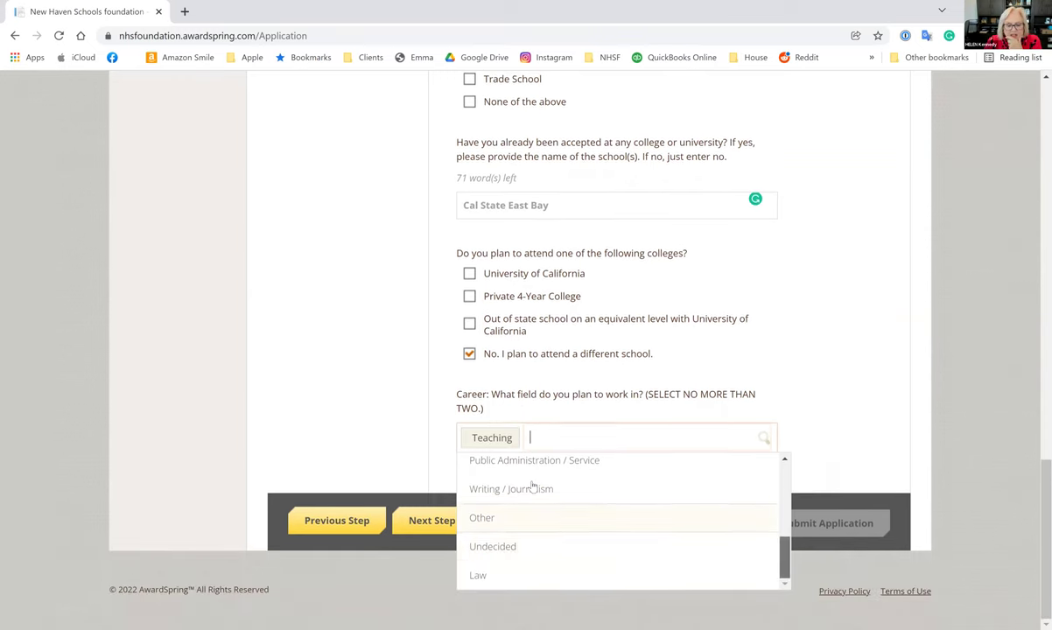
{"action": "left_click", "coordinate": [786, 505]}
{"action": "scroll", "coordinate": [786, 505], "scroll_direction": "up", "scroll_amount": 3}
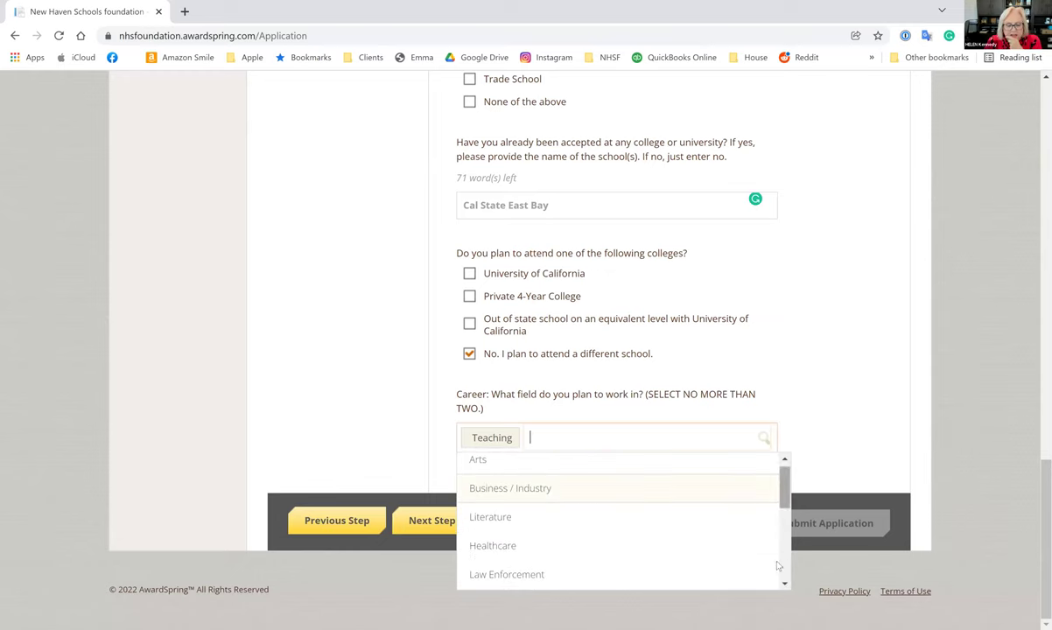
{"action": "scroll", "coordinate": [782, 550], "scroll_direction": "down", "scroll_amount": 3}
{"action": "scroll", "coordinate": [473, 490], "scroll_direction": "down", "scroll_amount": 3}
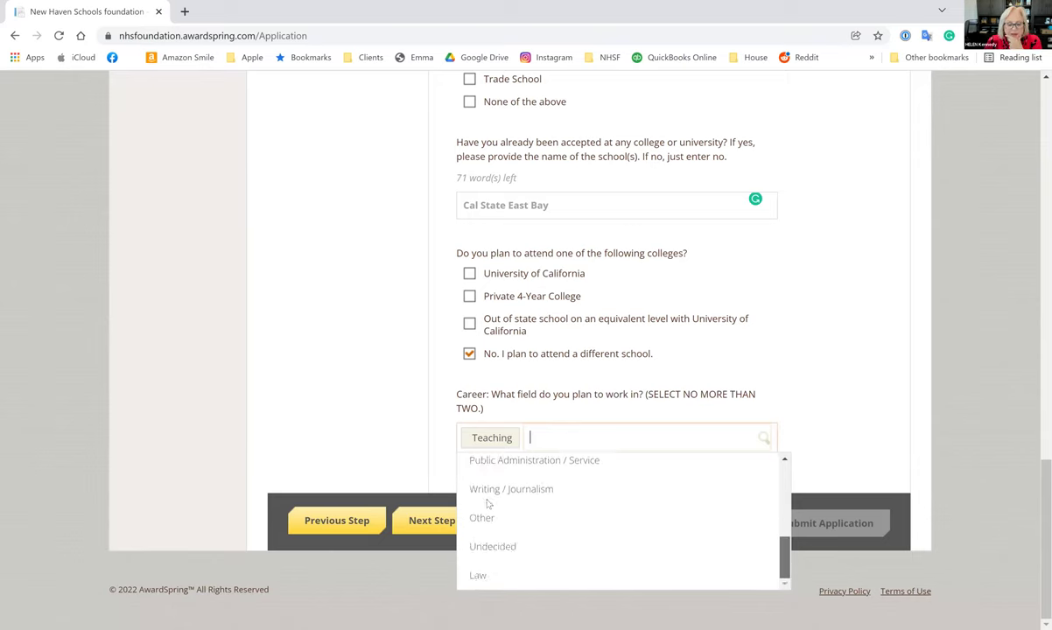
{"action": "scroll", "coordinate": [487, 505], "scroll_direction": "up", "scroll_amount": 6}
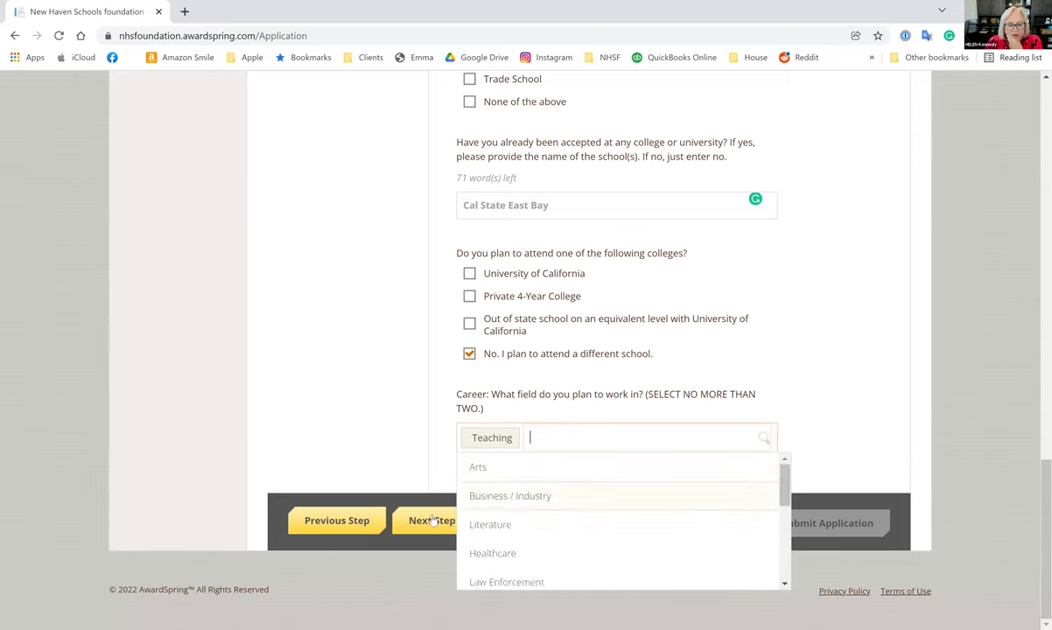
{"action": "key", "text": "Return"}
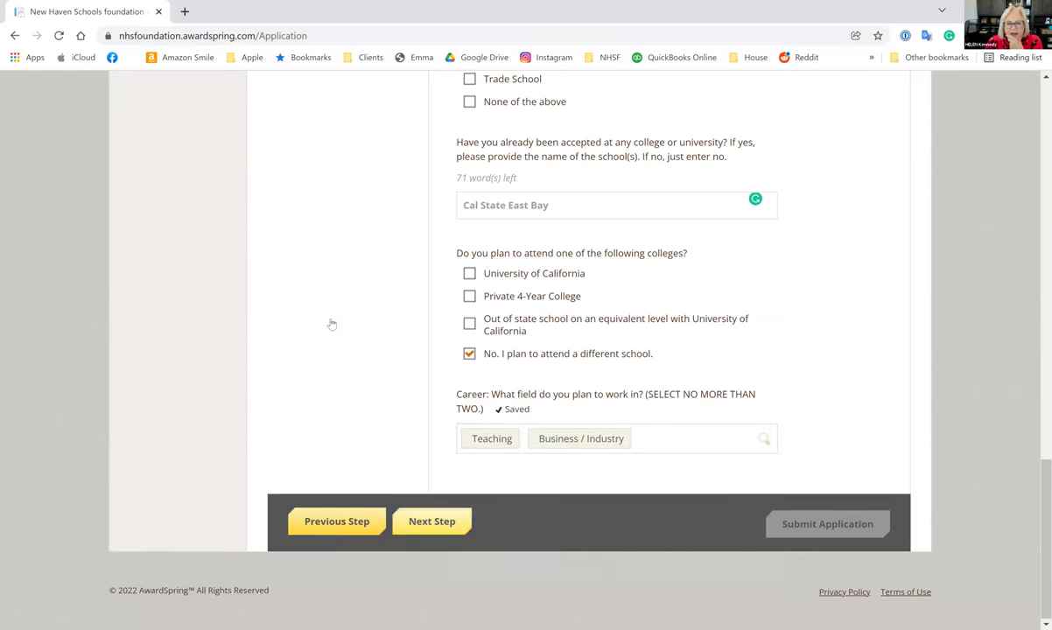
{"action": "scroll", "coordinate": [350, 179], "scroll_direction": "up", "scroll_amount": 3}
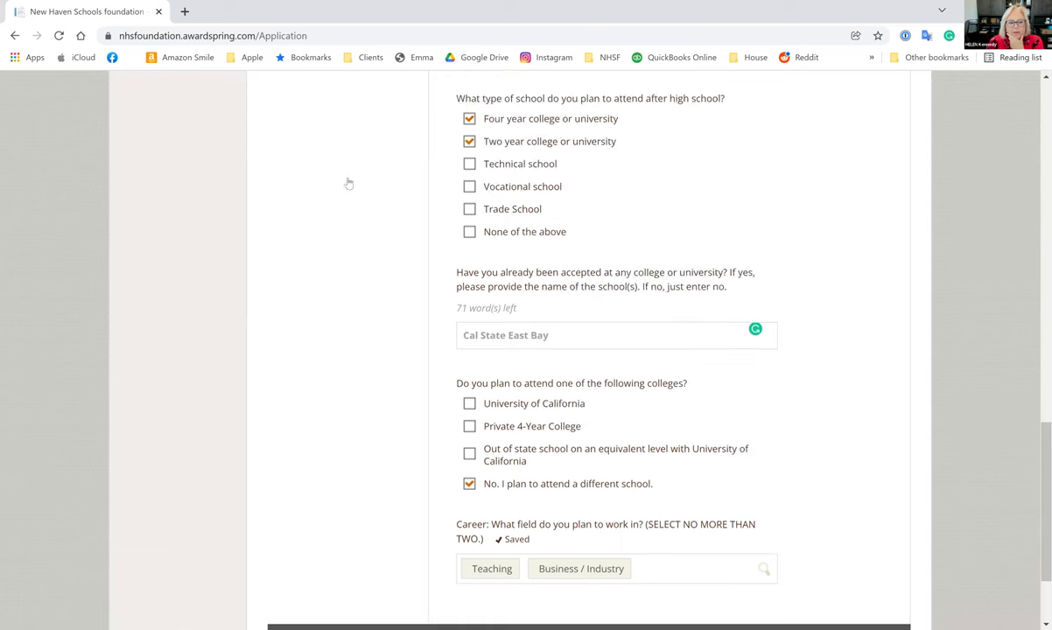
{"action": "scroll", "coordinate": [391, 164], "scroll_direction": "up", "scroll_amount": 7}
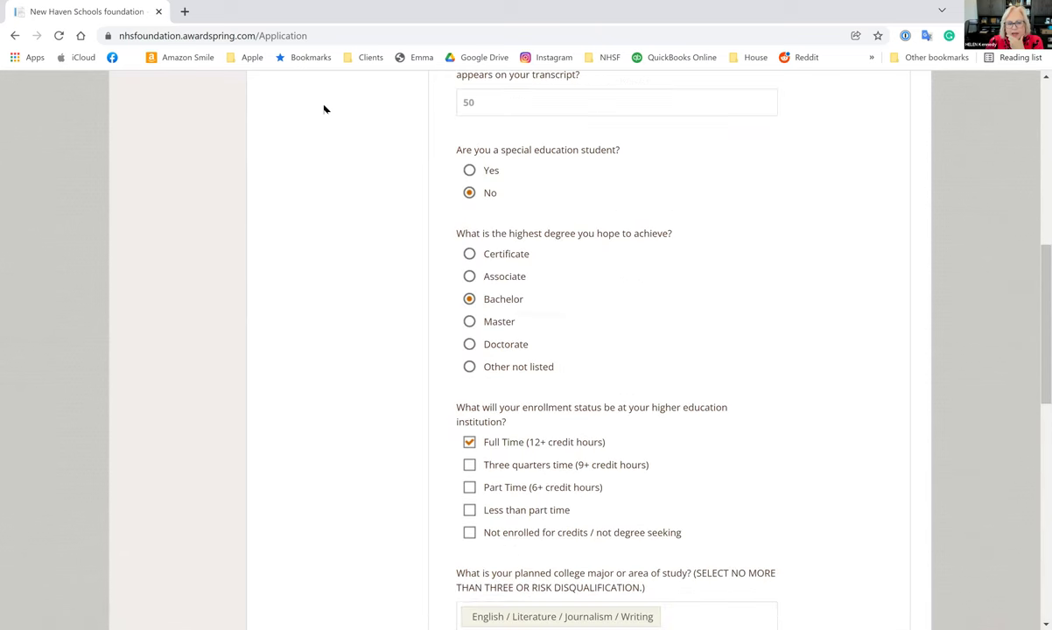
{"action": "scroll", "coordinate": [420, 216], "scroll_direction": "up", "scroll_amount": 6}
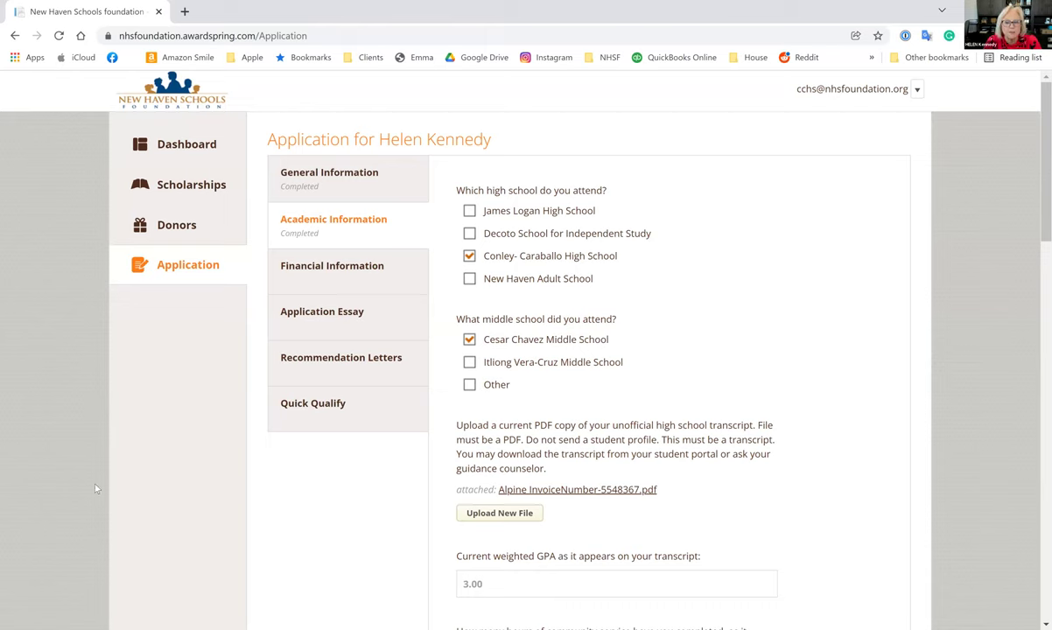
{"action": "scroll", "coordinate": [72, 536], "scroll_direction": "down", "scroll_amount": 15}
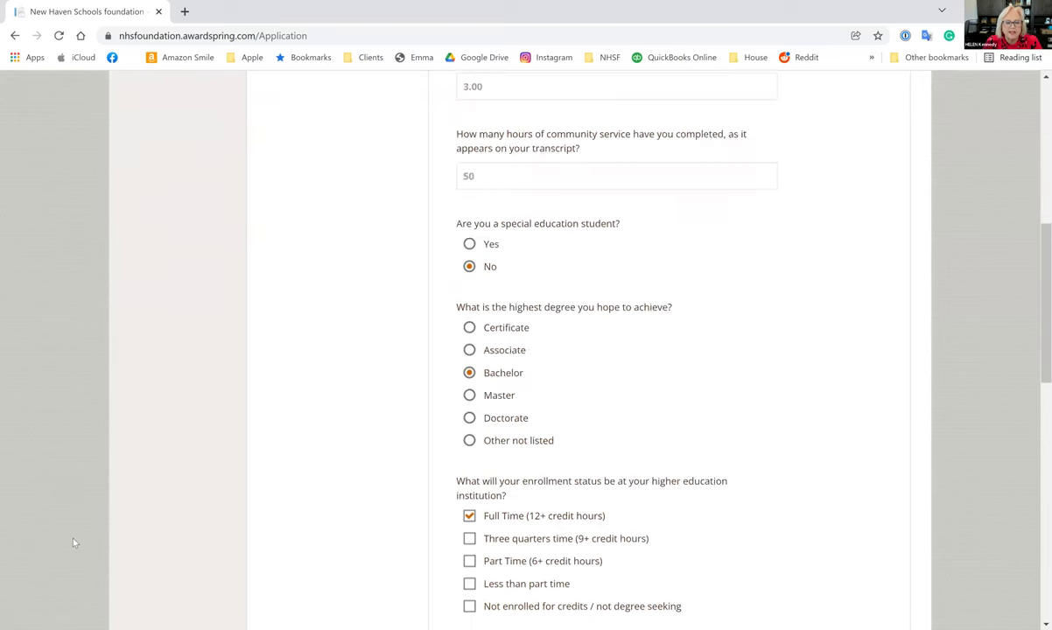
{"action": "scroll", "coordinate": [2, 505], "scroll_direction": "down", "scroll_amount": 1}
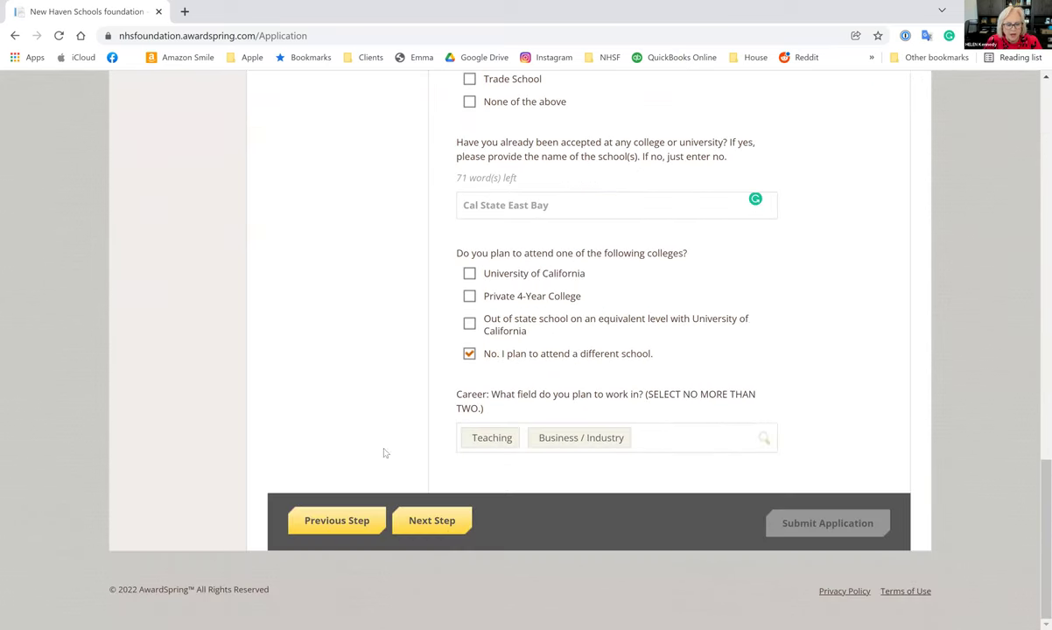
- Continue to Financial Information, enter household size 4 and answer Yes to financial aid
{"action": "left_click", "coordinate": [432, 522]}
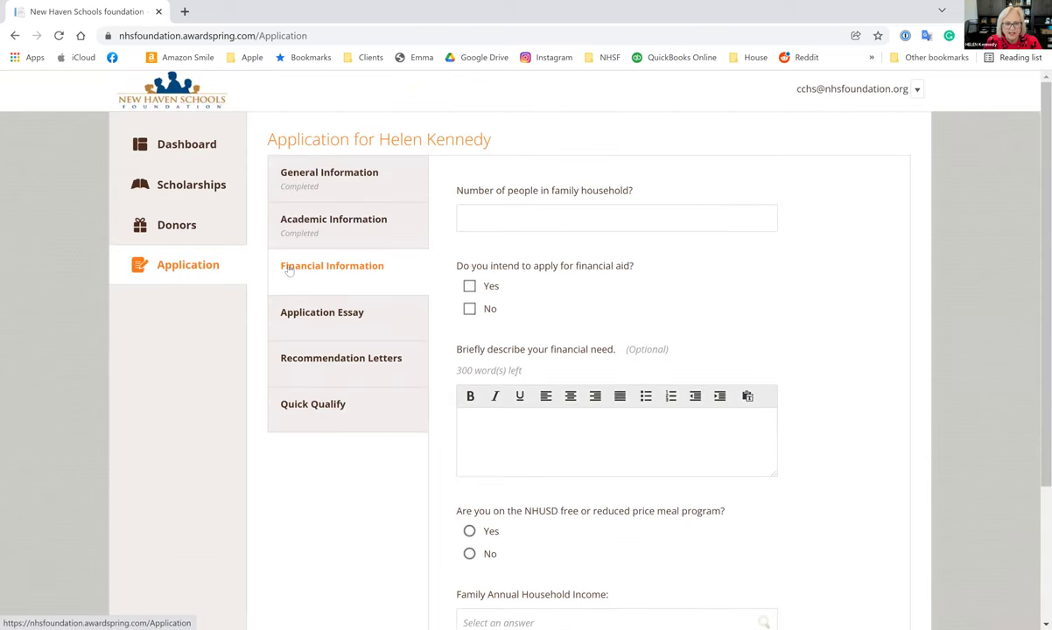
{"action": "left_click", "coordinate": [598, 216]}
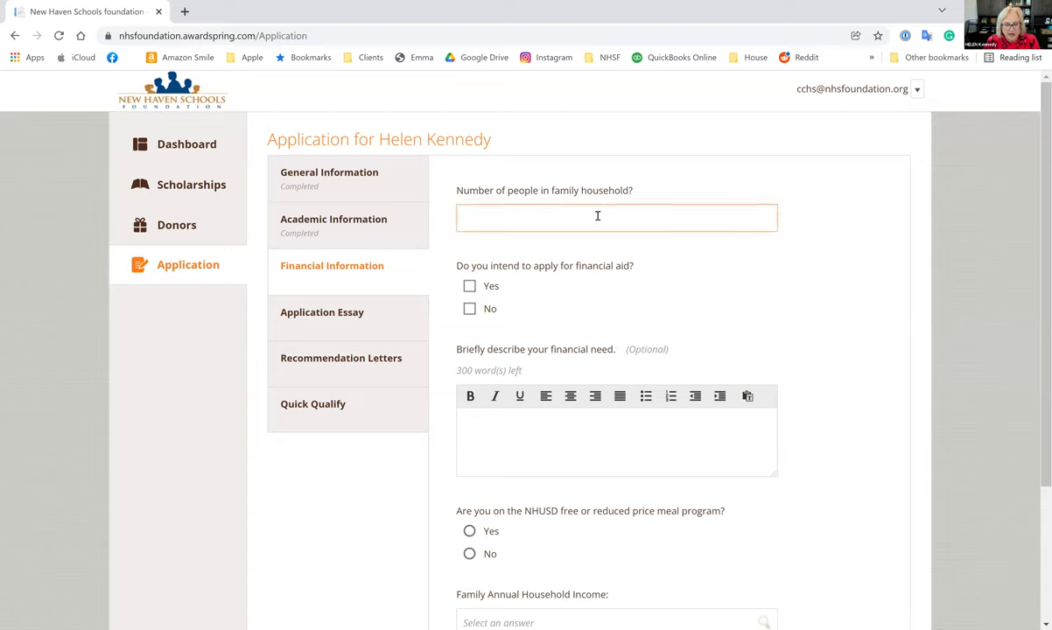
{"action": "type", "text": "4"}
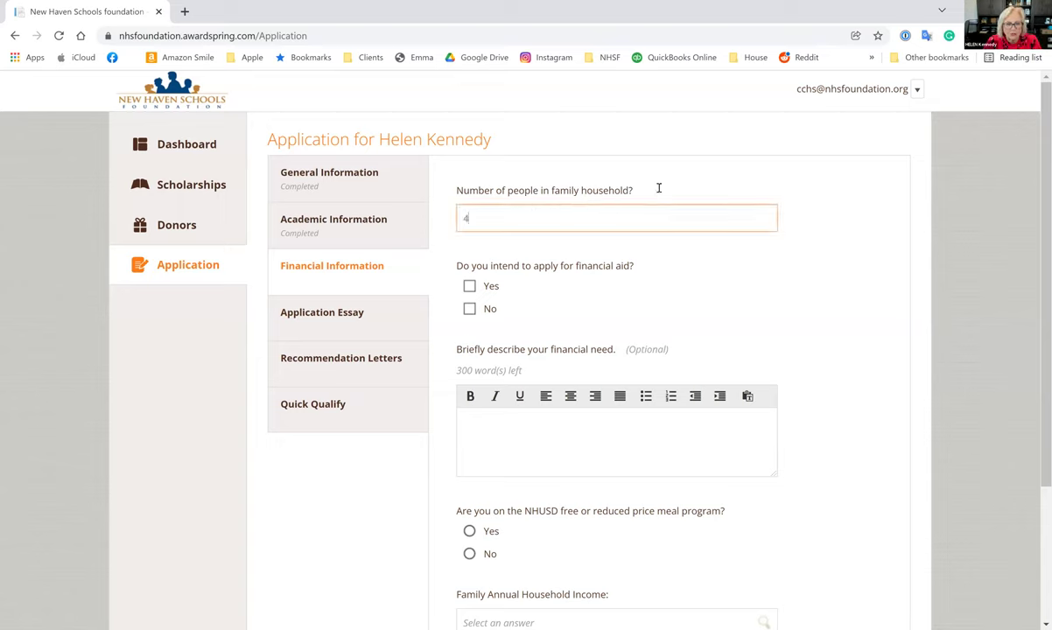
{"action": "left_click", "coordinate": [519, 290]}
- Display the Family Annual Household Income range choices
{"action": "scroll", "coordinate": [536, 357], "scroll_direction": "down", "scroll_amount": 1}
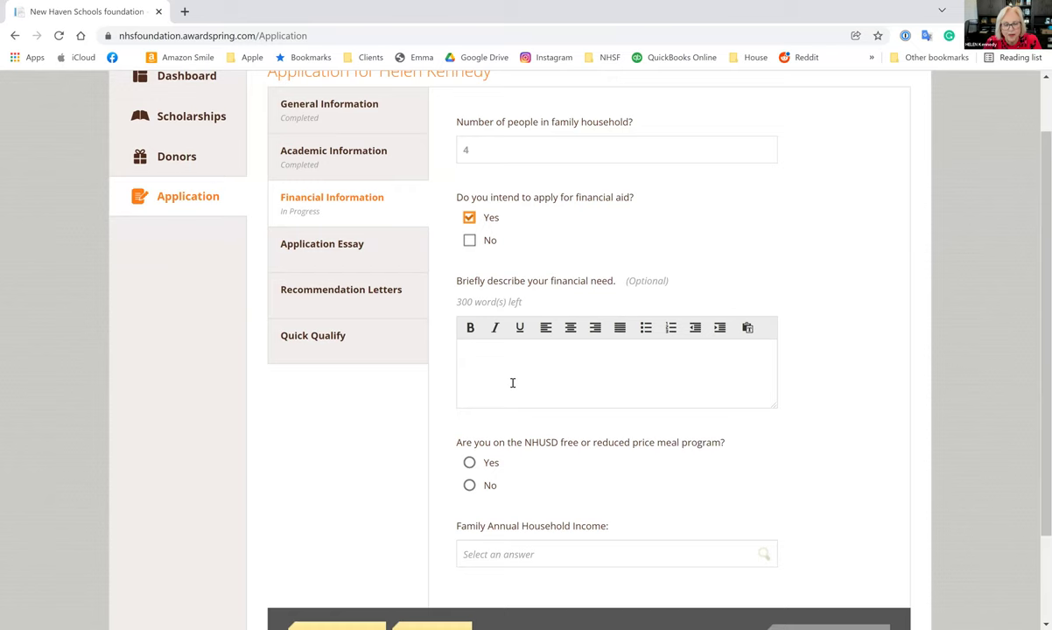
{"action": "scroll", "coordinate": [513, 380], "scroll_direction": "down", "scroll_amount": 3}
{"action": "left_click", "coordinate": [508, 237]}
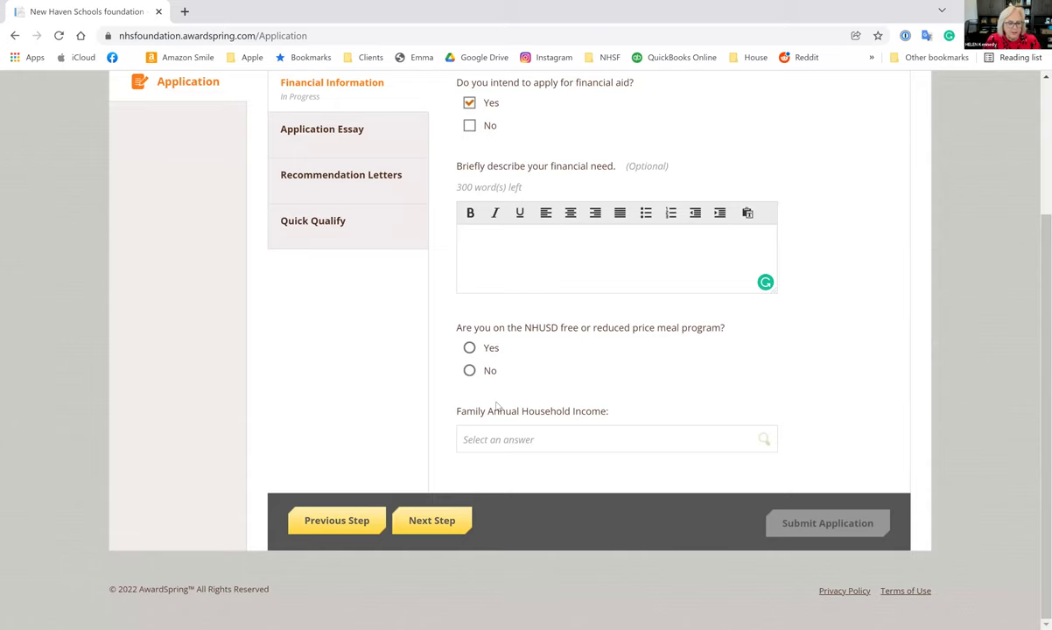
{"action": "left_click", "coordinate": [506, 441]}
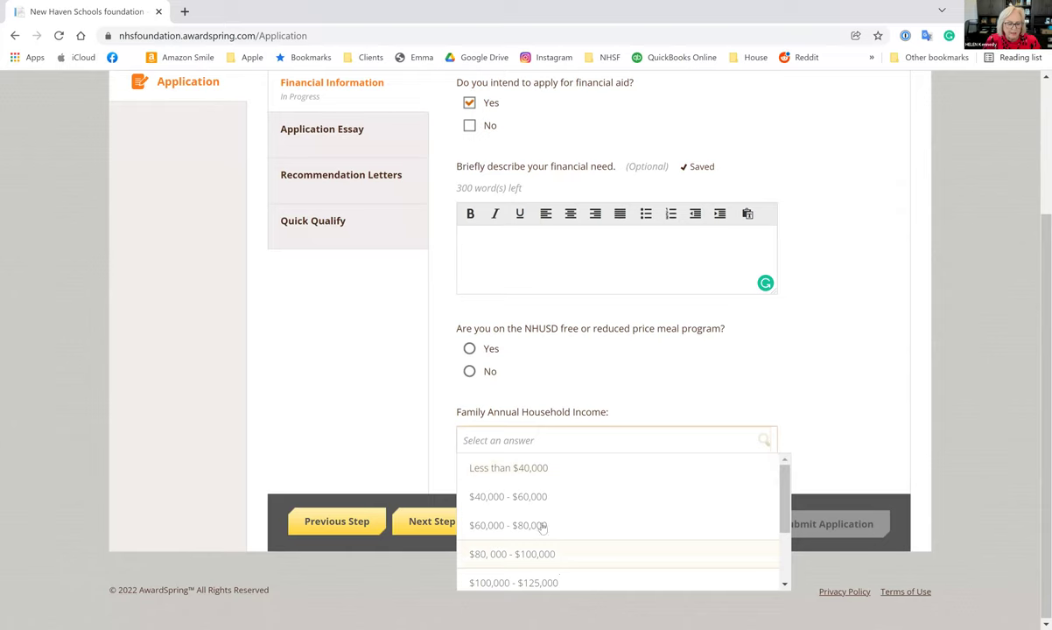
- Select $60,000 - $80,000 as the family annual household income
{"action": "left_click", "coordinate": [698, 527]}
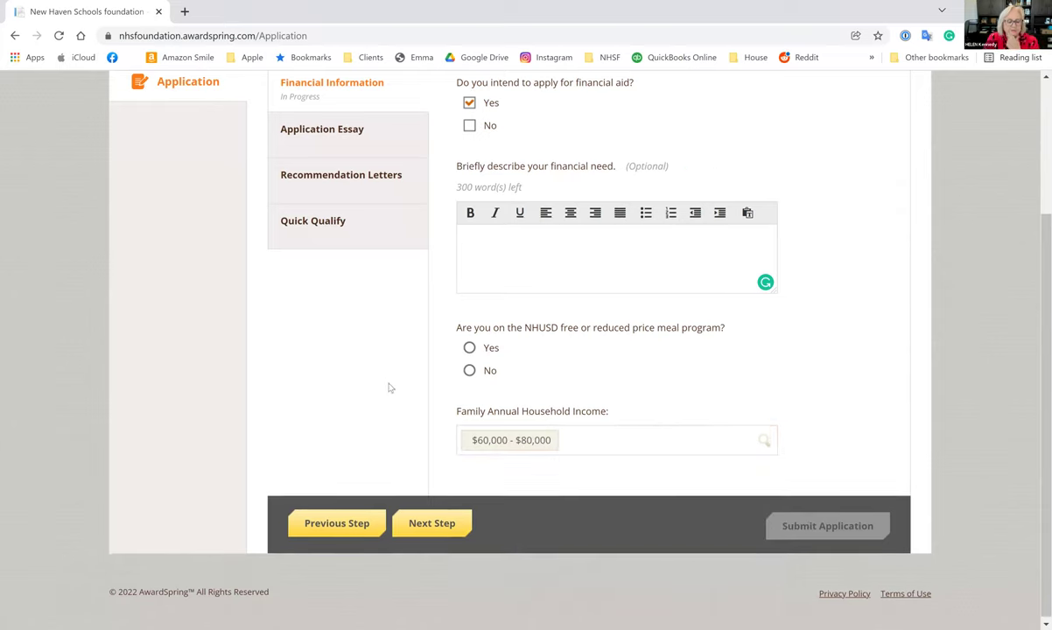
{"action": "left_click", "coordinate": [568, 249]}
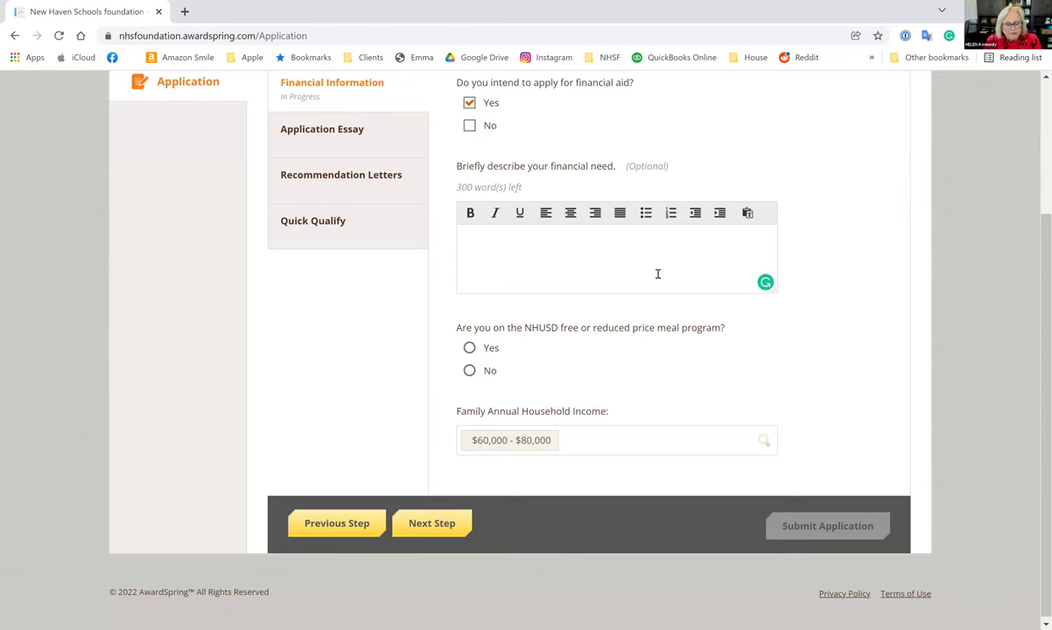
- Enter 'Father lost his job and my mother is disabled.' as financial need and answer No to the NHUSD meal question
{"action": "type", "text": "Father "}
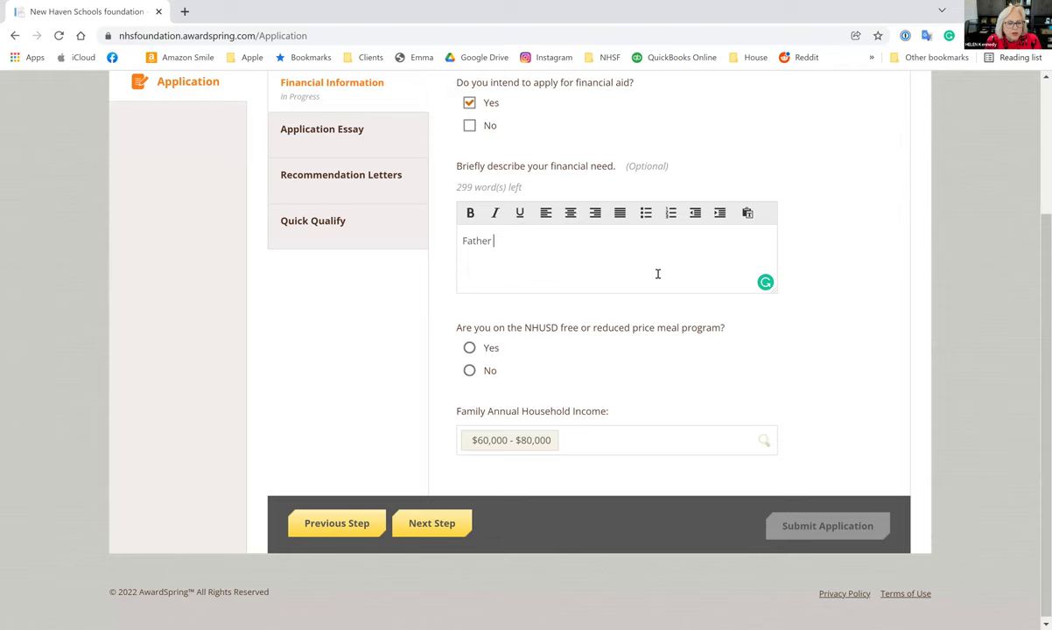
{"action": "type", "text": "lost his job and my"}
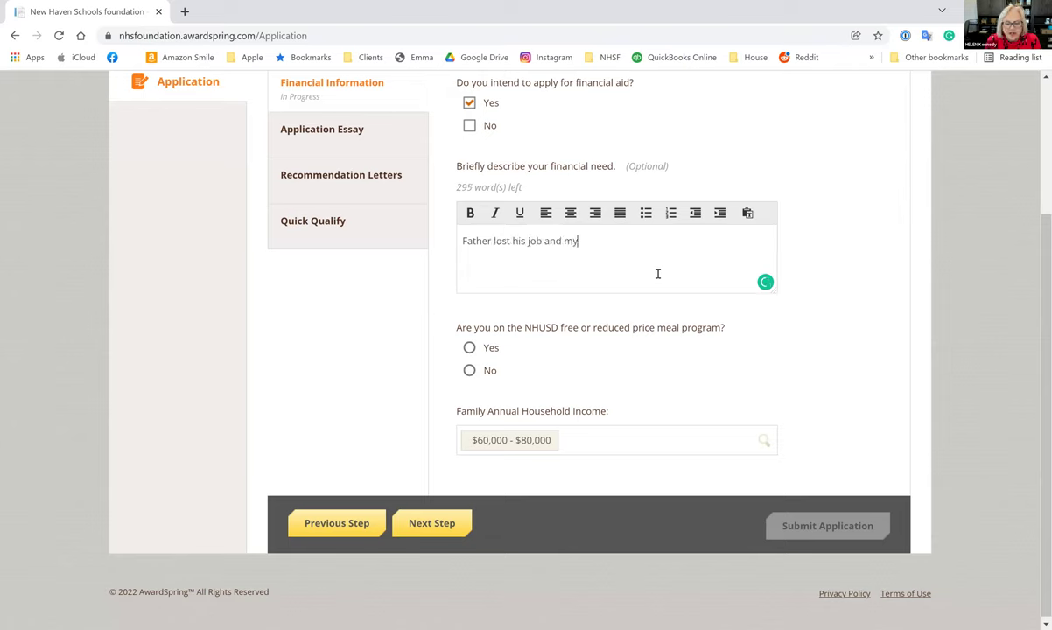
{"action": "type", "text": " mother is"}
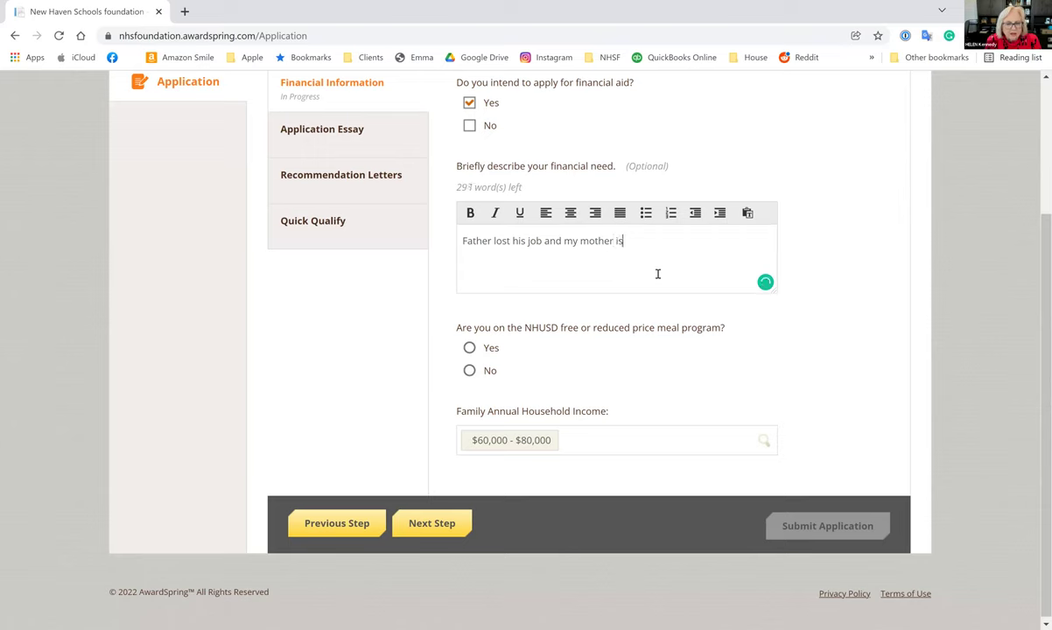
{"action": "type", "text": " disabled."}
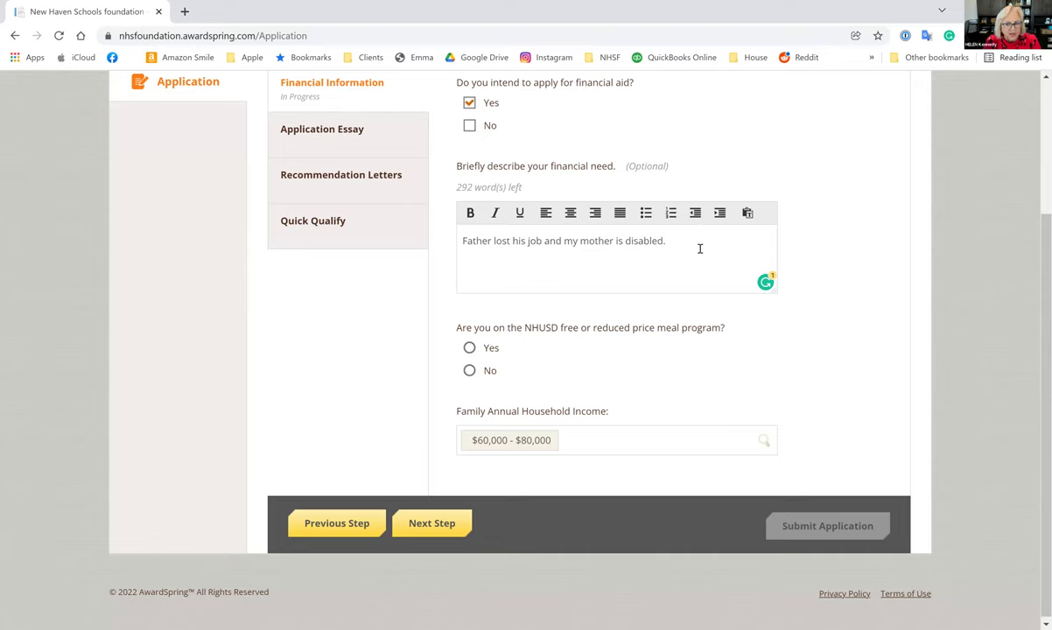
{"action": "left_click", "coordinate": [469, 370]}
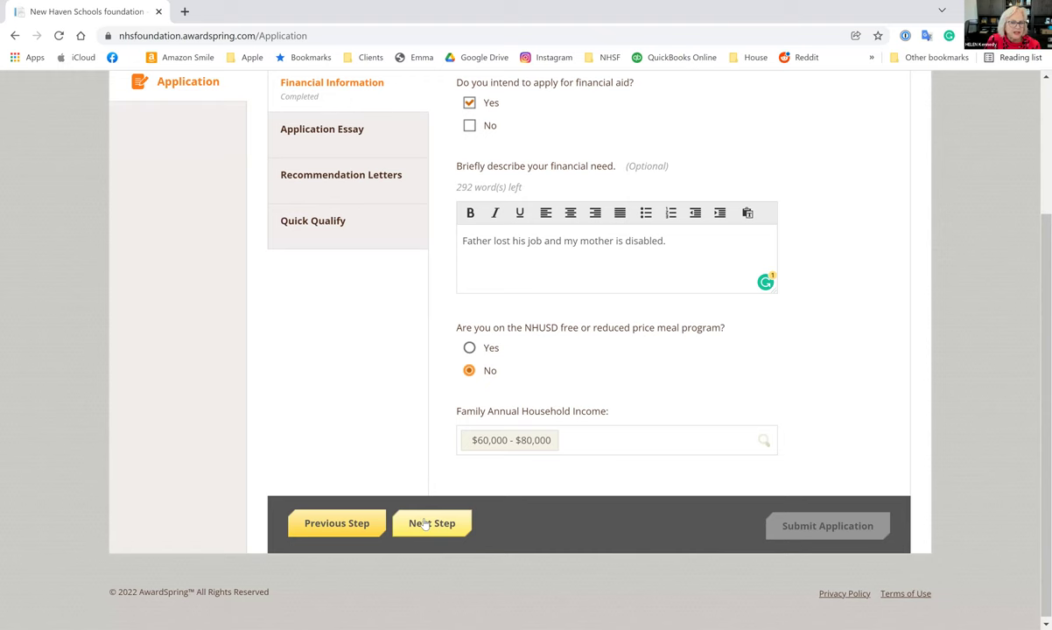
- Go to the Application Essay step and put the cursor in the Student Essay editor
{"action": "left_click", "coordinate": [429, 524]}
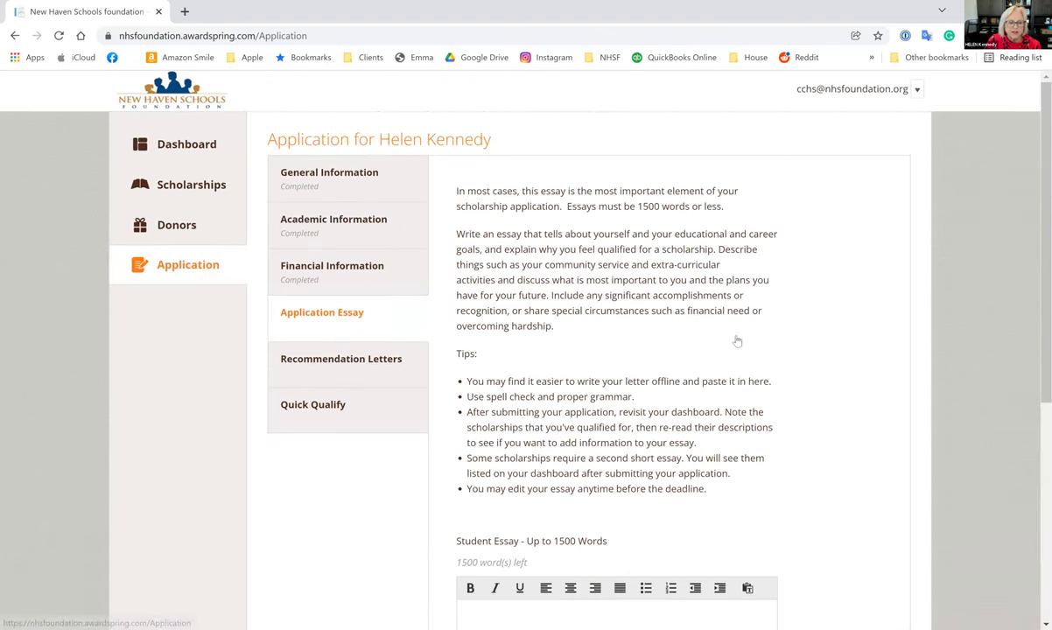
{"action": "scroll", "coordinate": [628, 274], "scroll_direction": "down", "scroll_amount": 1}
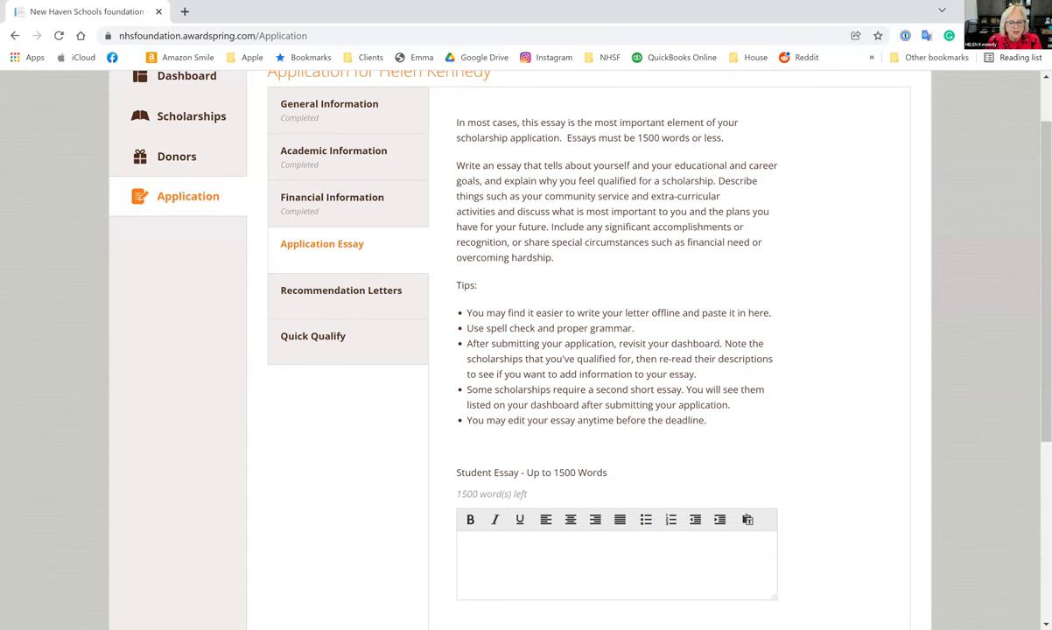
{"action": "left_click", "coordinate": [639, 546]}
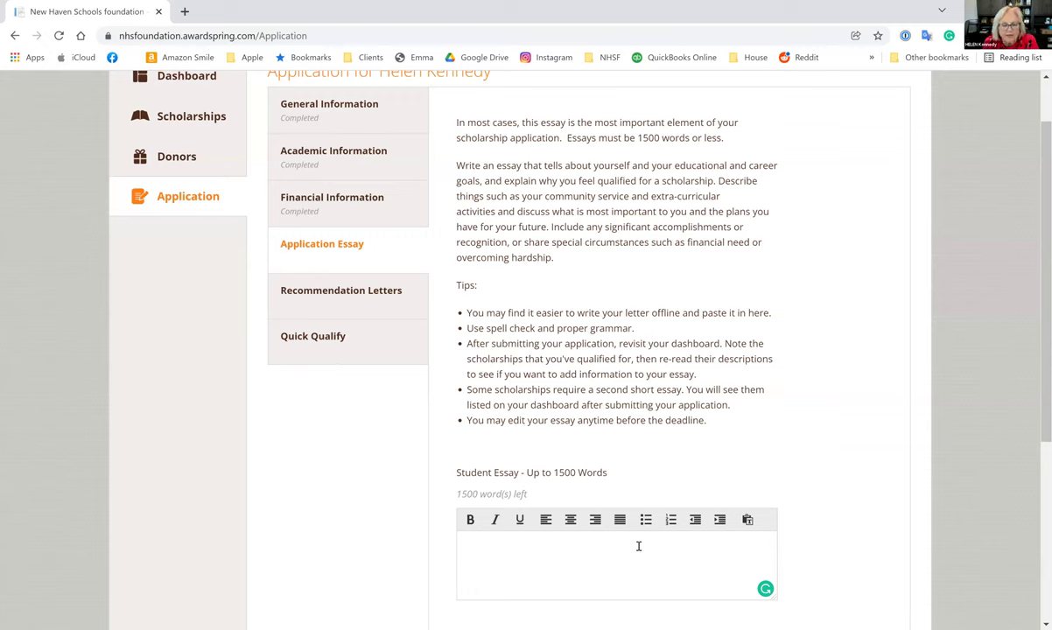
{"action": "left_click", "coordinate": [639, 547]}
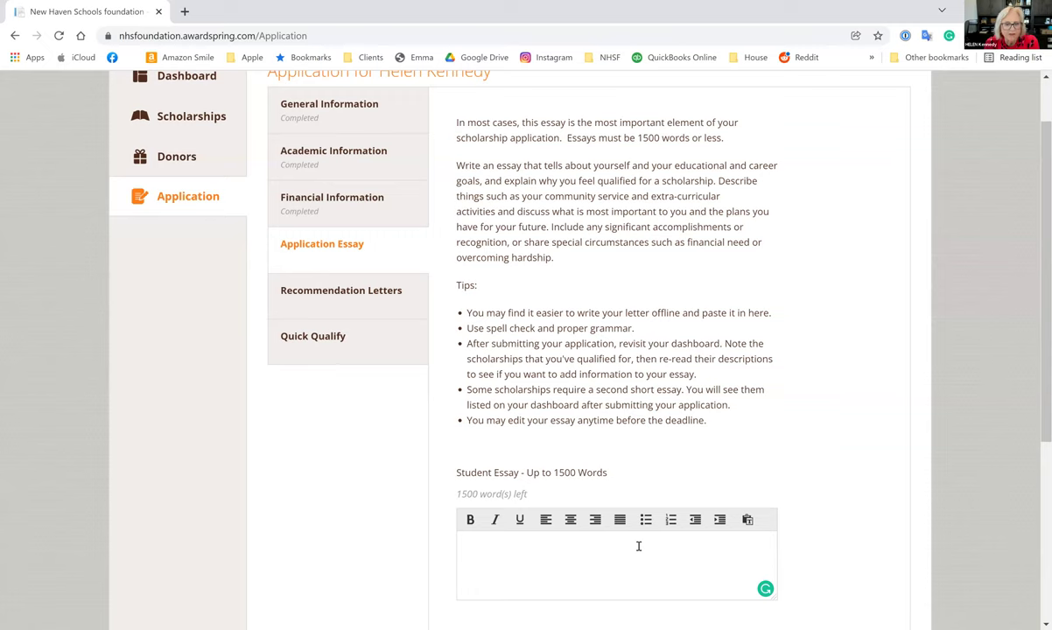
{"action": "left_click", "coordinate": [638, 546]}
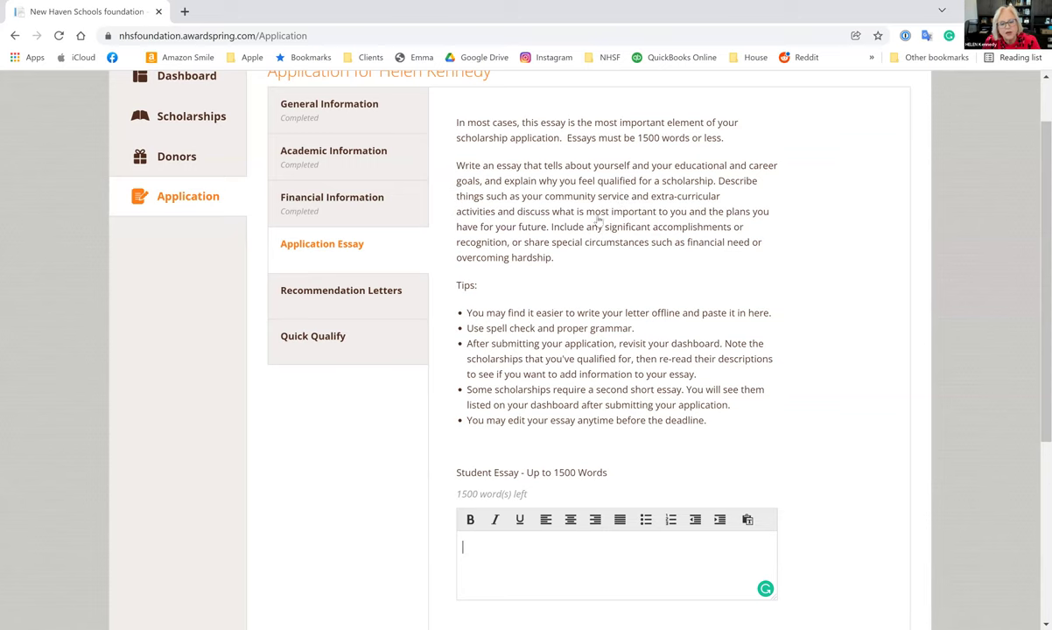
{"action": "scroll", "coordinate": [610, 166], "scroll_direction": "down", "scroll_amount": 2}
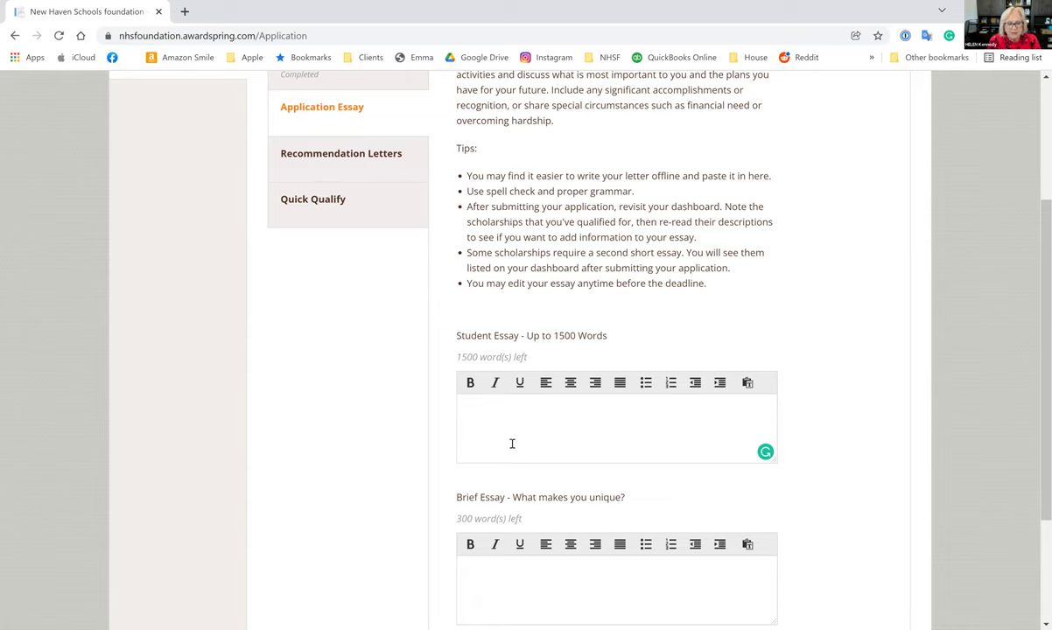
- Enter 'fjalsdjf'afj'/ajpfsd' in the Student Essay and begin the 'What makes you unique?' brief essay
{"action": "type", "text": "fjalsdjf'afj'/ajpfsd"}
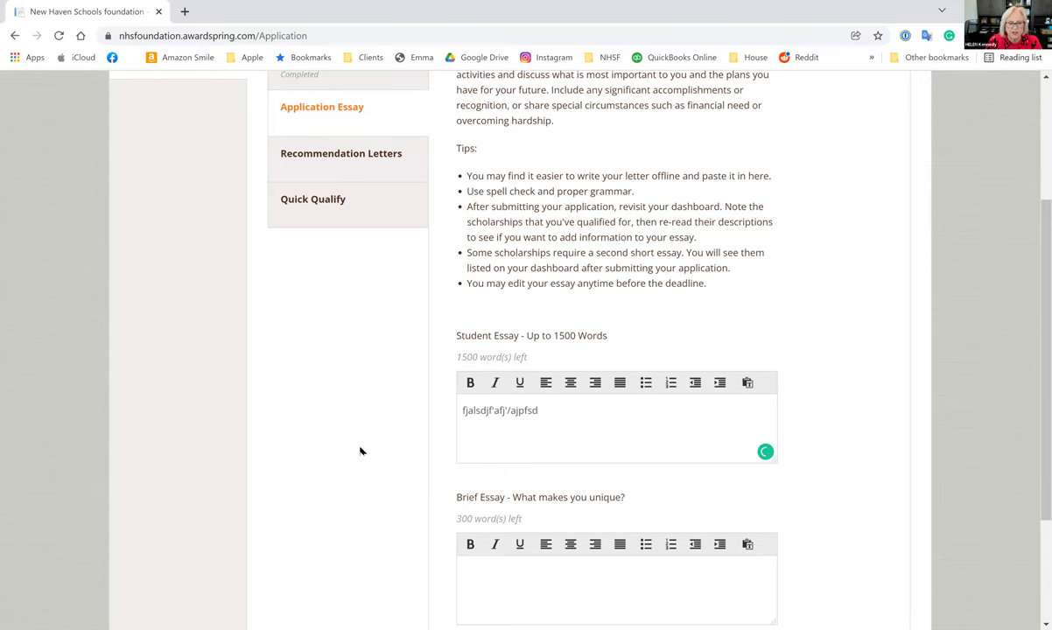
{"action": "scroll", "coordinate": [575, 458], "scroll_direction": "down", "scroll_amount": 2}
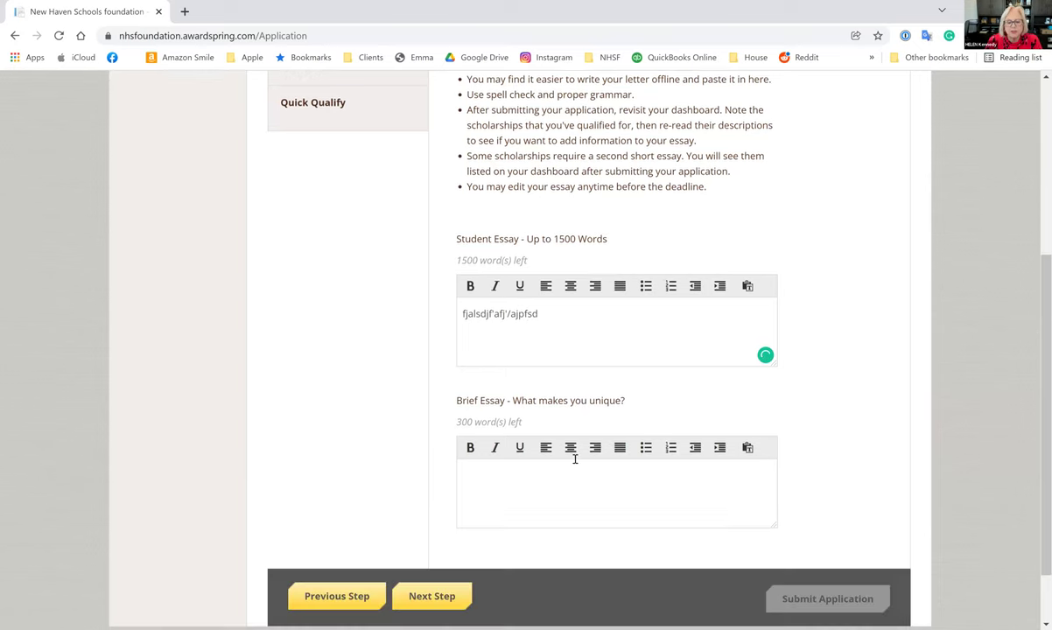
{"action": "left_click", "coordinate": [576, 459]}
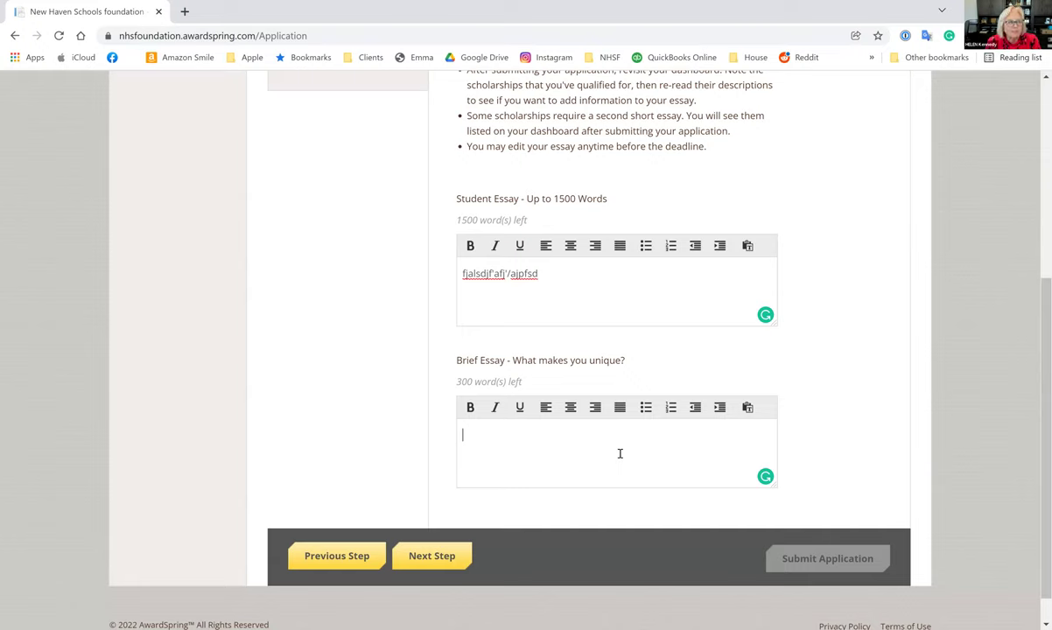
- Enter 'I can sing.' as the brief essay answer to 'What makes you unique?'
{"action": "type", "text": "I can si"}
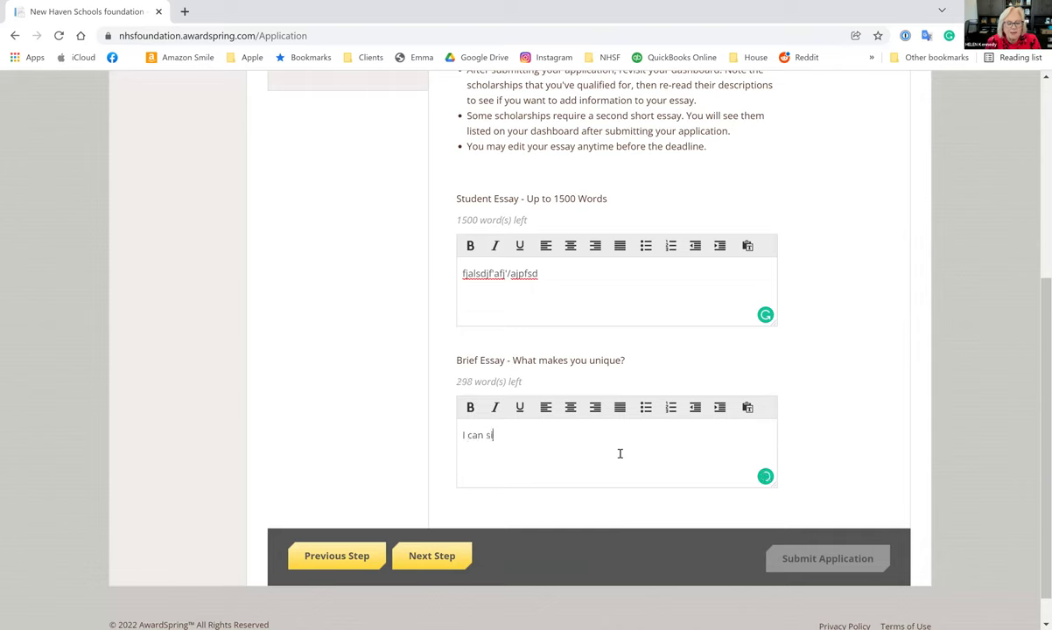
{"action": "type", "text": "ng."}
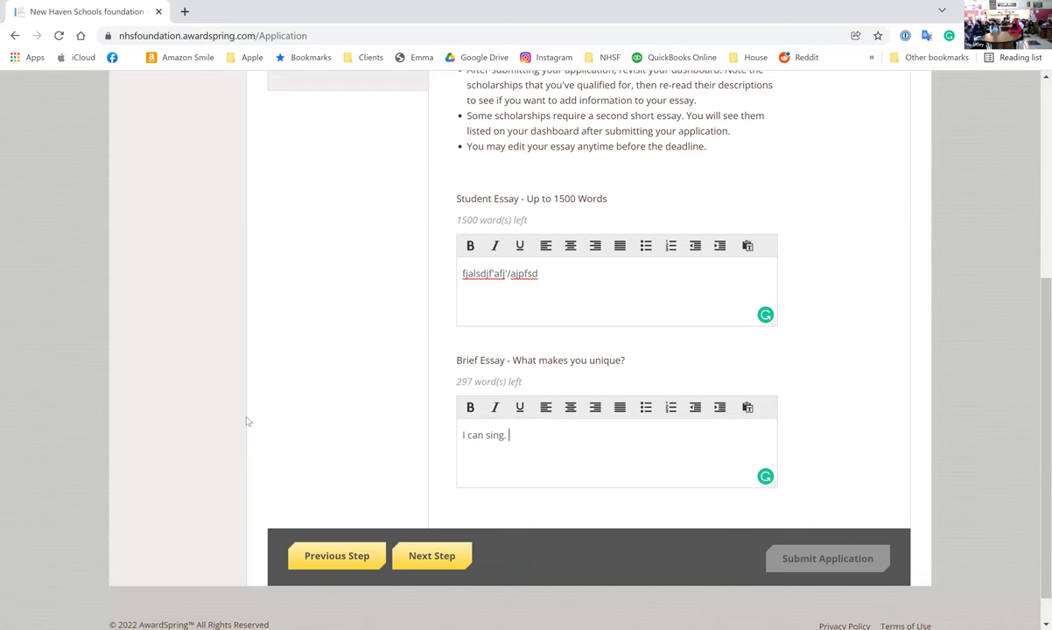
- Finish the Application Essay section and advance to the Recommendation Letters request form
{"action": "scroll", "coordinate": [247, 421], "scroll_direction": "up", "scroll_amount": 3}
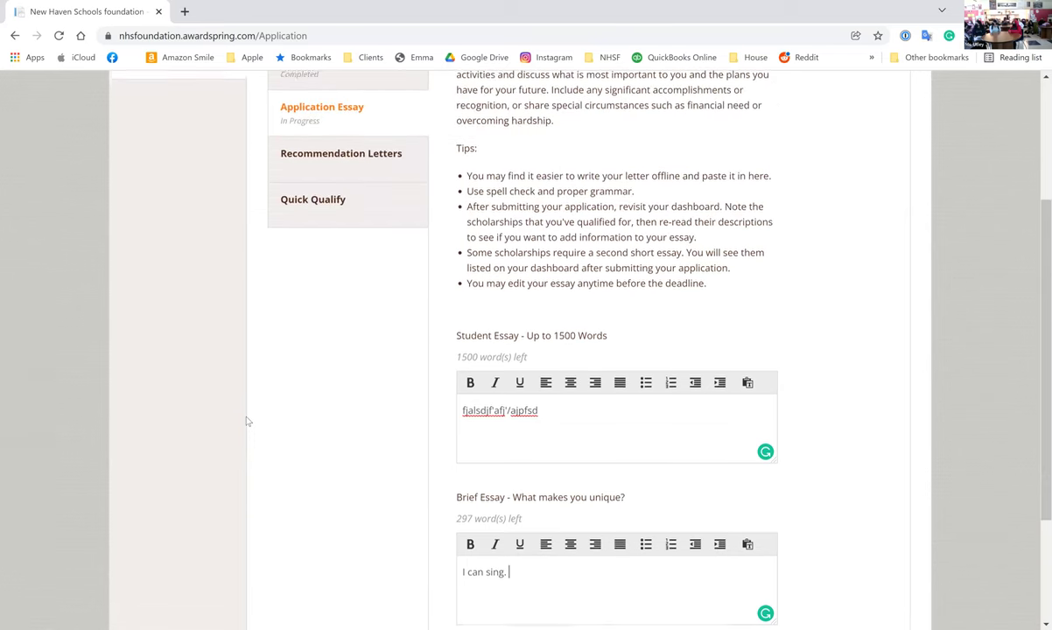
{"action": "scroll", "coordinate": [247, 421], "scroll_direction": "up", "scroll_amount": 4}
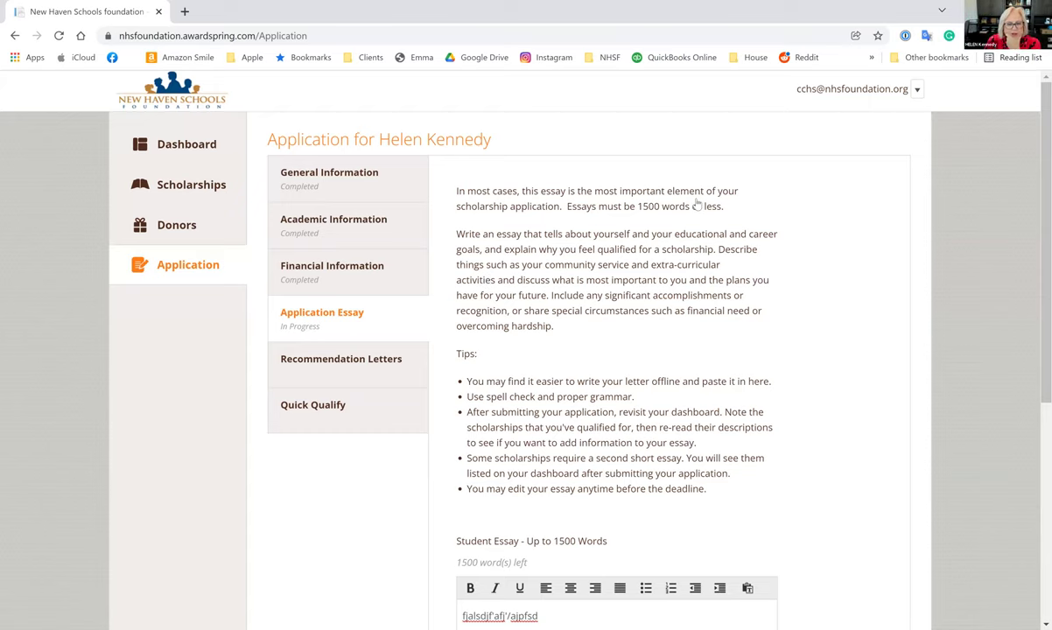
{"action": "scroll", "coordinate": [555, 293], "scroll_direction": "down", "scroll_amount": 2}
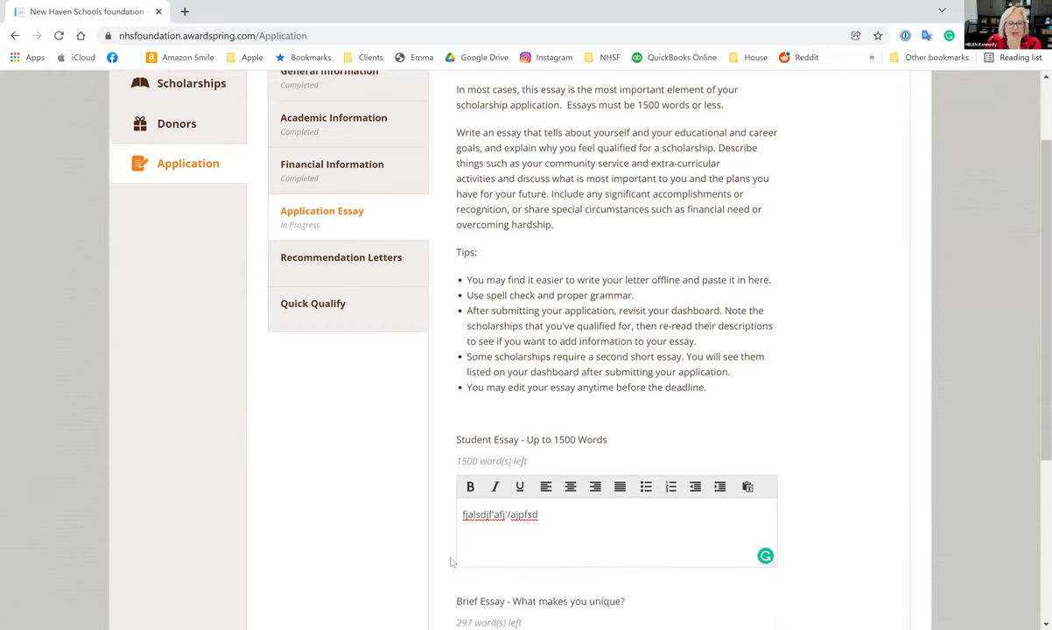
{"action": "scroll", "coordinate": [452, 563], "scroll_direction": "down", "scroll_amount": 5}
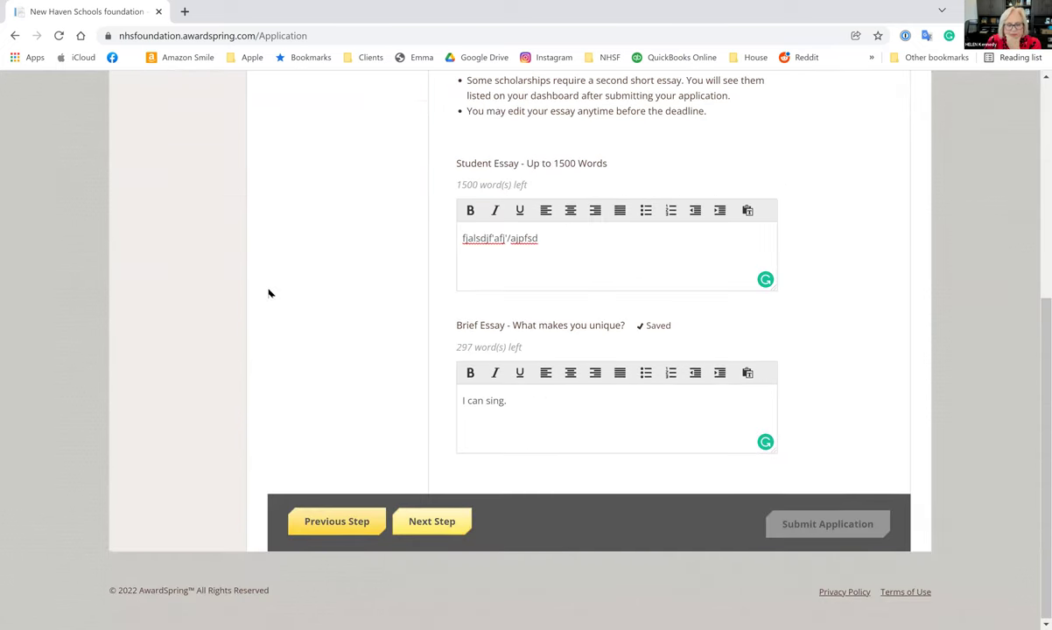
{"action": "left_click", "coordinate": [412, 516]}
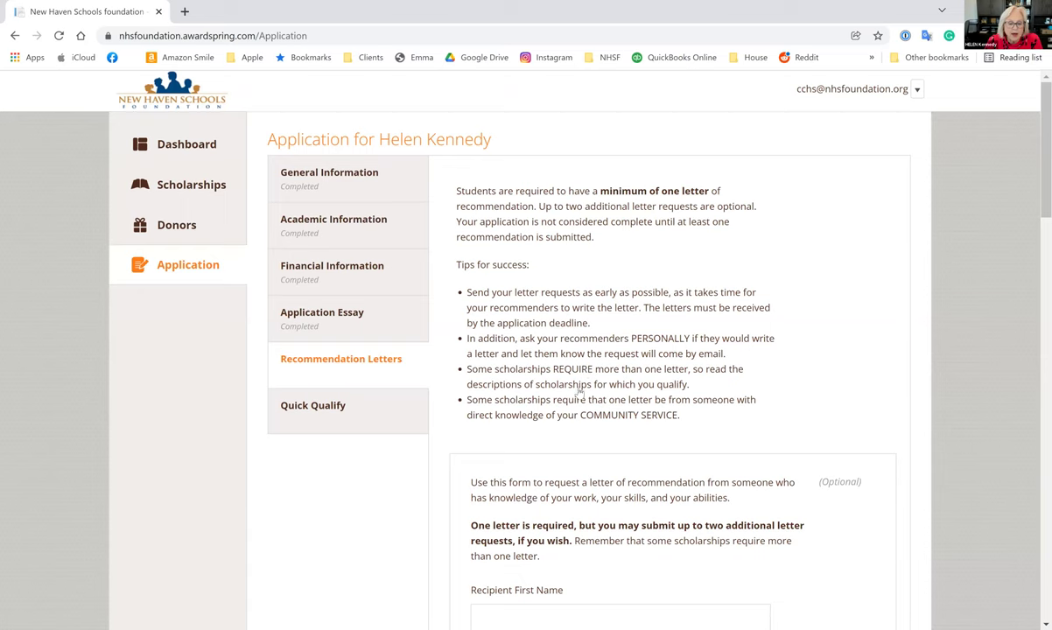
{"action": "scroll", "coordinate": [544, 367], "scroll_direction": "down", "scroll_amount": 2}
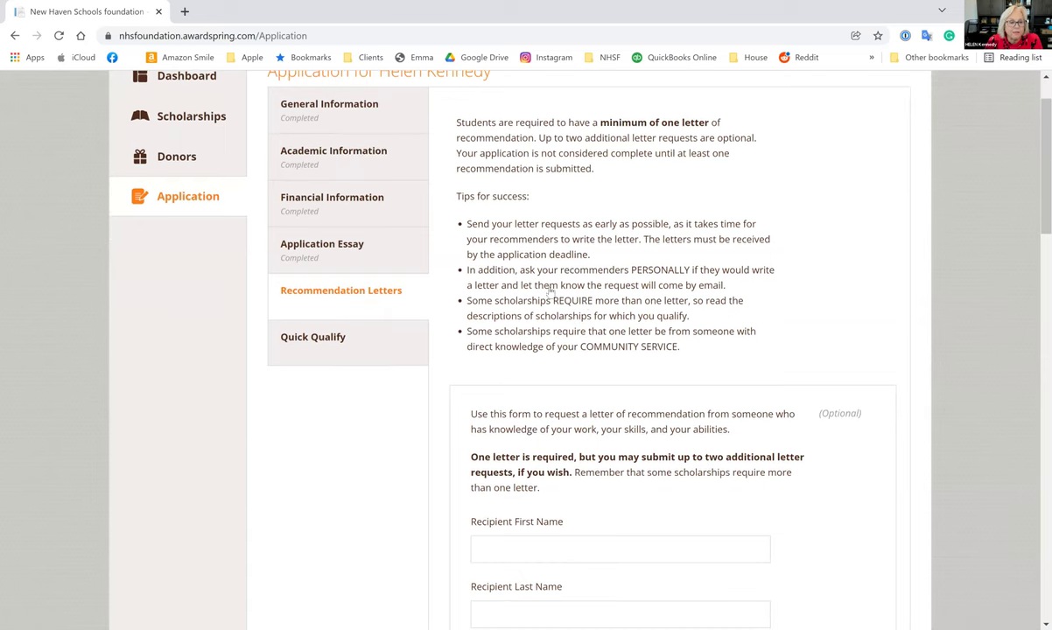
{"action": "scroll", "coordinate": [535, 290], "scroll_direction": "down", "scroll_amount": 1}
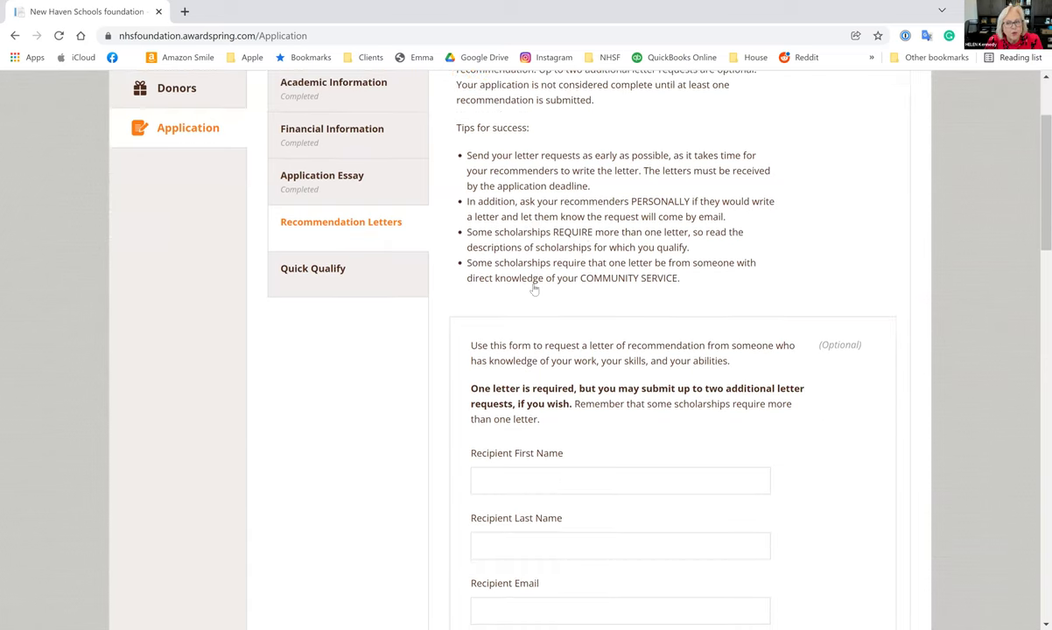
{"action": "scroll", "coordinate": [536, 282], "scroll_direction": "down", "scroll_amount": 1}
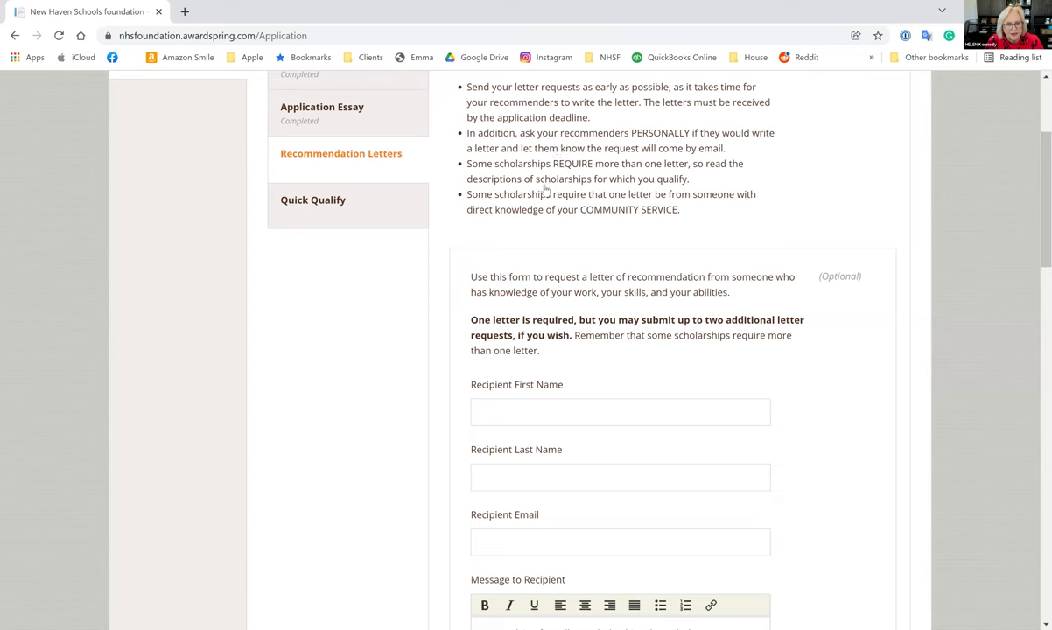
{"action": "scroll", "coordinate": [543, 186], "scroll_direction": "down", "scroll_amount": 1}
{"action": "scroll", "coordinate": [576, 192], "scroll_direction": "down", "scroll_amount": 2}
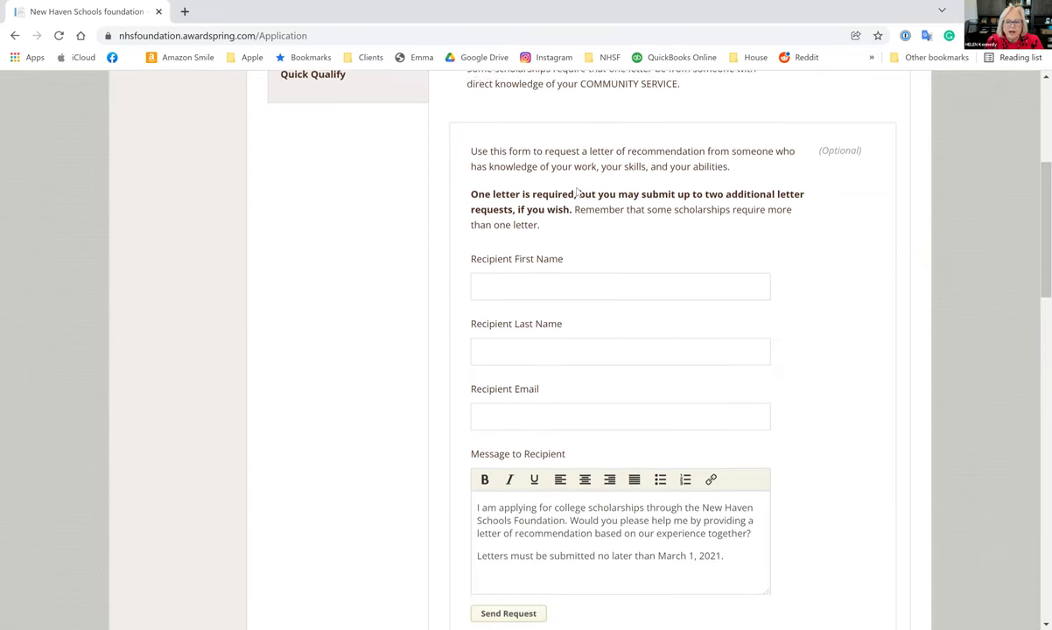
{"action": "scroll", "coordinate": [573, 191], "scroll_direction": "up", "scroll_amount": 1}
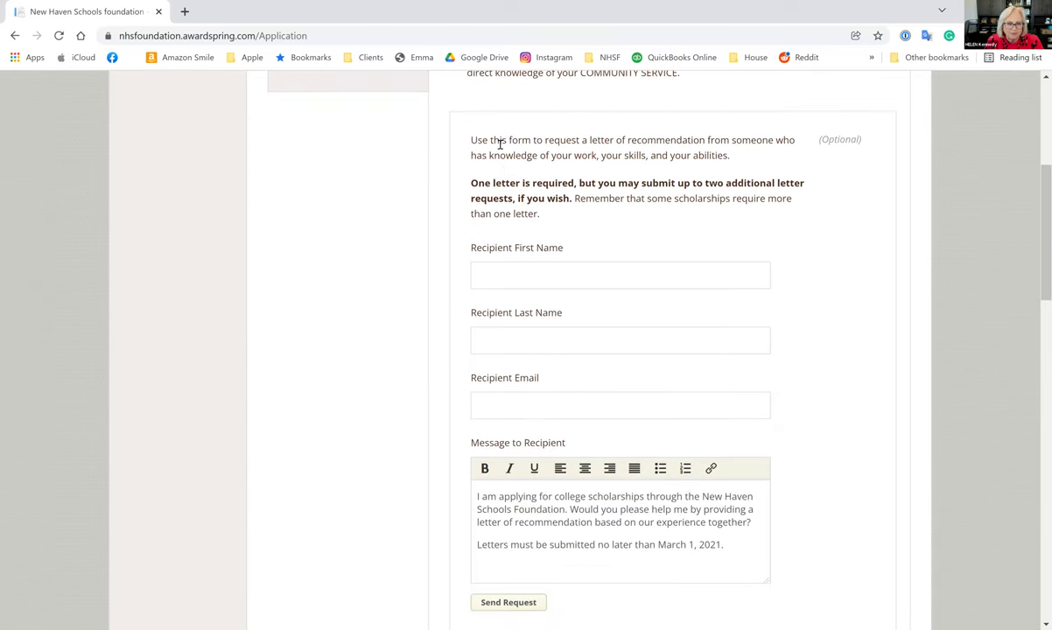
- Enter the recommender's first name, last name and school e-mail address in the first request
{"action": "left_click", "coordinate": [572, 273]}
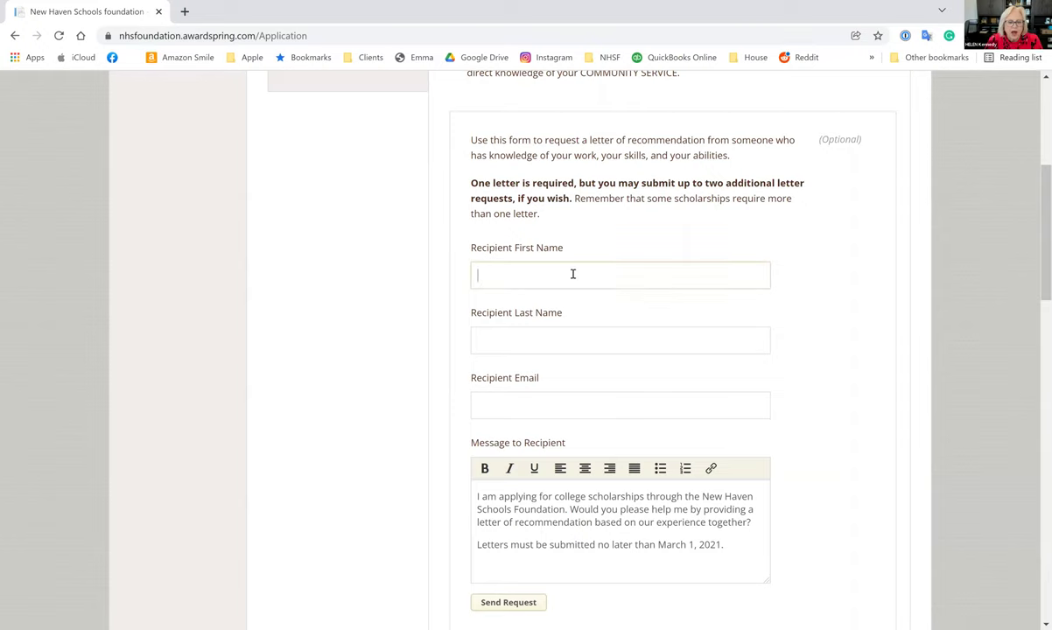
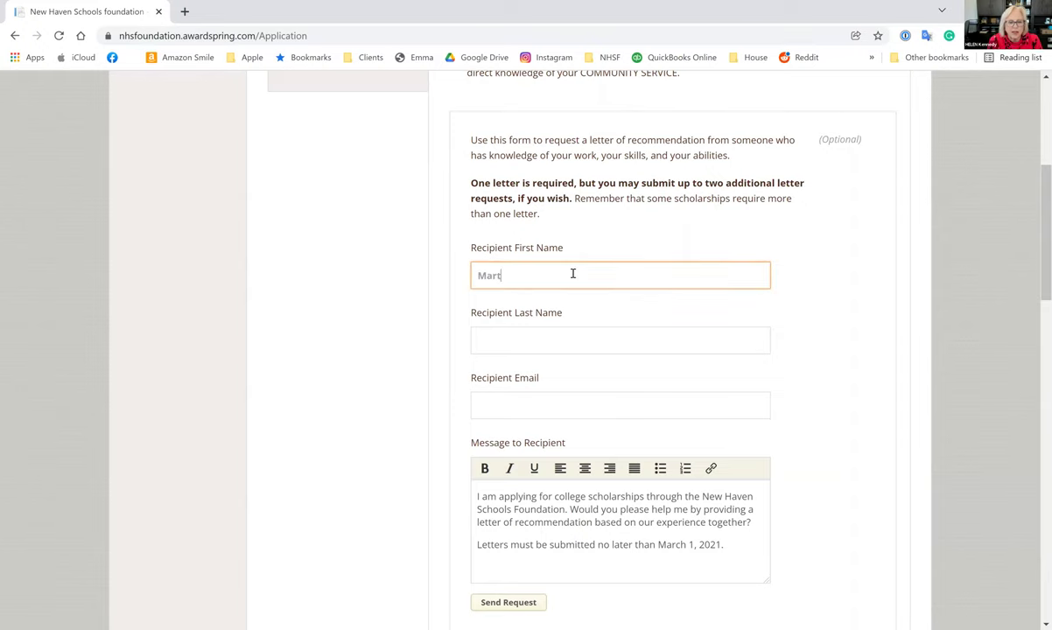
{"action": "key", "text": "Tab"}
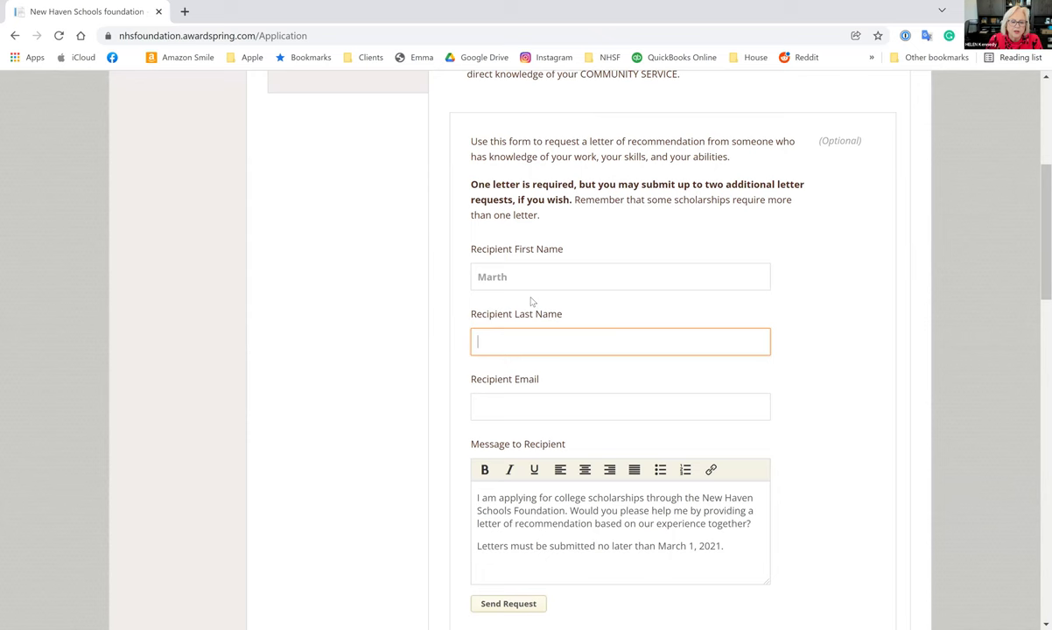
{"action": "scroll", "coordinate": [552, 349], "scroll_direction": "up", "scroll_amount": 1}
{"action": "left_click", "coordinate": [553, 351]}
{"action": "type", "text": "a"}
{"action": "left_click", "coordinate": [526, 404]}
{"action": "key", "text": "Tab"}
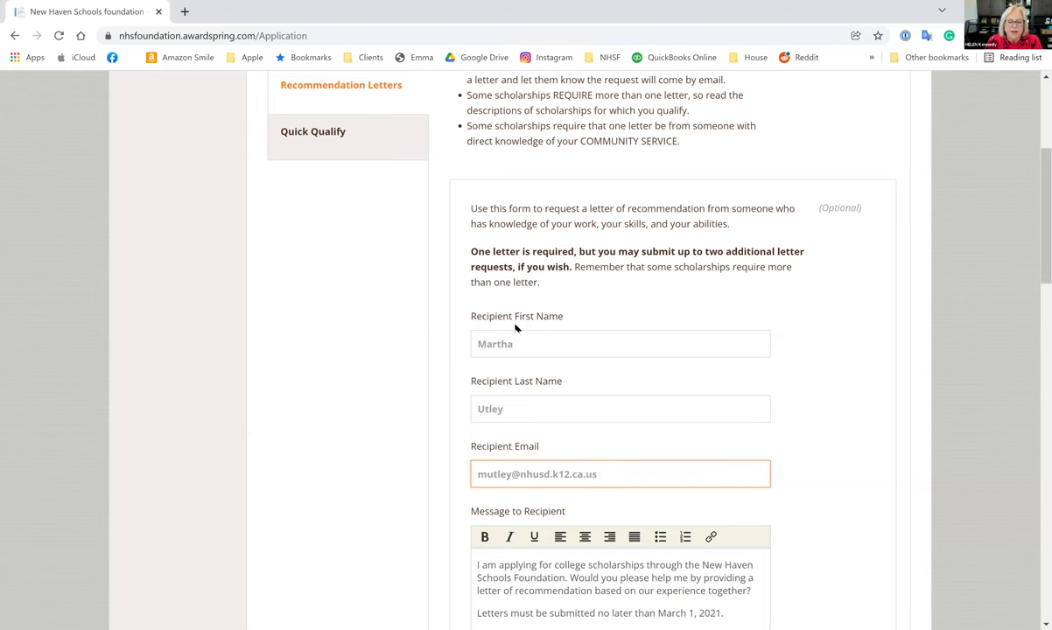
- Review the default message asking for the letter by March 1, 2021
{"action": "scroll", "coordinate": [399, 374], "scroll_direction": "down", "scroll_amount": 3}
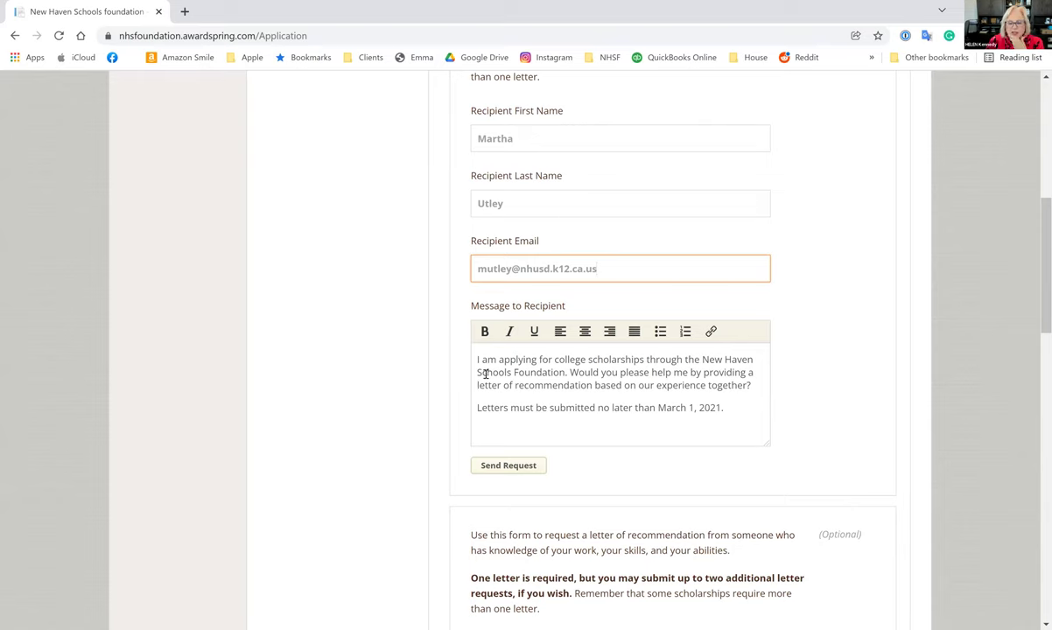
{"action": "left_click_drag", "start_coordinate": [479, 362], "coordinate": [728, 418]}
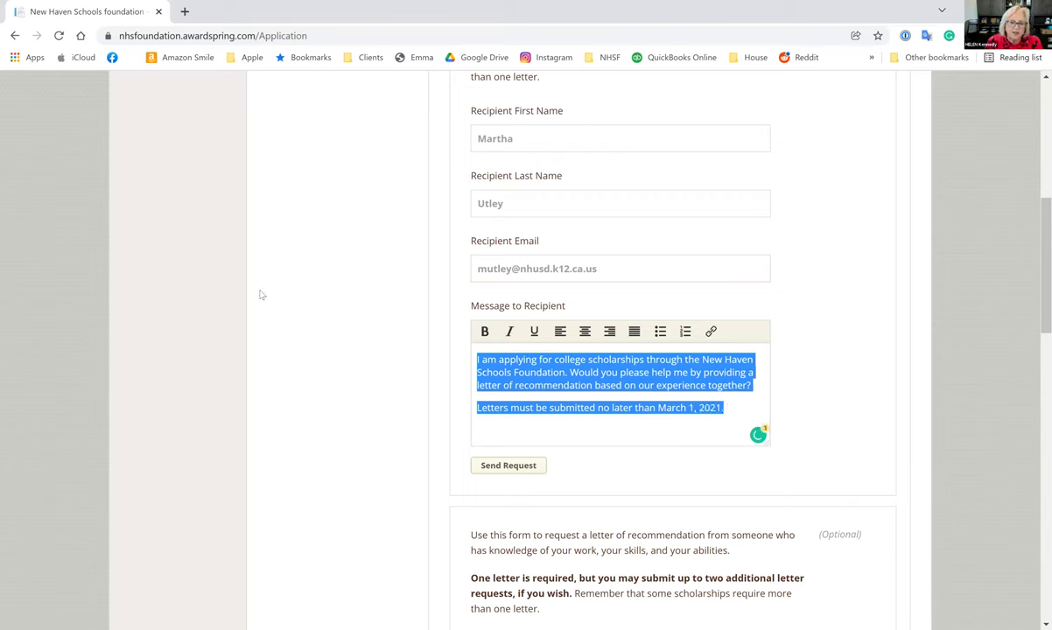
{"action": "left_click", "coordinate": [274, 224]}
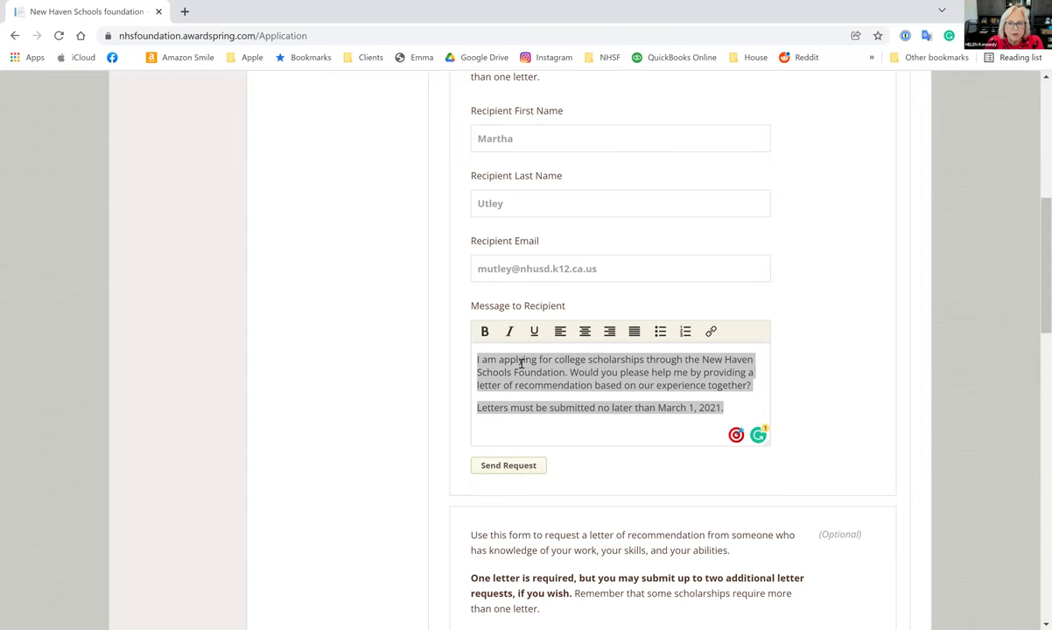
{"action": "left_click", "coordinate": [492, 371]}
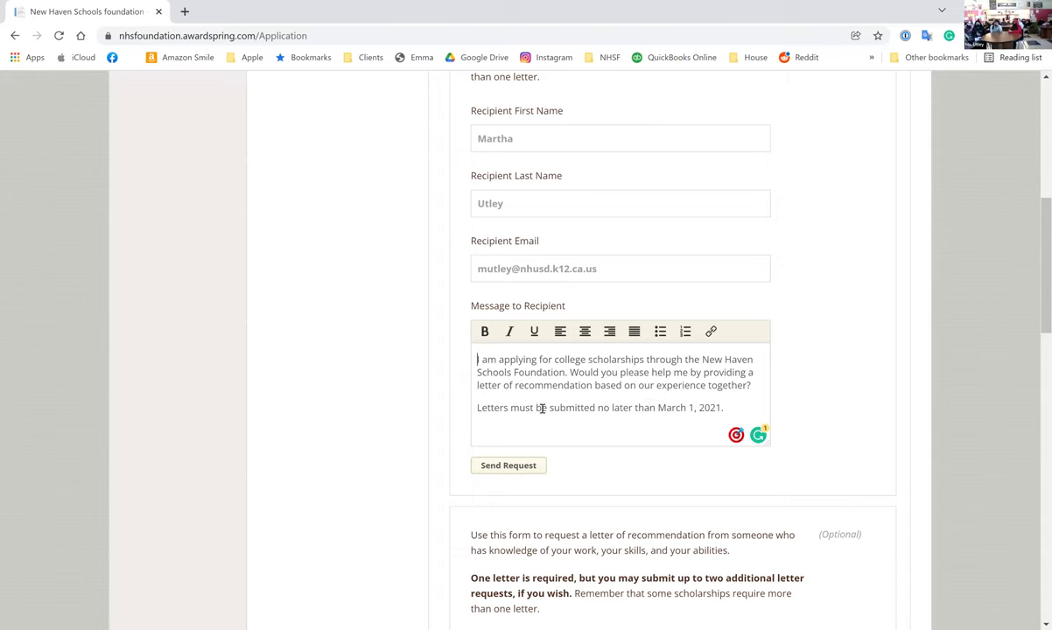
{"action": "scroll", "coordinate": [368, 376], "scroll_direction": "down", "scroll_amount": 1}
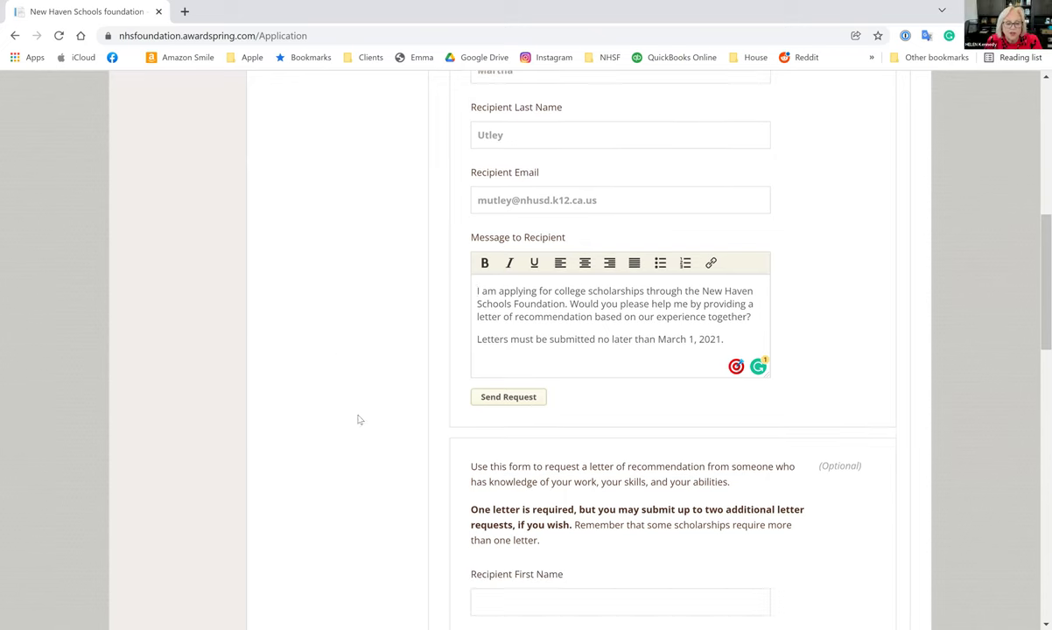
- Send the first recommendation letter request to the recommender
{"action": "left_click", "coordinate": [521, 399]}
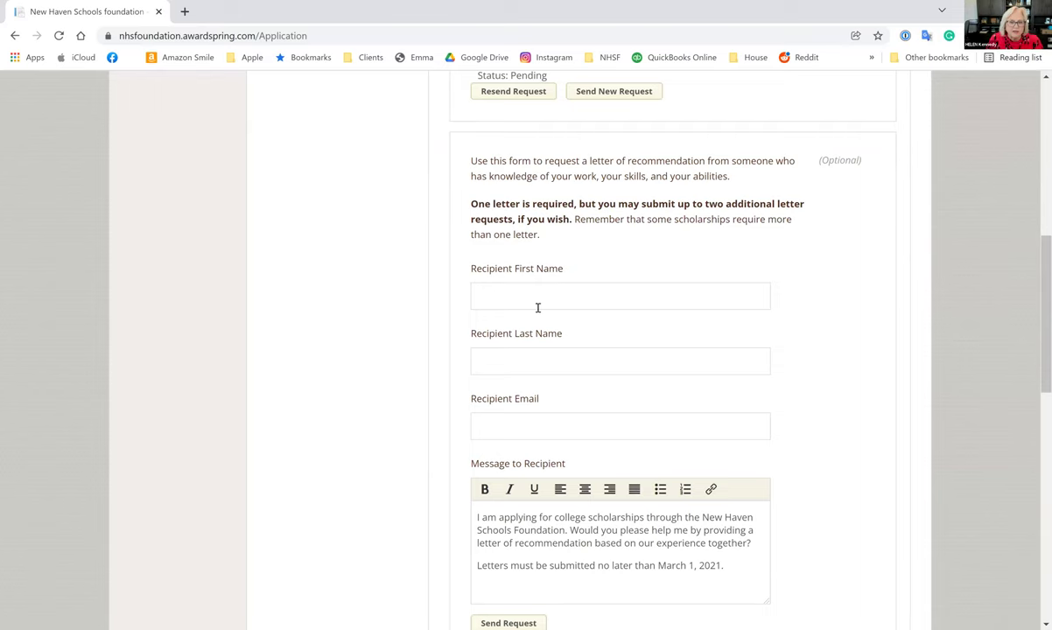
{"action": "scroll", "coordinate": [315, 295], "scroll_direction": "up", "scroll_amount": 3}
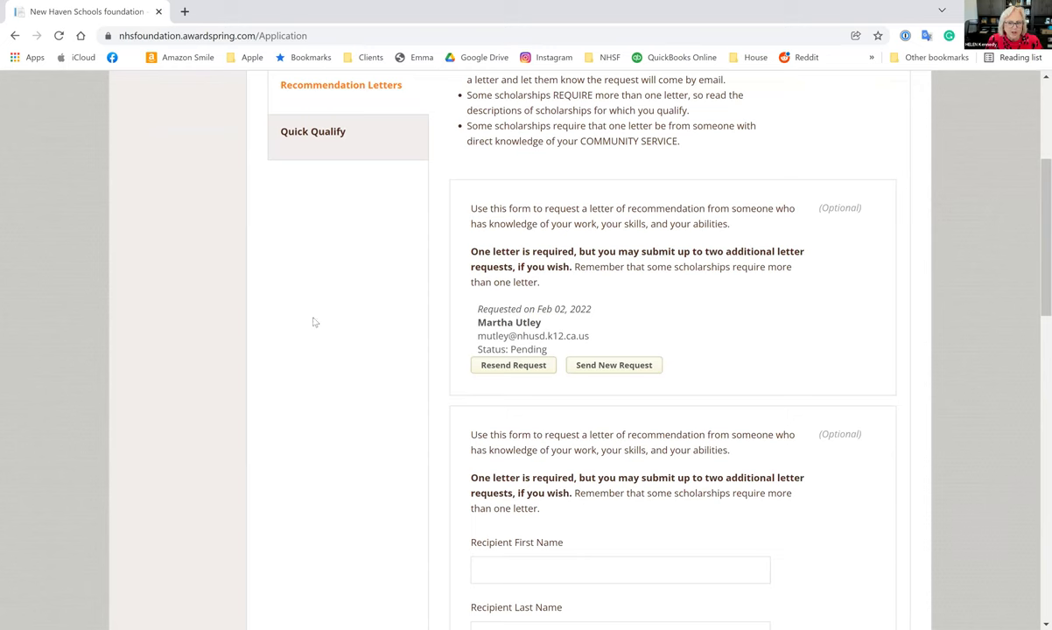
{"action": "scroll", "coordinate": [329, 307], "scroll_direction": "up", "scroll_amount": 1}
{"action": "scroll", "coordinate": [325, 297], "scroll_direction": "up", "scroll_amount": 1}
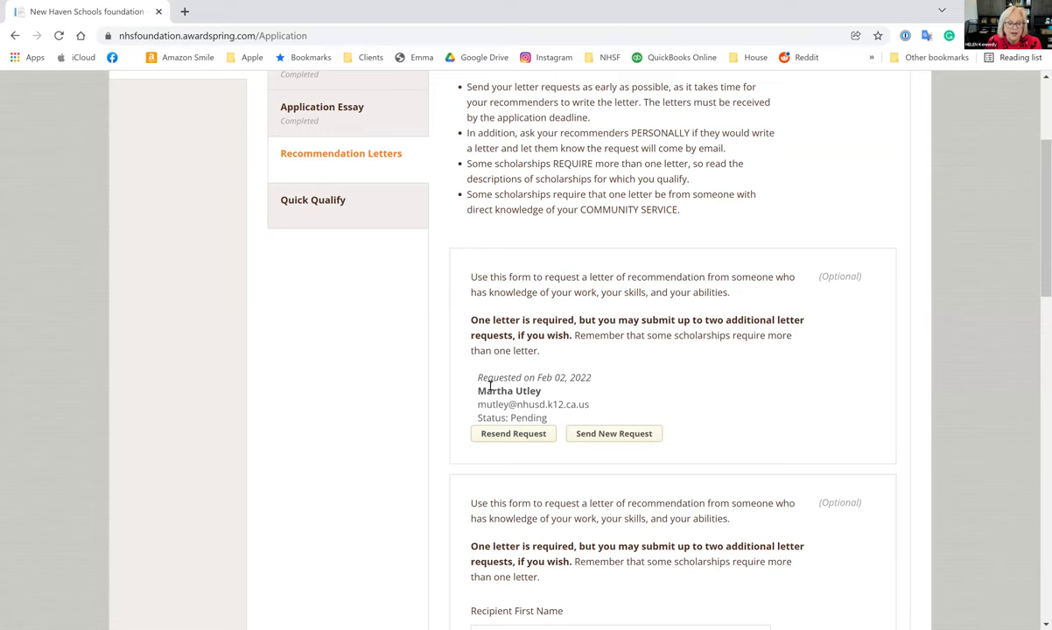
- Highlight the sent request's details: date Feb 02, 2022, recommender name, e-mail and Pending status
{"action": "triple_click", "coordinate": [519, 378]}
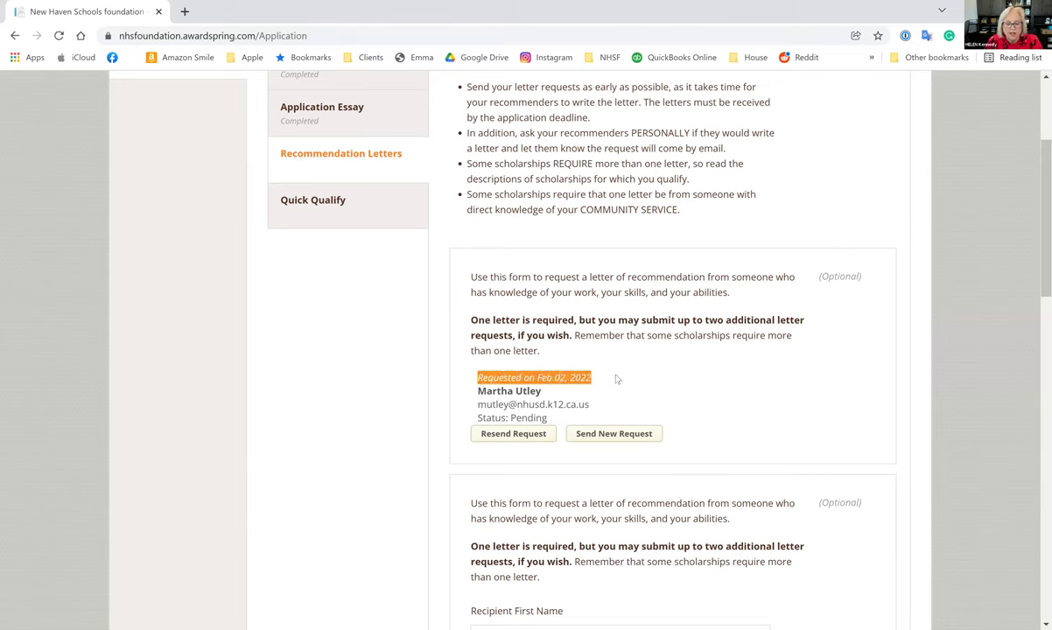
{"action": "left_click", "coordinate": [655, 427], "text": "shift"}
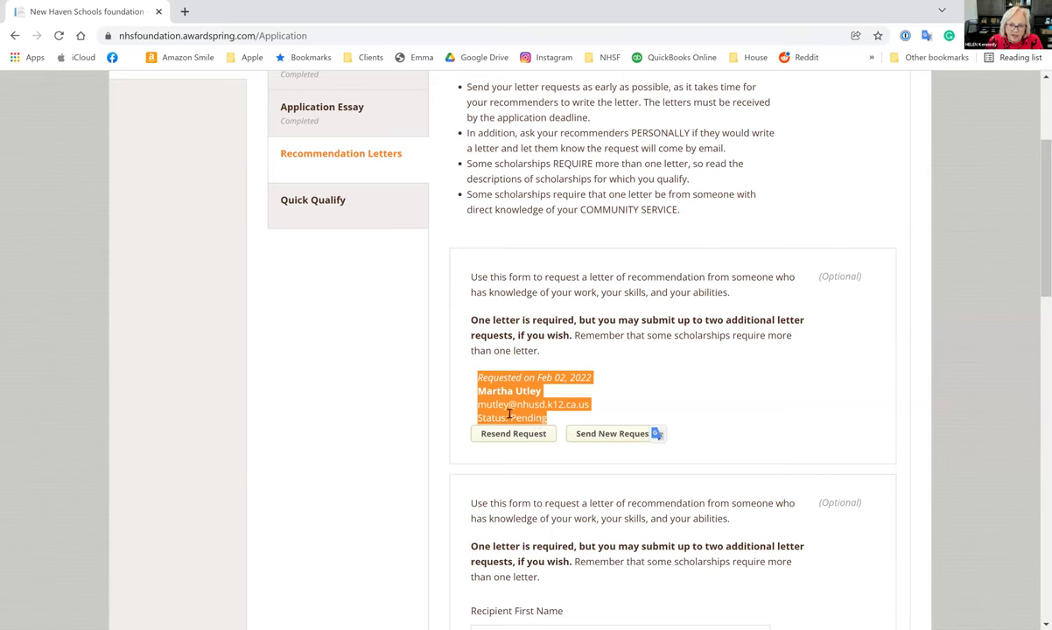
{"action": "left_click", "coordinate": [314, 393]}
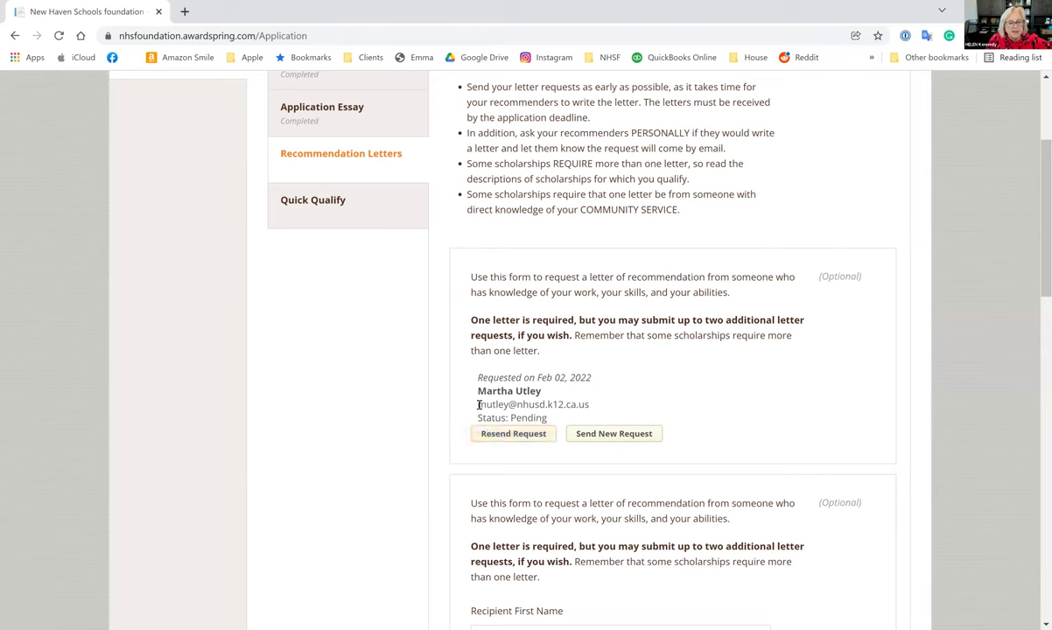
{"action": "left_click_drag", "start_coordinate": [478, 391], "coordinate": [614, 412]}
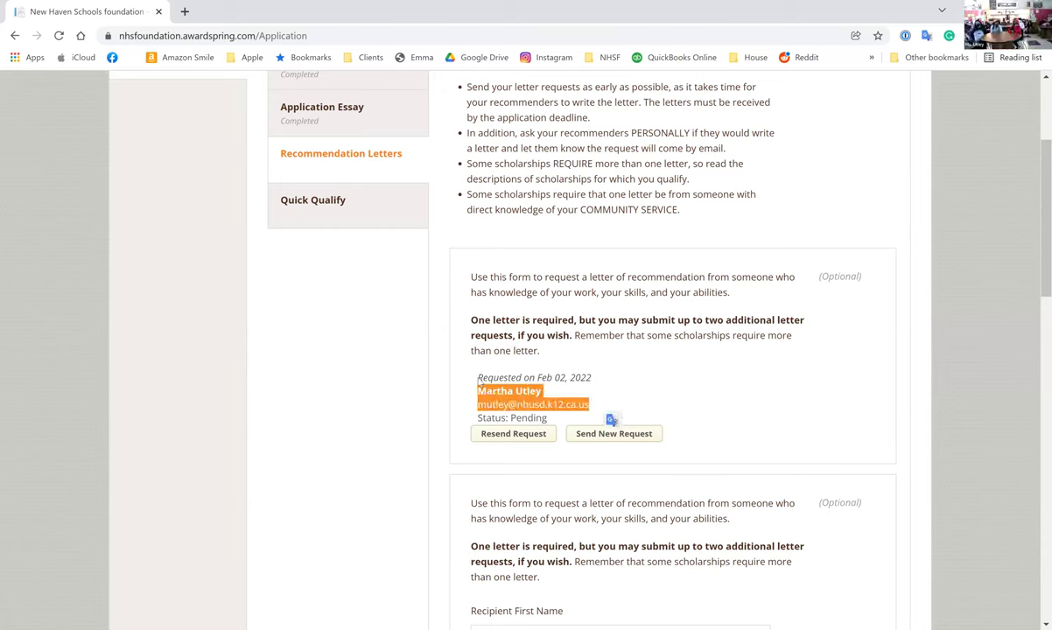
{"action": "left_click_drag", "start_coordinate": [479, 378], "coordinate": [604, 404]}
{"action": "left_click", "coordinate": [310, 414]}
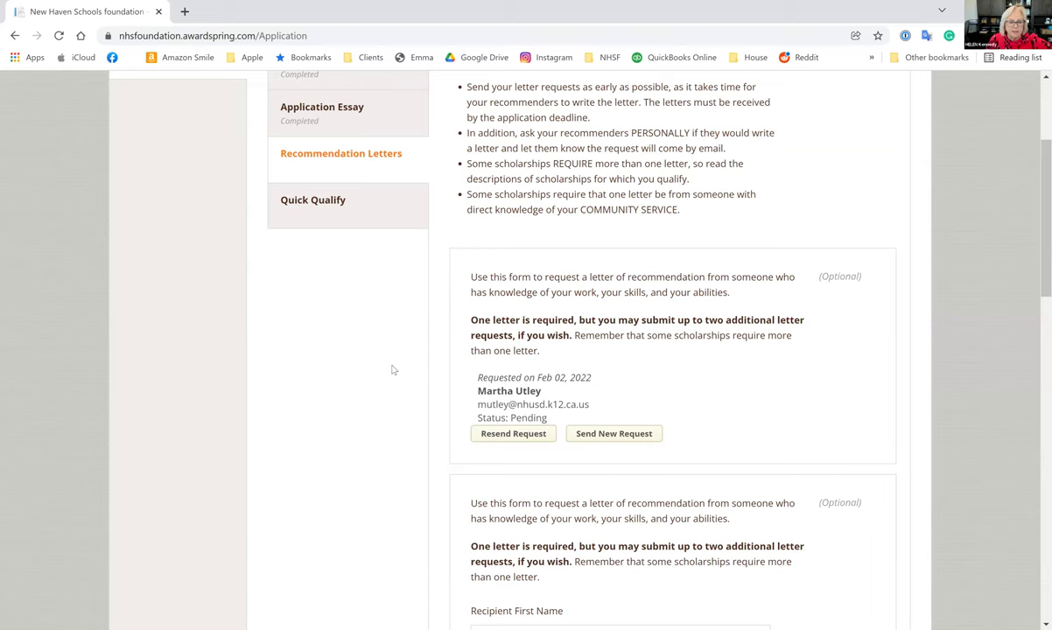
- Answer Yes to having requested at least one recommendation letter and continue to Quick Qualify
{"action": "scroll", "coordinate": [393, 371], "scroll_direction": "down", "scroll_amount": 5}
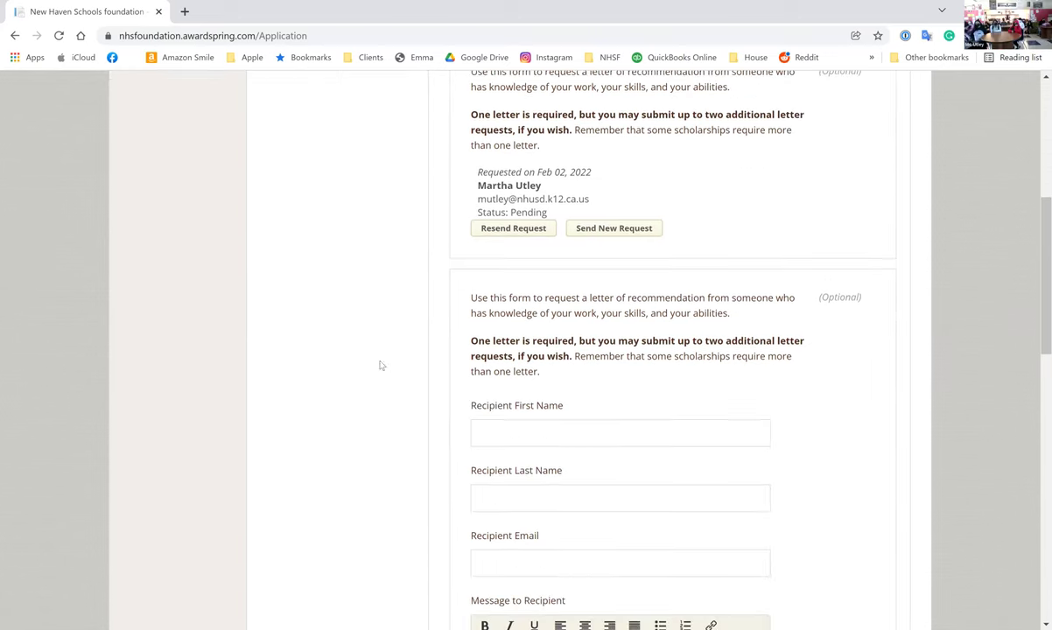
{"action": "scroll", "coordinate": [629, 176], "scroll_direction": "down", "scroll_amount": 4}
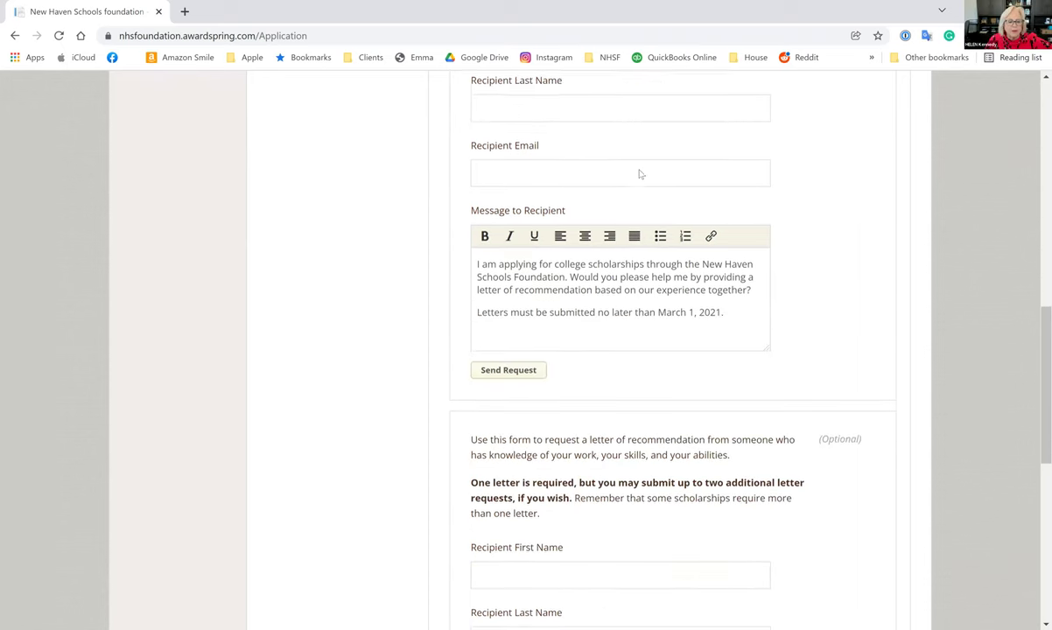
{"action": "scroll", "coordinate": [640, 174], "scroll_direction": "down", "scroll_amount": 2}
{"action": "scroll", "coordinate": [599, 275], "scroll_direction": "down", "scroll_amount": 1}
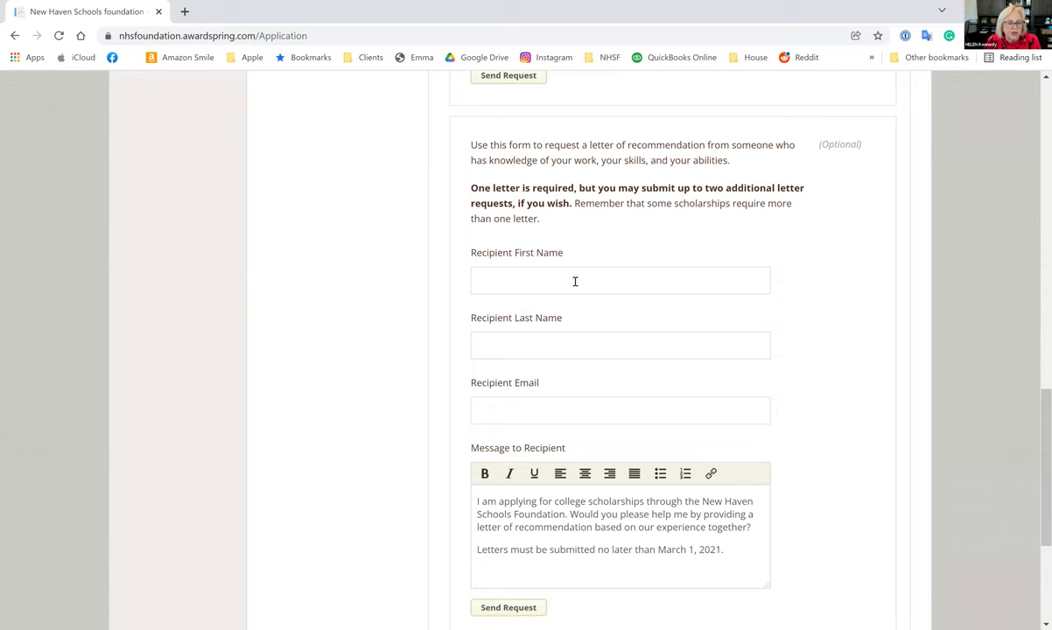
{"action": "scroll", "coordinate": [575, 275], "scroll_direction": "down", "scroll_amount": 3}
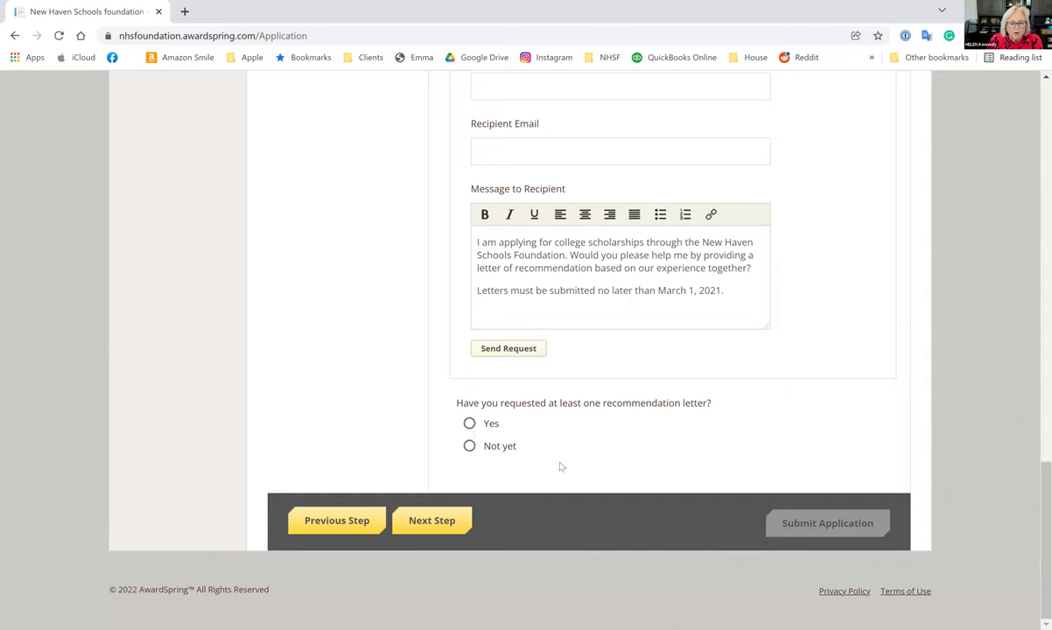
{"action": "left_click", "coordinate": [469, 423]}
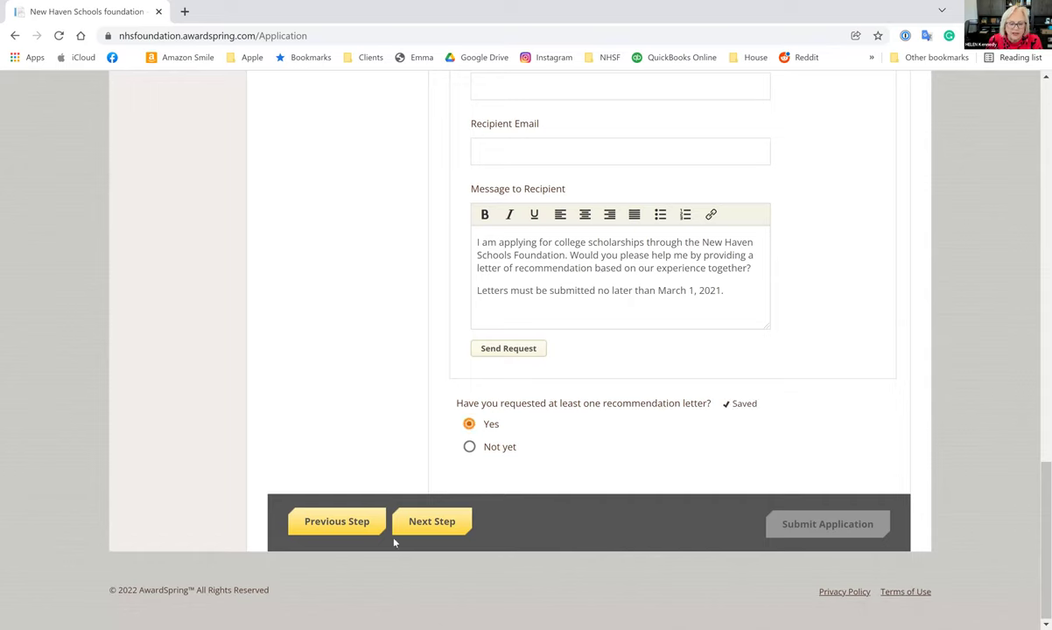
{"action": "left_click", "coordinate": [432, 523]}
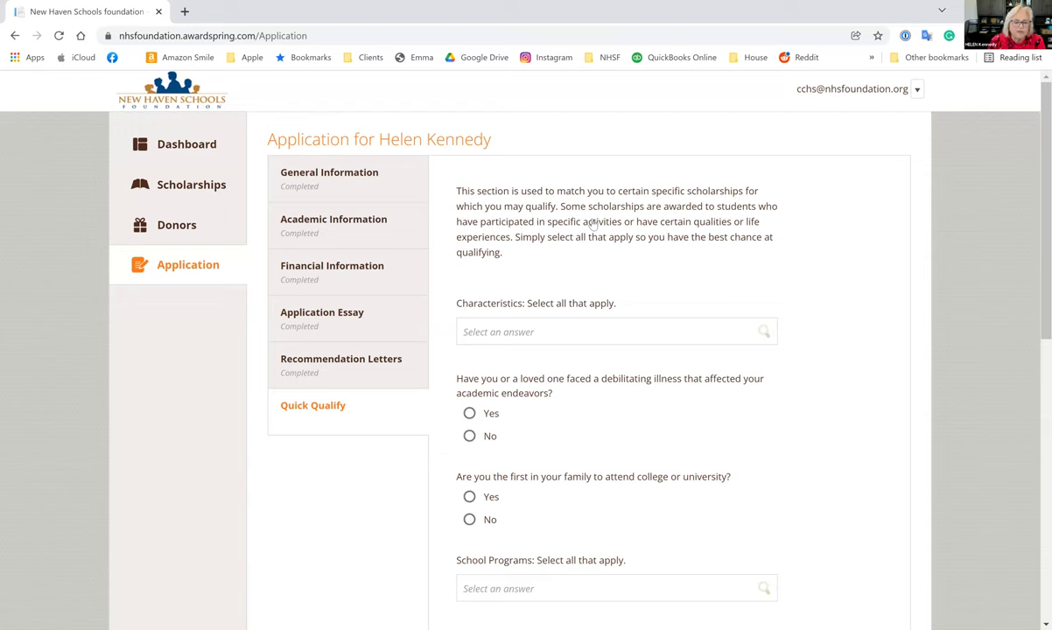
- Add the leadership, English learner and disability characteristics
{"action": "left_click", "coordinate": [525, 333]}
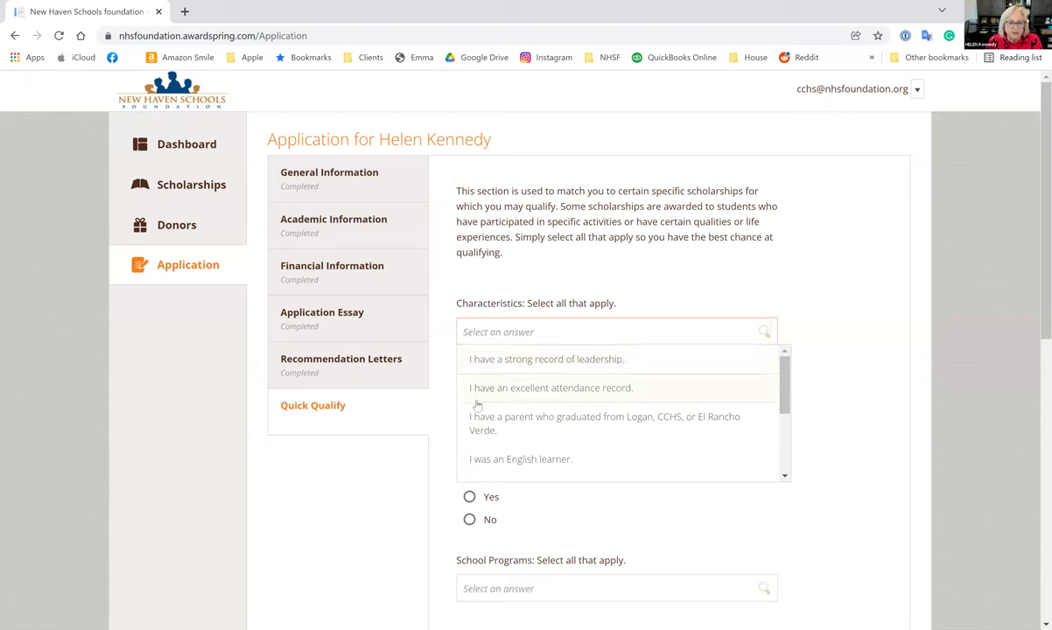
{"action": "left_click", "coordinate": [514, 357]}
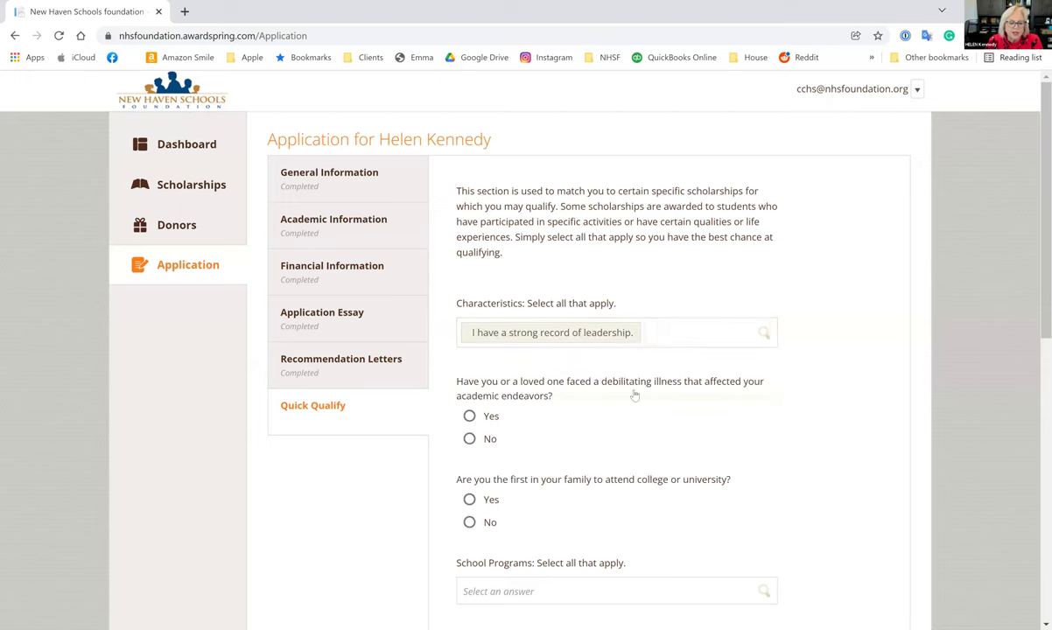
{"action": "left_click", "coordinate": [695, 332]}
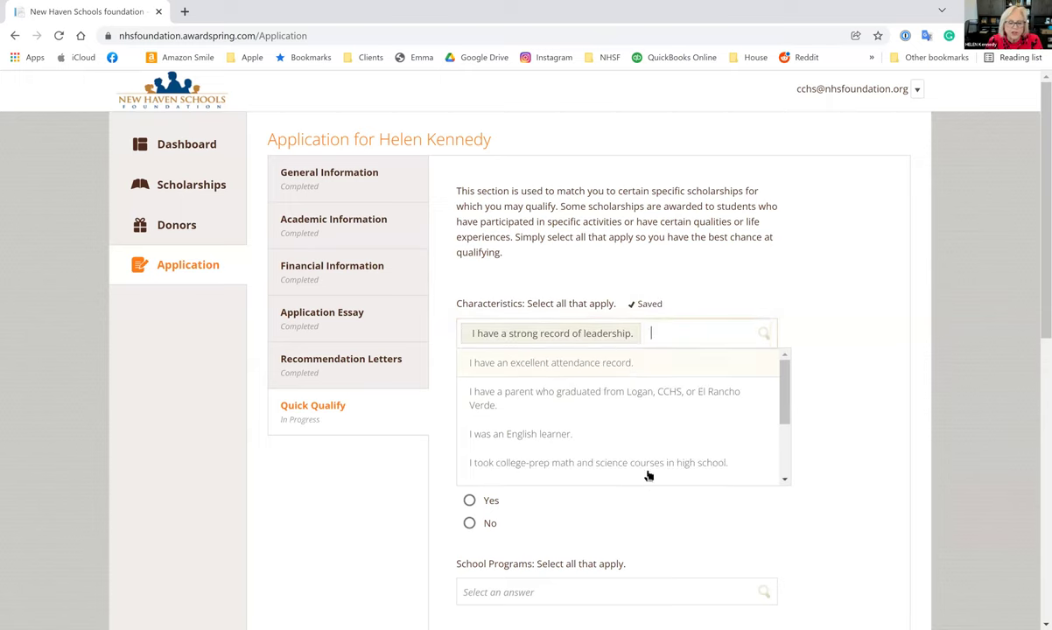
{"action": "left_click", "coordinate": [580, 442]}
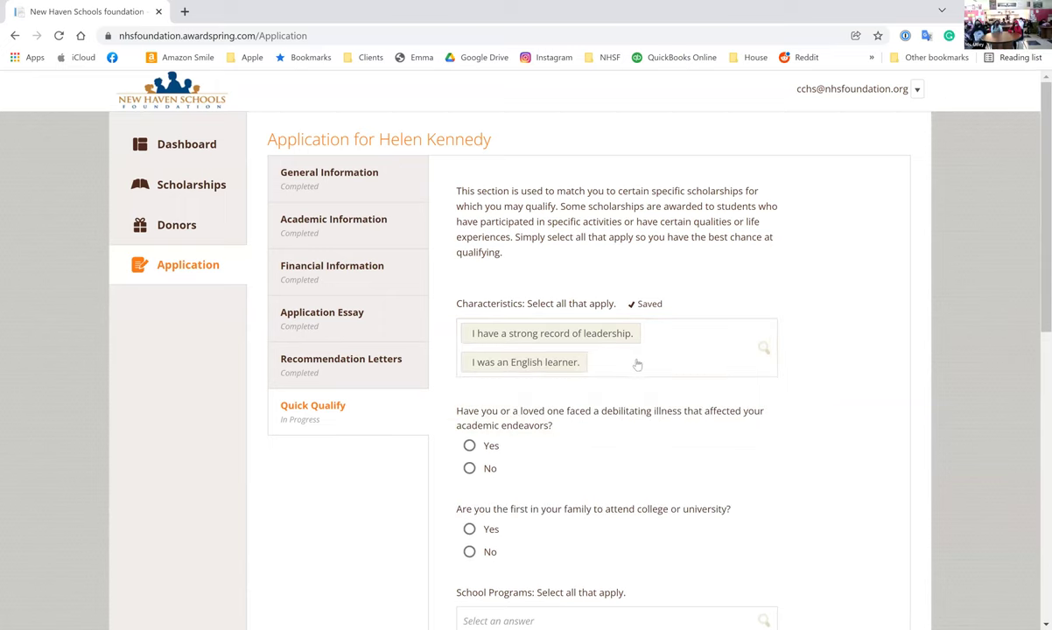
{"action": "left_click", "coordinate": [678, 359]}
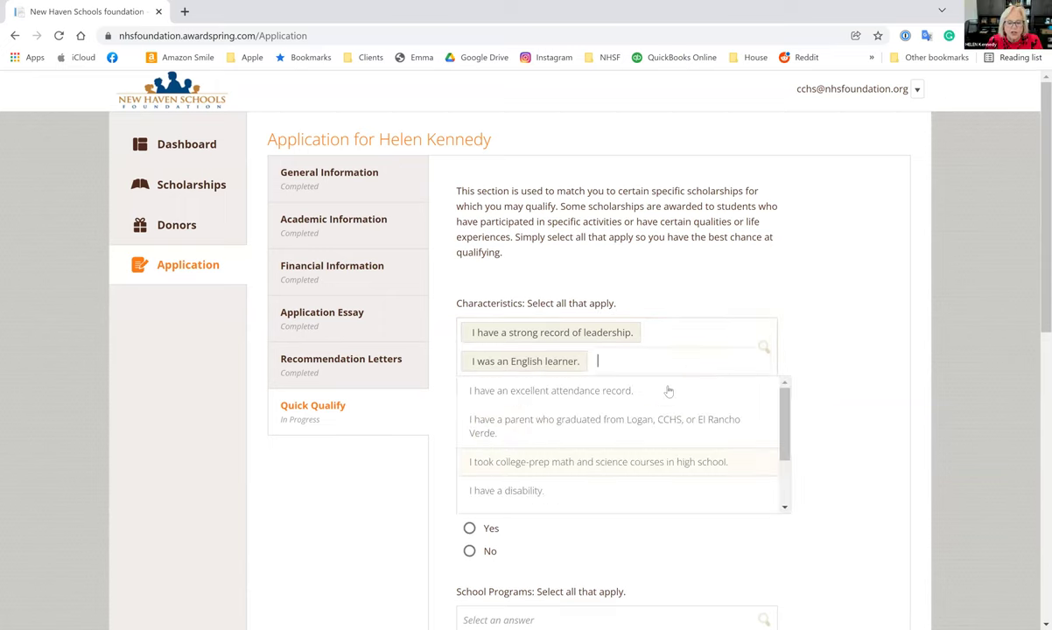
{"action": "left_click", "coordinate": [554, 487]}
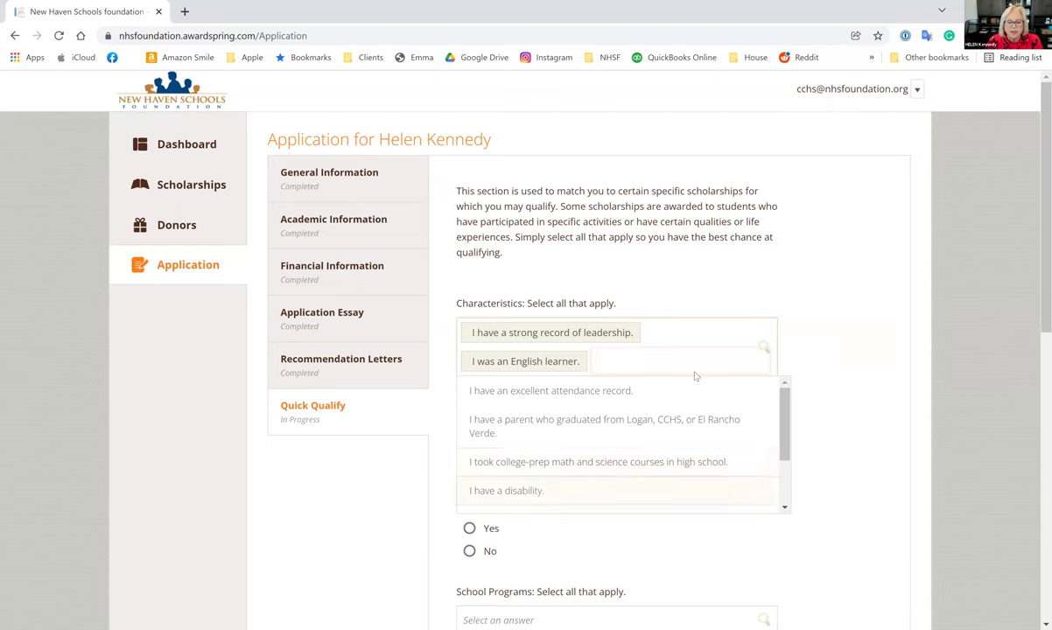
- Add the excellent attendance record and interested in history characteristics
{"action": "left_click", "coordinate": [709, 360]}
{"action": "scroll", "coordinate": [566, 442], "scroll_direction": "down", "scroll_amount": 1}
{"action": "scroll", "coordinate": [566, 441], "scroll_direction": "up", "scroll_amount": 1}
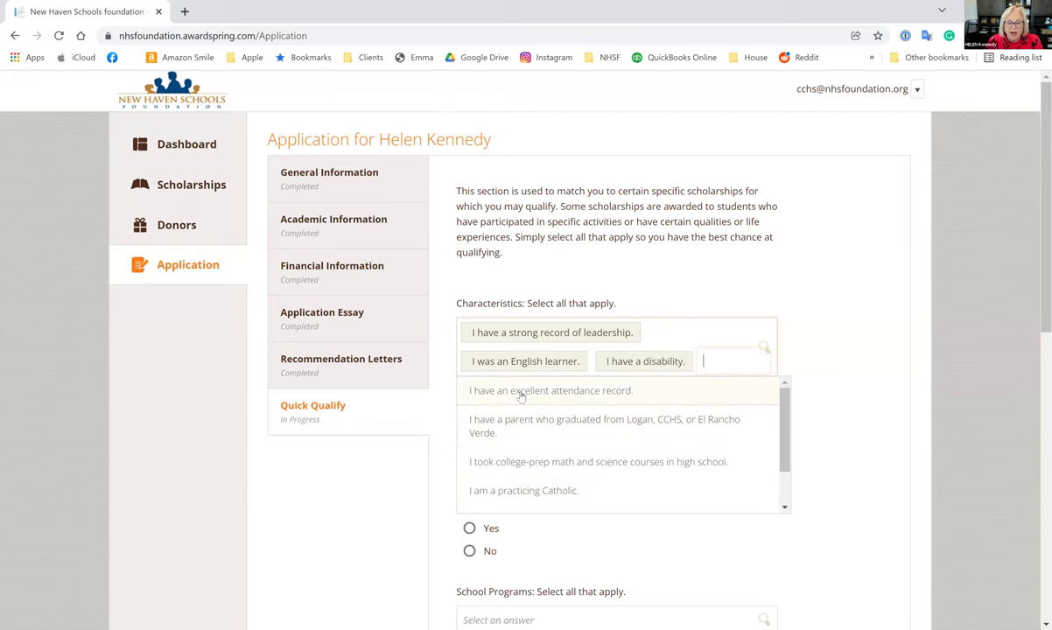
{"action": "left_click", "coordinate": [520, 392]}
{"action": "left_click", "coordinate": [665, 390]}
{"action": "scroll", "coordinate": [635, 477], "scroll_direction": "down", "scroll_amount": 1}
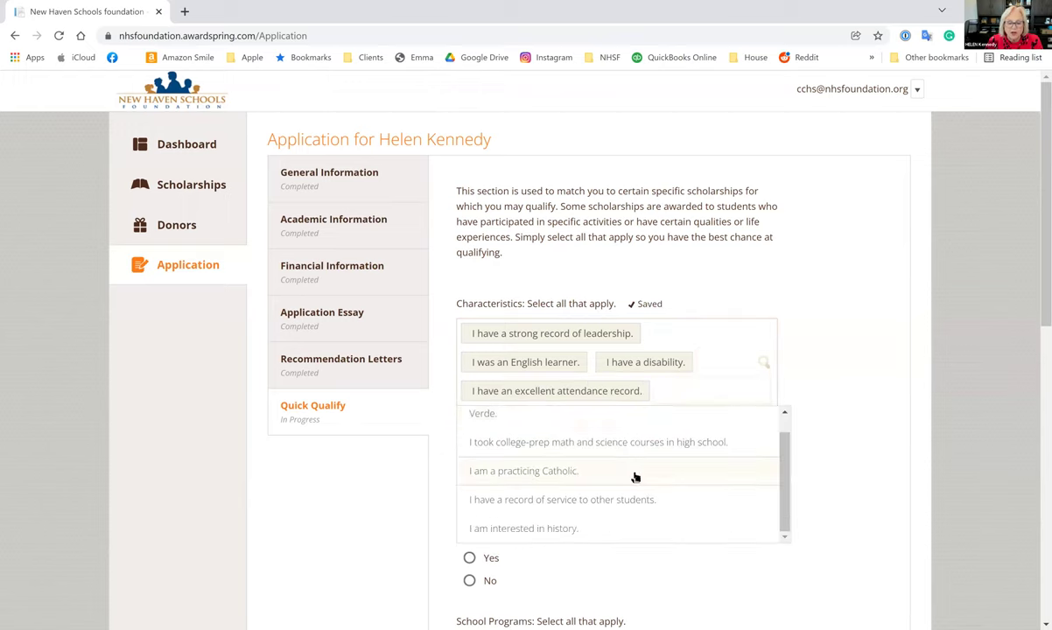
{"action": "scroll", "coordinate": [636, 477], "scroll_direction": "down", "scroll_amount": 3}
{"action": "left_click", "coordinate": [525, 255]}
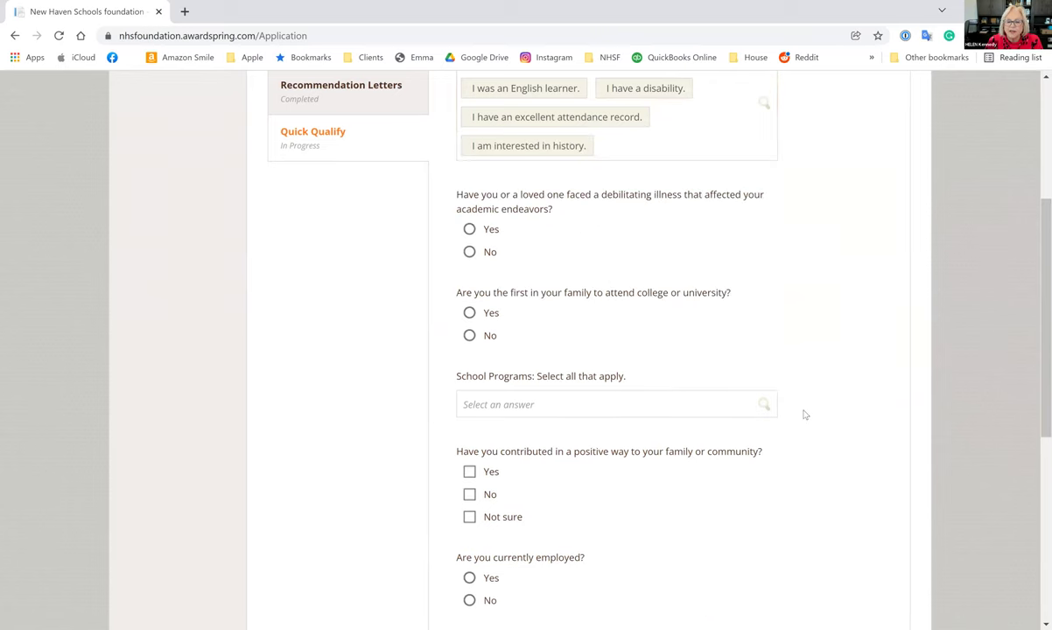
{"action": "scroll", "coordinate": [279, 390], "scroll_direction": "up", "scroll_amount": 2}
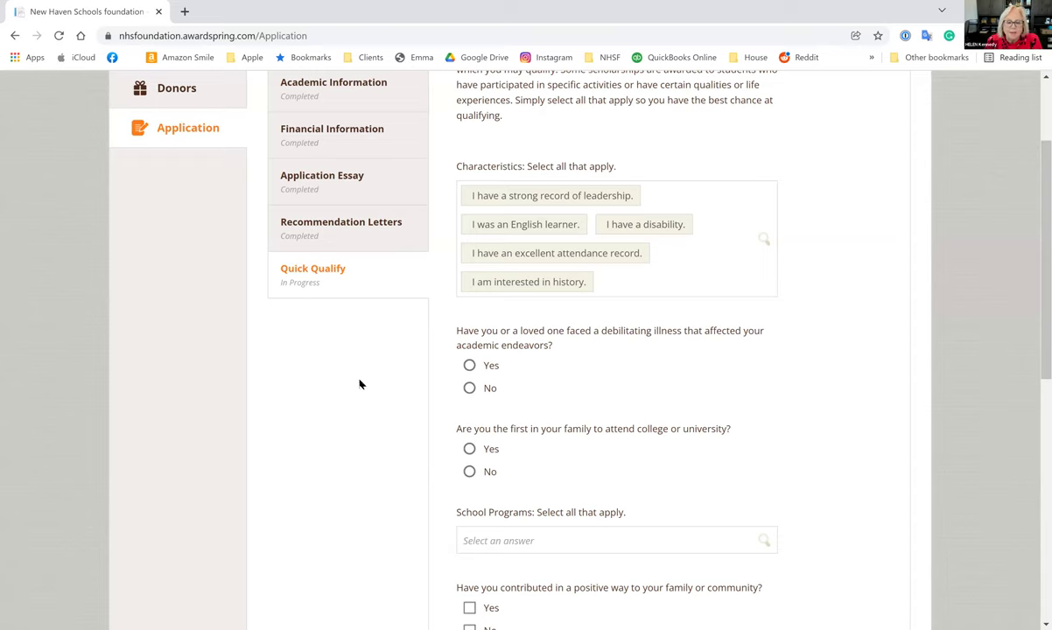
- Answer Yes to the debilitating-illness question with the description ';lajfd;alsj'
{"action": "scroll", "coordinate": [359, 377], "scroll_direction": "down", "scroll_amount": 2}
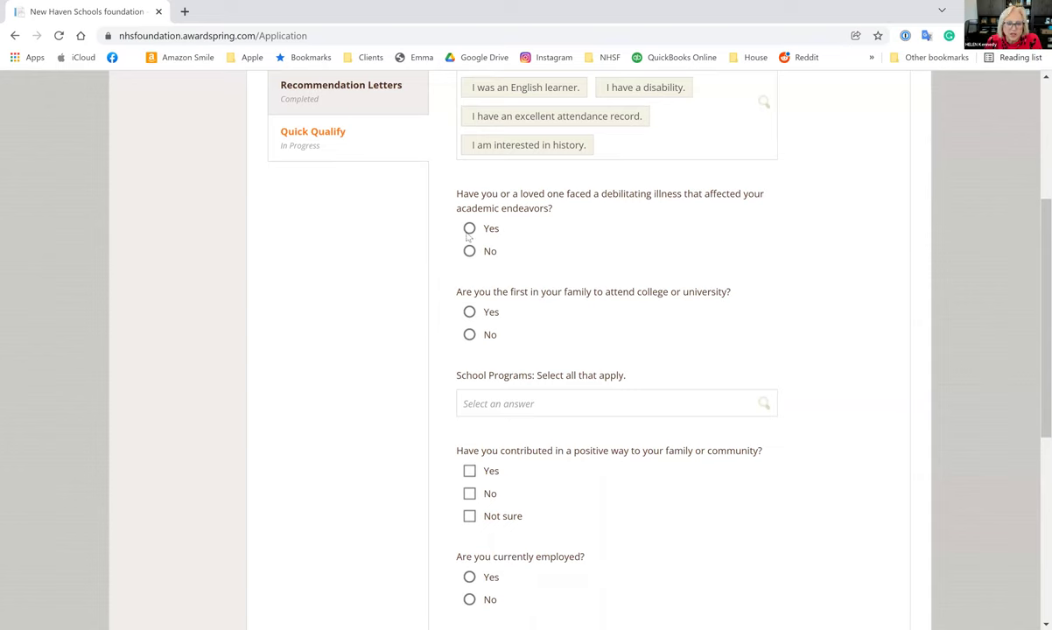
{"action": "left_click", "coordinate": [470, 228]}
{"action": "left_click", "coordinate": [479, 339]}
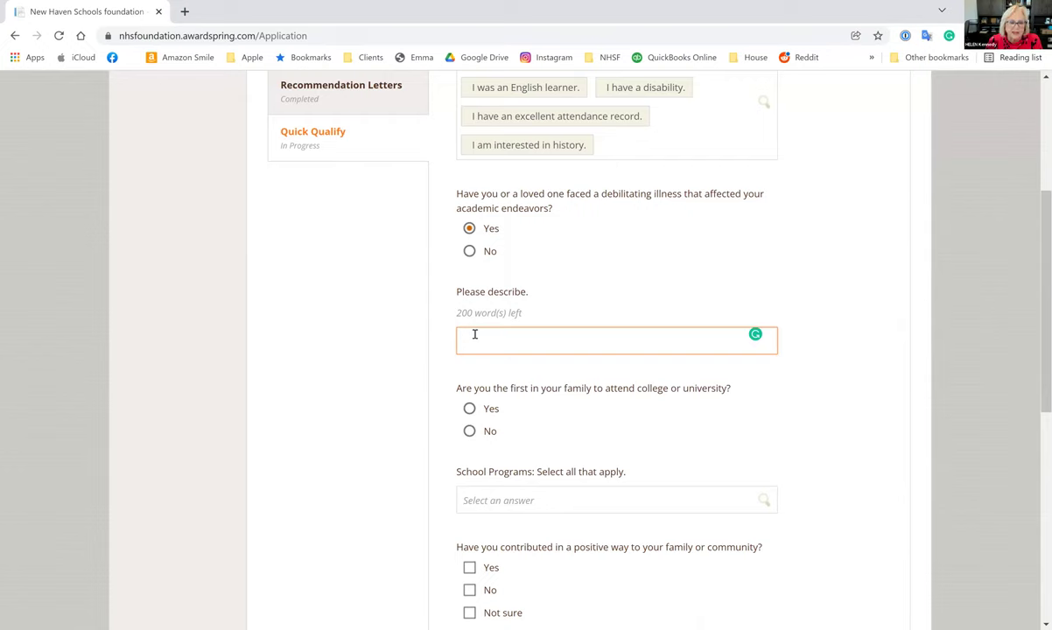
{"action": "type", "text": ";lajfd;alsj"}
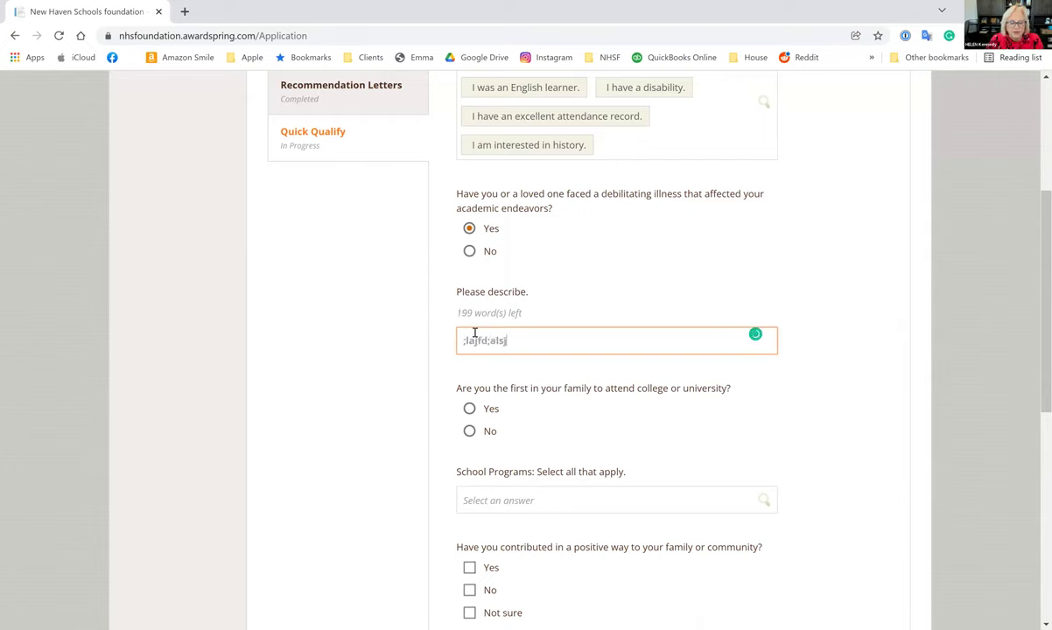
{"action": "left_click", "coordinate": [348, 340]}
- Answer Yes to being the first in the family to attend college
{"action": "scroll", "coordinate": [368, 339], "scroll_direction": "down", "scroll_amount": 1}
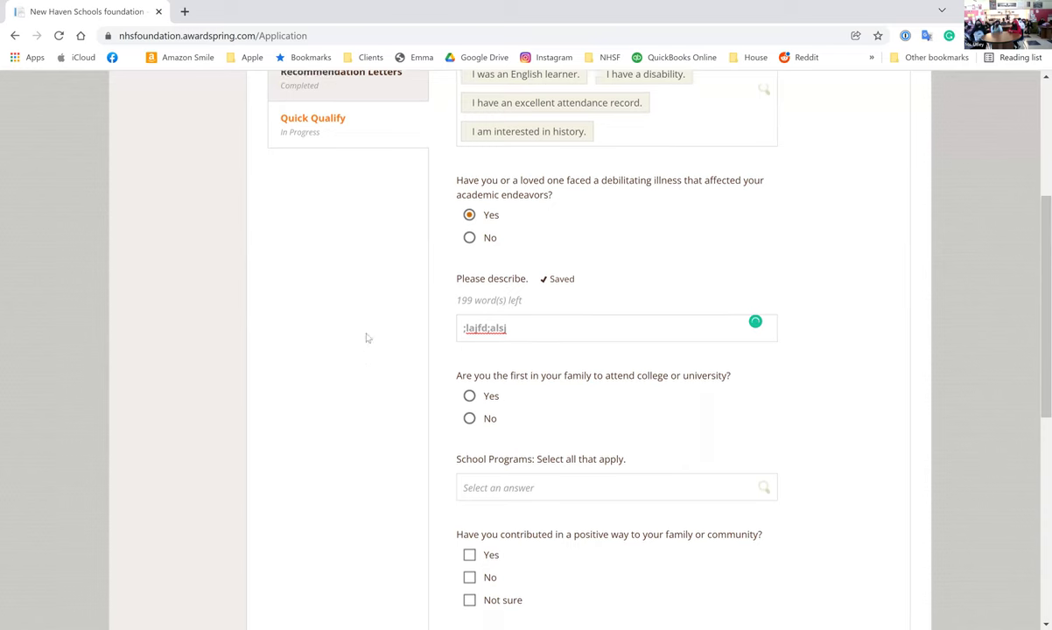
{"action": "scroll", "coordinate": [368, 338], "scroll_direction": "down", "scroll_amount": 2}
{"action": "left_click", "coordinate": [480, 204]}
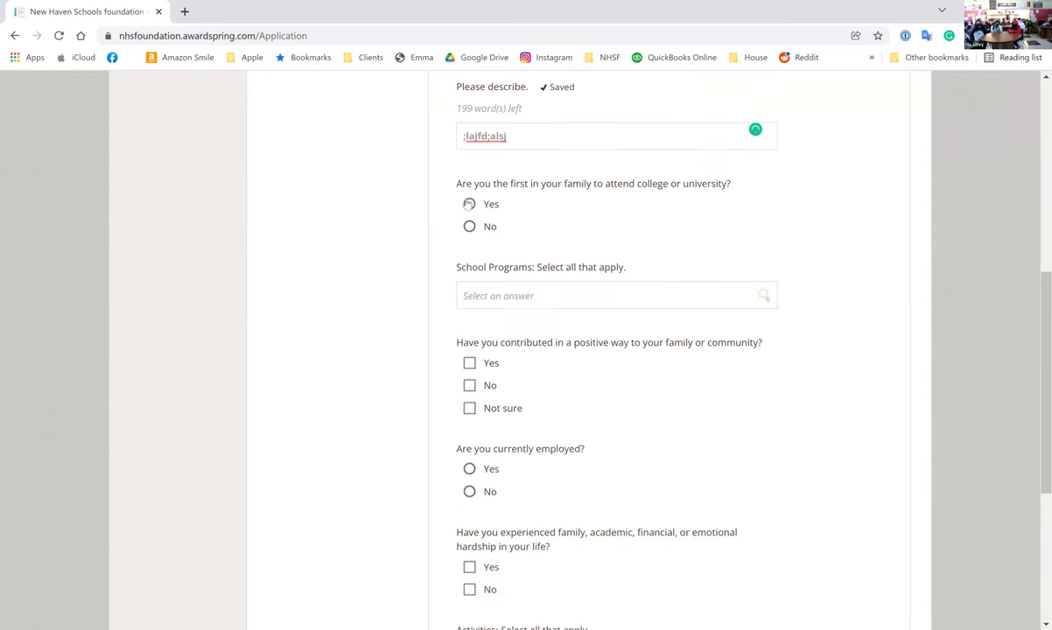
{"action": "scroll", "coordinate": [342, 329], "scroll_direction": "down", "scroll_amount": 2}
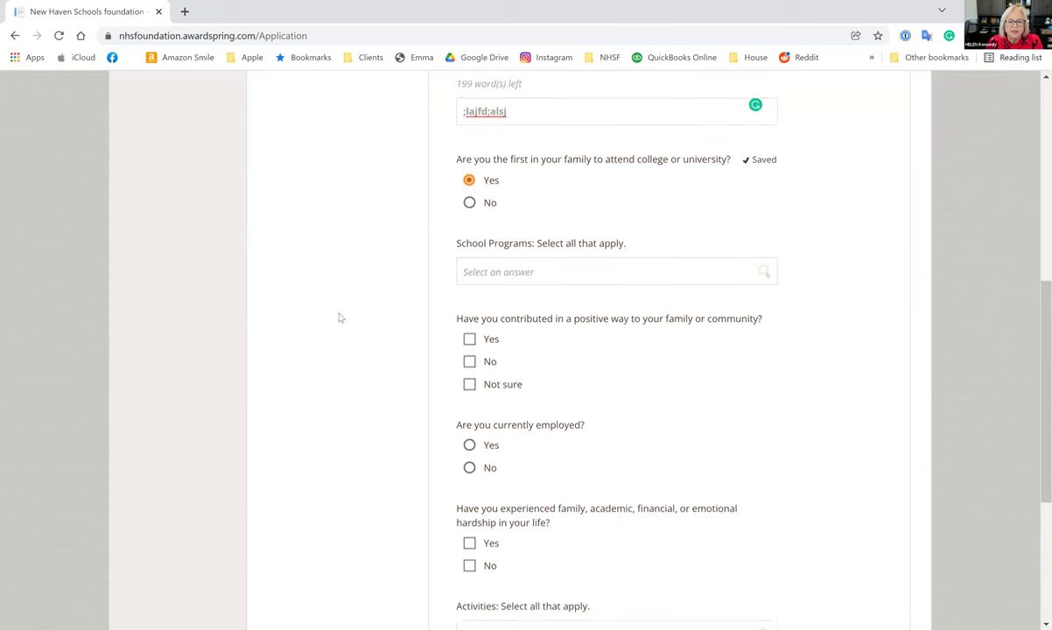
{"action": "left_click", "coordinate": [566, 155]}
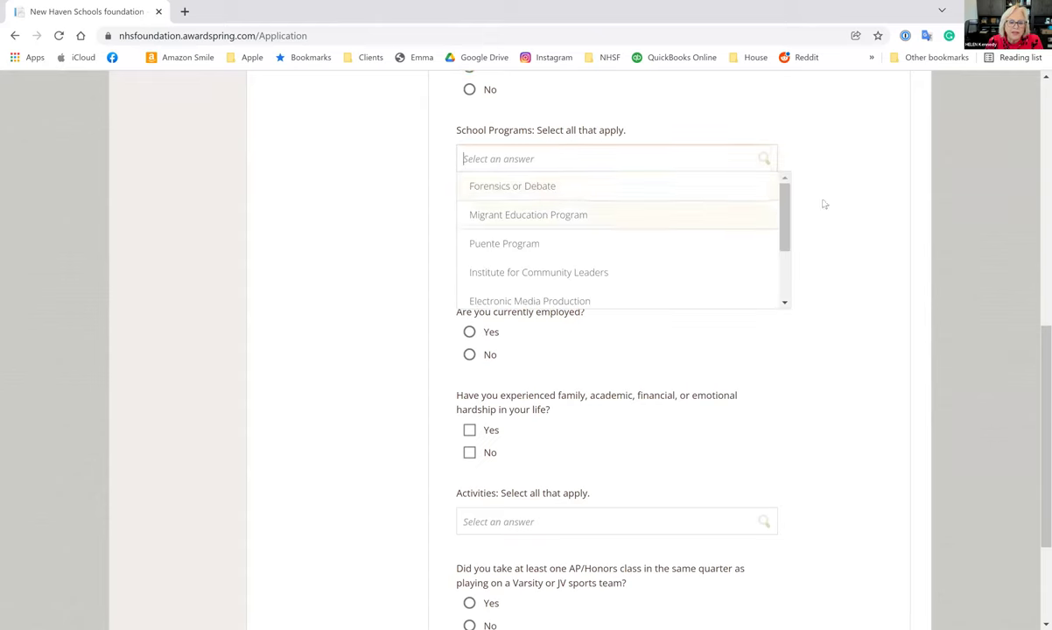
- Choose Migrant Education Program and Institute for Community Leaders as school programs
{"action": "scroll", "coordinate": [787, 196], "scroll_direction": "down", "scroll_amount": 1}
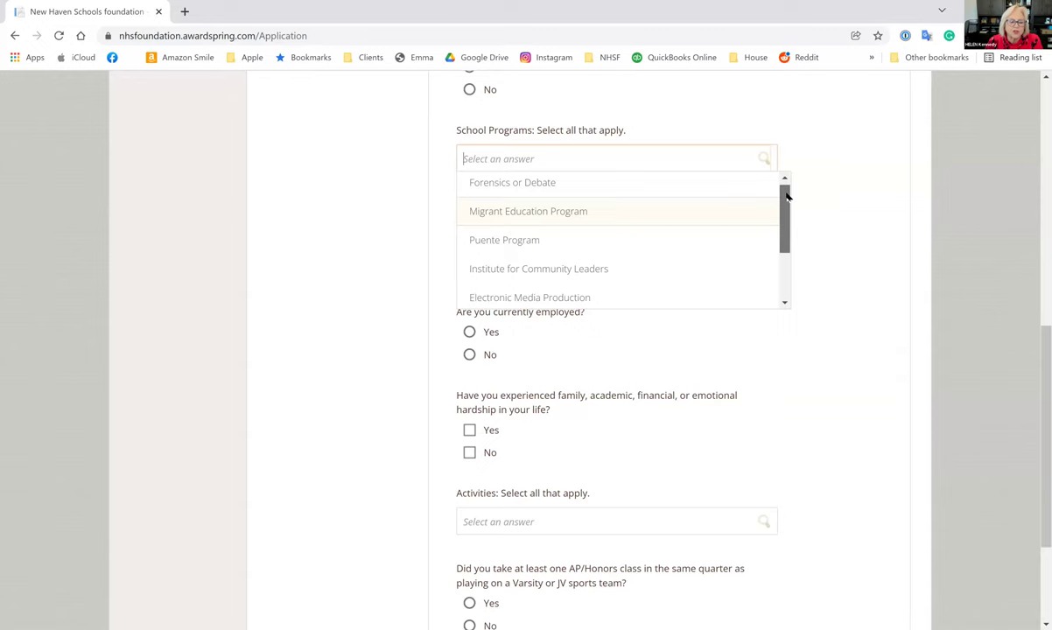
{"action": "left_click_drag", "start_coordinate": [786, 196], "coordinate": [783, 279]}
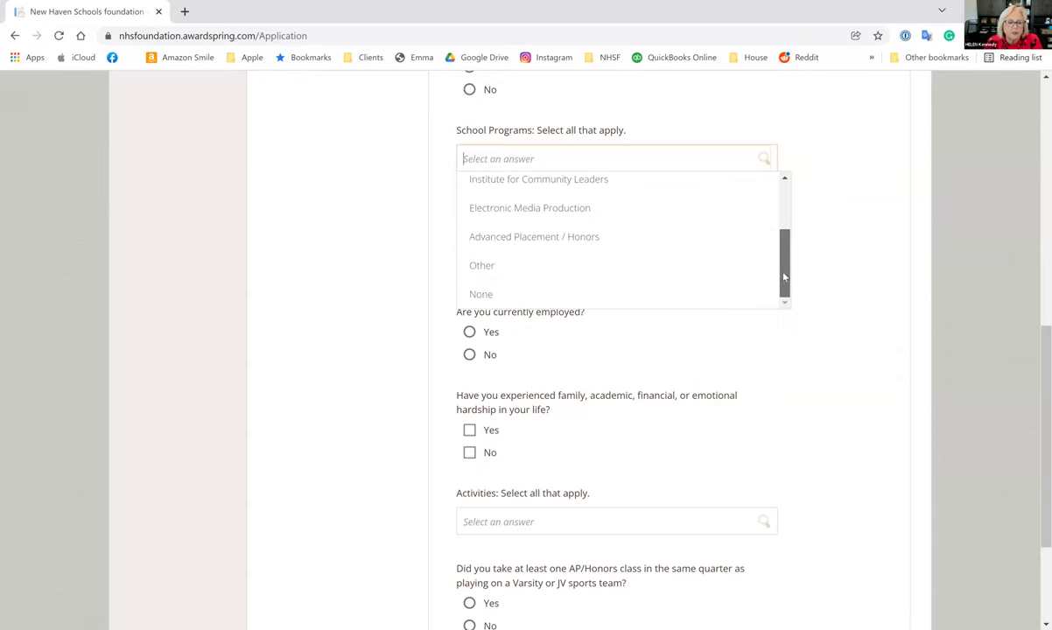
{"action": "scroll", "coordinate": [787, 232], "scroll_direction": "up", "scroll_amount": 3}
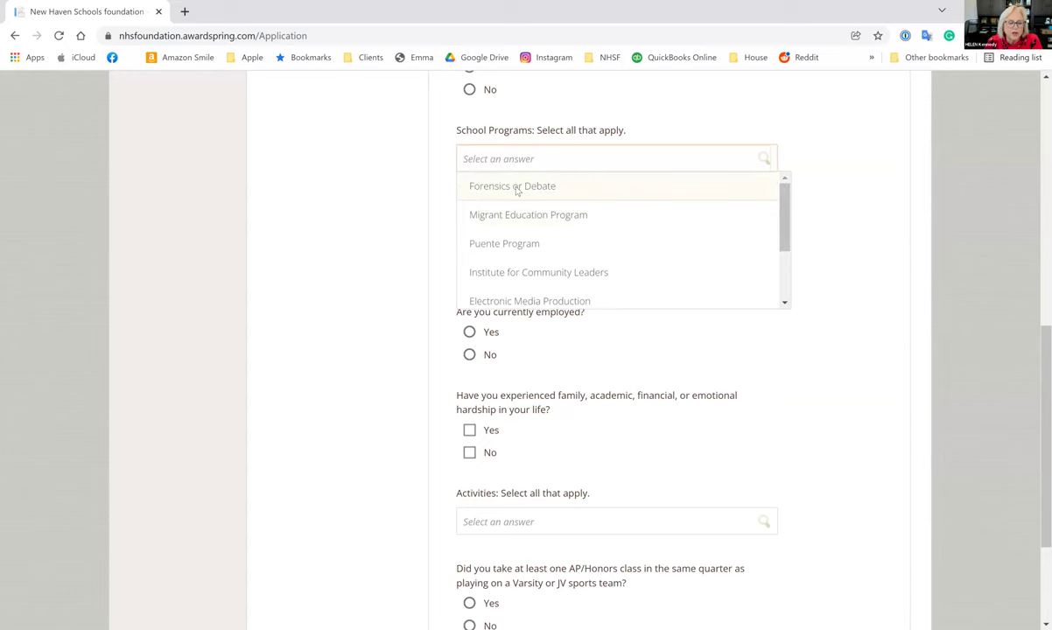
{"action": "left_click", "coordinate": [531, 219]}
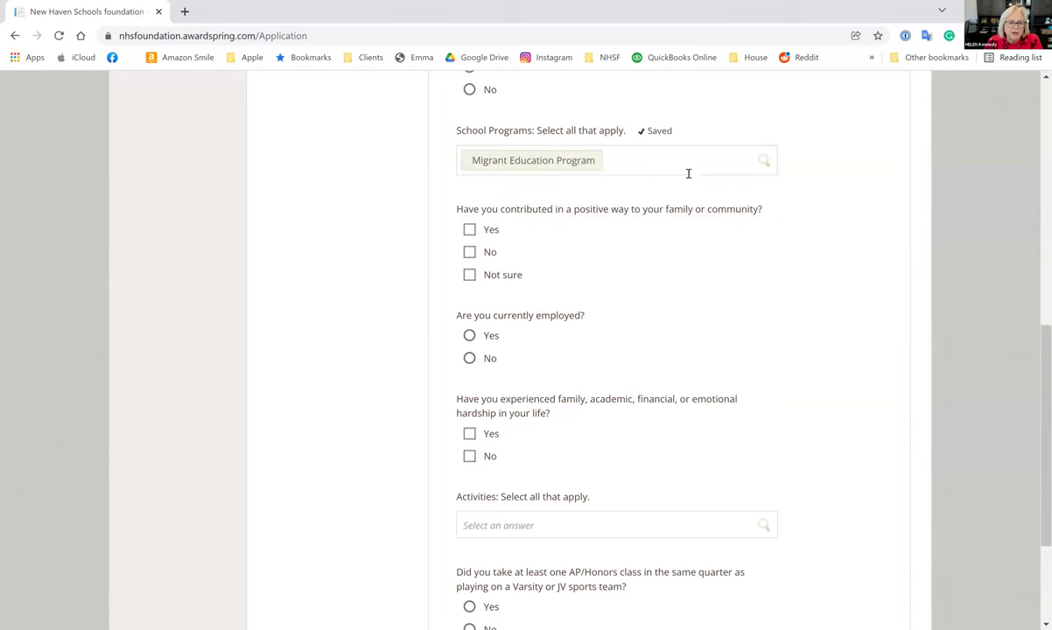
{"action": "left_click", "coordinate": [656, 158]}
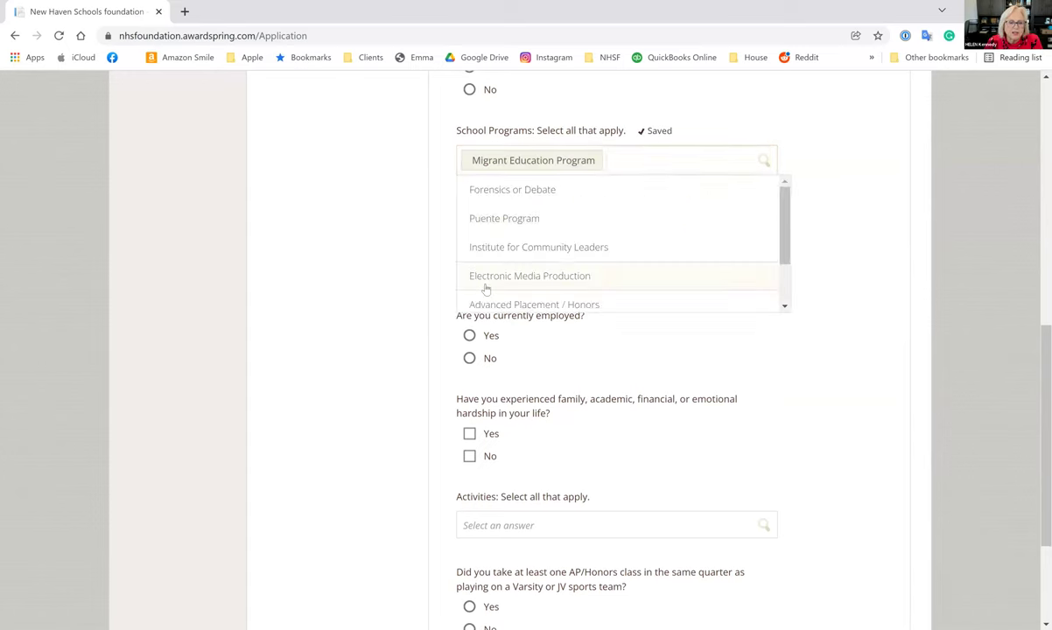
{"action": "left_click", "coordinate": [585, 252]}
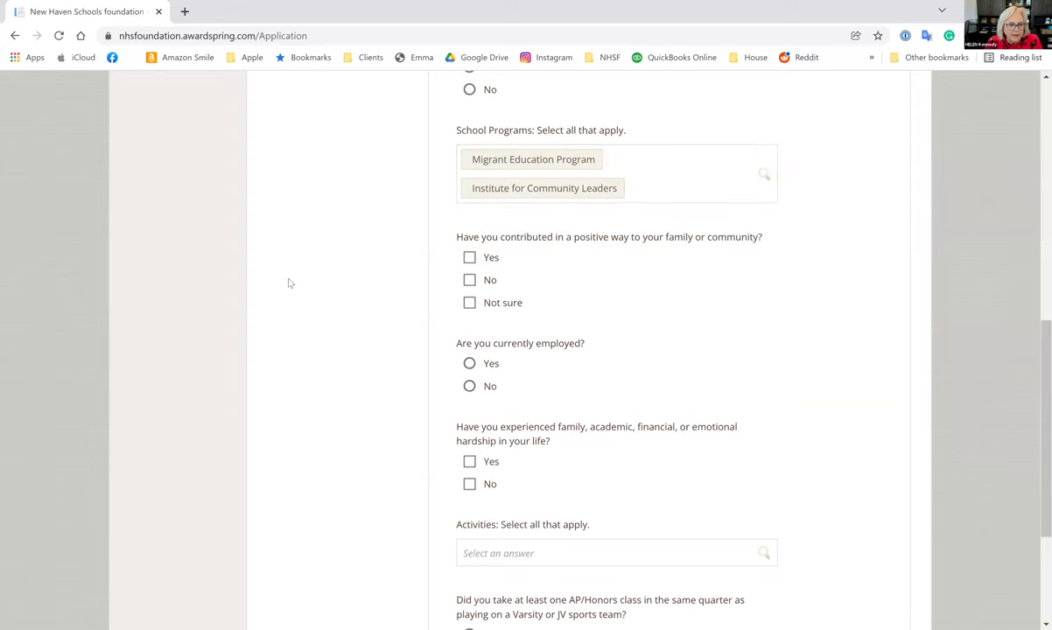
{"action": "scroll", "coordinate": [292, 280], "scroll_direction": "down", "scroll_amount": 1}
{"action": "scroll", "coordinate": [292, 280], "scroll_direction": "down", "scroll_amount": 1}
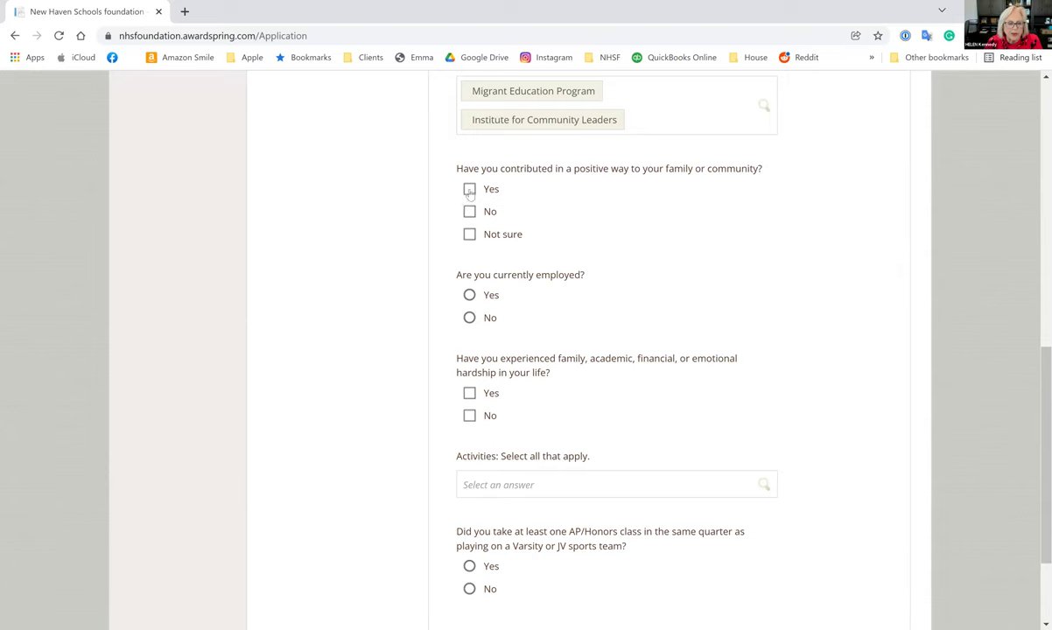
- Tick Yes for contributing positively to family or community and start the impact explanation
{"action": "left_click", "coordinate": [470, 194]}
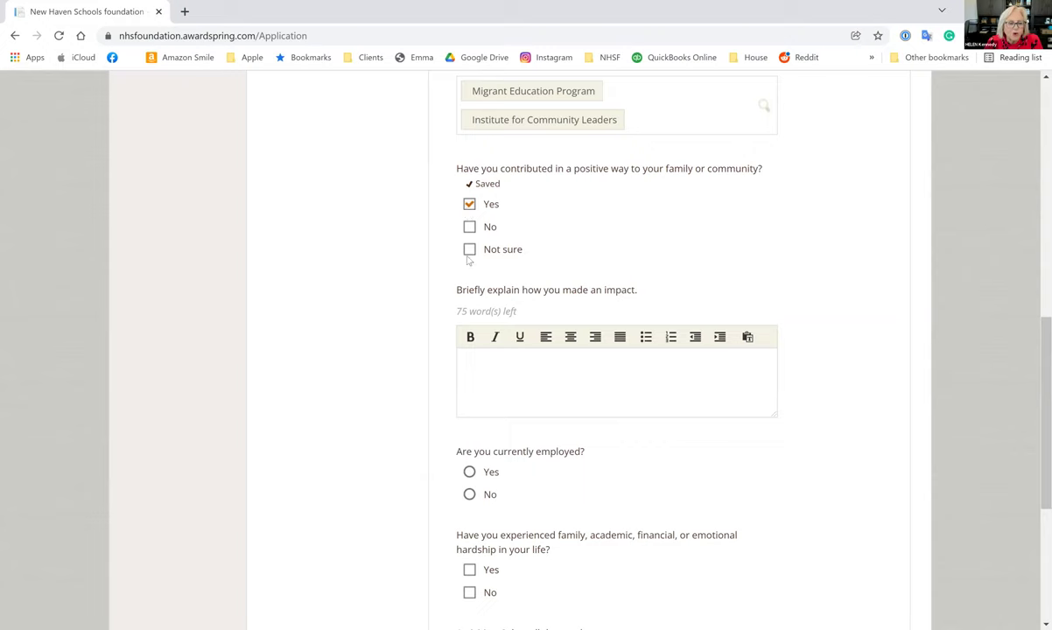
{"action": "left_click", "coordinate": [515, 388]}
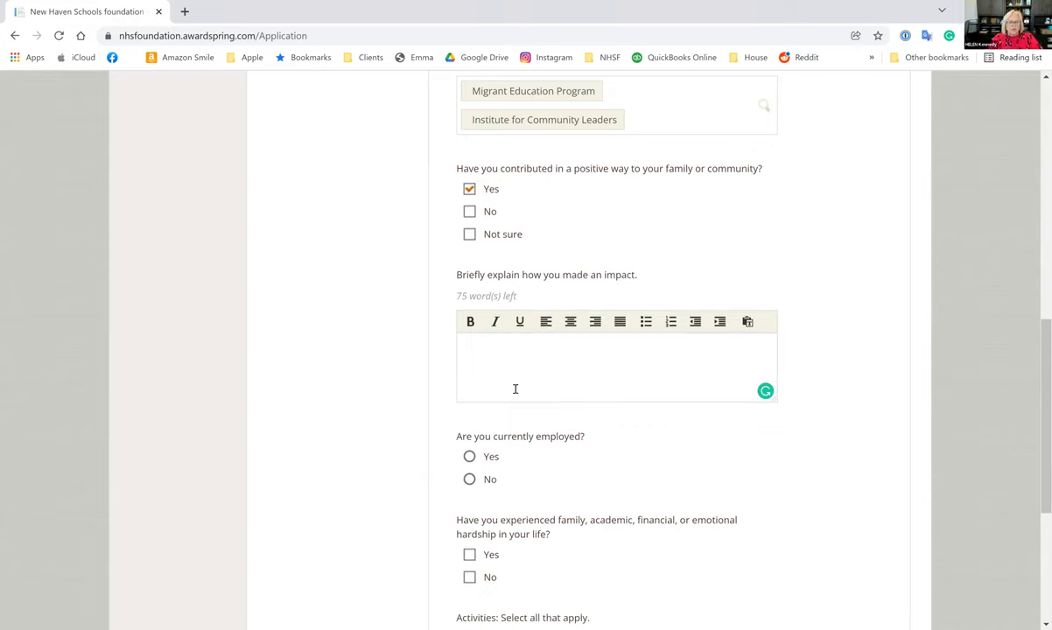
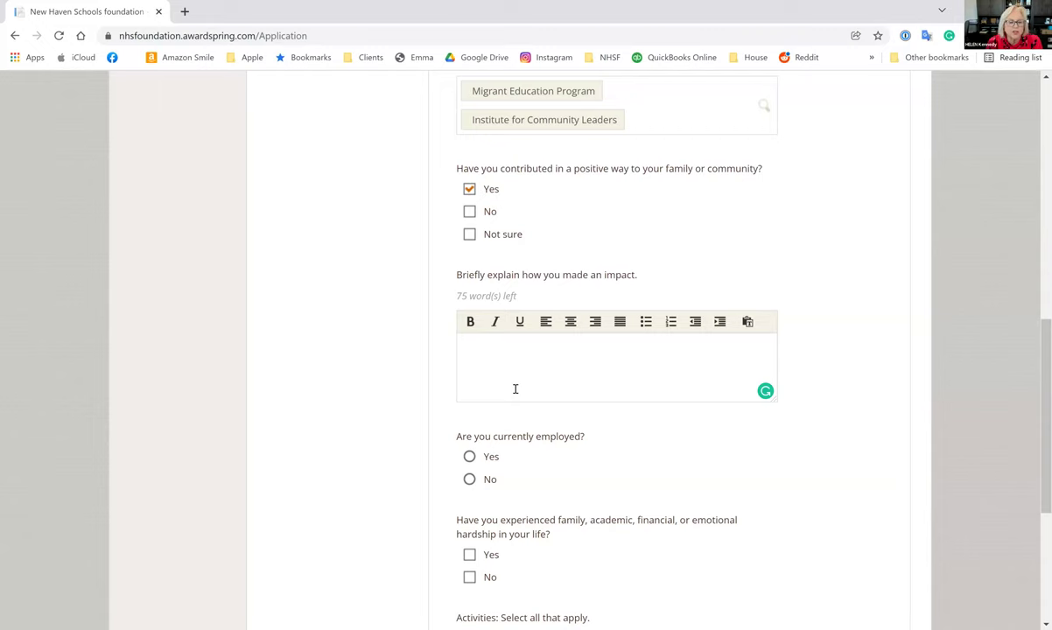
- Answer No to currently employed, Yes to having held a job, and Yes to hardship
{"action": "type", "text": "fjalkfj;a"}
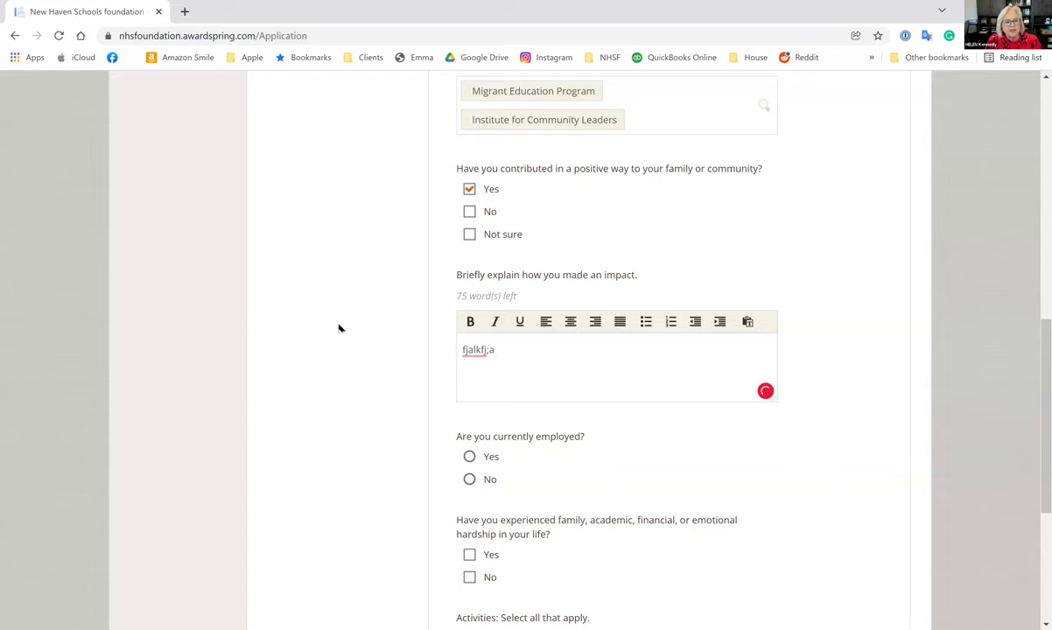
{"action": "scroll", "coordinate": [320, 313], "scroll_direction": "down", "scroll_amount": 1}
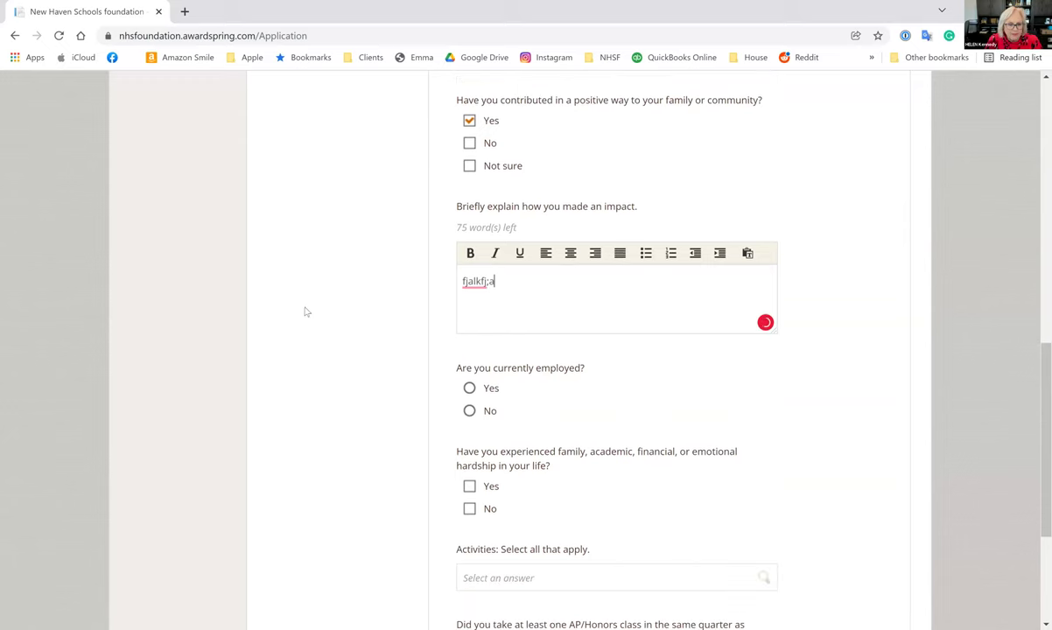
{"action": "scroll", "coordinate": [444, 179], "scroll_direction": "down", "scroll_amount": 3}
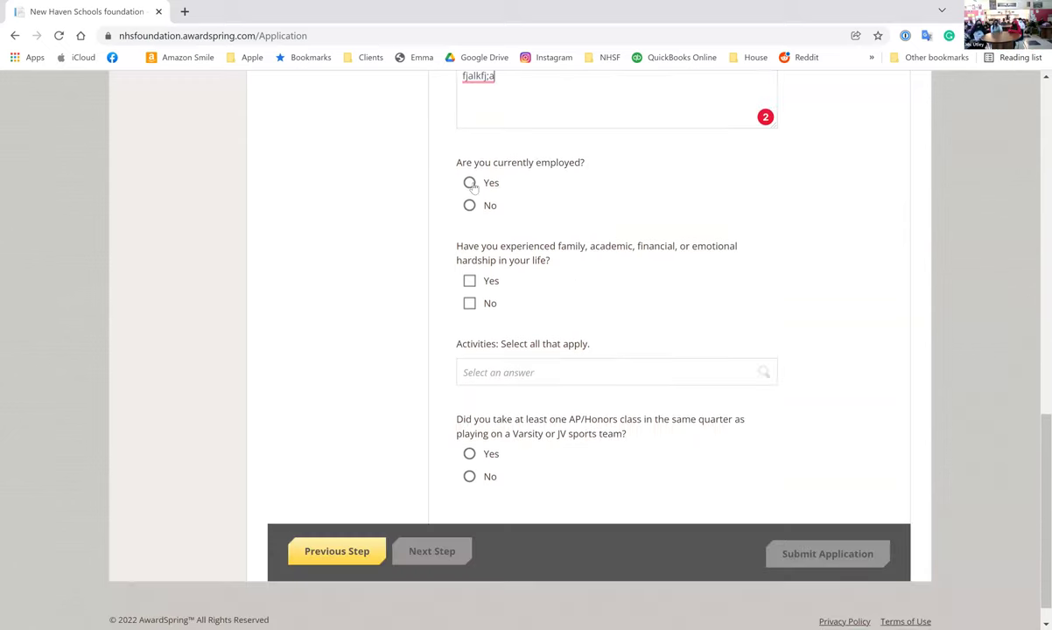
{"action": "left_click", "coordinate": [470, 184]}
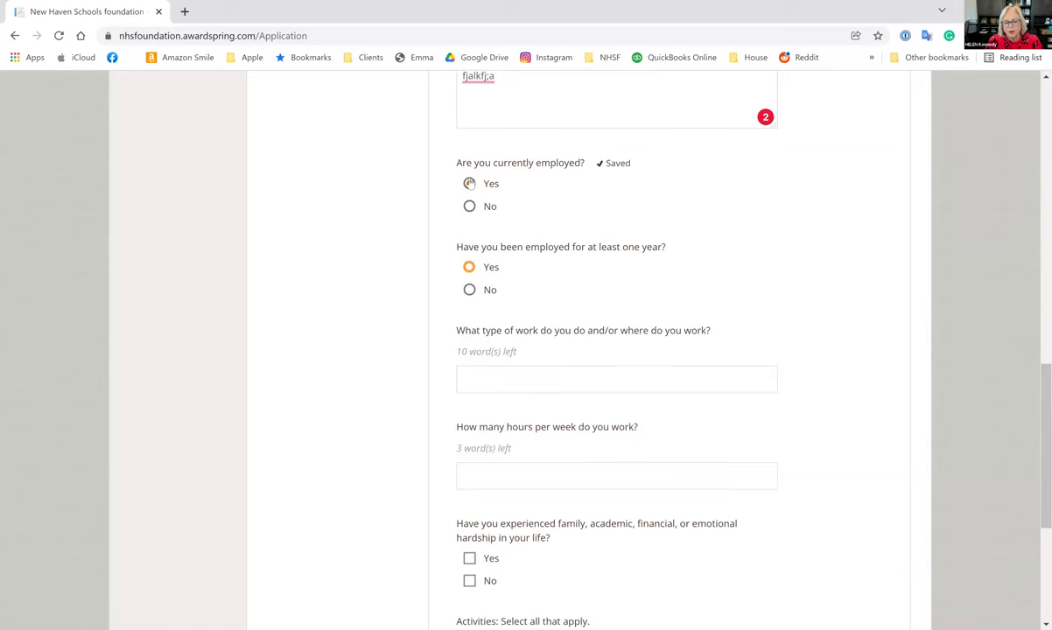
{"action": "left_click", "coordinate": [469, 267]}
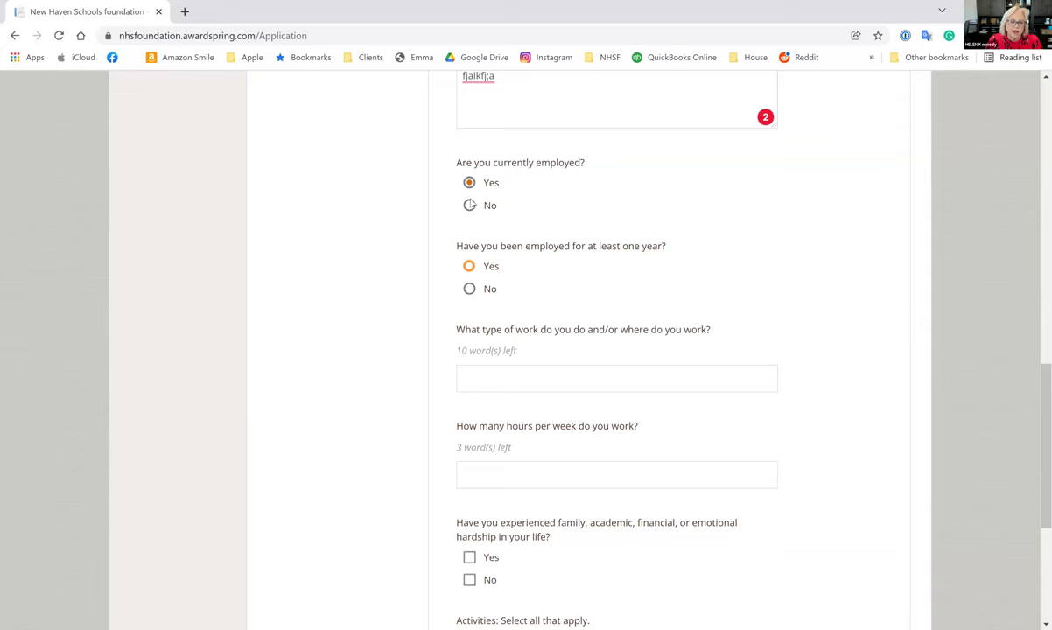
{"action": "left_click", "coordinate": [470, 205]}
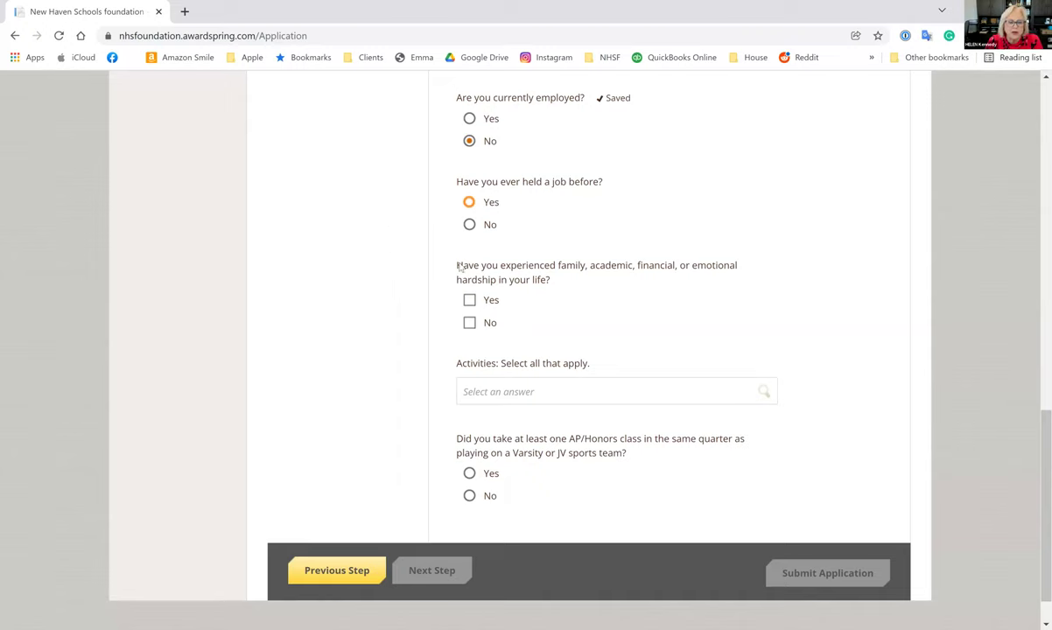
{"action": "left_click", "coordinate": [469, 201]}
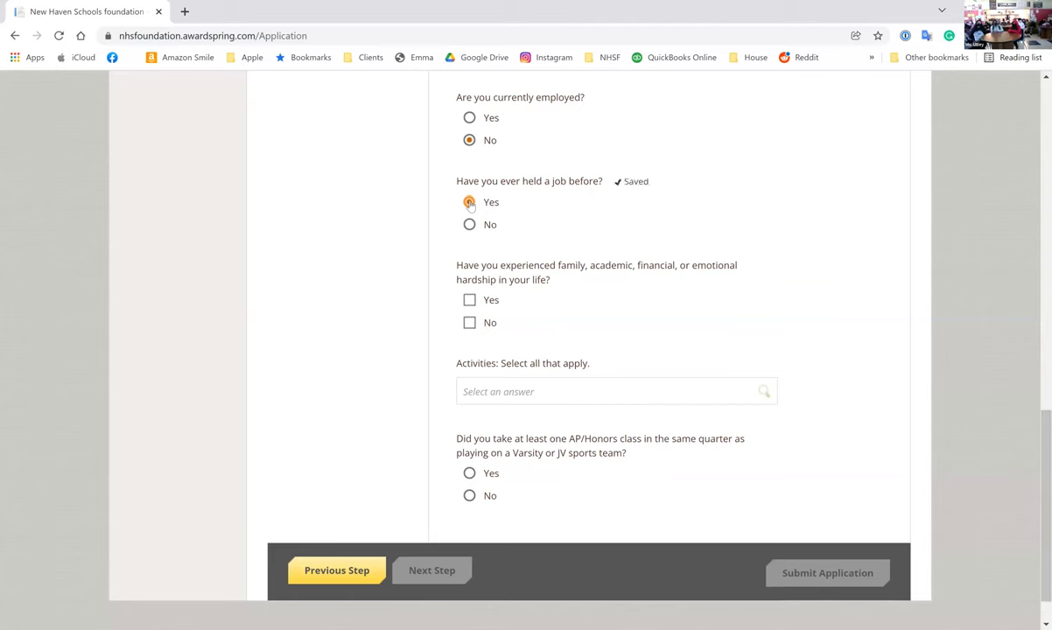
{"action": "scroll", "coordinate": [403, 258], "scroll_direction": "down", "scroll_amount": 1}
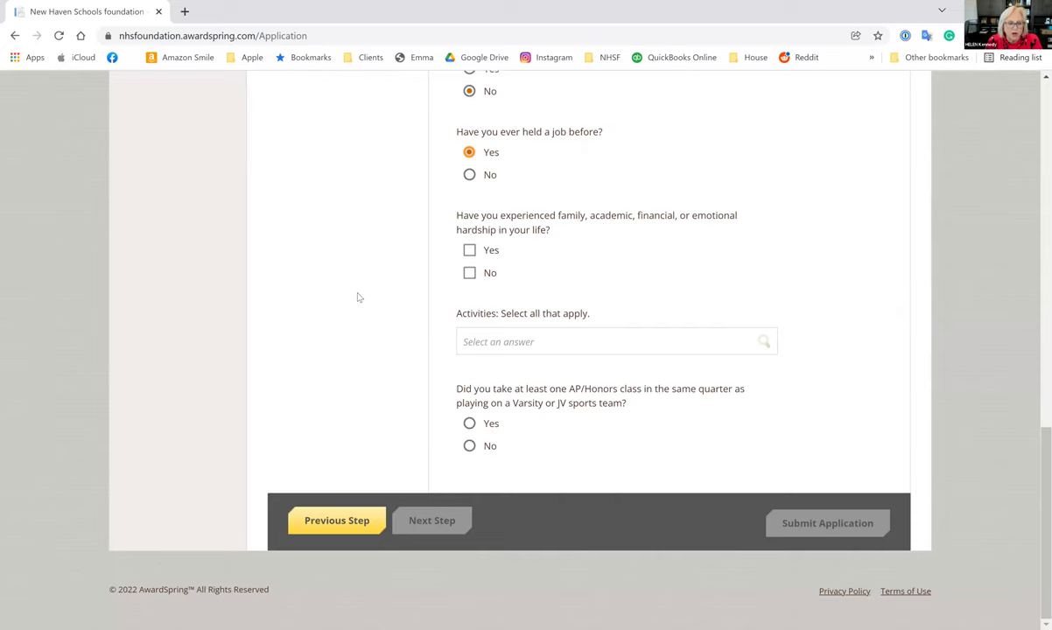
{"action": "left_click", "coordinate": [470, 251]}
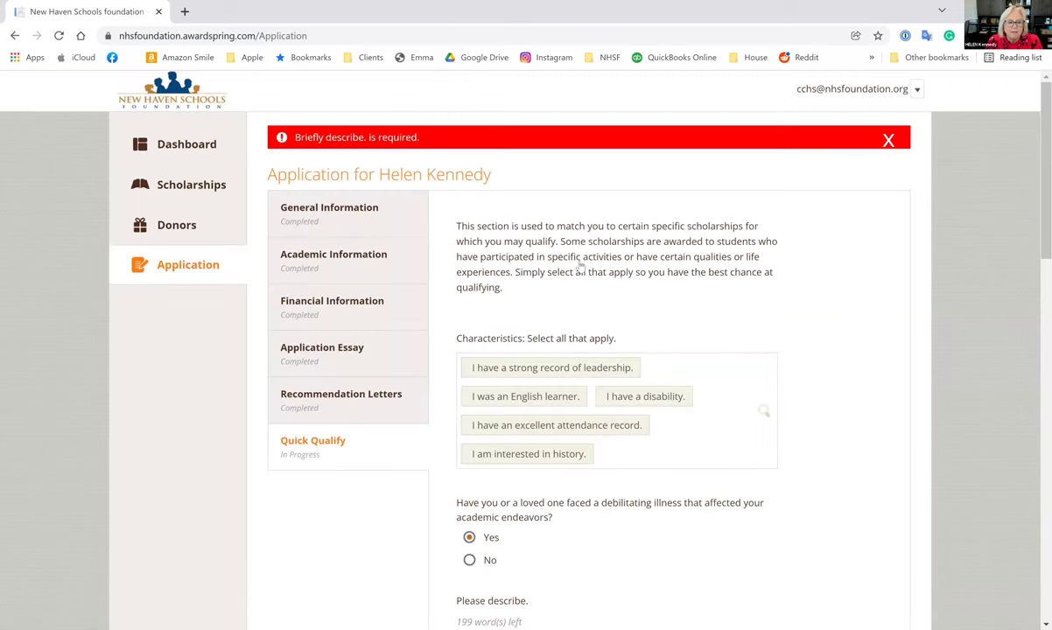
- Enter placeholder text 'kfjdsa;fj' in the hardship 'Briefly describe.' box
{"action": "scroll", "coordinate": [393, 309], "scroll_direction": "down", "scroll_amount": 5}
{"action": "scroll", "coordinate": [391, 307], "scroll_direction": "down", "scroll_amount": 8}
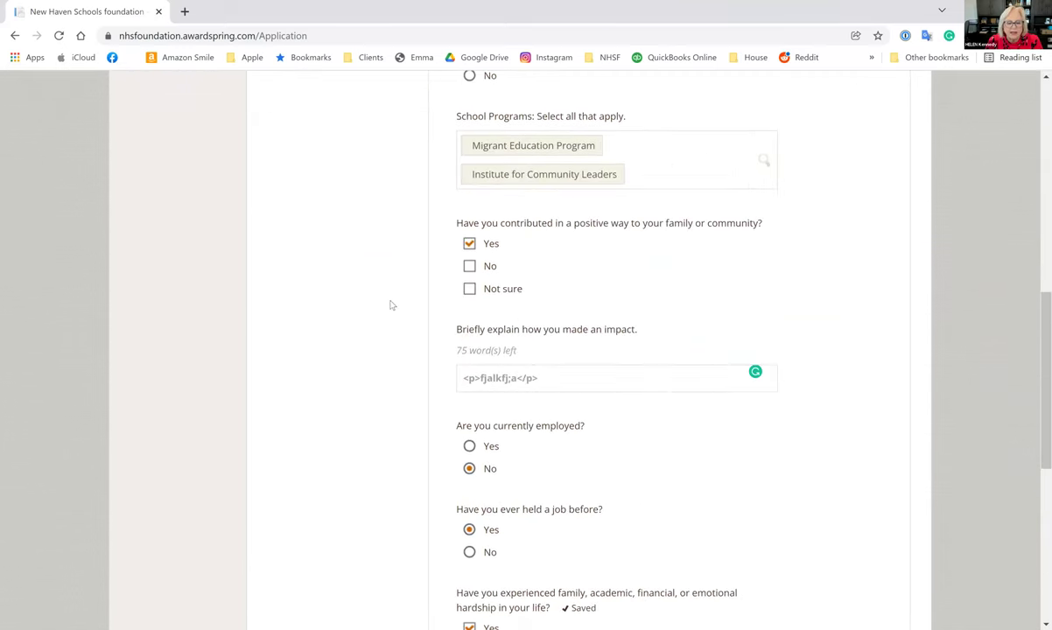
{"action": "left_click", "coordinate": [517, 306]}
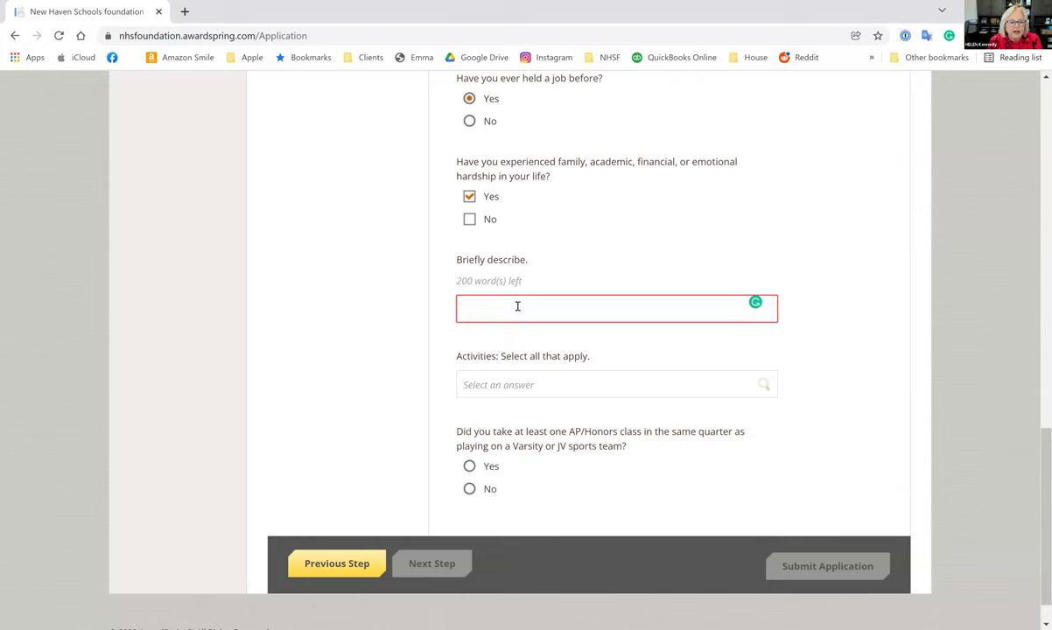
{"action": "type", "text": "kfjdsa;fj"}
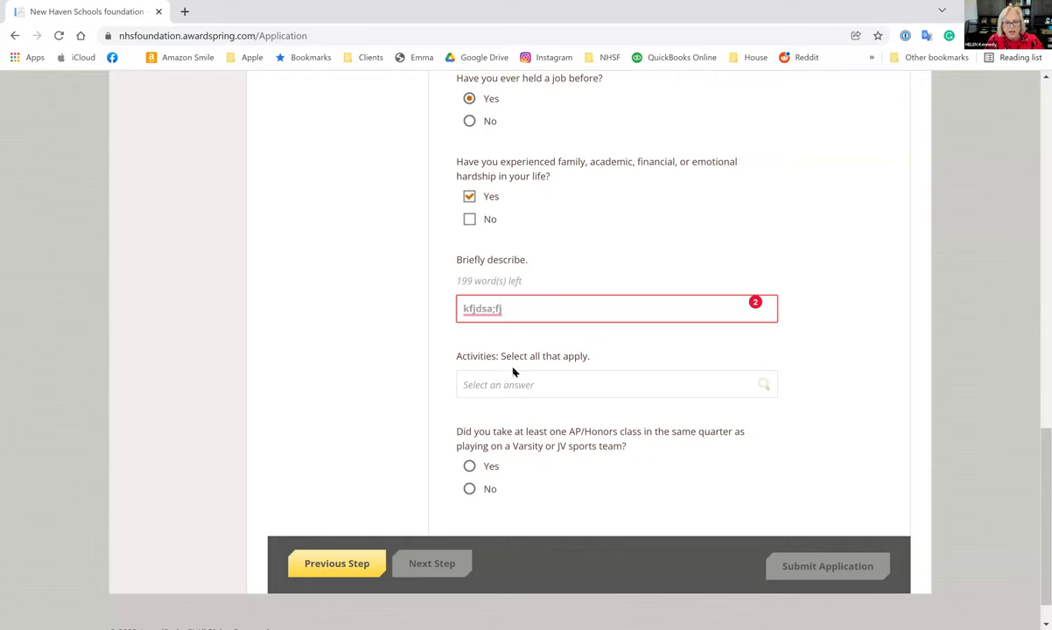
- Add Athletics as an activity with Track and Field as a sport
{"action": "left_click", "coordinate": [530, 385]}
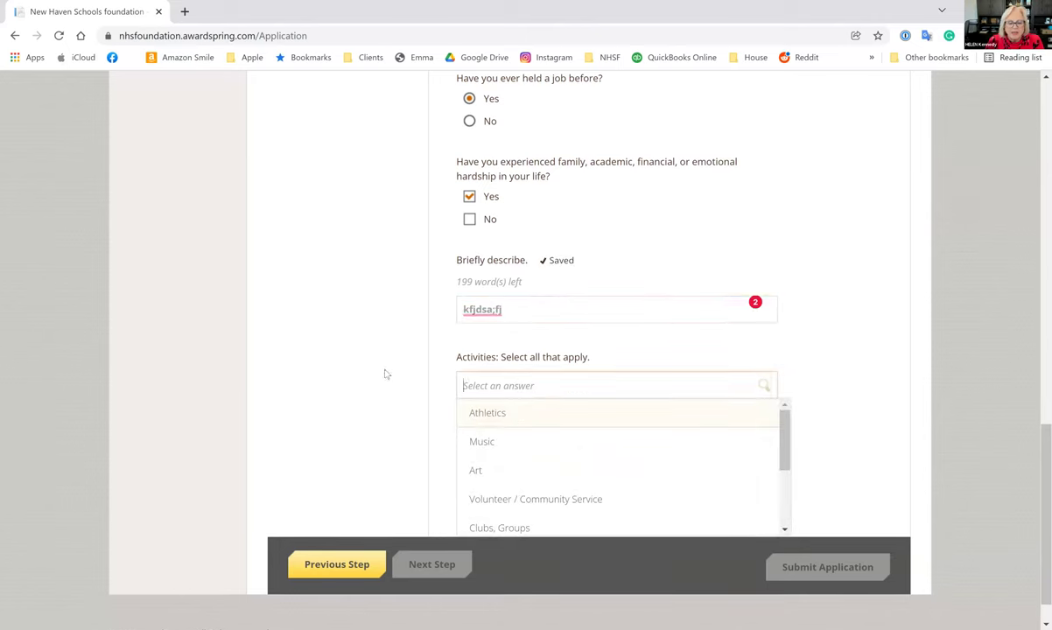
{"action": "scroll", "coordinate": [442, 282], "scroll_direction": "down", "scroll_amount": 1}
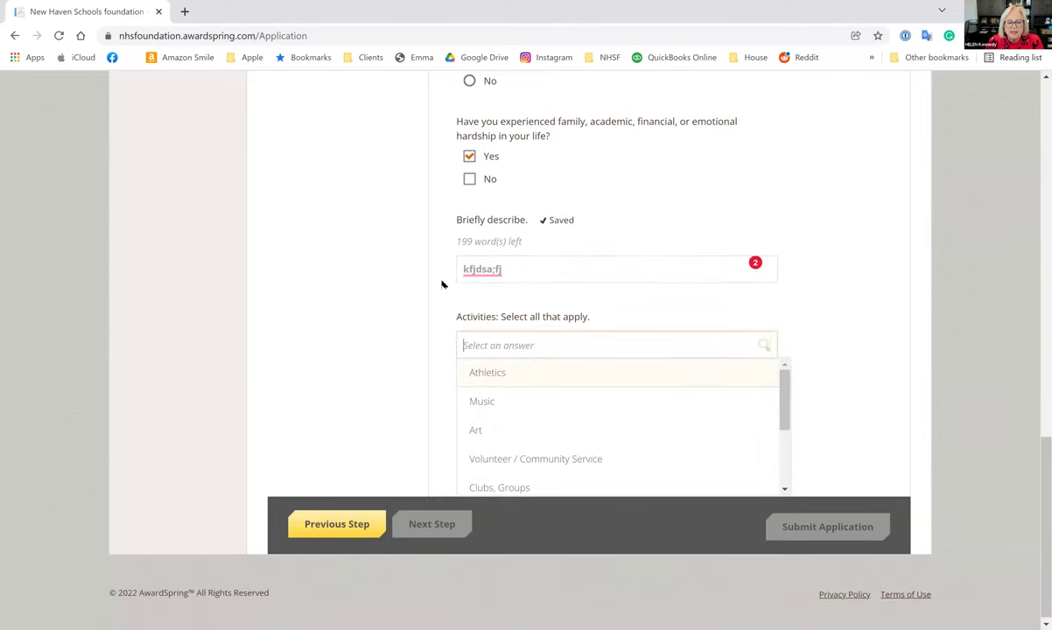
{"action": "left_click", "coordinate": [481, 373]}
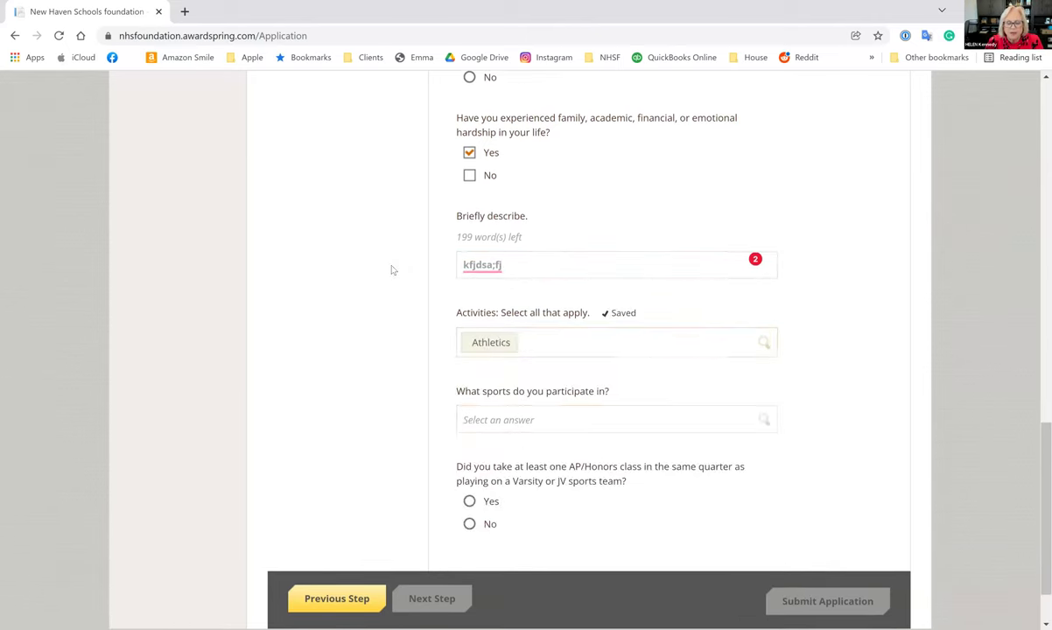
{"action": "scroll", "coordinate": [389, 268], "scroll_direction": "down", "scroll_amount": 2}
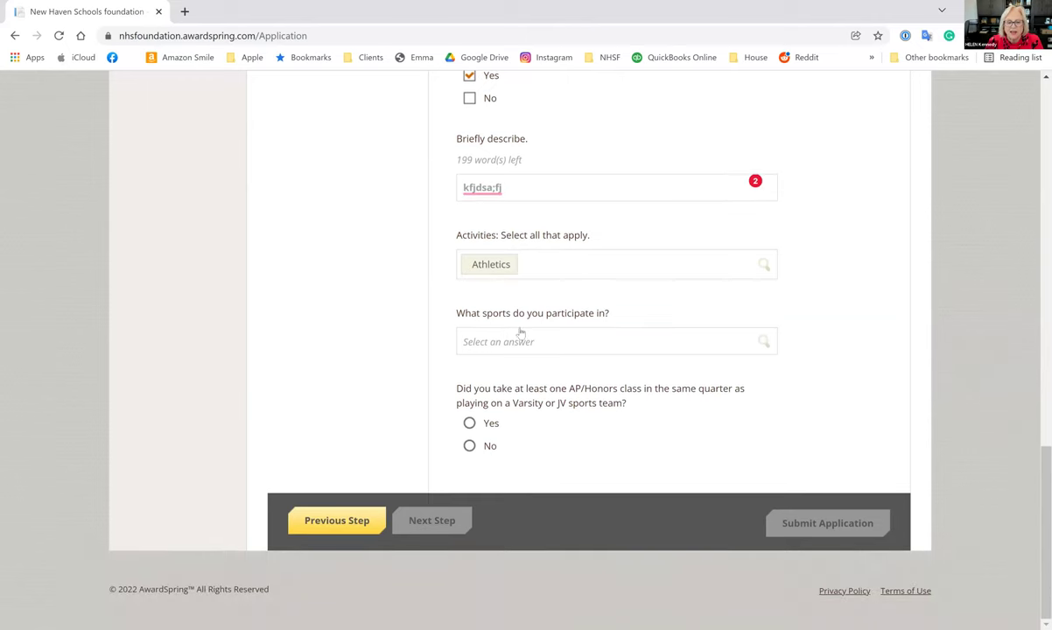
{"action": "left_click", "coordinate": [516, 340]}
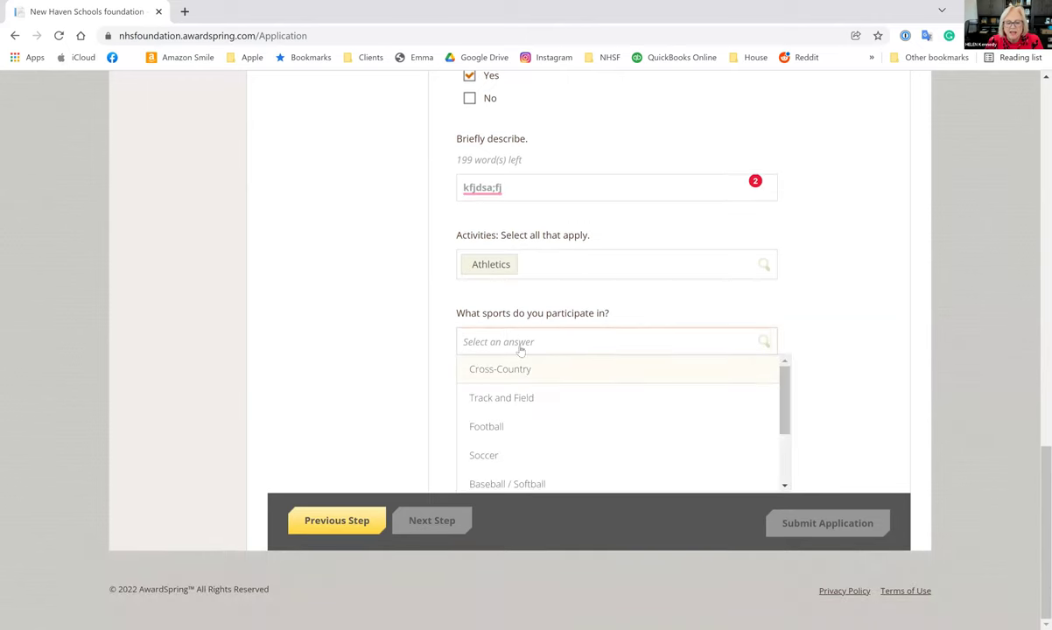
{"action": "left_click", "coordinate": [500, 399]}
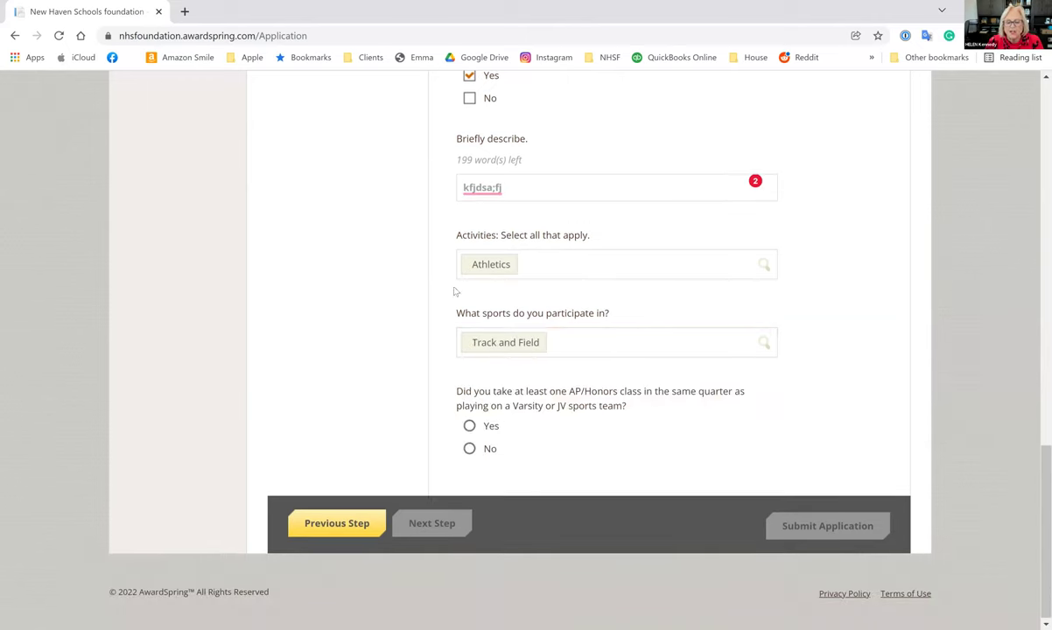
- Add Music as an activity and tick Band
{"action": "left_click", "coordinate": [601, 265]}
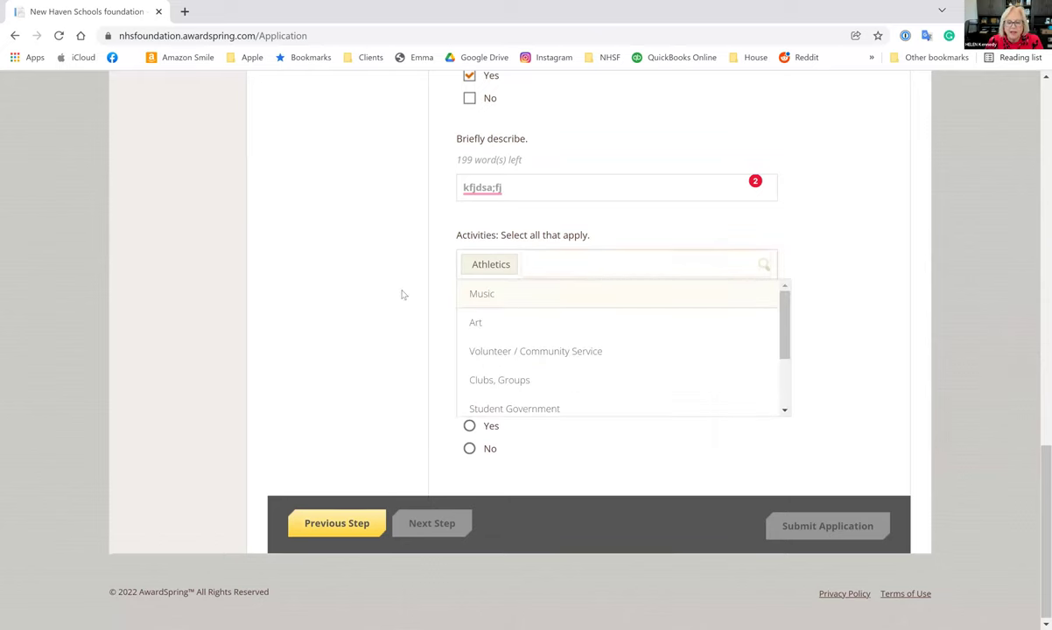
{"action": "left_click", "coordinate": [380, 274]}
{"action": "left_click", "coordinate": [561, 341]}
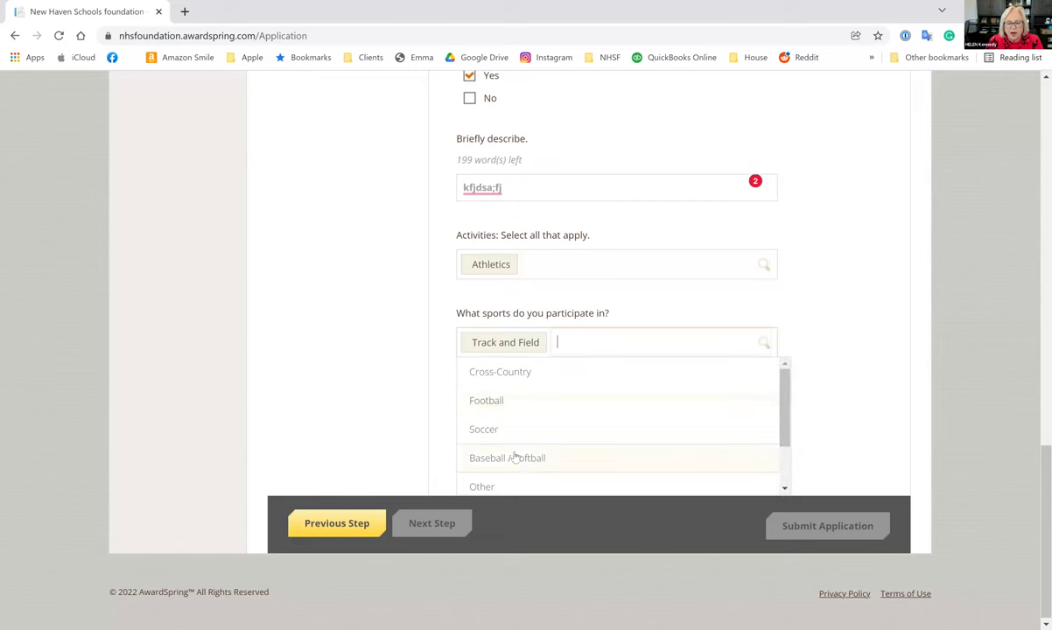
{"action": "left_click", "coordinate": [566, 267]}
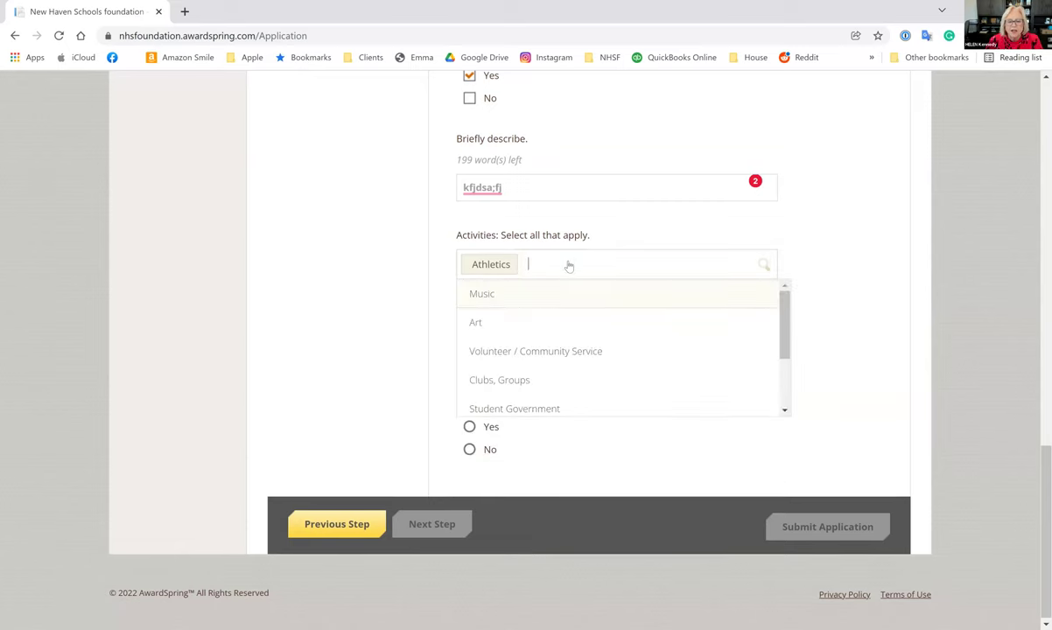
{"action": "left_click", "coordinate": [504, 301]}
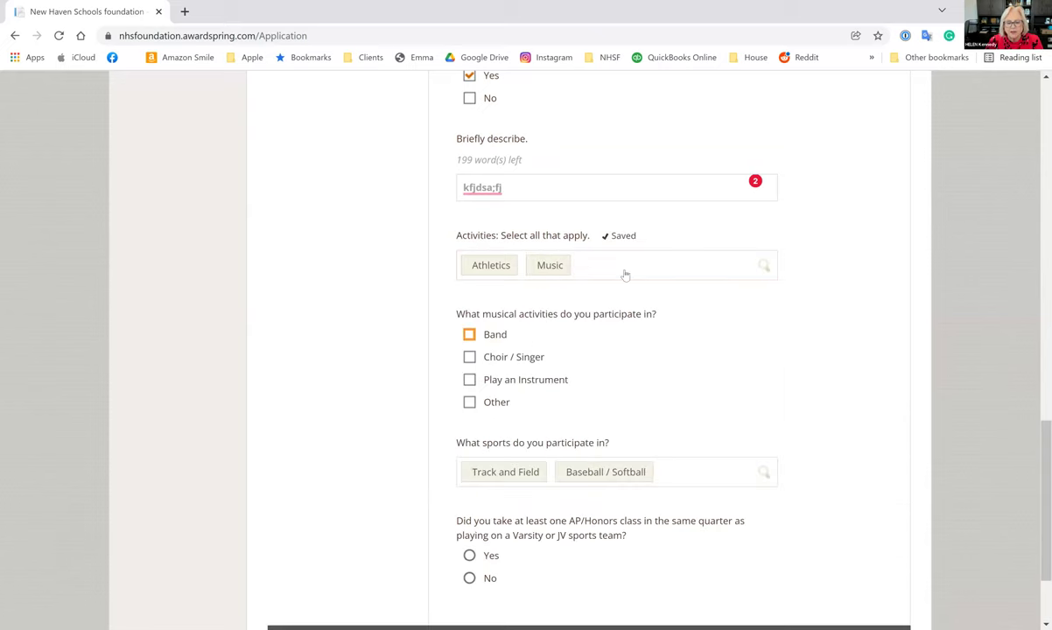
{"action": "left_click", "coordinate": [469, 334]}
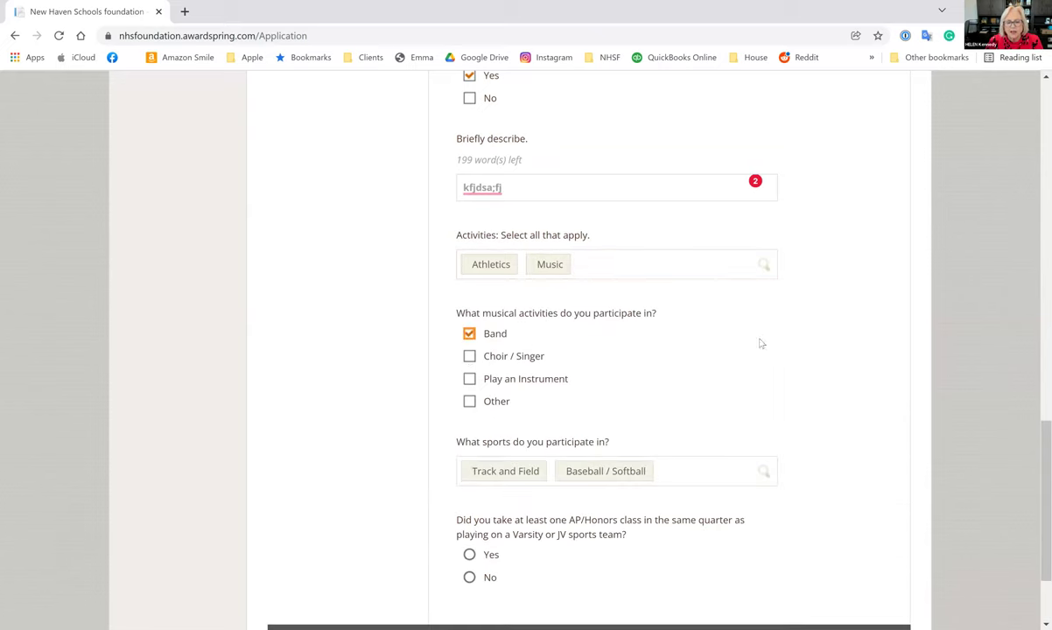
- Add Clubs, Groups with Leo Club, and answer No to the AP/Honors varsity question
{"action": "left_click", "coordinate": [646, 265]}
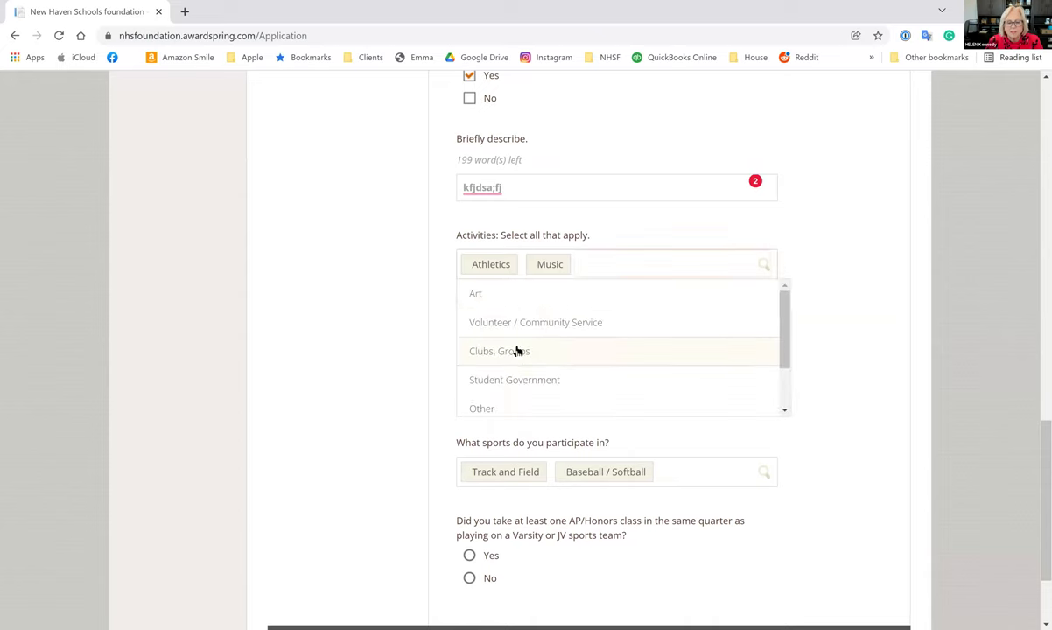
{"action": "left_click", "coordinate": [516, 351]}
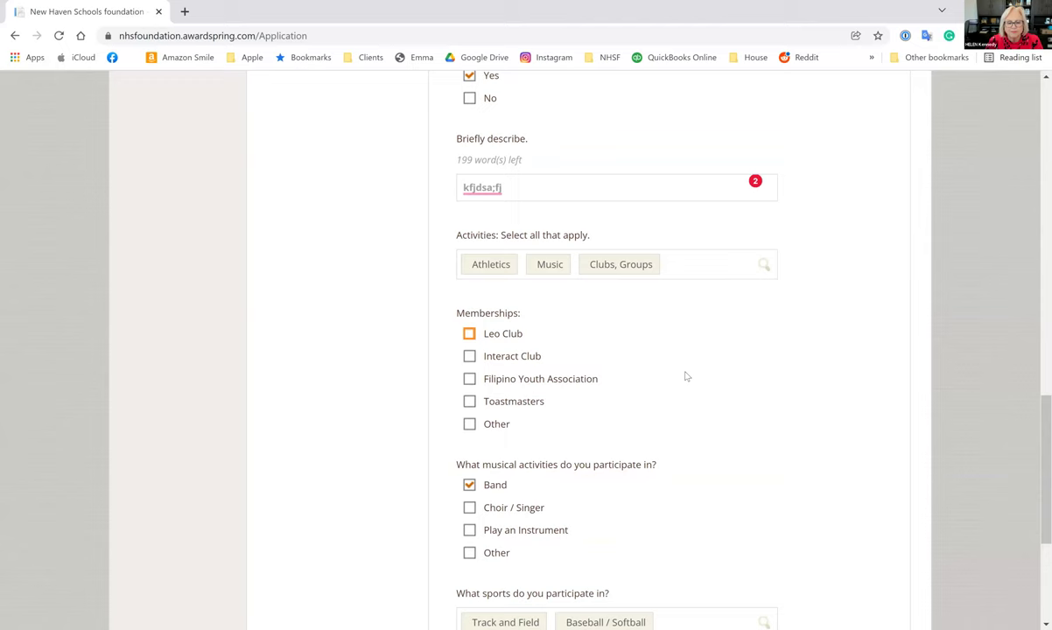
{"action": "scroll", "coordinate": [648, 302], "scroll_direction": "down", "scroll_amount": 3}
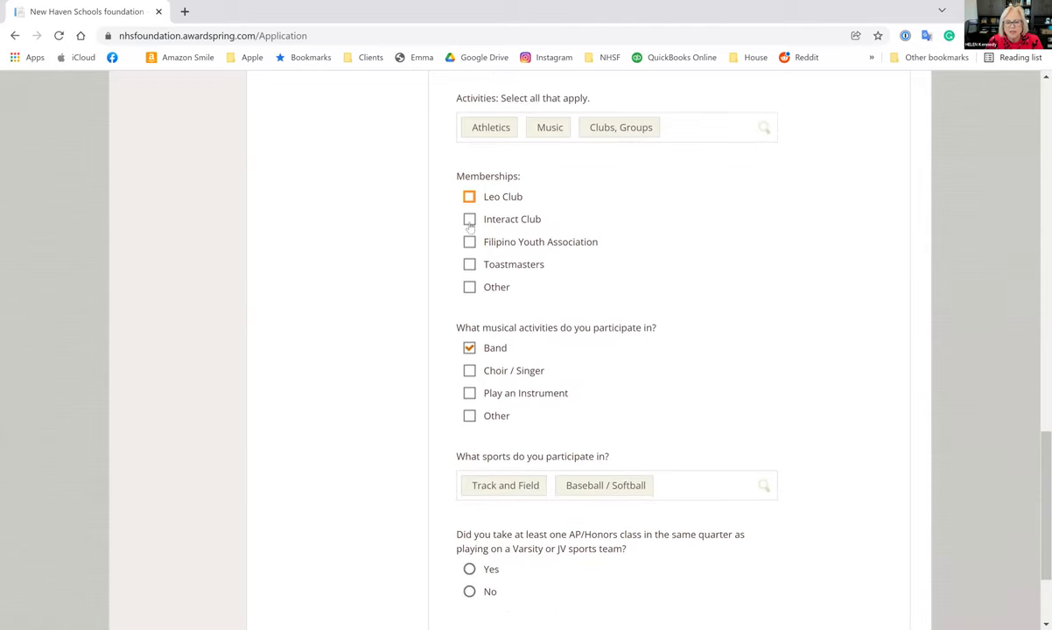
{"action": "left_click", "coordinate": [469, 197]}
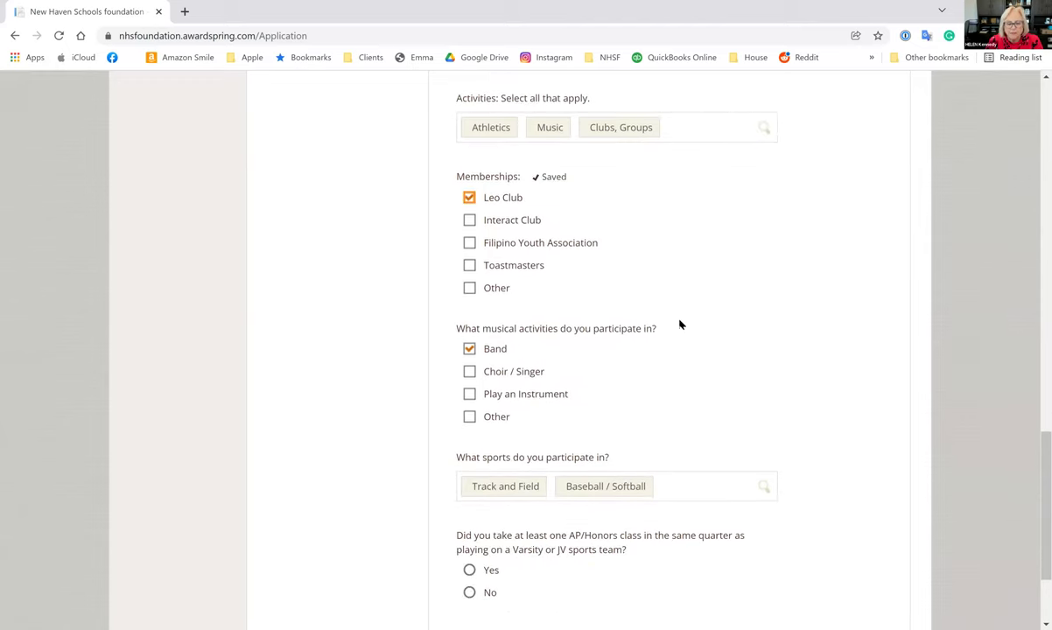
{"action": "scroll", "coordinate": [674, 320], "scroll_direction": "down", "scroll_amount": 3}
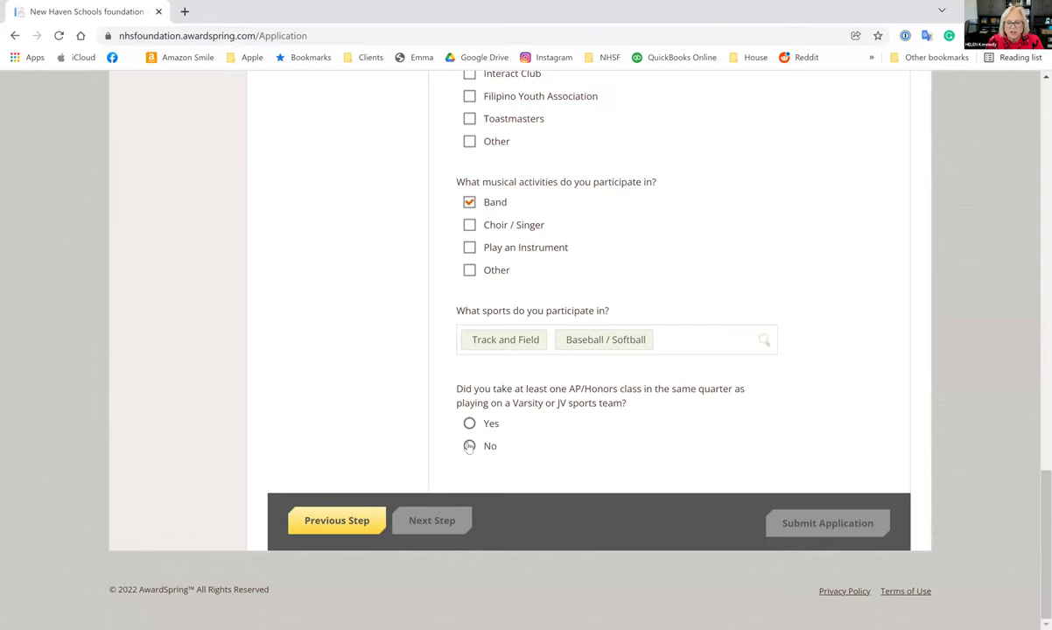
{"action": "left_click", "coordinate": [470, 447]}
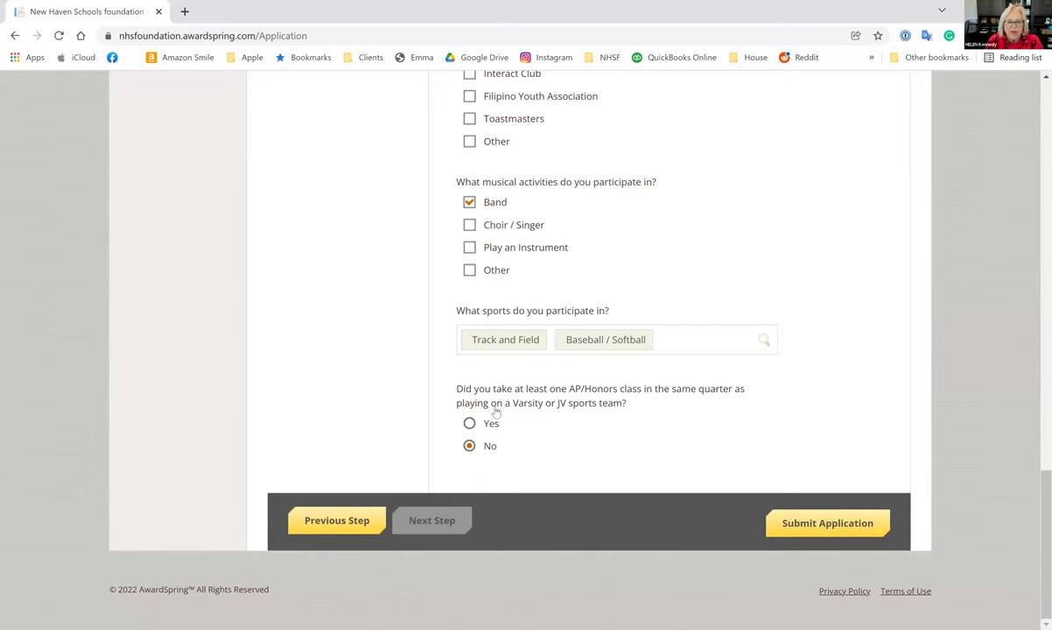
- Scroll through the Quick Qualify form to confirm every section shows Completed
{"action": "scroll", "coordinate": [679, 315], "scroll_direction": "up", "scroll_amount": 5}
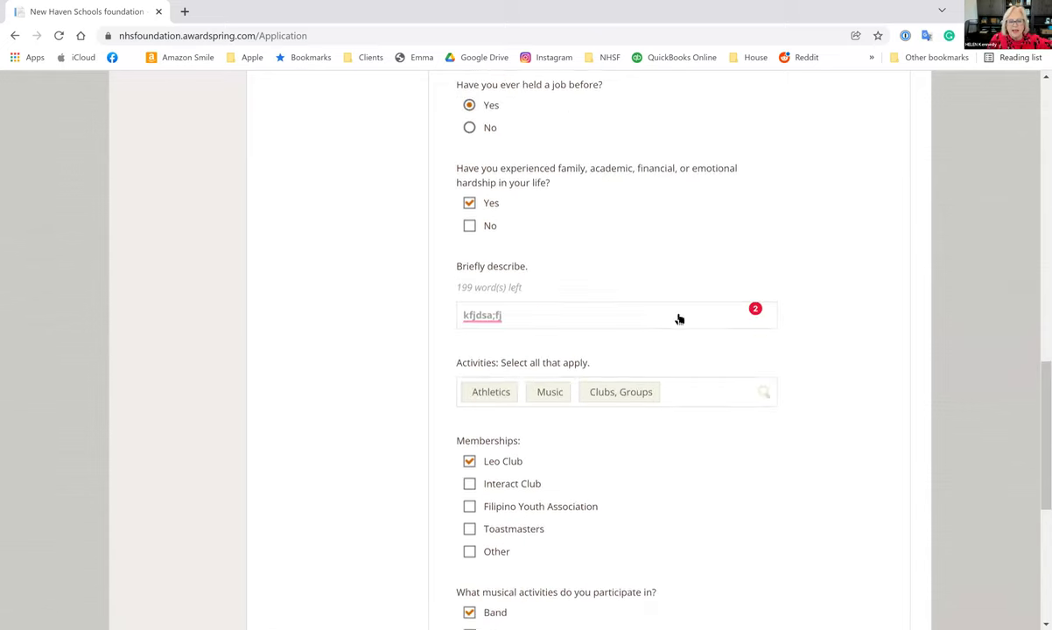
{"action": "scroll", "coordinate": [679, 317], "scroll_direction": "up", "scroll_amount": 1}
{"action": "scroll", "coordinate": [630, 301], "scroll_direction": "down", "scroll_amount": 10}
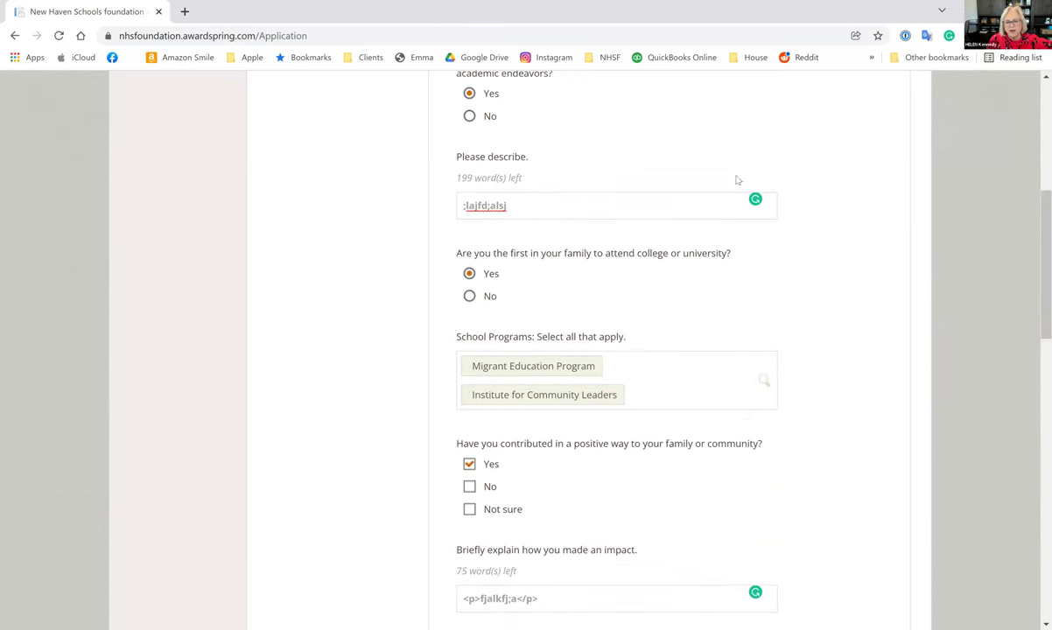
{"action": "scroll", "coordinate": [608, 200], "scroll_direction": "up", "scroll_amount": 5}
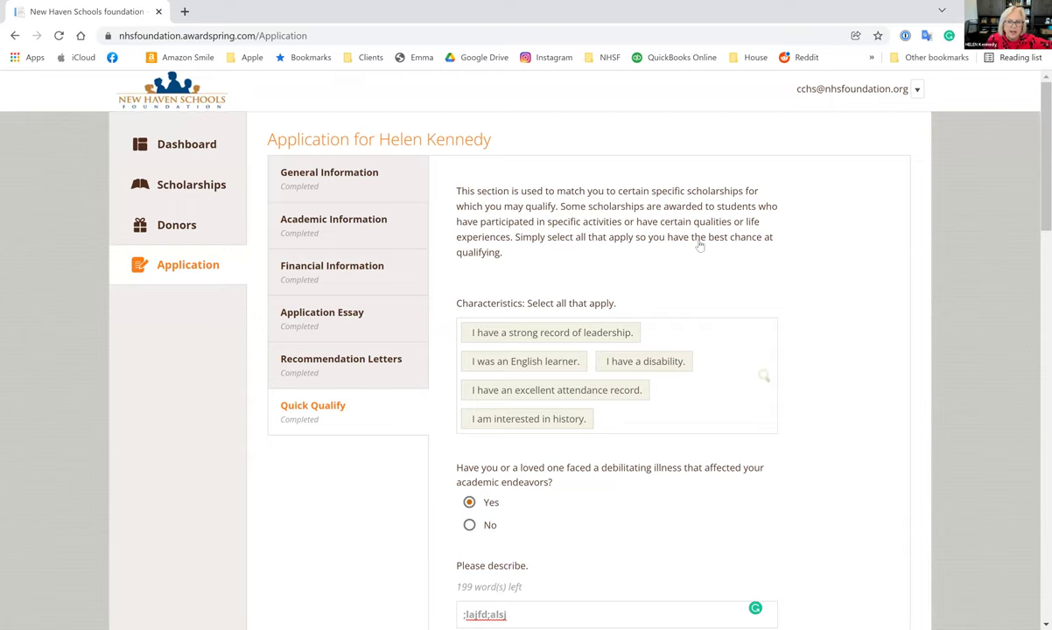
{"action": "scroll", "coordinate": [835, 342], "scroll_direction": "down", "scroll_amount": 1}
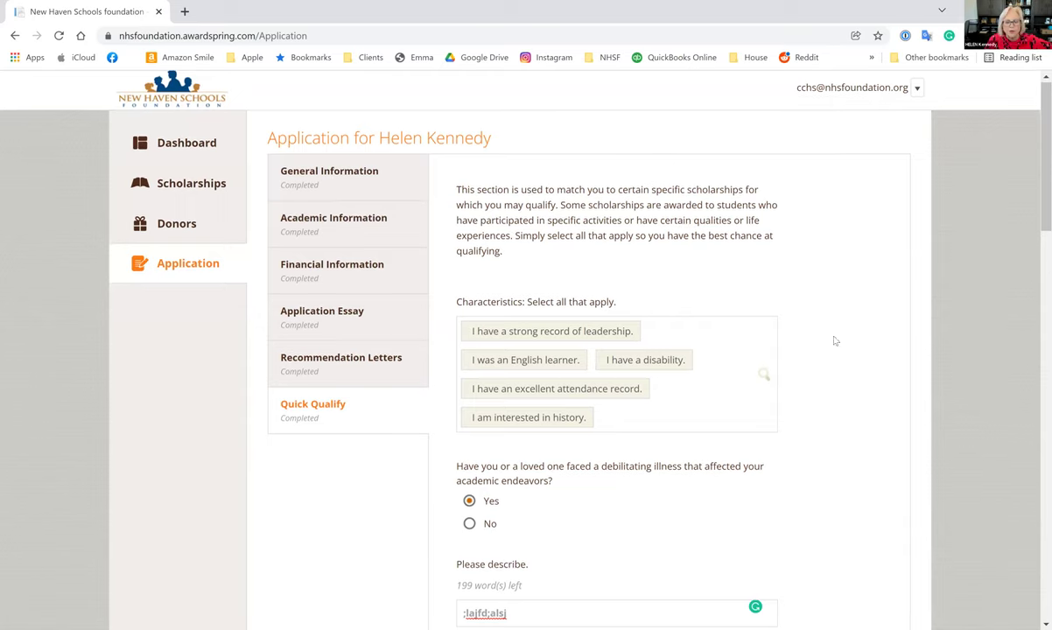
{"action": "scroll", "coordinate": [836, 341], "scroll_direction": "down", "scroll_amount": 2}
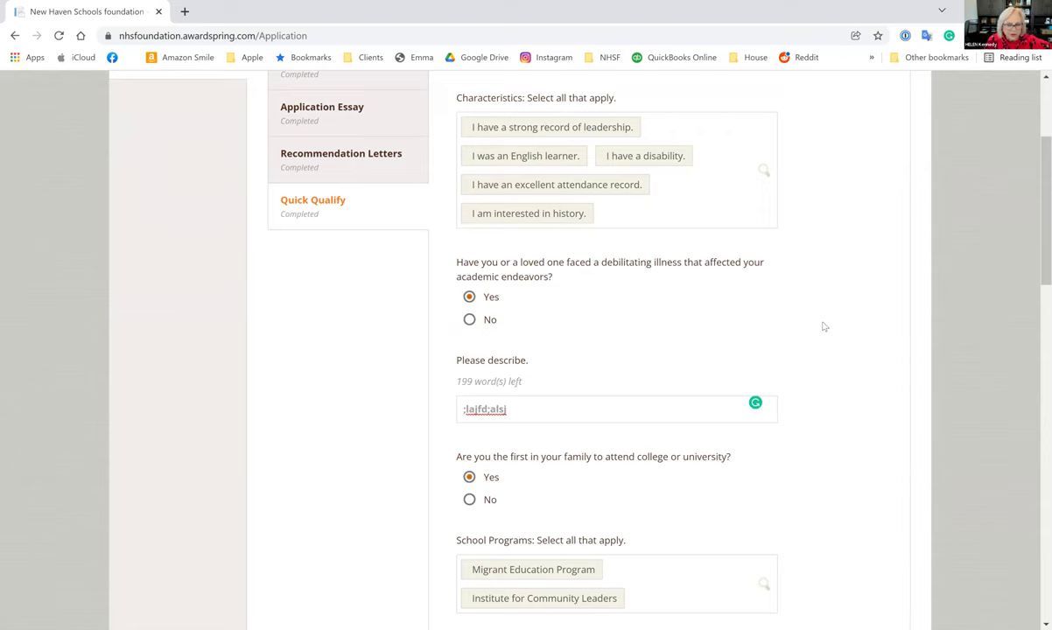
{"action": "scroll", "coordinate": [806, 309], "scroll_direction": "down", "scroll_amount": 1}
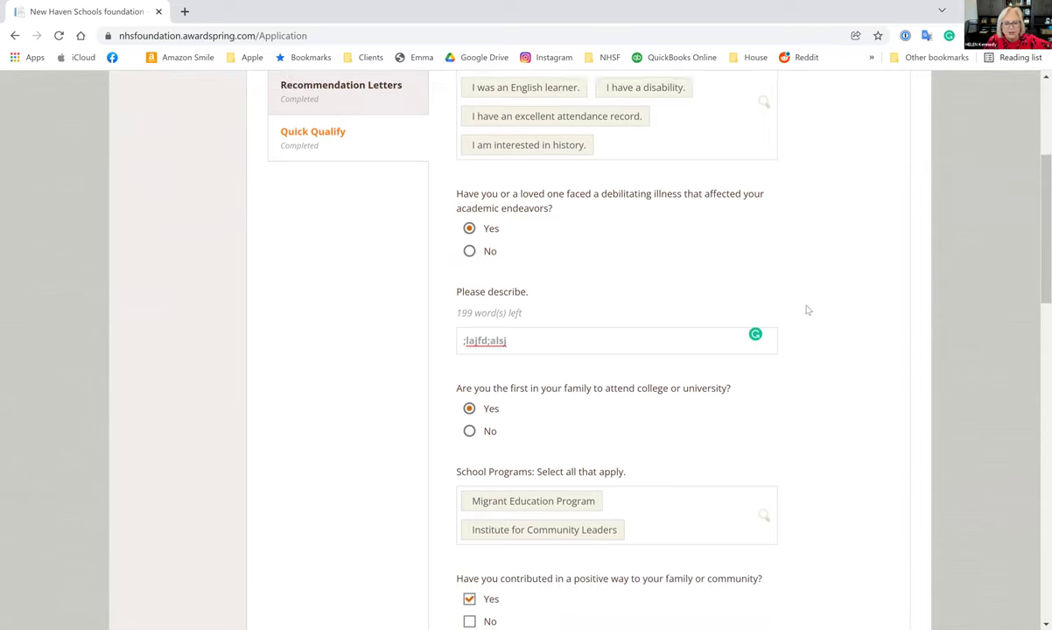
{"action": "scroll", "coordinate": [806, 309], "scroll_direction": "down", "scroll_amount": 15}
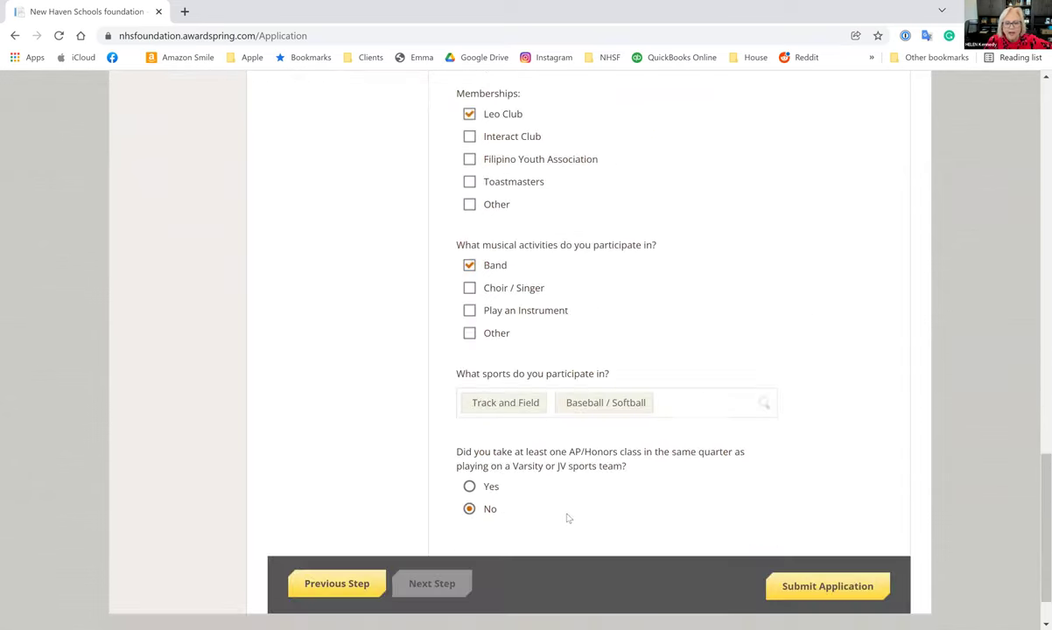
{"action": "scroll", "coordinate": [567, 518], "scroll_direction": "down", "scroll_amount": 1}
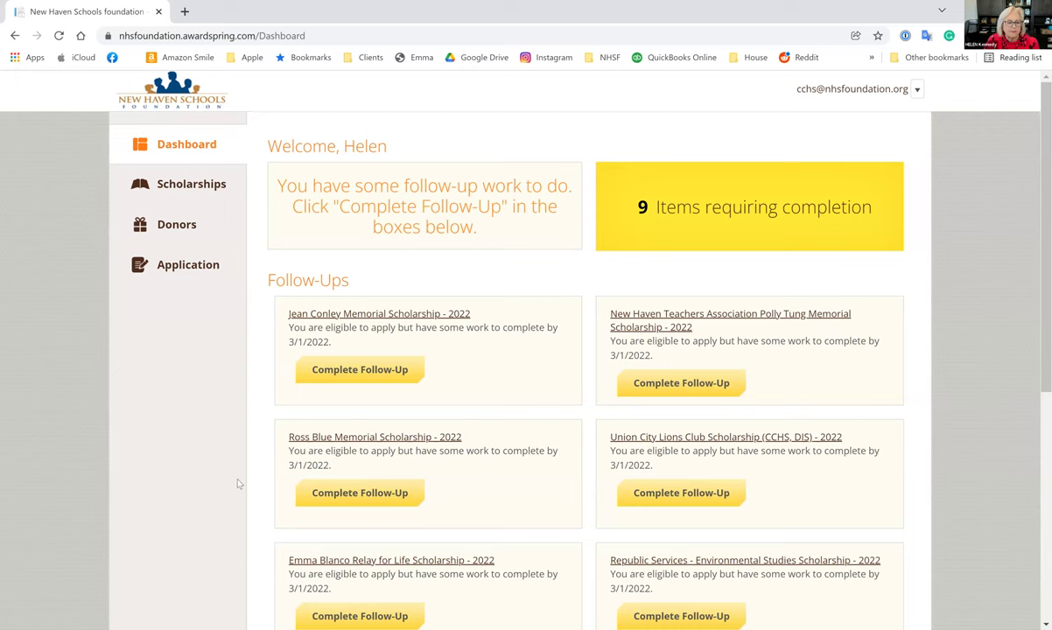
{"action": "scroll", "coordinate": [237, 481], "scroll_direction": "down", "scroll_amount": 4}
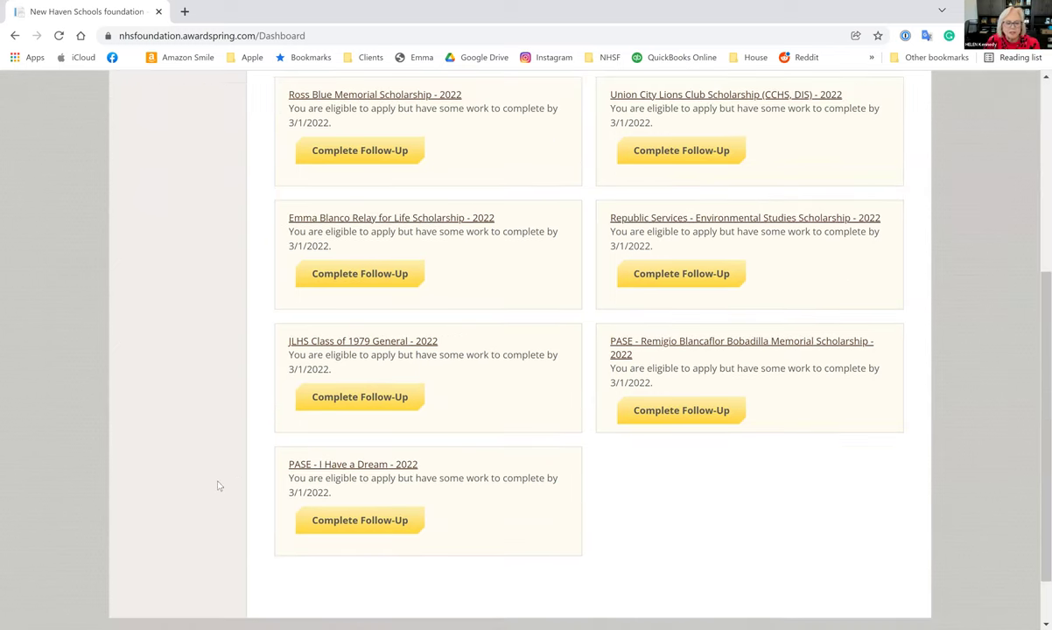
{"action": "scroll", "coordinate": [218, 480], "scroll_direction": "up", "scroll_amount": 4}
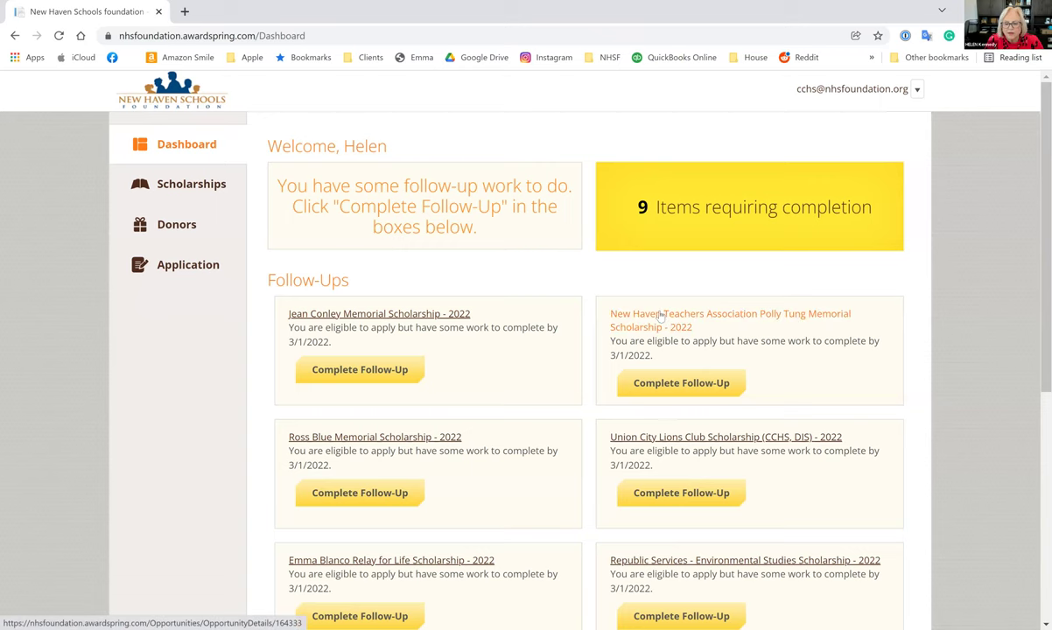
{"action": "scroll", "coordinate": [658, 310], "scroll_direction": "down", "scroll_amount": 1}
{"action": "scroll", "coordinate": [658, 310], "scroll_direction": "down", "scroll_amount": 1}
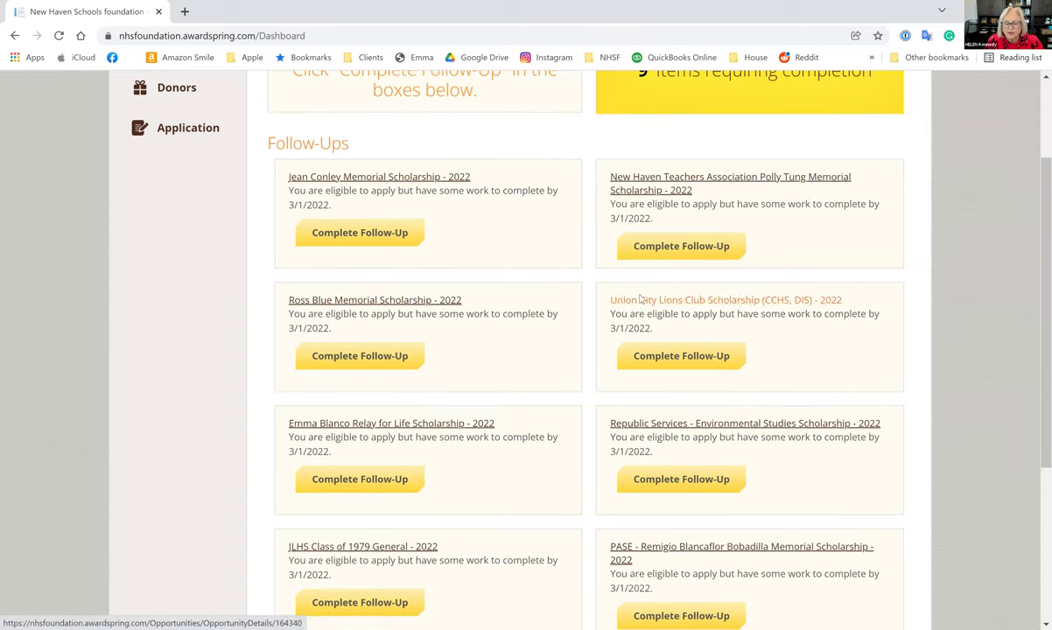
- Open the Union City Lions Club Scholarship follow-up and read its overview
{"action": "left_click", "coordinate": [666, 358]}
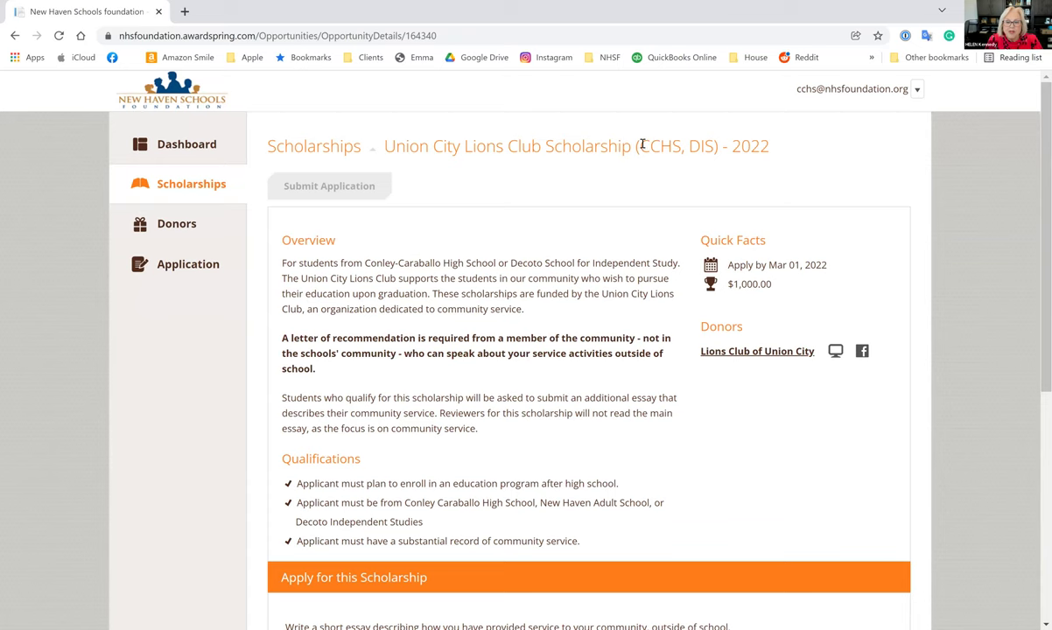
{"action": "scroll", "coordinate": [634, 159], "scroll_direction": "down", "scroll_amount": 3}
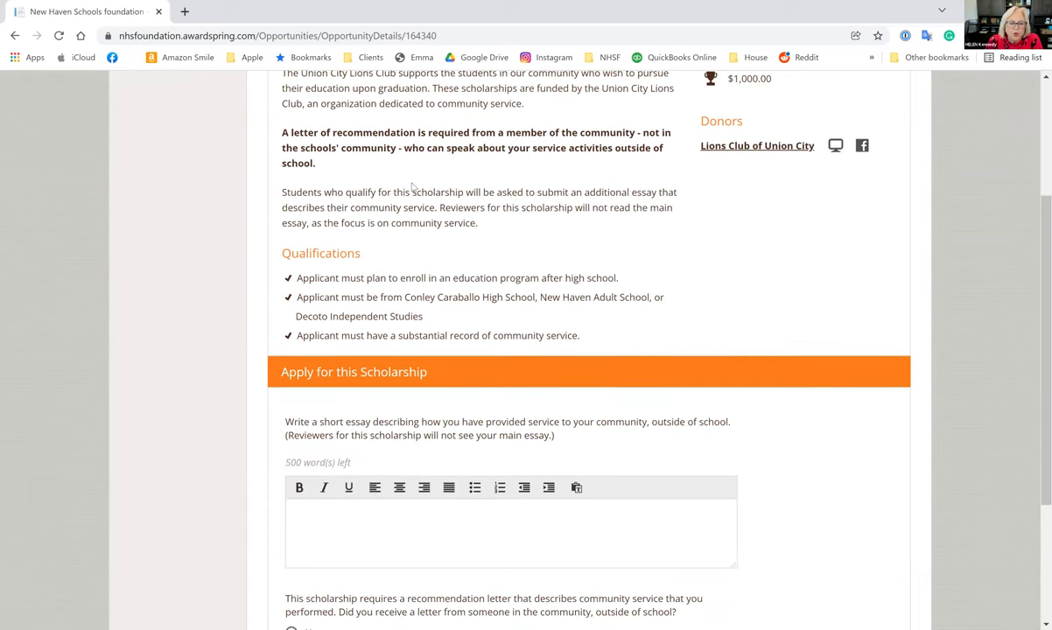
{"action": "scroll", "coordinate": [412, 186], "scroll_direction": "down", "scroll_amount": 2}
{"action": "scroll", "coordinate": [412, 186], "scroll_direction": "up", "scroll_amount": 2}
{"action": "scroll", "coordinate": [412, 185], "scroll_direction": "up", "scroll_amount": 3}
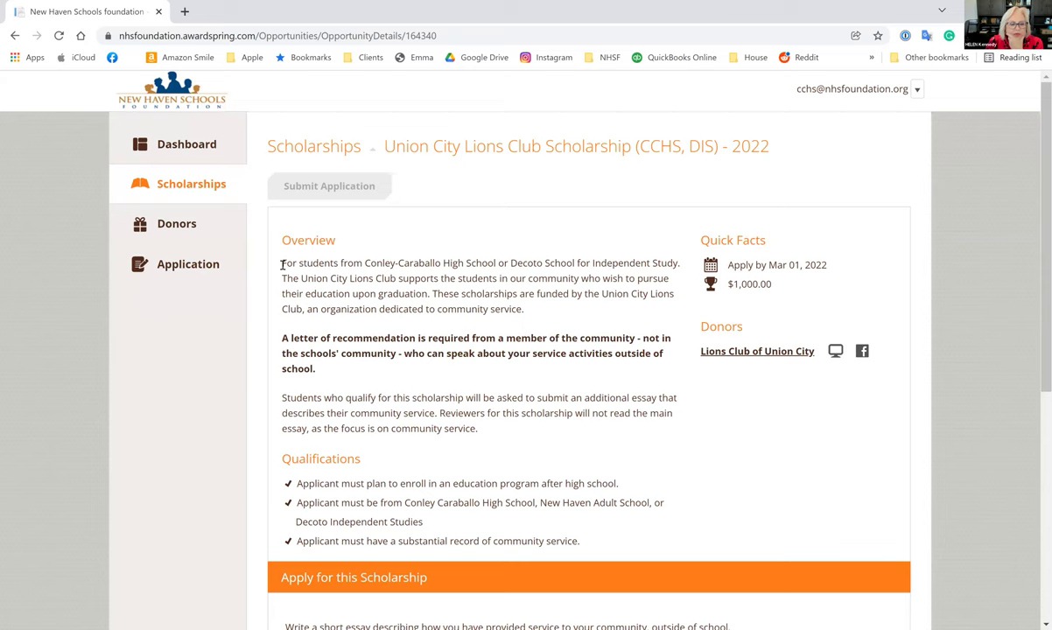
{"action": "scroll", "coordinate": [282, 265], "scroll_direction": "down", "scroll_amount": 1}
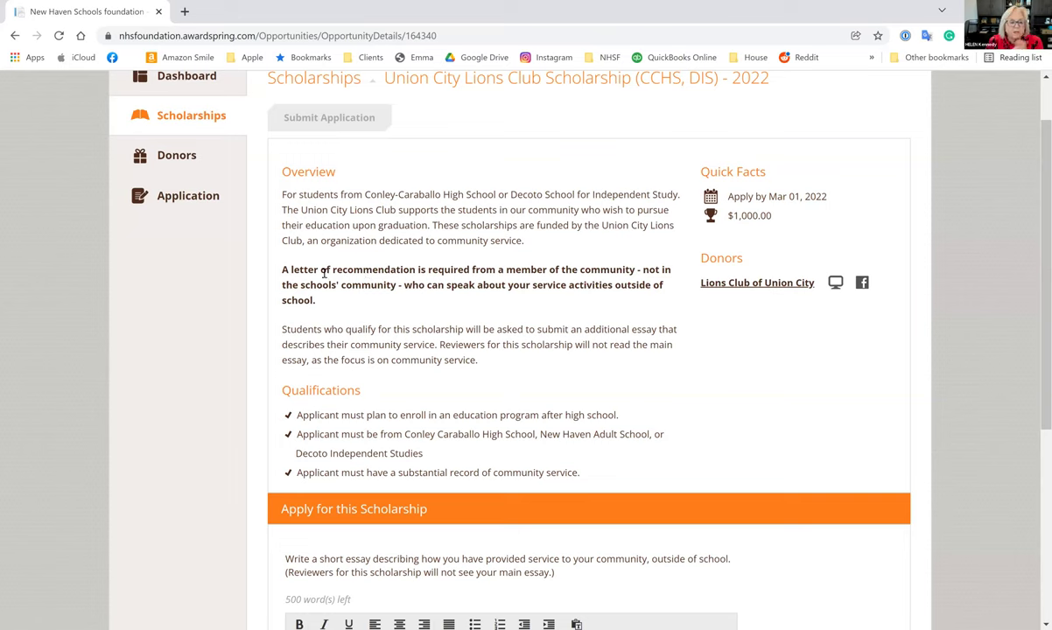
- Highlight the recommendation-letter requirement and the 'community service' essay topic in the Apply section
{"action": "left_click_drag", "start_coordinate": [283, 271], "coordinate": [570, 297]}
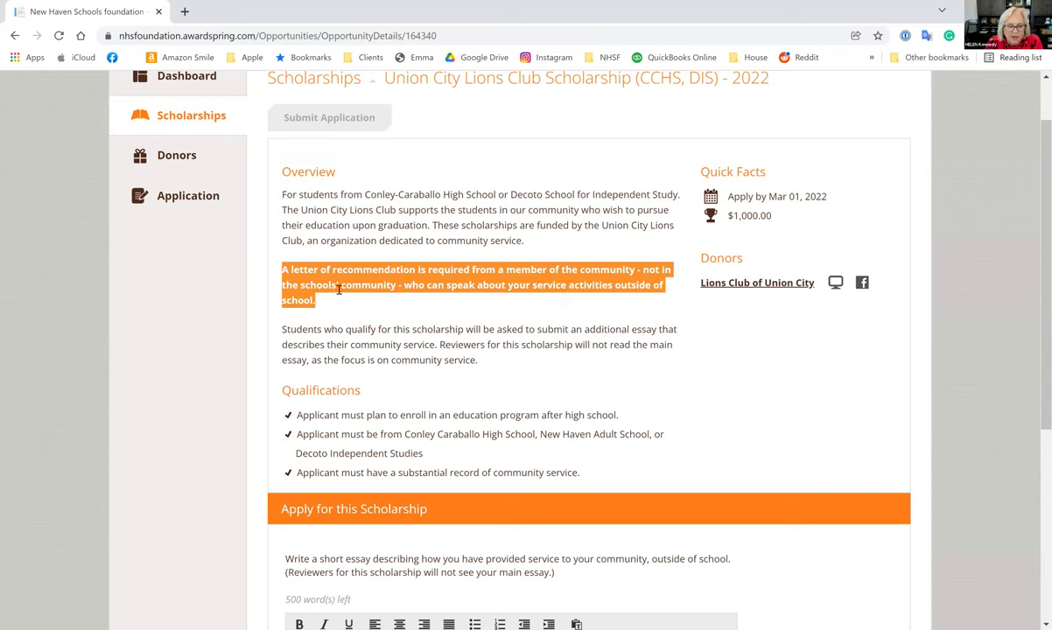
{"action": "left_click", "coordinate": [282, 330]}
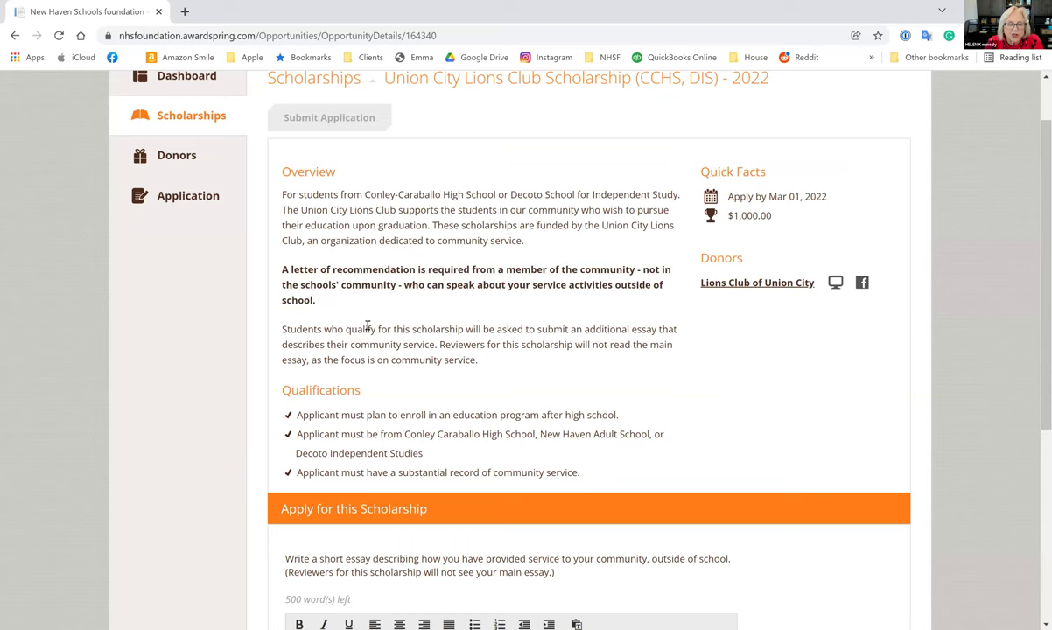
{"action": "left_click_drag", "start_coordinate": [351, 344], "coordinate": [432, 342]}
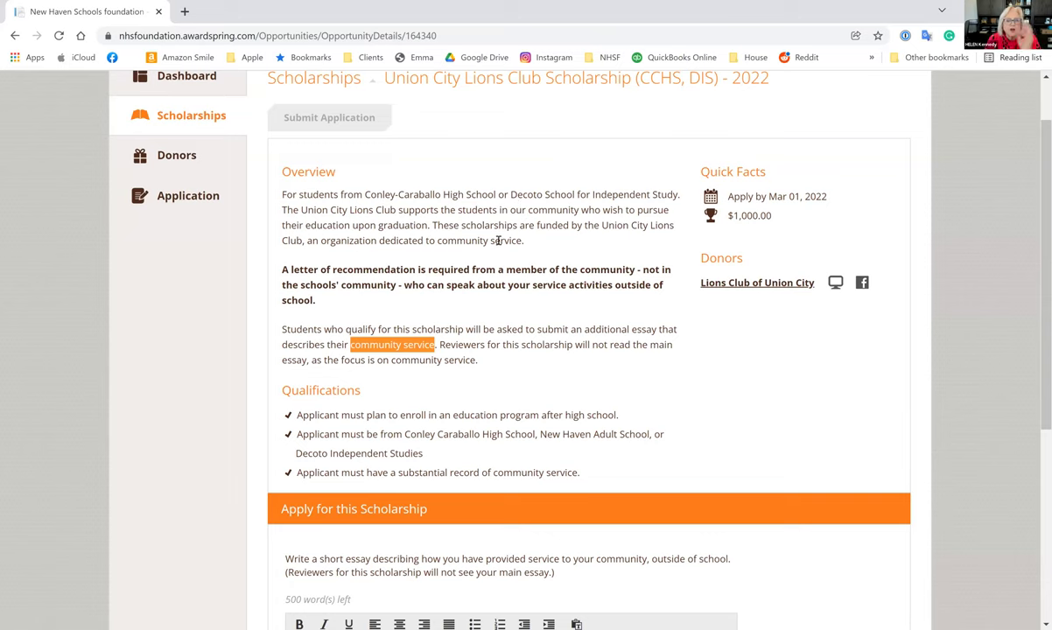
{"action": "scroll", "coordinate": [476, 246], "scroll_direction": "down", "scroll_amount": 1}
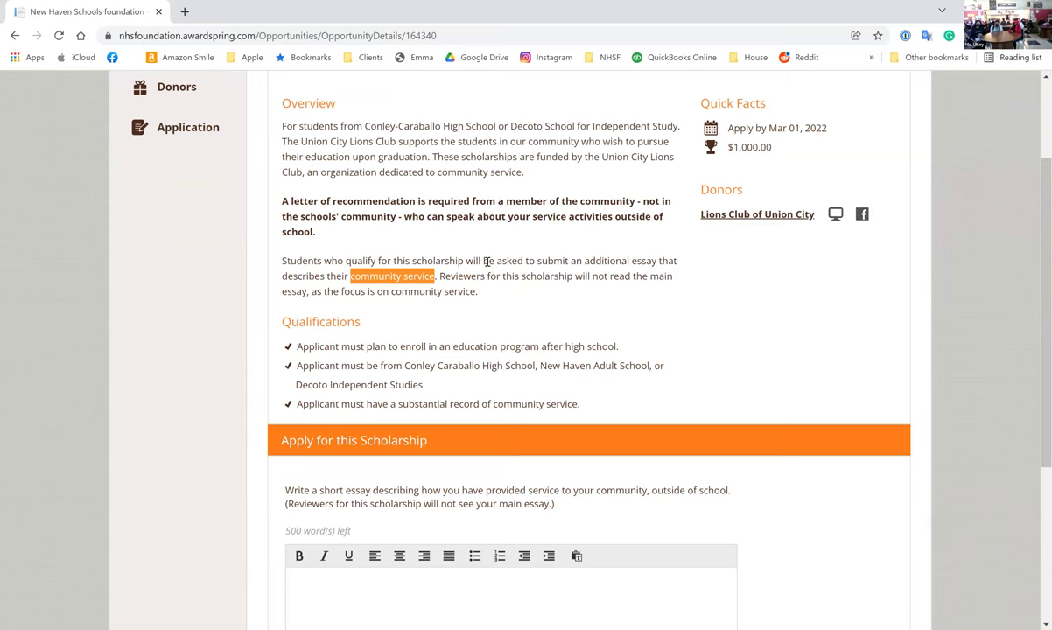
{"action": "scroll", "coordinate": [487, 261], "scroll_direction": "down", "scroll_amount": 2}
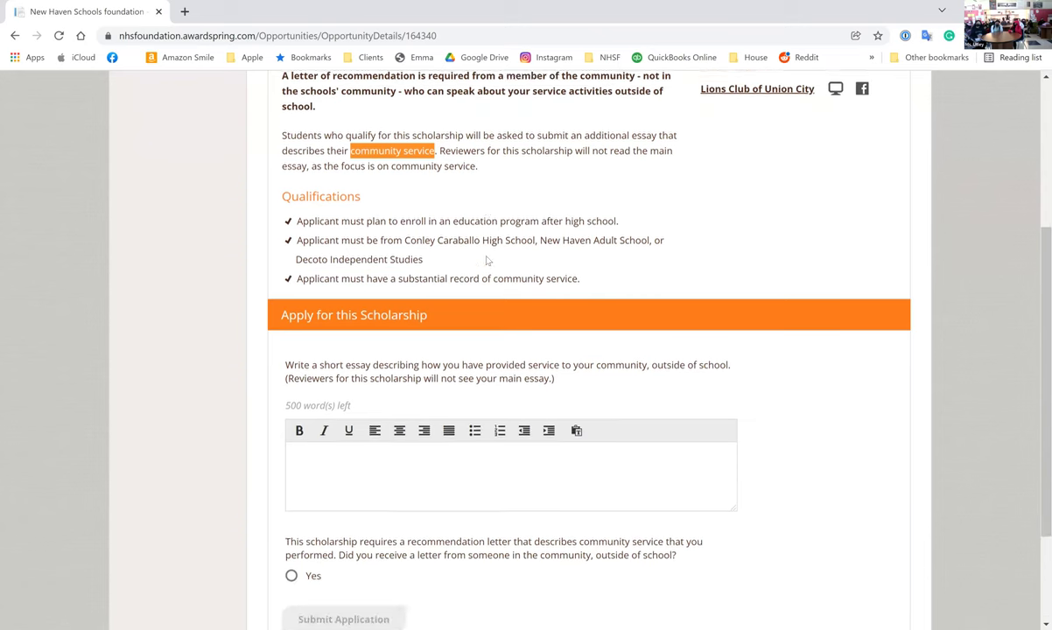
{"action": "scroll", "coordinate": [487, 261], "scroll_direction": "up", "scroll_amount": 2}
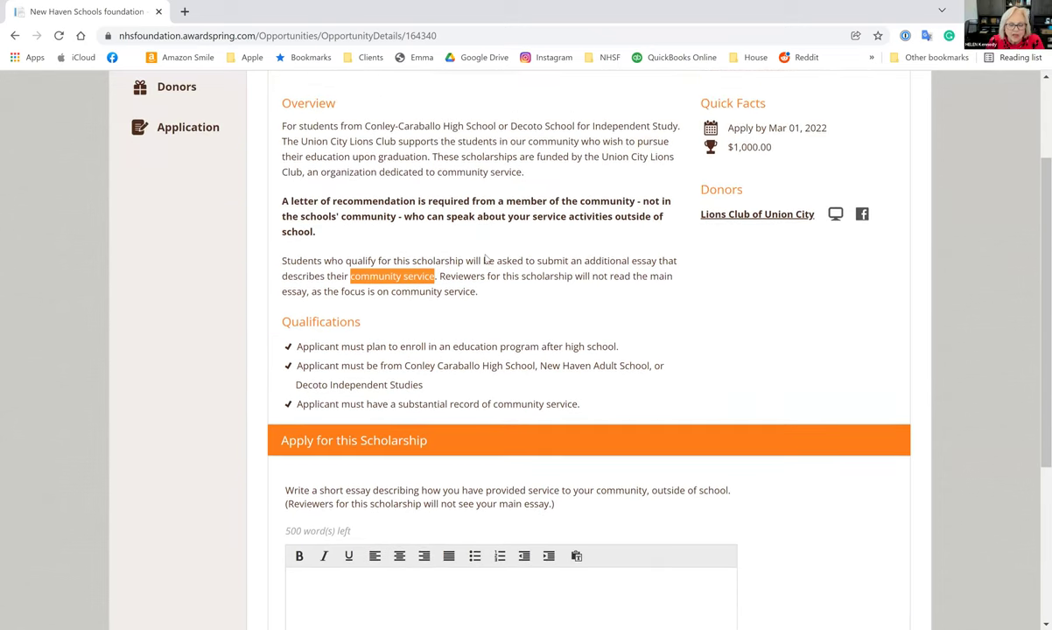
{"action": "scroll", "coordinate": [486, 261], "scroll_direction": "down", "scroll_amount": 4}
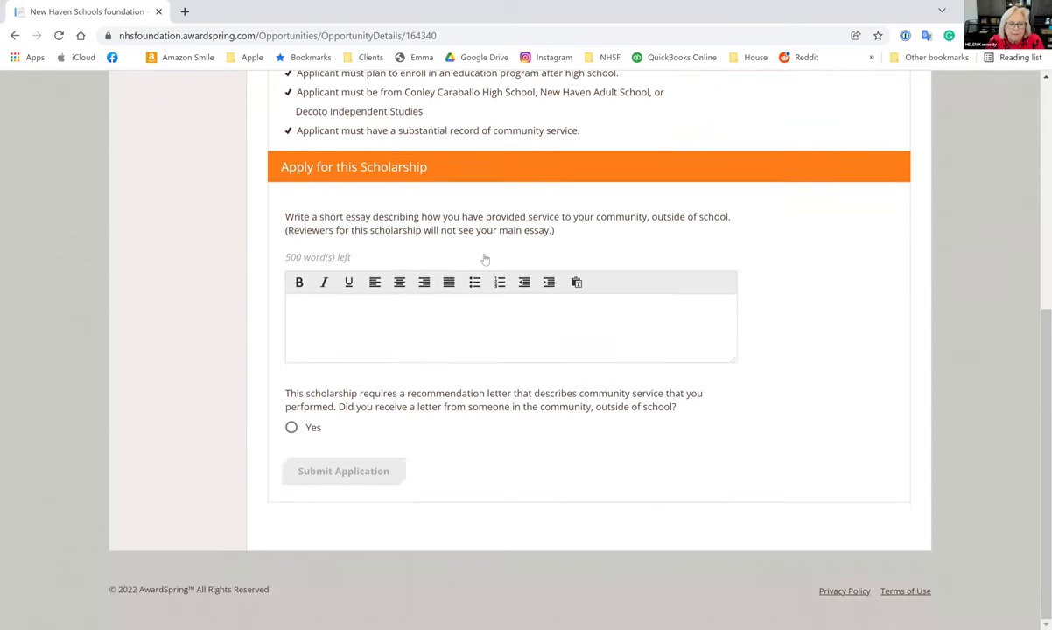
{"action": "scroll", "coordinate": [485, 259], "scroll_direction": "up", "scroll_amount": 3}
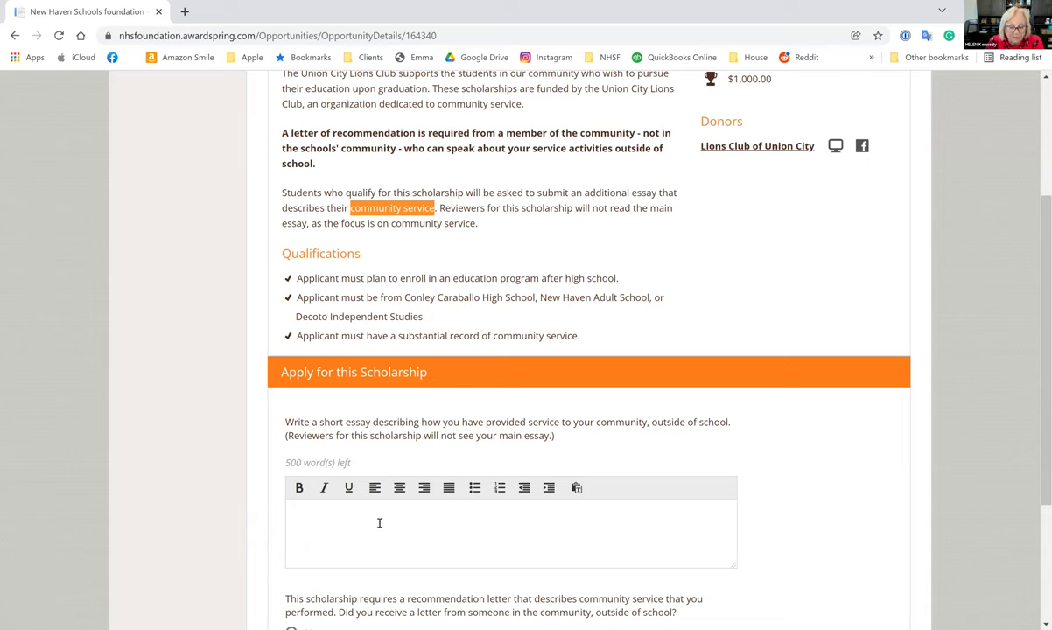
- Write placeholder essay text 'kfjd;ajfd;lajk' in the community service essay box
{"action": "left_click", "coordinate": [376, 540]}
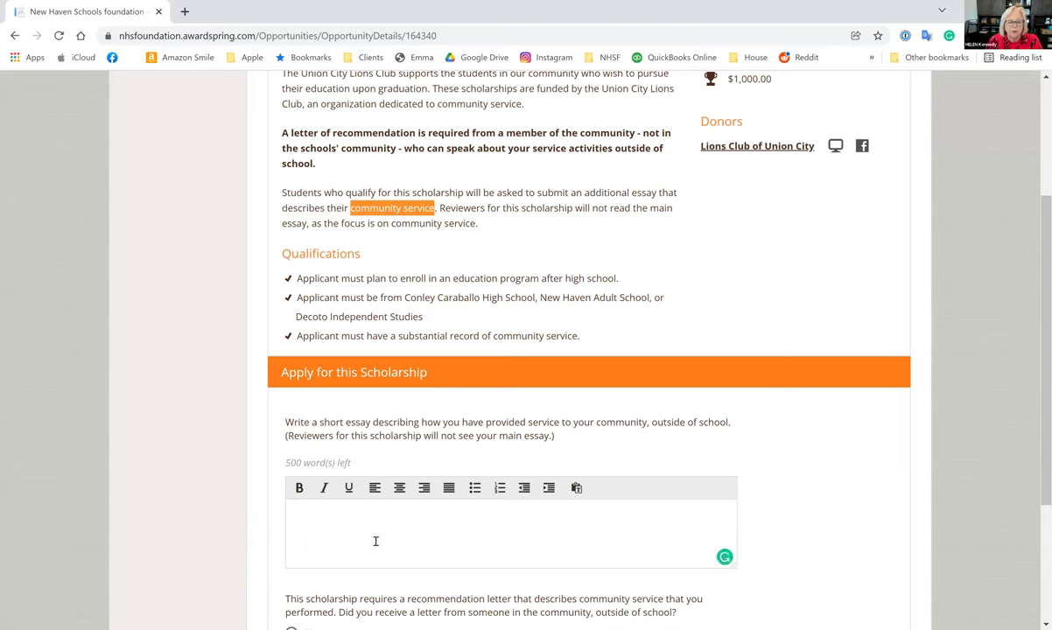
{"action": "scroll", "coordinate": [387, 540], "scroll_direction": "down", "scroll_amount": 3}
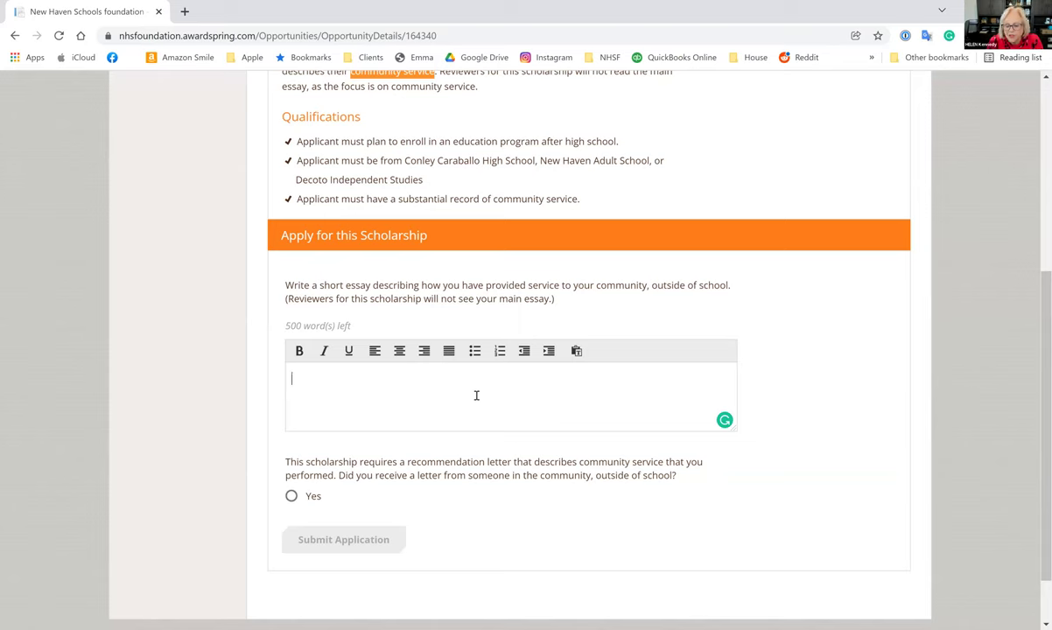
{"action": "type", "text": "fjd;ajfd;lajk"}
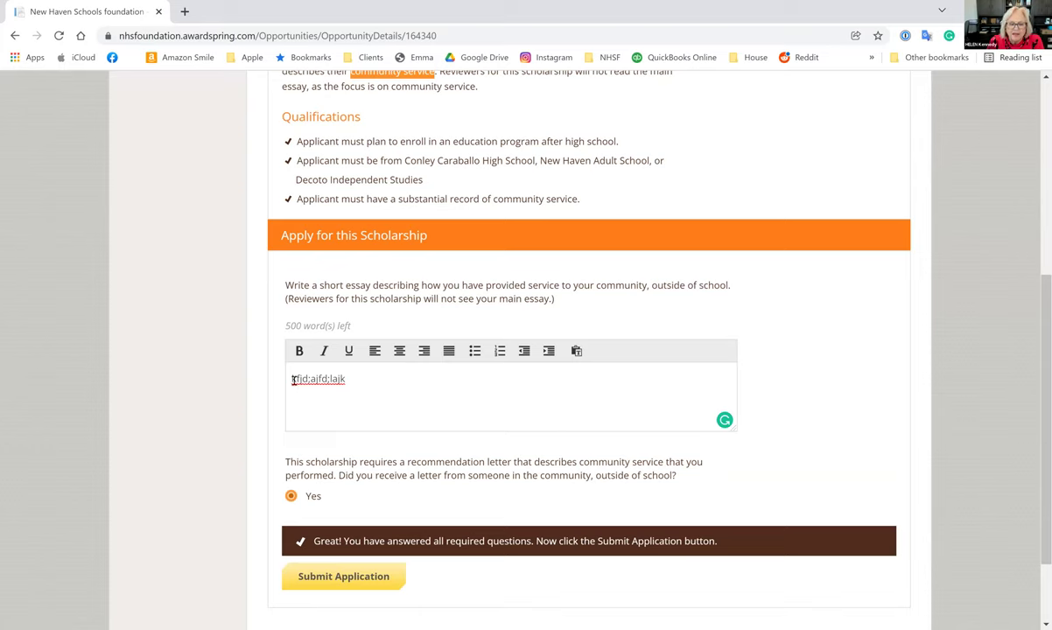
{"action": "left_click_drag", "start_coordinate": [293, 376], "coordinate": [385, 376]}
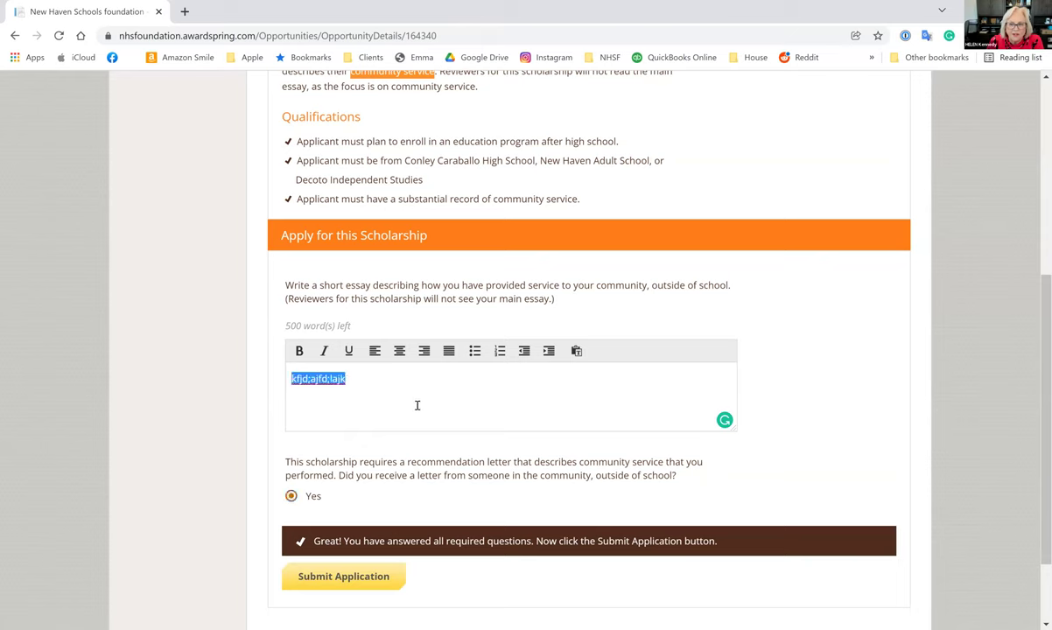
{"action": "left_click", "coordinate": [417, 406]}
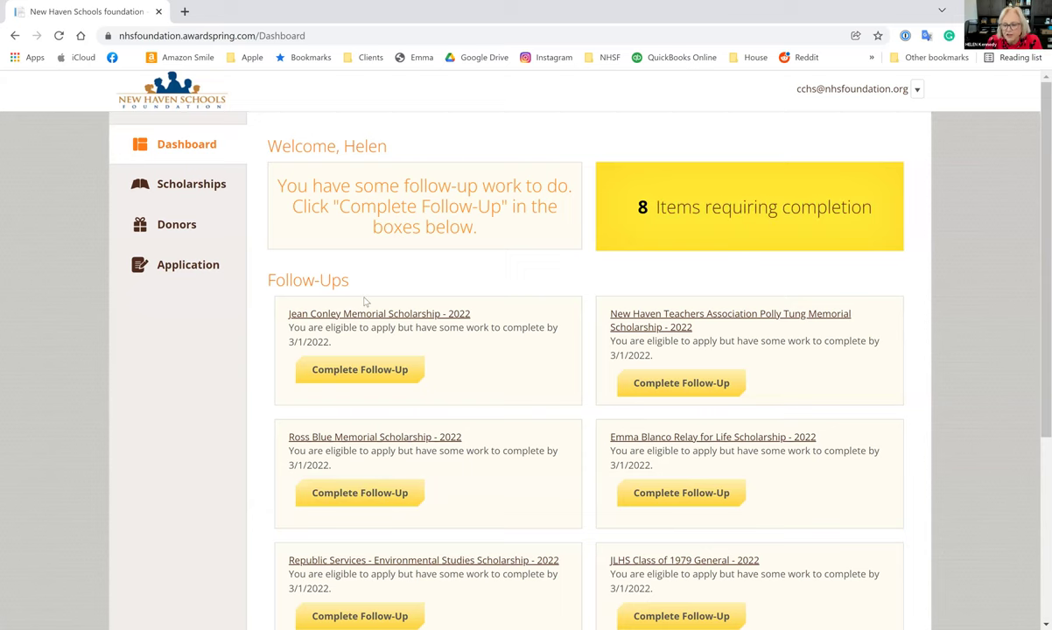
{"action": "scroll", "coordinate": [364, 271], "scroll_direction": "down", "scroll_amount": 1}
{"action": "scroll", "coordinate": [364, 266], "scroll_direction": "down", "scroll_amount": 1}
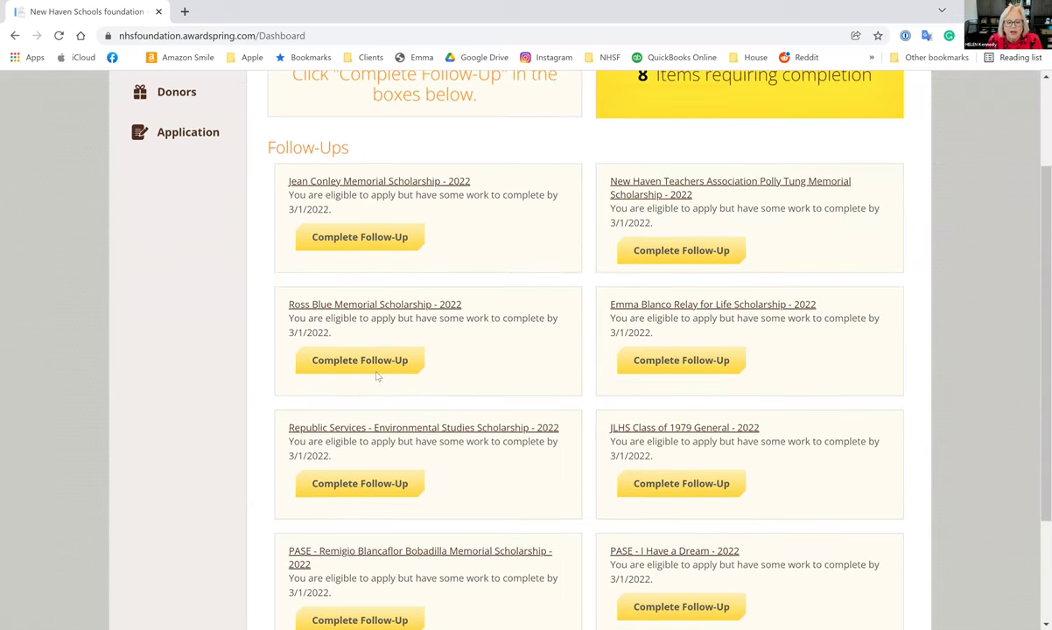
{"action": "scroll", "coordinate": [383, 324], "scroll_direction": "down", "scroll_amount": 1}
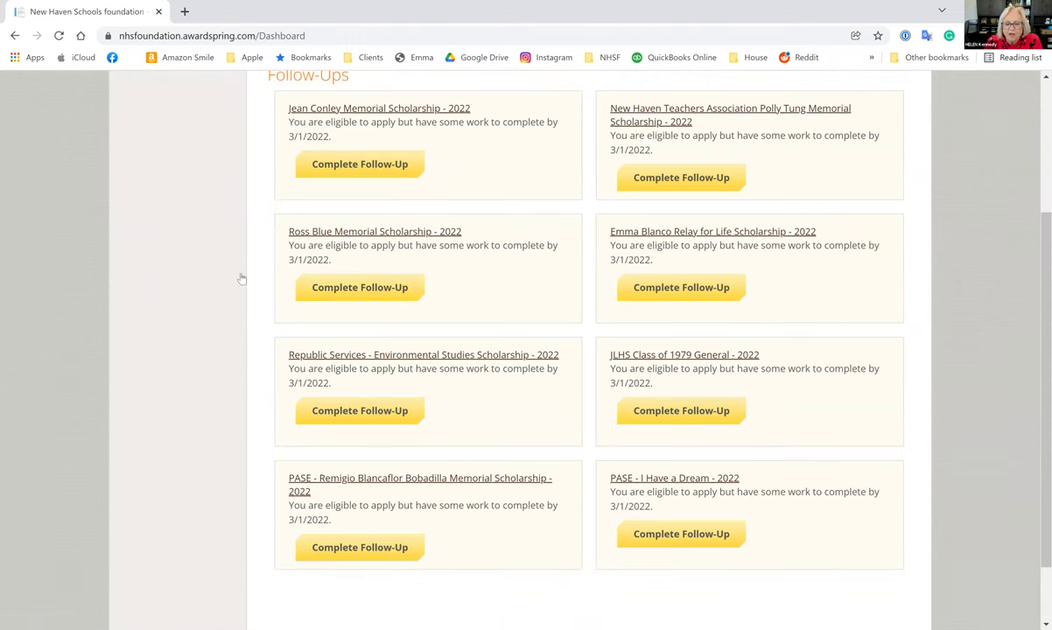
{"action": "left_click", "coordinate": [353, 555]}
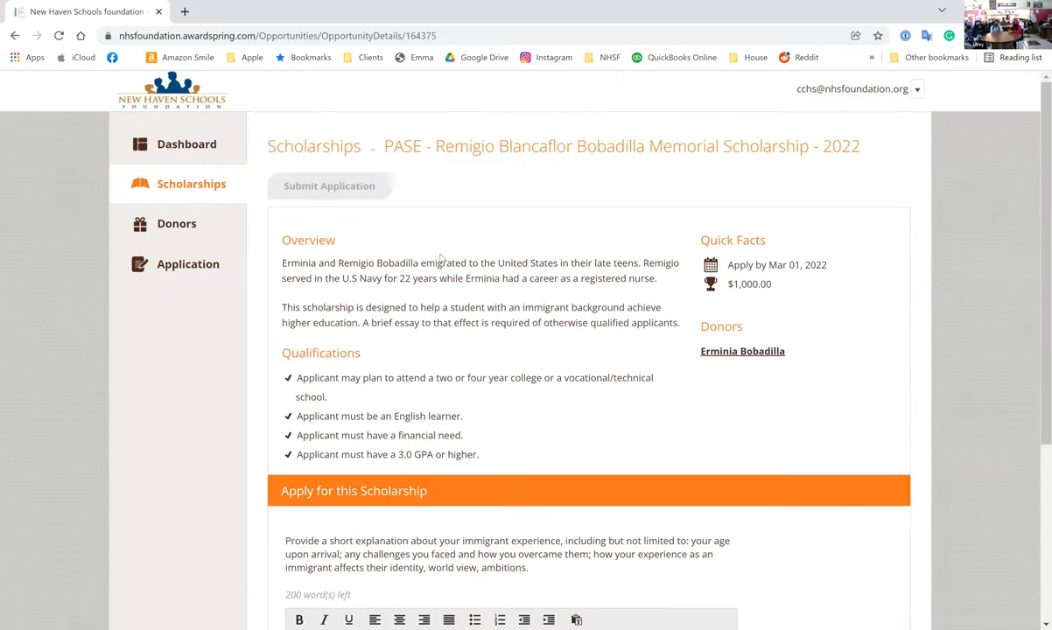
{"action": "scroll", "coordinate": [442, 259], "scroll_direction": "down", "scroll_amount": 3}
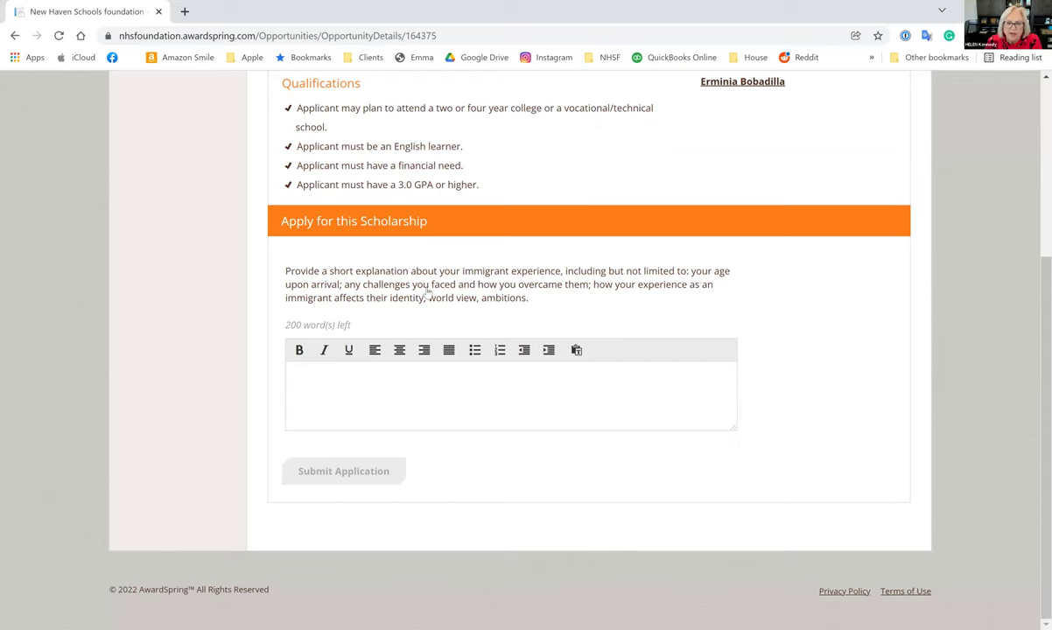
{"action": "scroll", "coordinate": [428, 293], "scroll_direction": "up", "scroll_amount": 1}
{"action": "scroll", "coordinate": [429, 289], "scroll_direction": "up", "scroll_amount": 3}
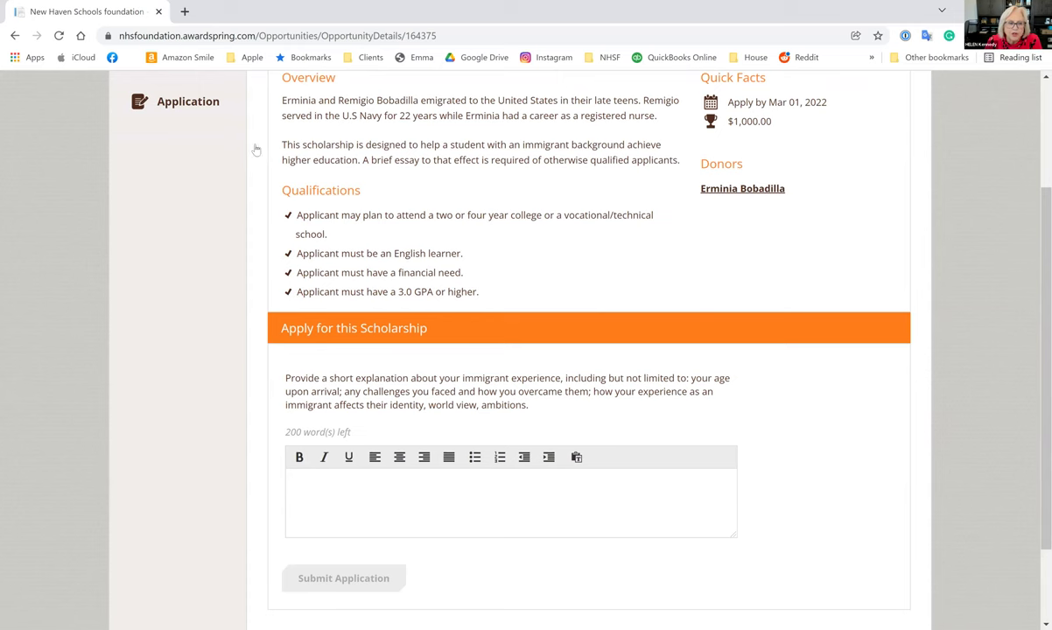
{"action": "left_click", "coordinate": [187, 149]}
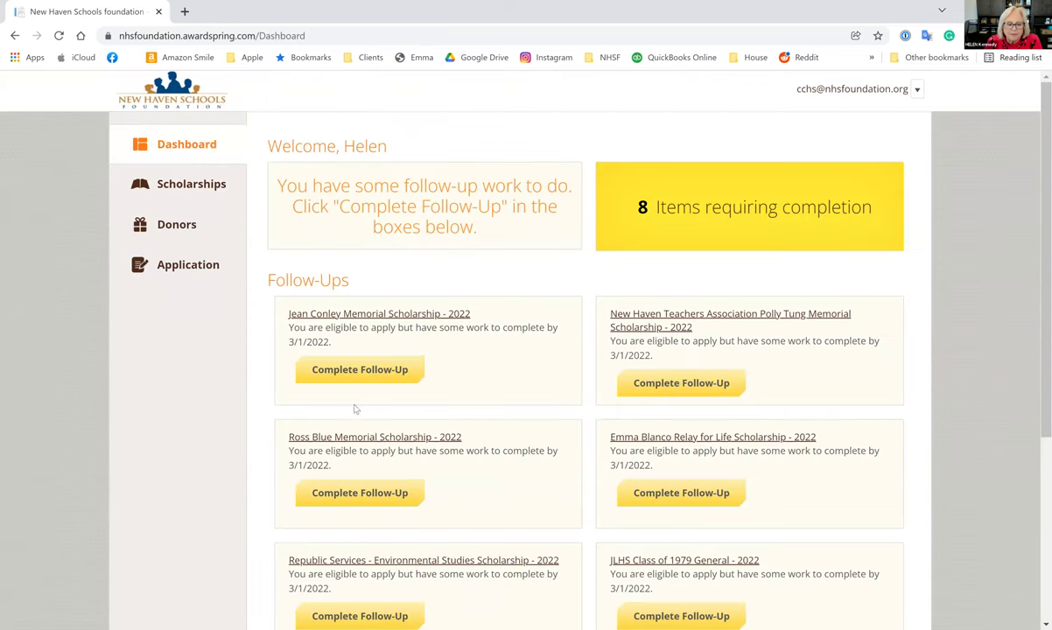
- Scroll through the Follow-Ups boxes, then open the full Scholarships list with statuses
{"action": "scroll", "coordinate": [545, 329], "scroll_direction": "down", "scroll_amount": 3}
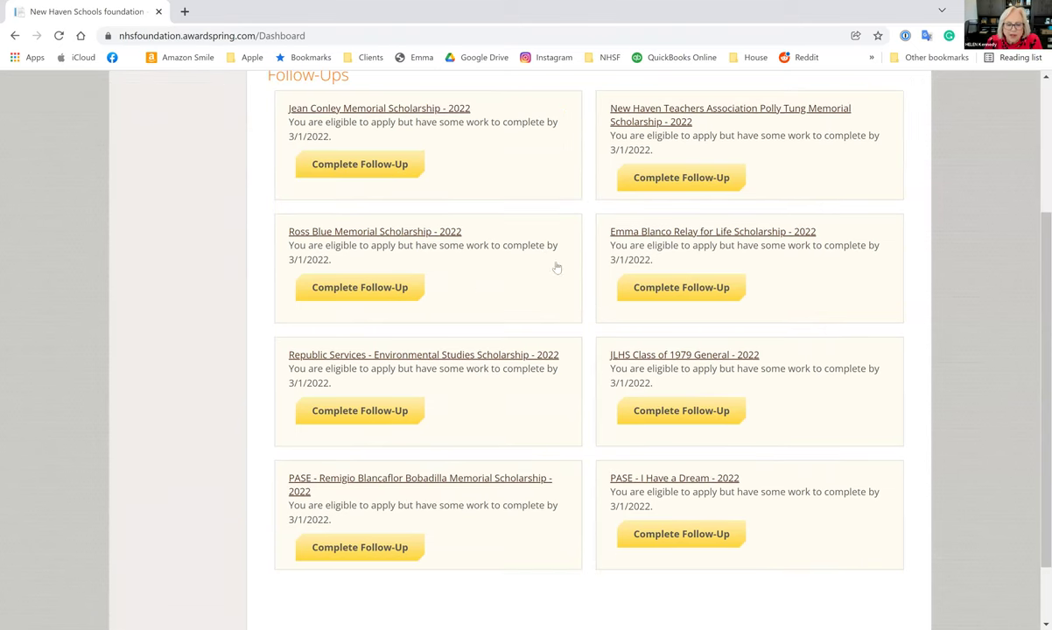
{"action": "scroll", "coordinate": [535, 310], "scroll_direction": "down", "scroll_amount": 1}
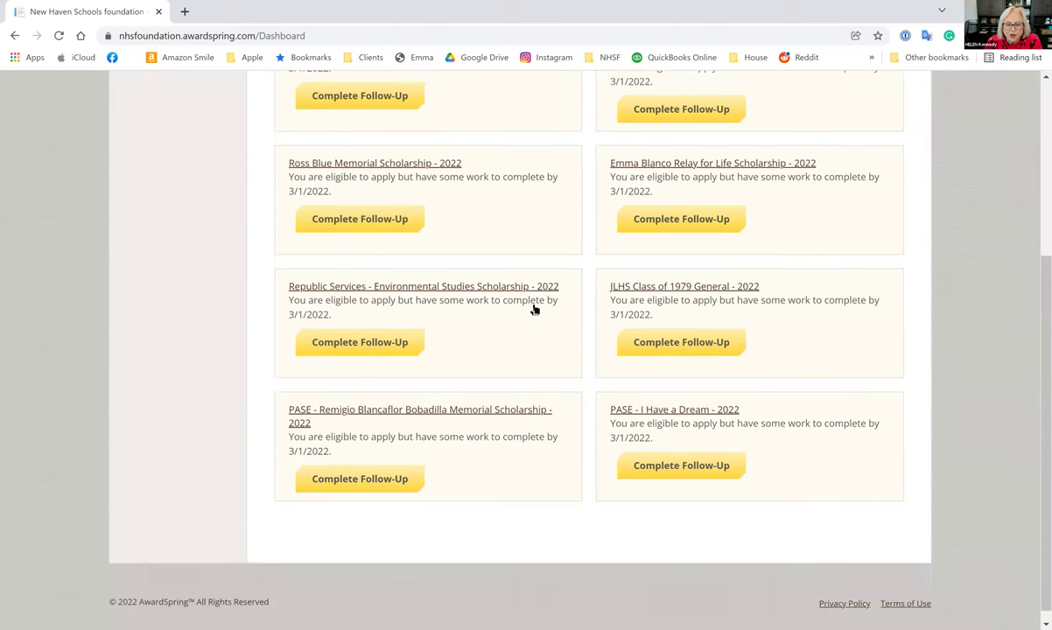
{"action": "scroll", "coordinate": [535, 309], "scroll_direction": "up", "scroll_amount": 4}
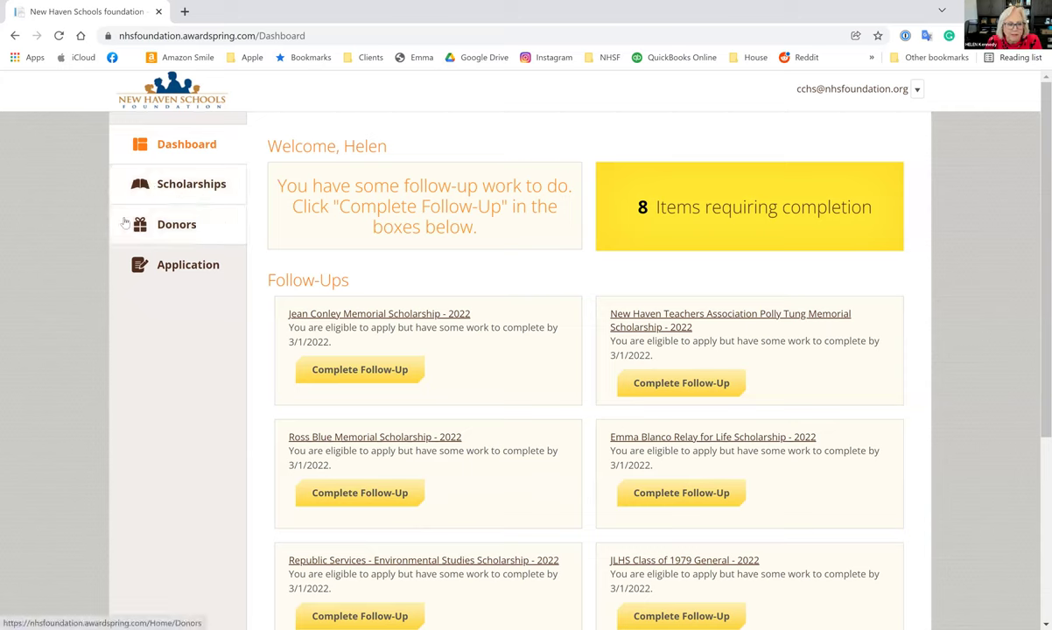
{"action": "left_click", "coordinate": [211, 178]}
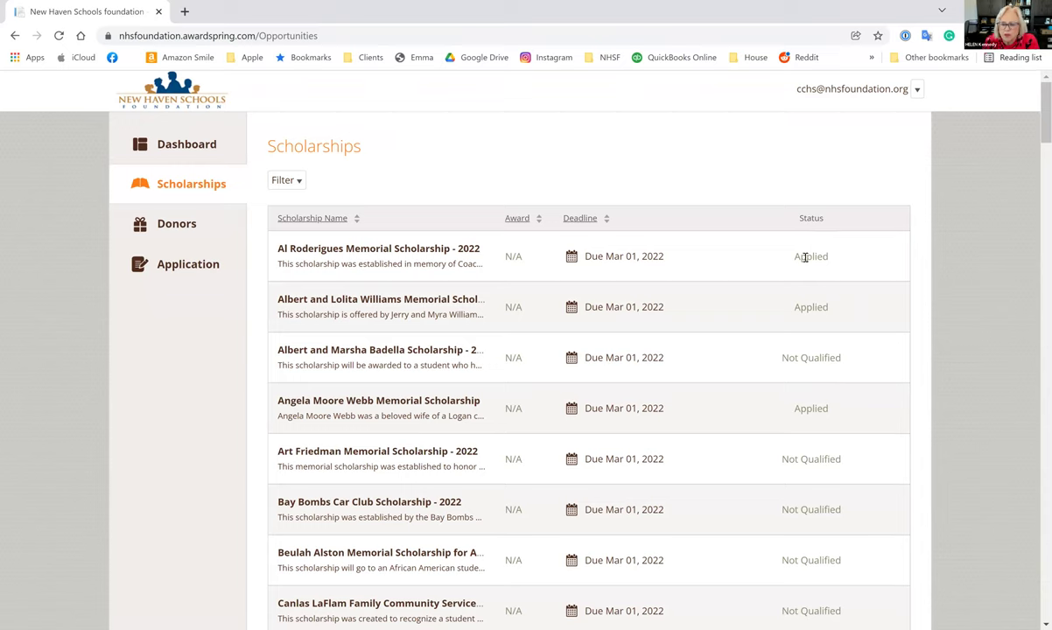
{"action": "left_click", "coordinate": [777, 271]}
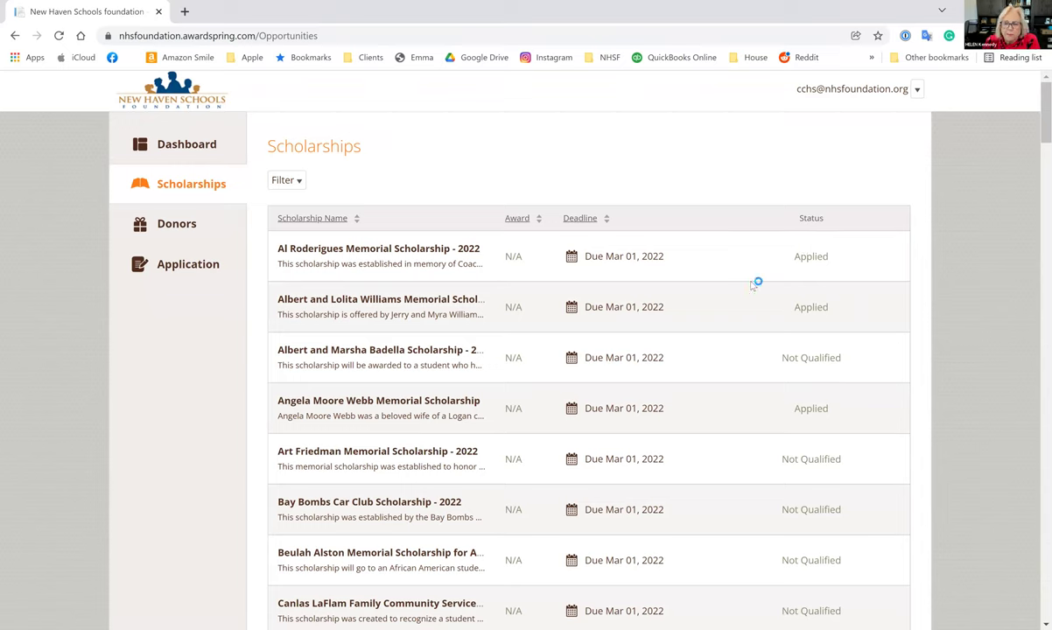
{"action": "double_click", "coordinate": [823, 254]}
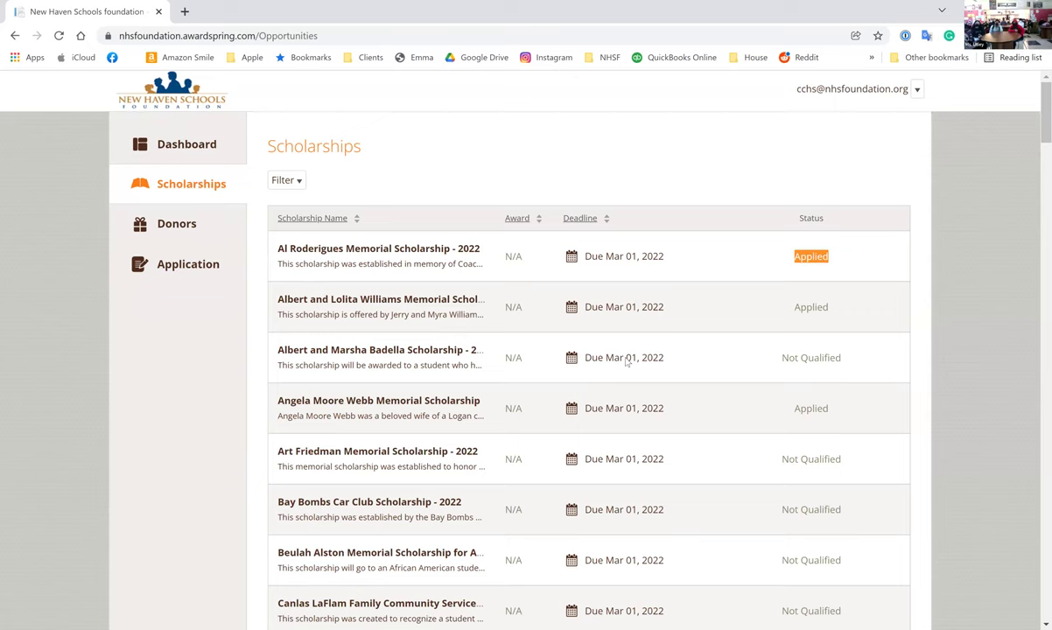
{"action": "scroll", "coordinate": [627, 362], "scroll_direction": "down", "scroll_amount": 1}
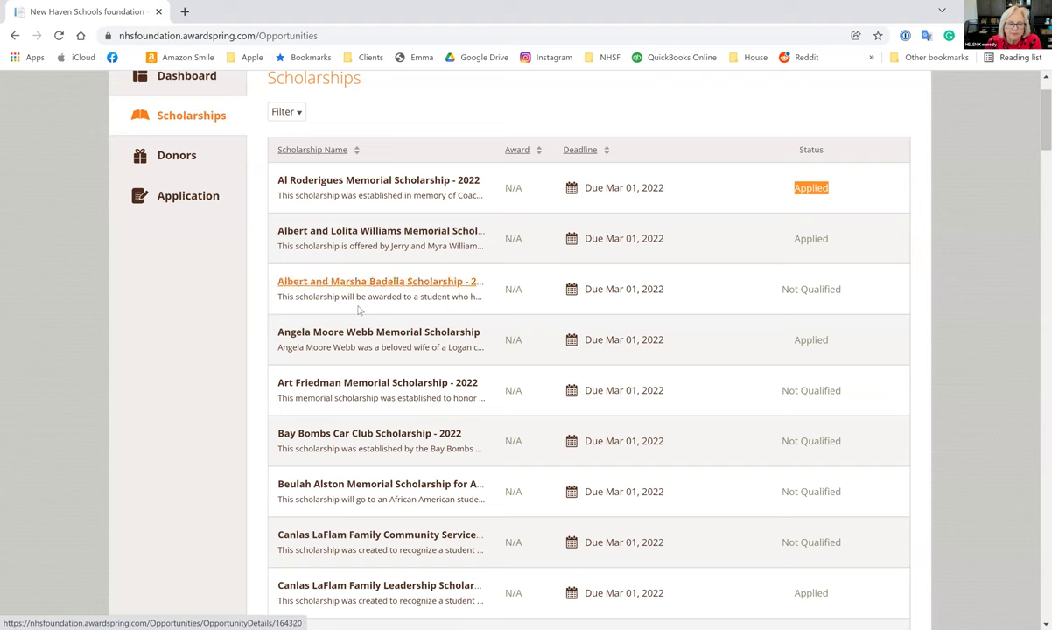
{"action": "scroll", "coordinate": [332, 162], "scroll_direction": "down", "scroll_amount": 2}
{"action": "scroll", "coordinate": [331, 158], "scroll_direction": "down", "scroll_amount": 1}
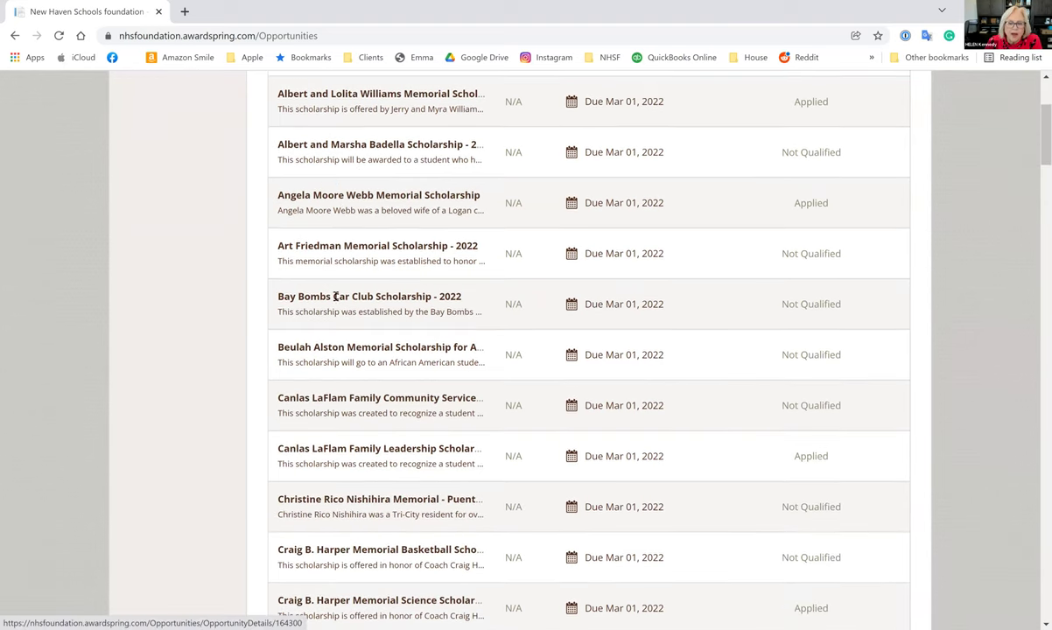
{"action": "scroll", "coordinate": [350, 293], "scroll_direction": "down", "scroll_amount": 3}
{"action": "scroll", "coordinate": [710, 230], "scroll_direction": "down", "scroll_amount": 2}
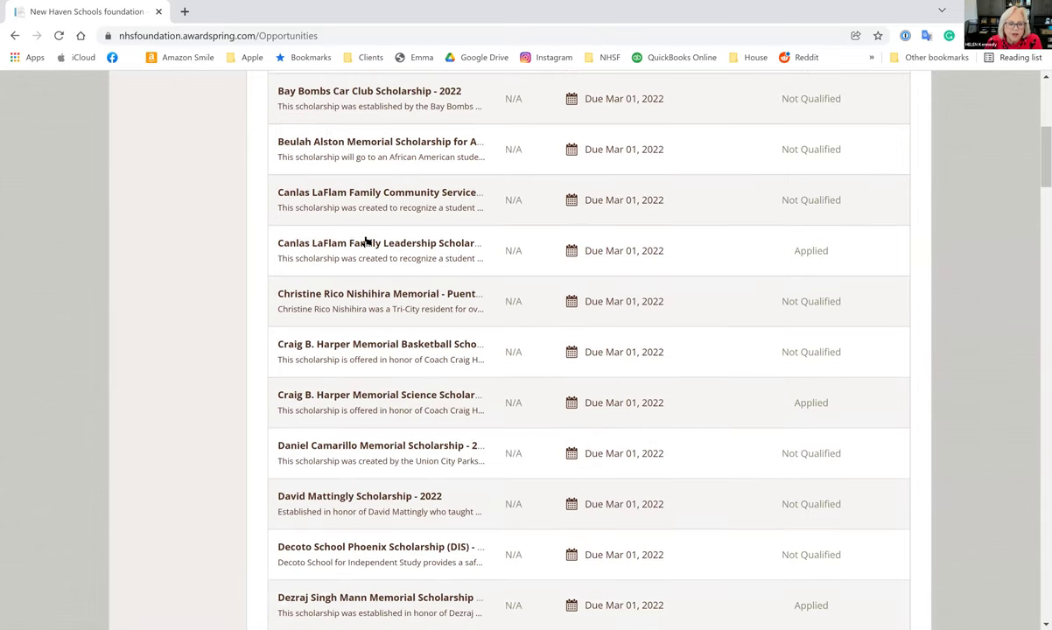
{"action": "scroll", "coordinate": [365, 305], "scroll_direction": "down", "scroll_amount": 5}
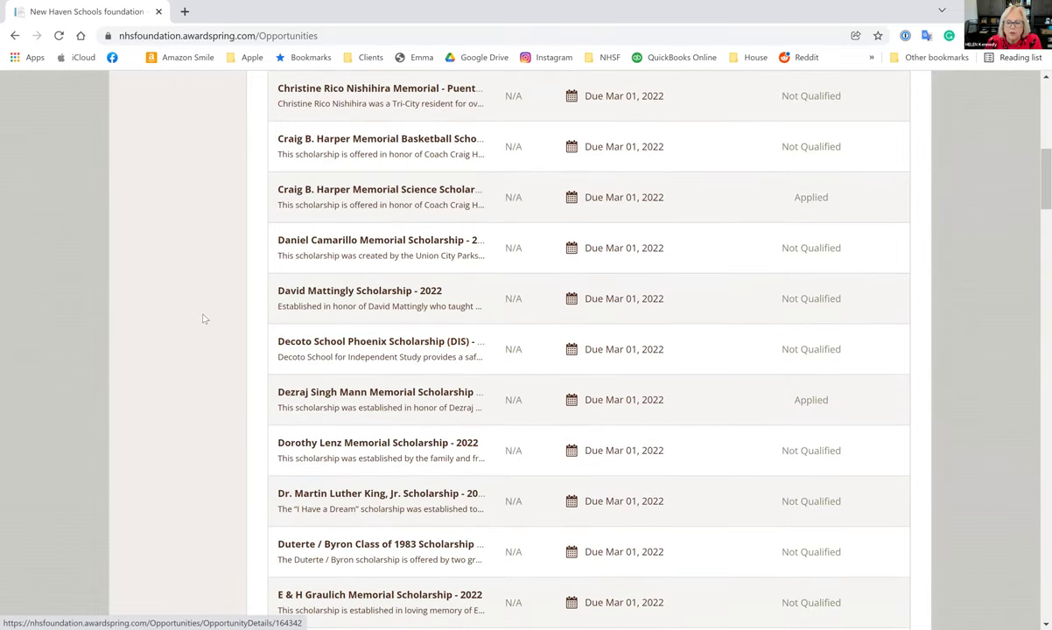
{"action": "scroll", "coordinate": [203, 317], "scroll_direction": "down", "scroll_amount": 5}
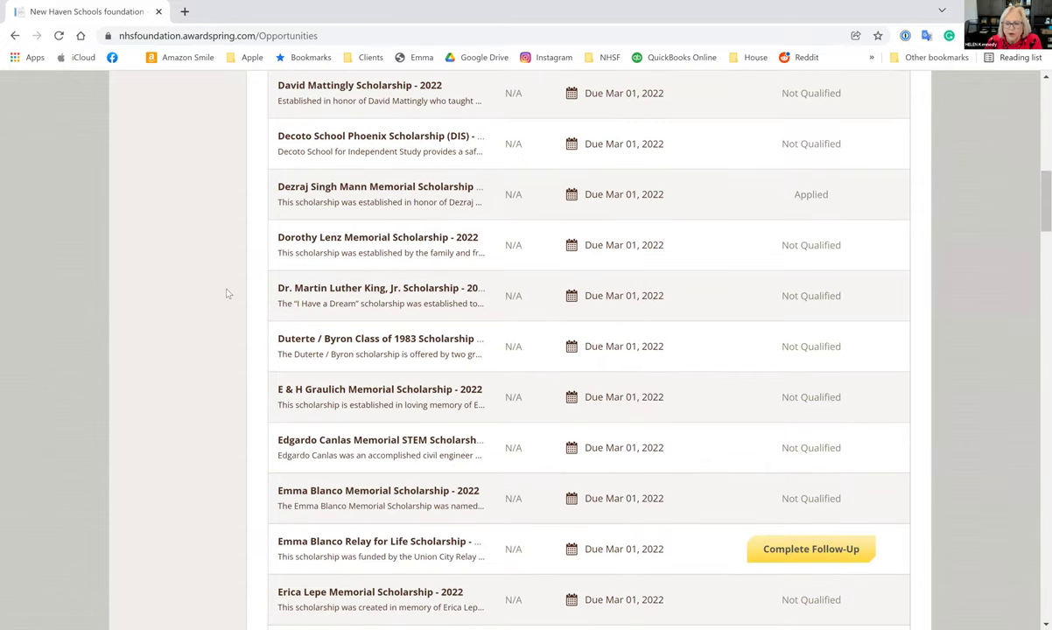
{"action": "scroll", "coordinate": [226, 294], "scroll_direction": "down", "scroll_amount": 5}
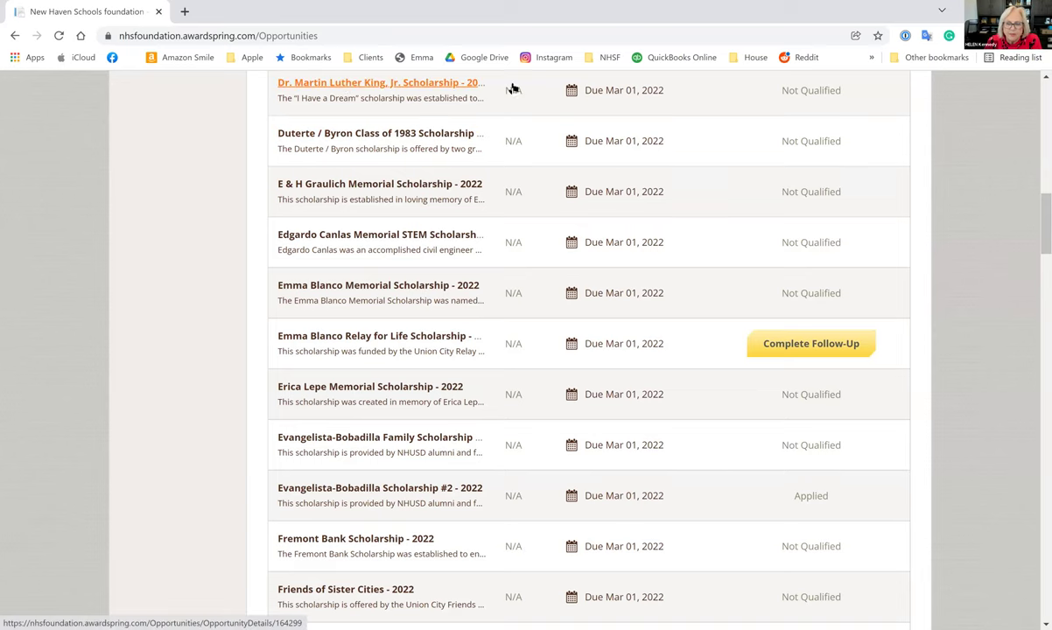
{"action": "scroll", "coordinate": [365, 198], "scroll_direction": "down", "scroll_amount": 5}
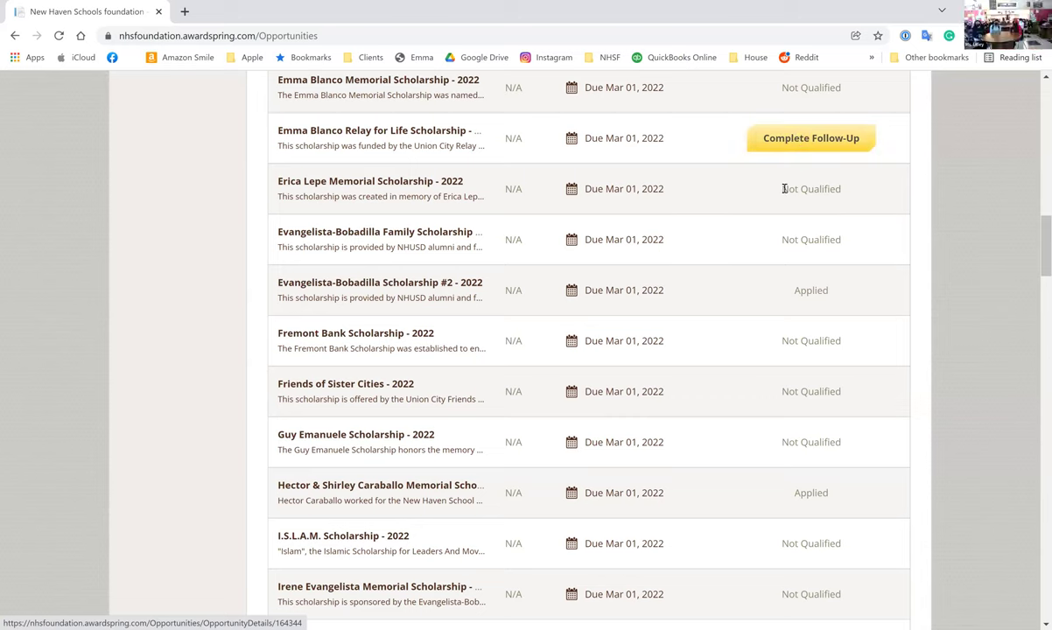
{"action": "left_click_drag", "start_coordinate": [843, 189], "coordinate": [780, 189]}
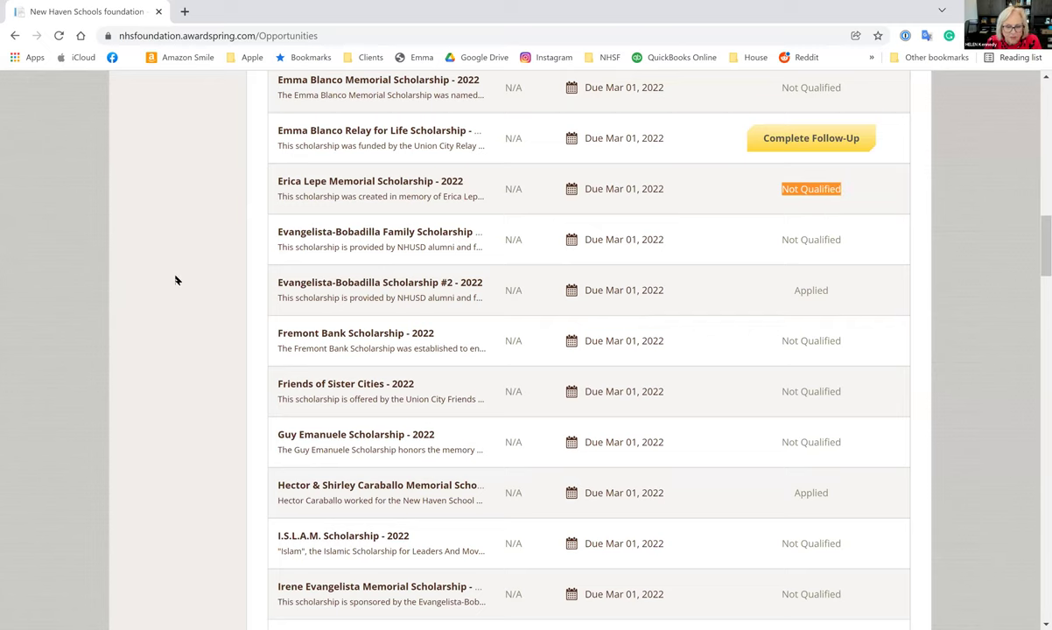
{"action": "scroll", "coordinate": [179, 279], "scroll_direction": "down", "scroll_amount": 1}
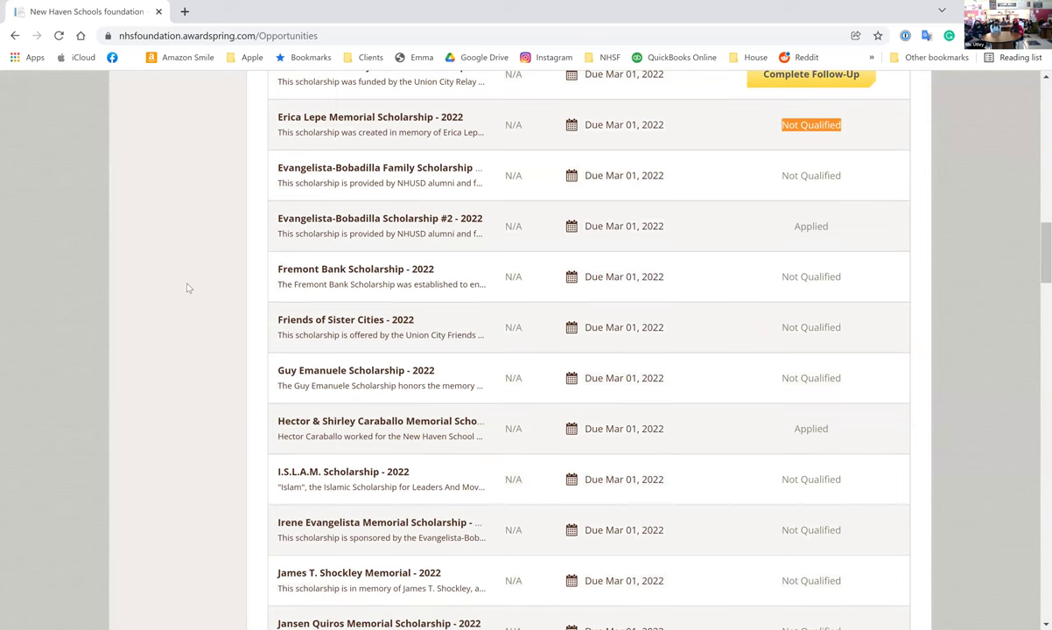
{"action": "scroll", "coordinate": [187, 288], "scroll_direction": "down", "scroll_amount": 3}
{"action": "scroll", "coordinate": [186, 288], "scroll_direction": "down", "scroll_amount": 7}
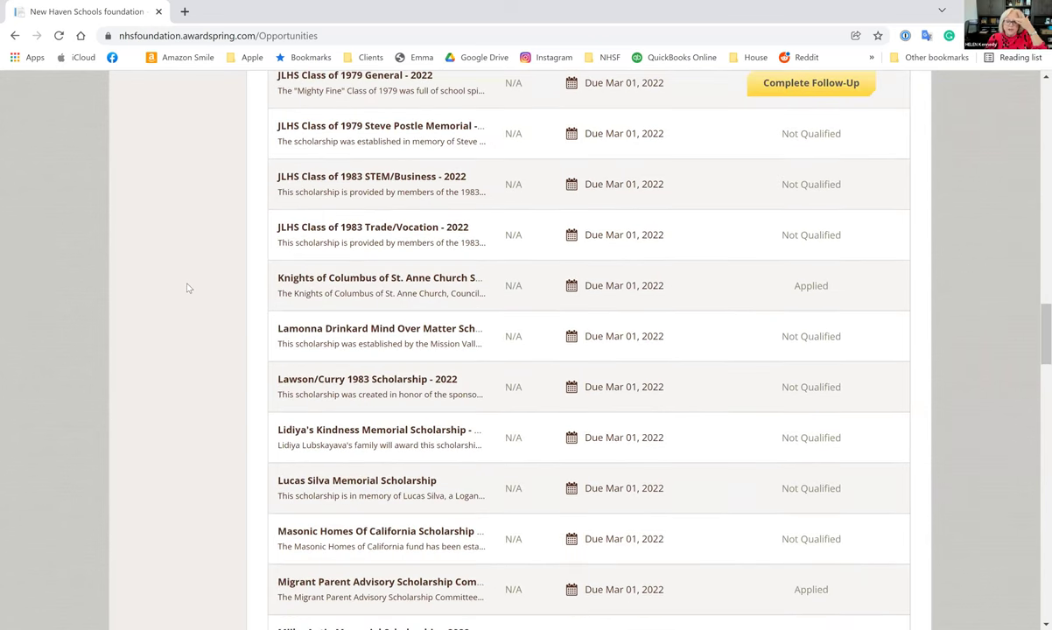
{"action": "scroll", "coordinate": [186, 288], "scroll_direction": "down", "scroll_amount": 5}
{"action": "scroll", "coordinate": [186, 288], "scroll_direction": "down", "scroll_amount": 3}
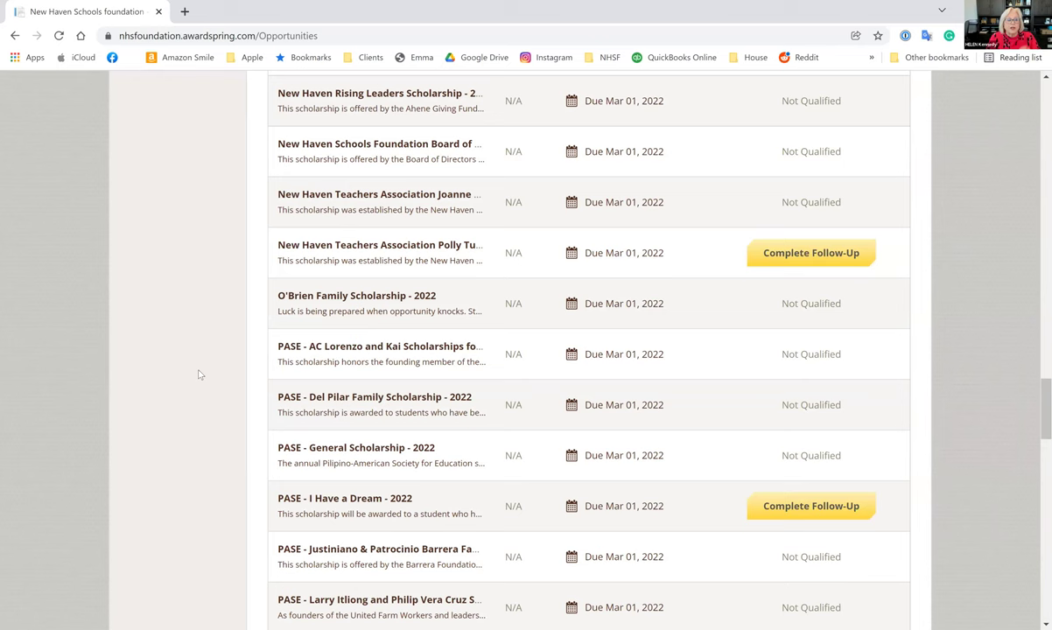
{"action": "scroll", "coordinate": [197, 367], "scroll_direction": "down", "scroll_amount": 3}
{"action": "scroll", "coordinate": [185, 292], "scroll_direction": "down", "scroll_amount": 2}
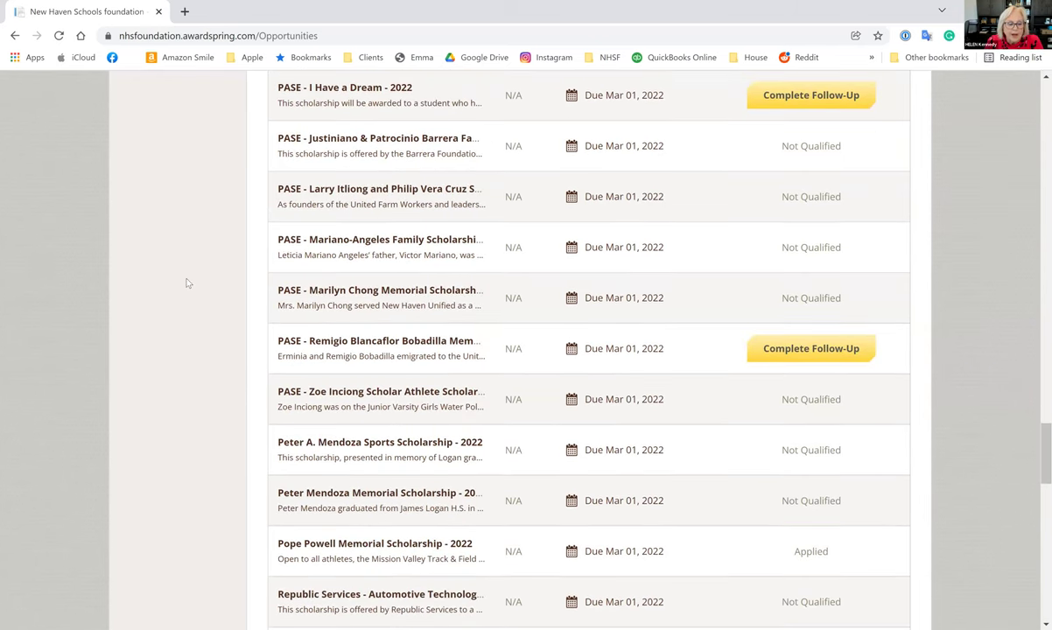
{"action": "scroll", "coordinate": [187, 283], "scroll_direction": "down", "scroll_amount": 3}
{"action": "scroll", "coordinate": [185, 261], "scroll_direction": "down", "scroll_amount": 4}
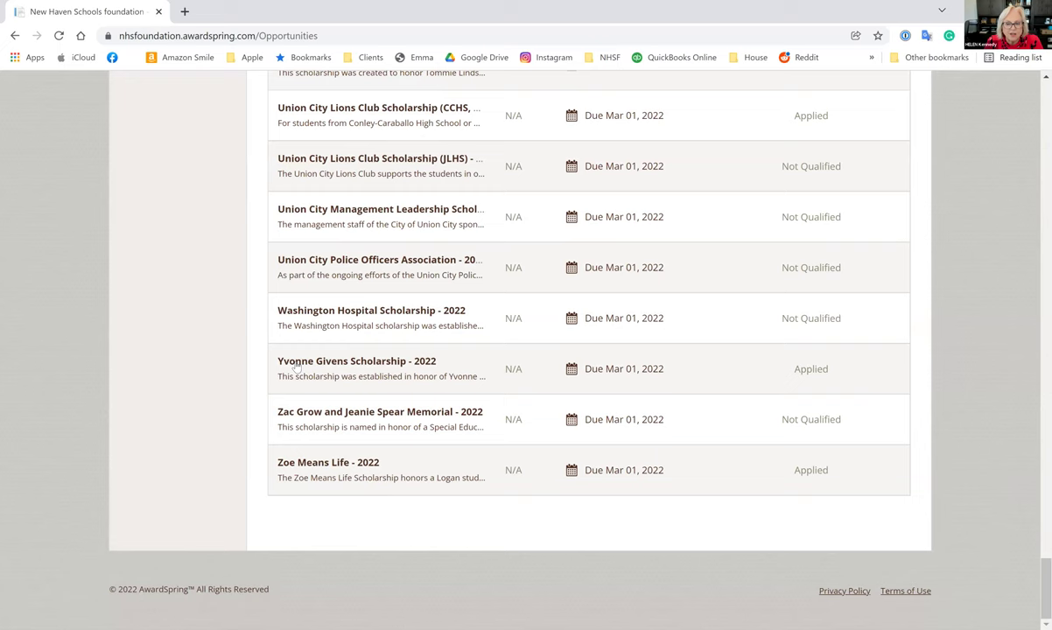
{"action": "left_click", "coordinate": [296, 362]}
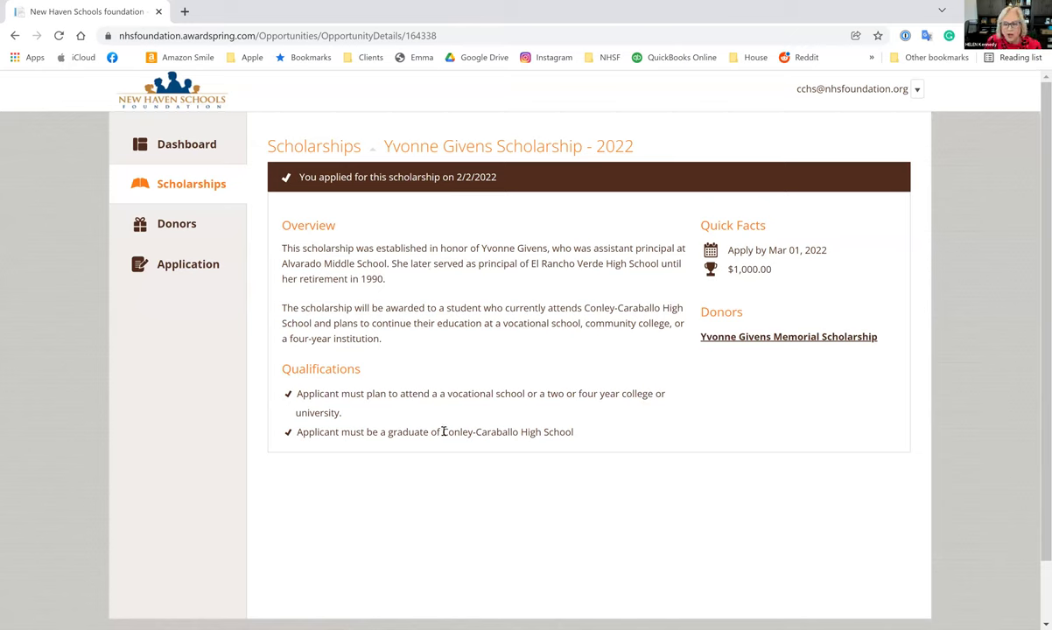
- Highlight the Conley-Caraballo High School graduation requirement on the Yvonne Givens Scholarship page
{"action": "left_click_drag", "start_coordinate": [443, 431], "coordinate": [573, 434]}
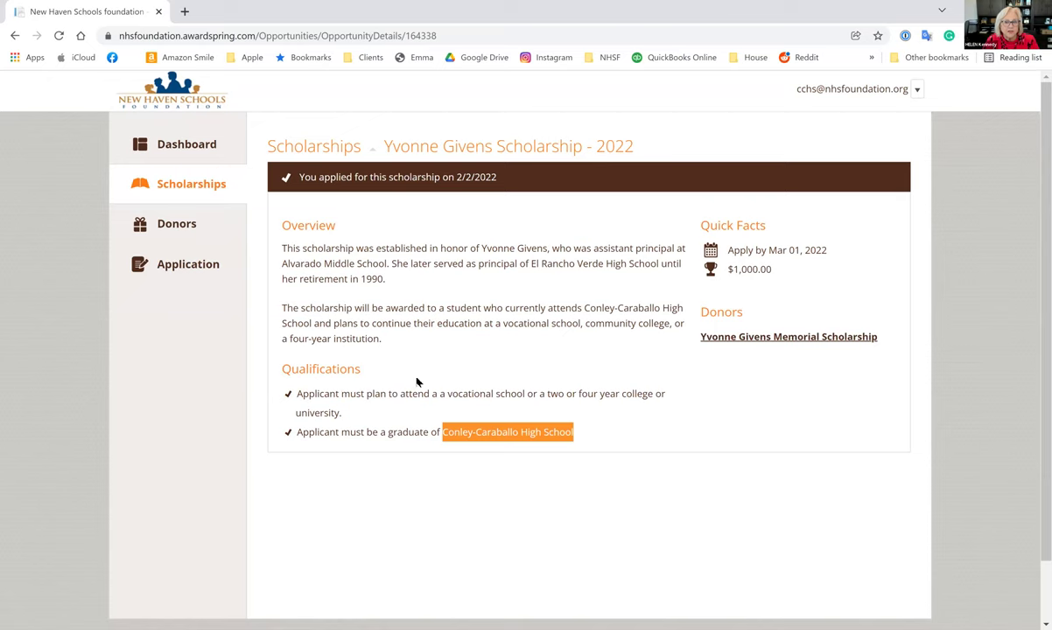
- Go back to Scholarships and review the Craig B. Harper scholarship overview about Coach Craig Harper
{"action": "left_click", "coordinate": [177, 187]}
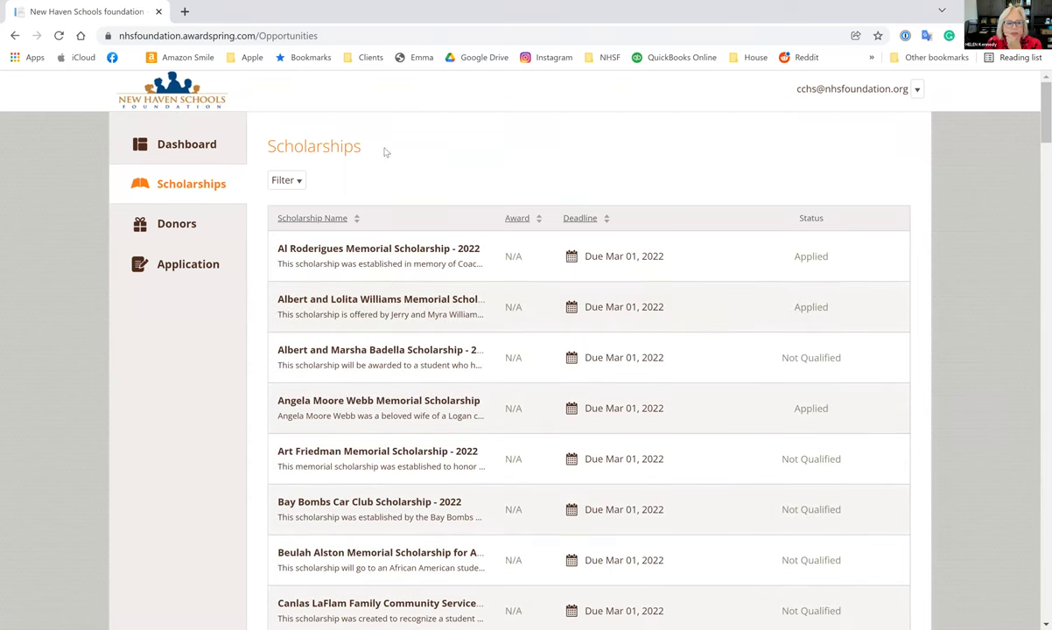
{"action": "scroll", "coordinate": [351, 136], "scroll_direction": "down", "scroll_amount": 5}
{"action": "scroll", "coordinate": [337, 127], "scroll_direction": "down", "scroll_amount": 3}
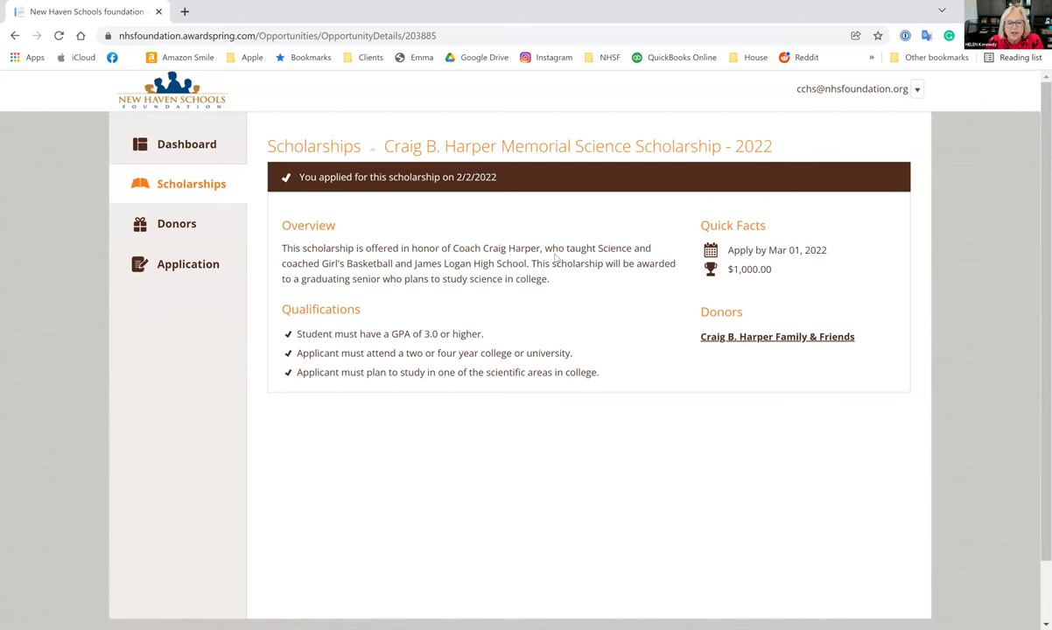
{"action": "left_click_drag", "start_coordinate": [282, 248], "coordinate": [447, 261]}
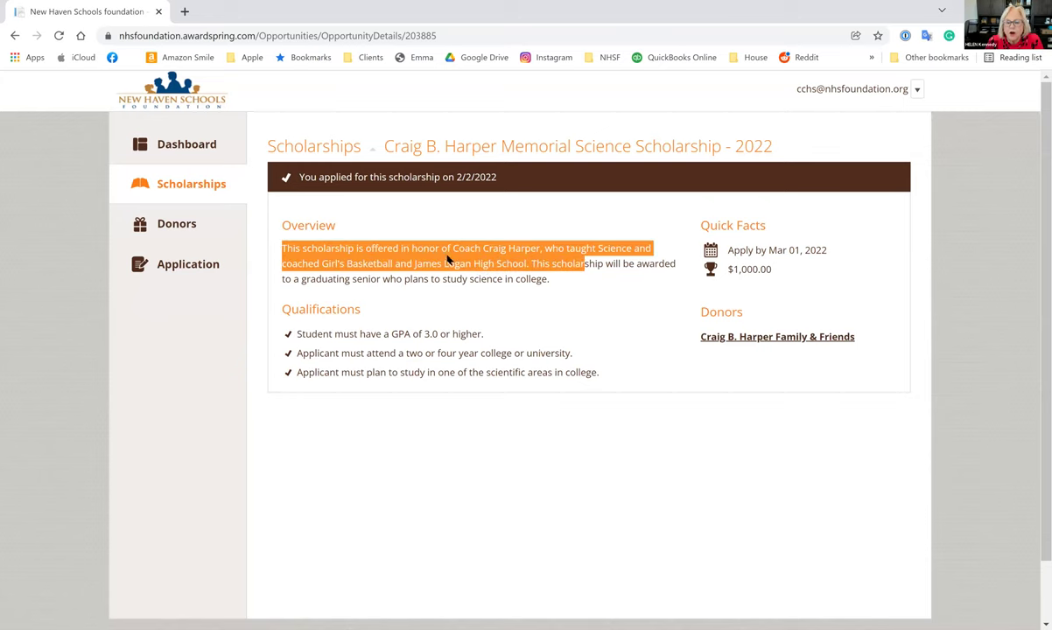
{"action": "left_click_drag", "start_coordinate": [342, 270], "coordinate": [347, 282]}
{"action": "left_click", "coordinate": [320, 266]}
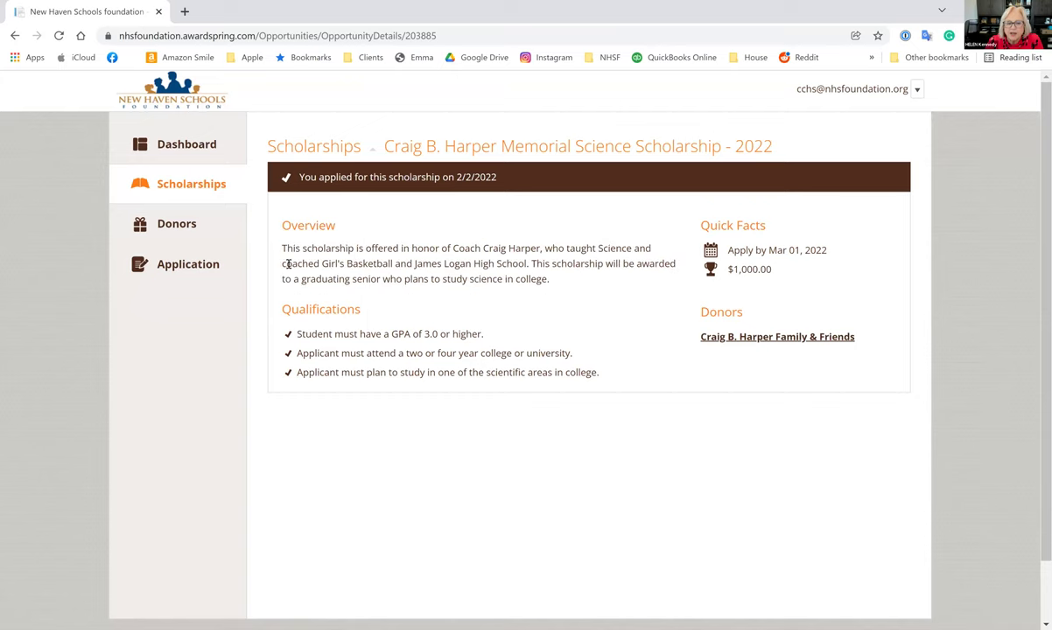
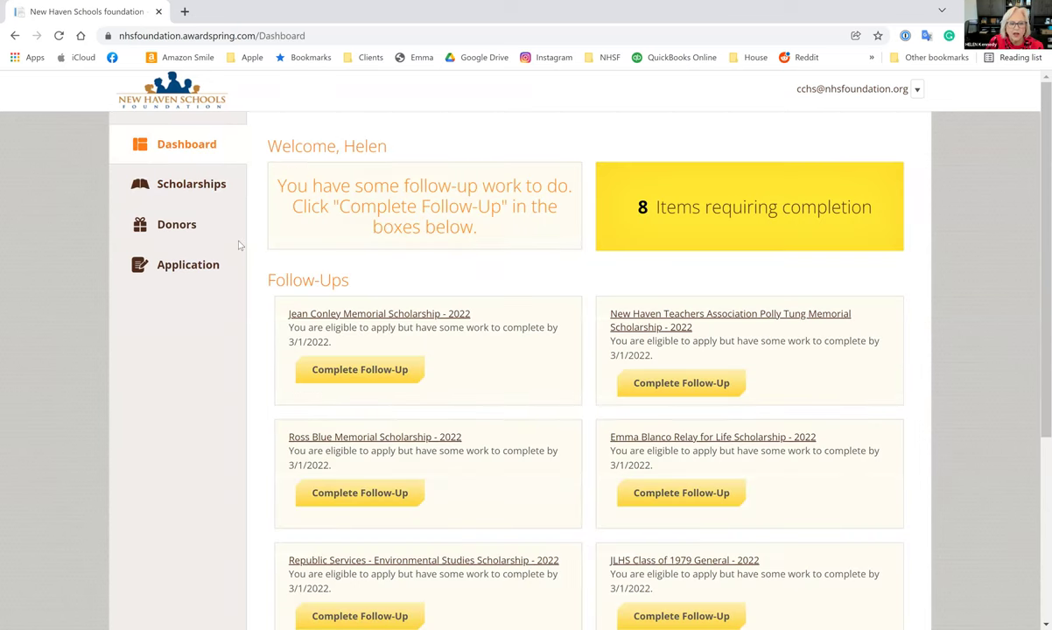
{"action": "left_click", "coordinate": [172, 274]}
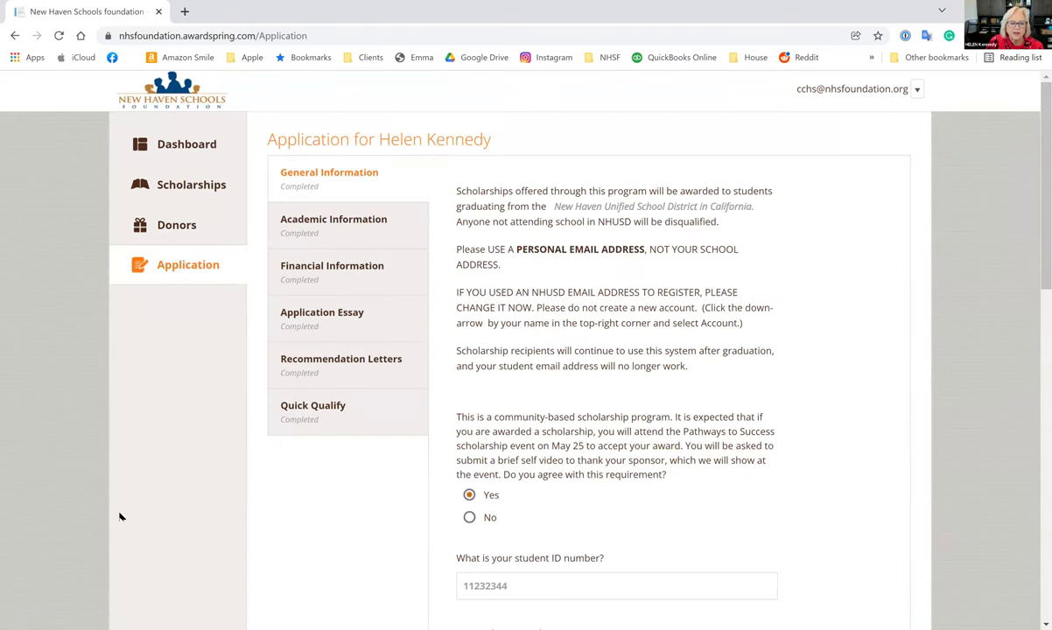
{"action": "left_click", "coordinate": [295, 351]}
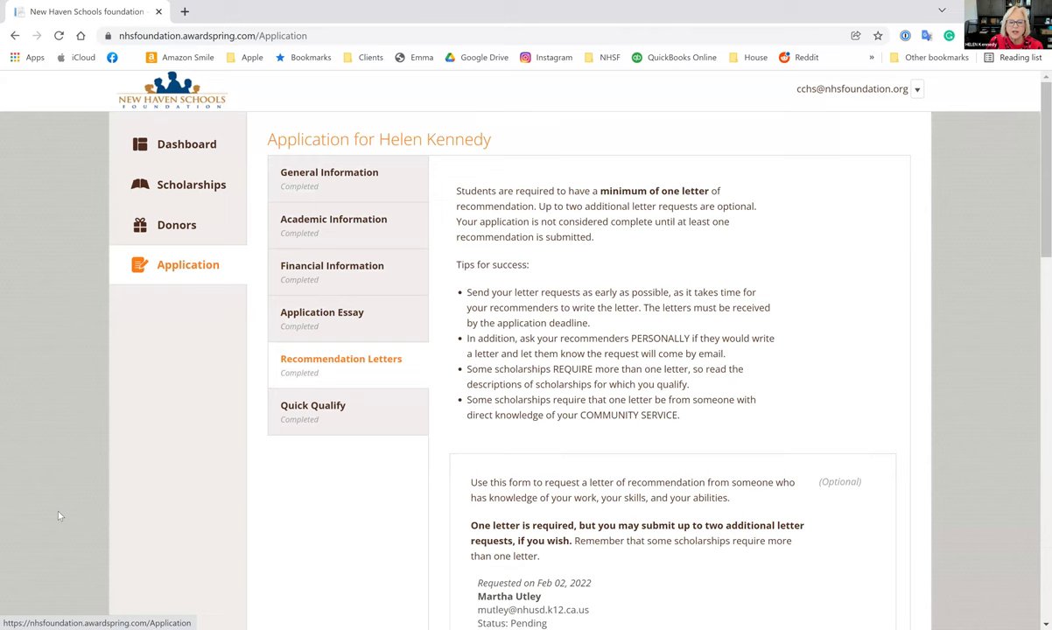
{"action": "scroll", "coordinate": [595, 289], "scroll_direction": "down", "scroll_amount": 3}
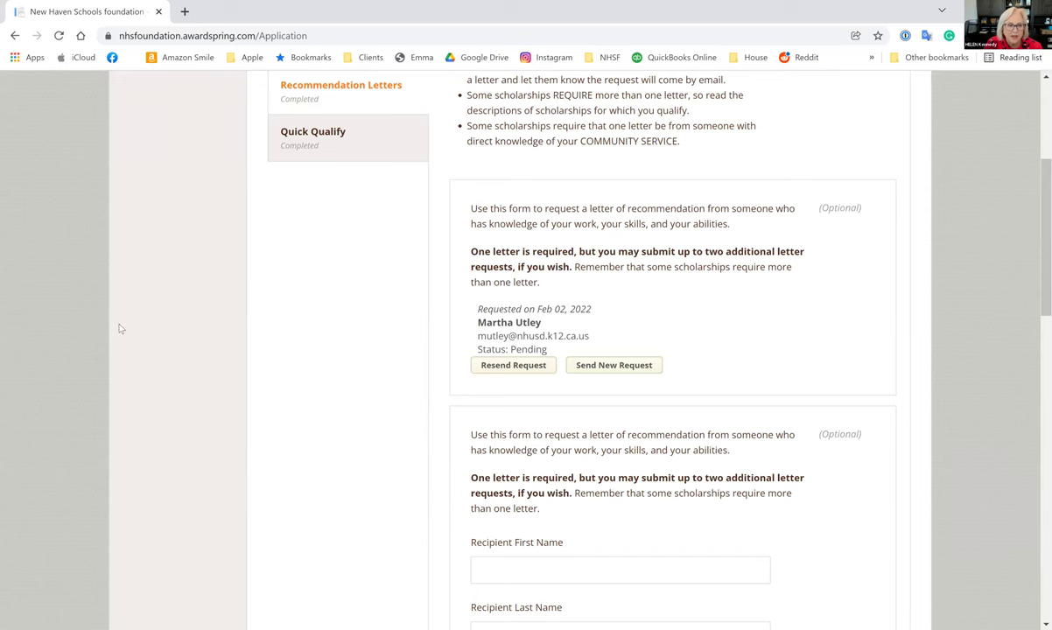
{"action": "scroll", "coordinate": [120, 329], "scroll_direction": "up", "scroll_amount": 3}
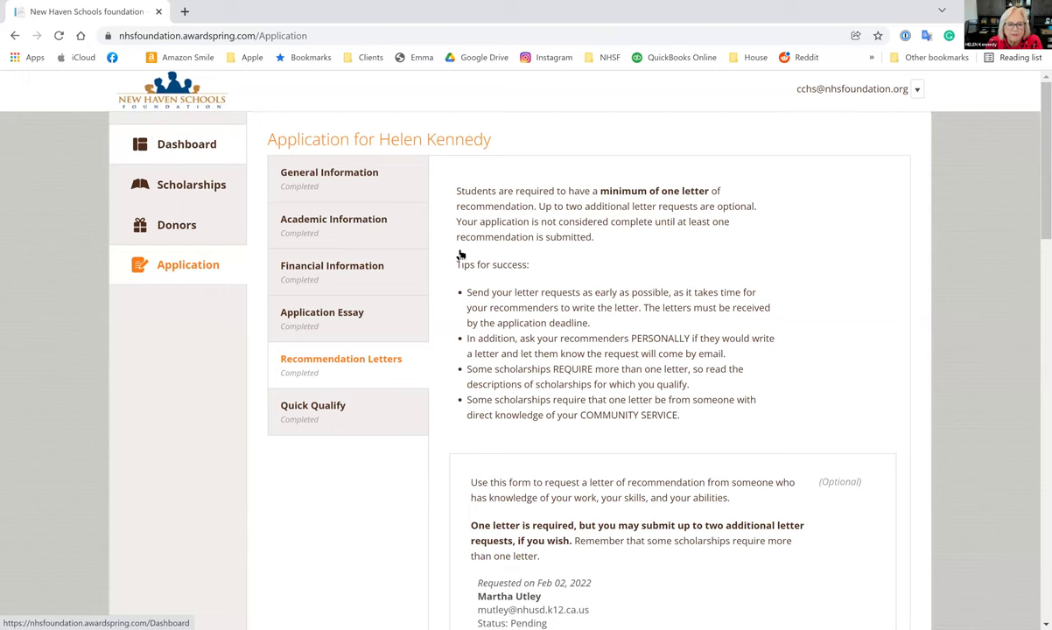
{"action": "scroll", "coordinate": [350, 210], "scroll_direction": "down", "scroll_amount": 4}
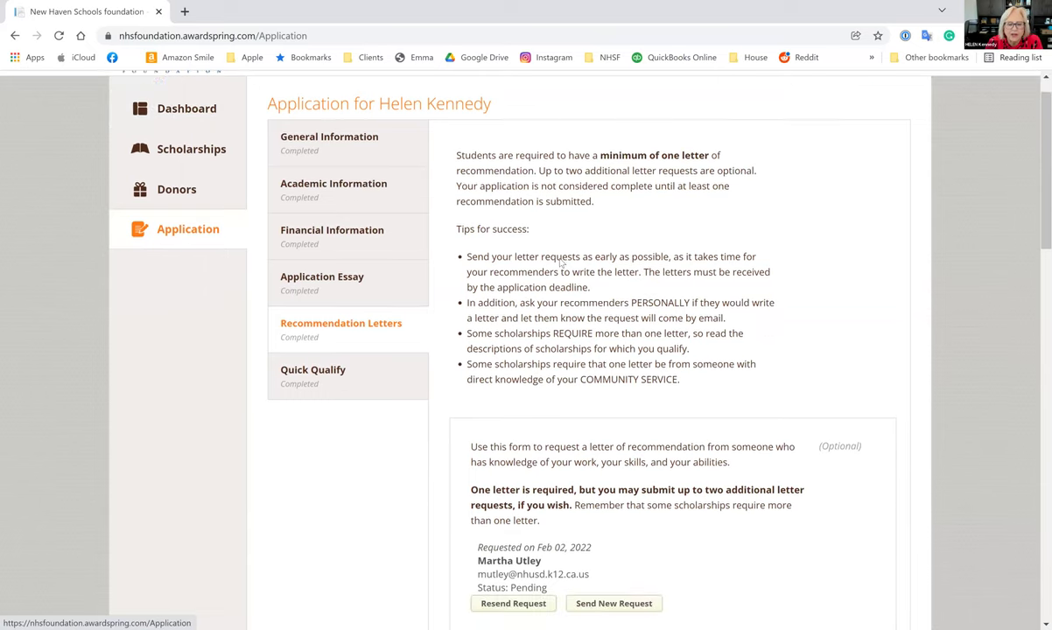
{"action": "scroll", "coordinate": [300, 224], "scroll_direction": "up", "scroll_amount": 4}
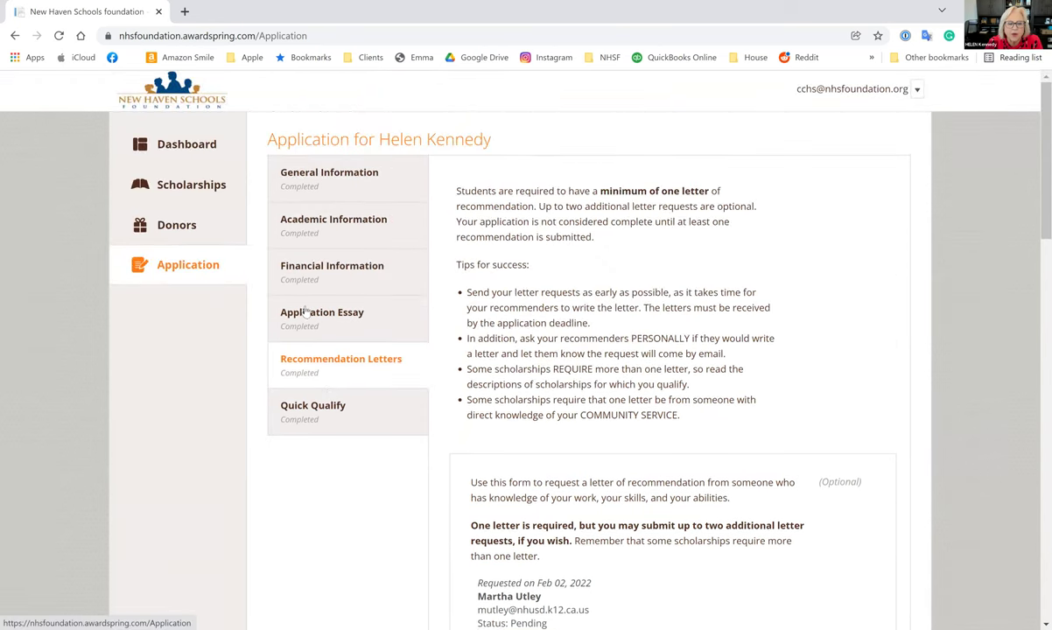
{"action": "left_click", "coordinate": [296, 313]}
{"action": "scroll", "coordinate": [618, 289], "scroll_direction": "down", "scroll_amount": 4}
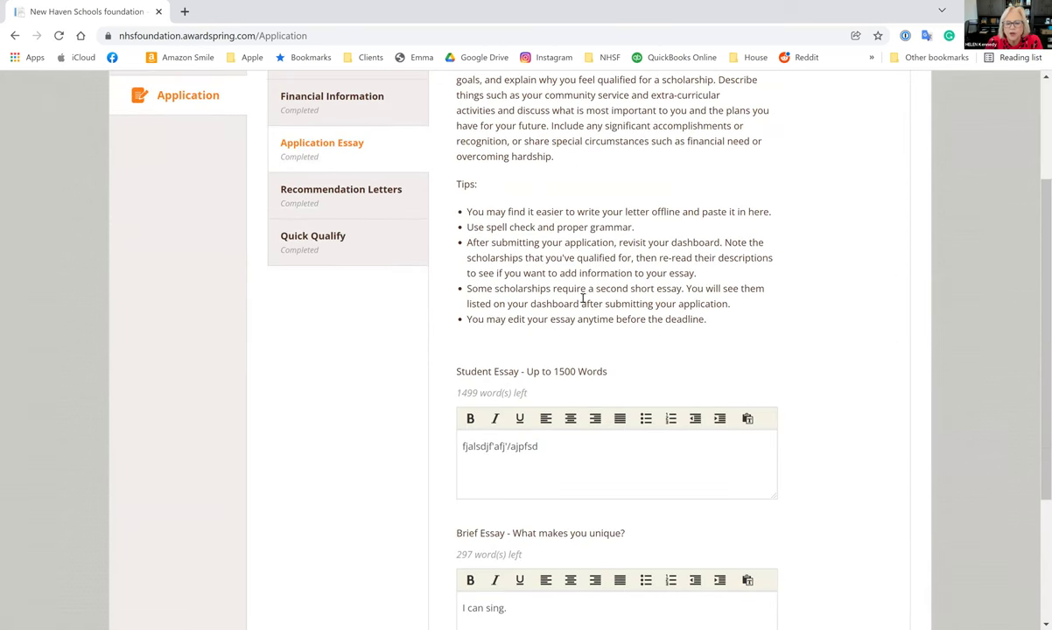
{"action": "left_click", "coordinate": [577, 283]}
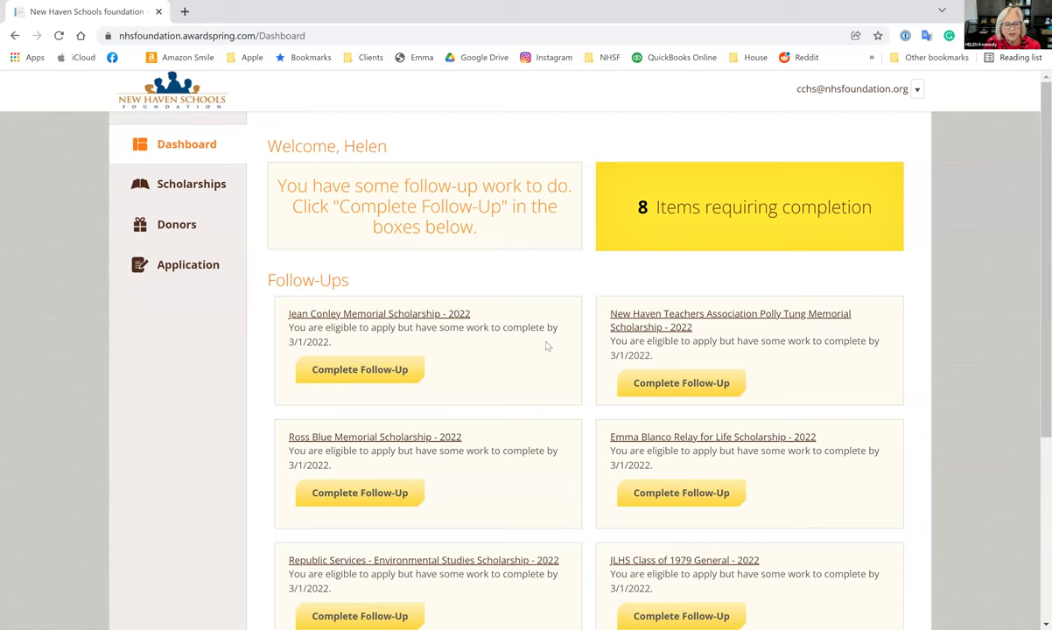
{"action": "scroll", "coordinate": [496, 270], "scroll_direction": "down", "scroll_amount": 3}
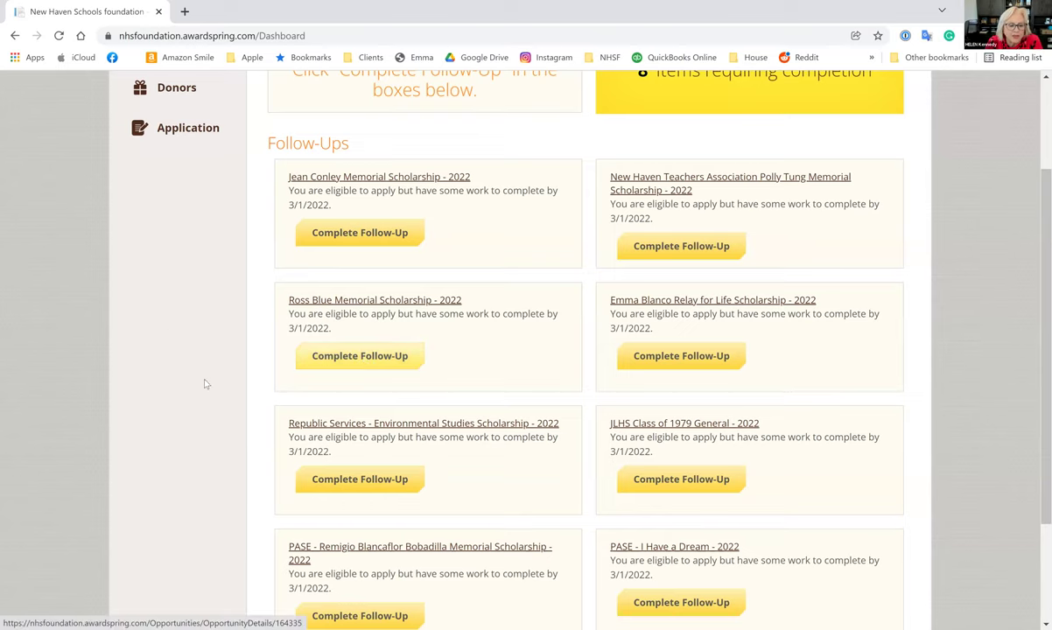
{"action": "scroll", "coordinate": [200, 378], "scroll_direction": "down", "scroll_amount": 1}
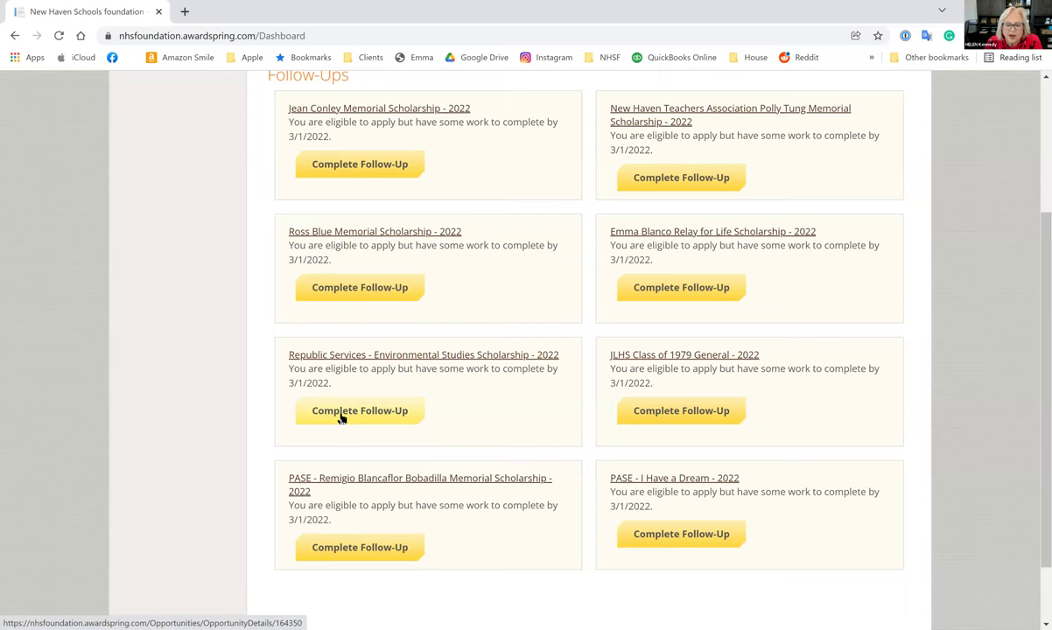
{"action": "scroll", "coordinate": [341, 418], "scroll_direction": "up", "scroll_amount": 1}
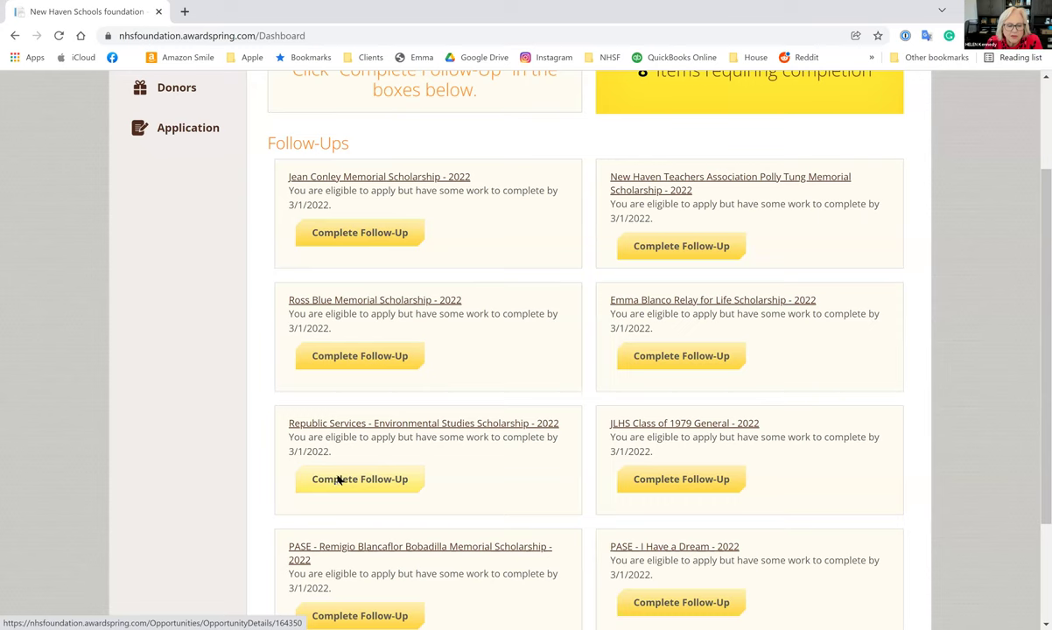
{"action": "left_click", "coordinate": [338, 480]}
{"action": "scroll", "coordinate": [224, 416], "scroll_direction": "down", "scroll_amount": 3}
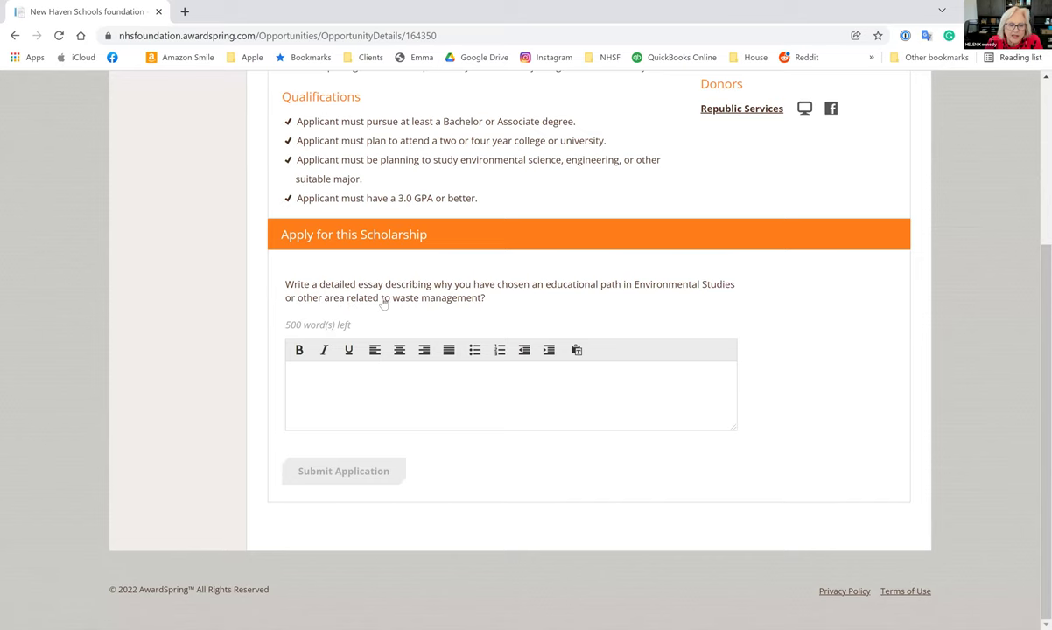
{"action": "scroll", "coordinate": [382, 302], "scroll_direction": "up", "scroll_amount": 2}
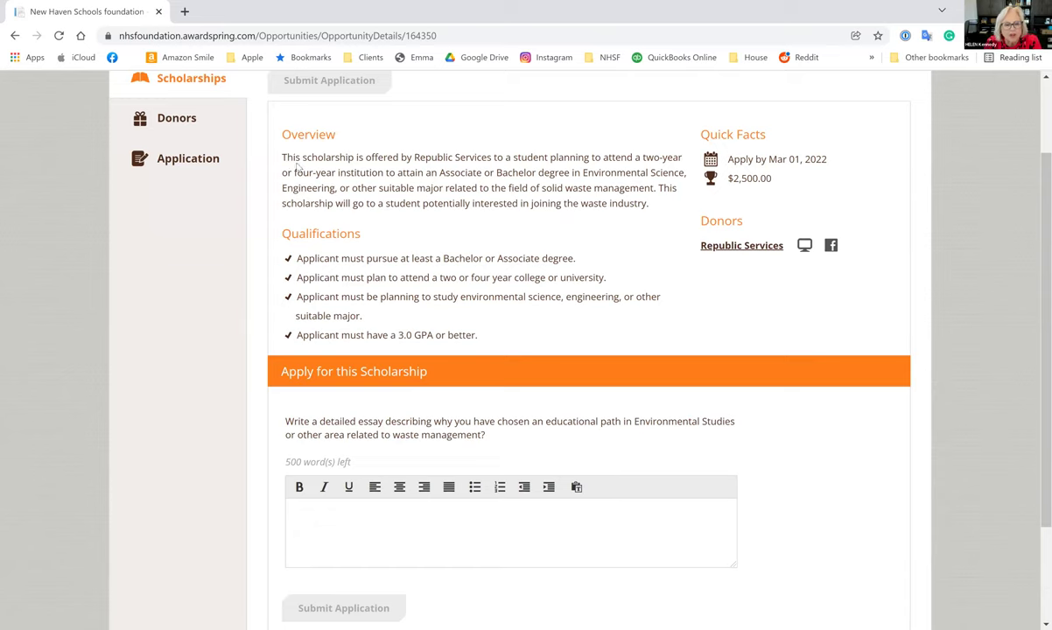
{"action": "scroll", "coordinate": [331, 186], "scroll_direction": "up", "scroll_amount": 1}
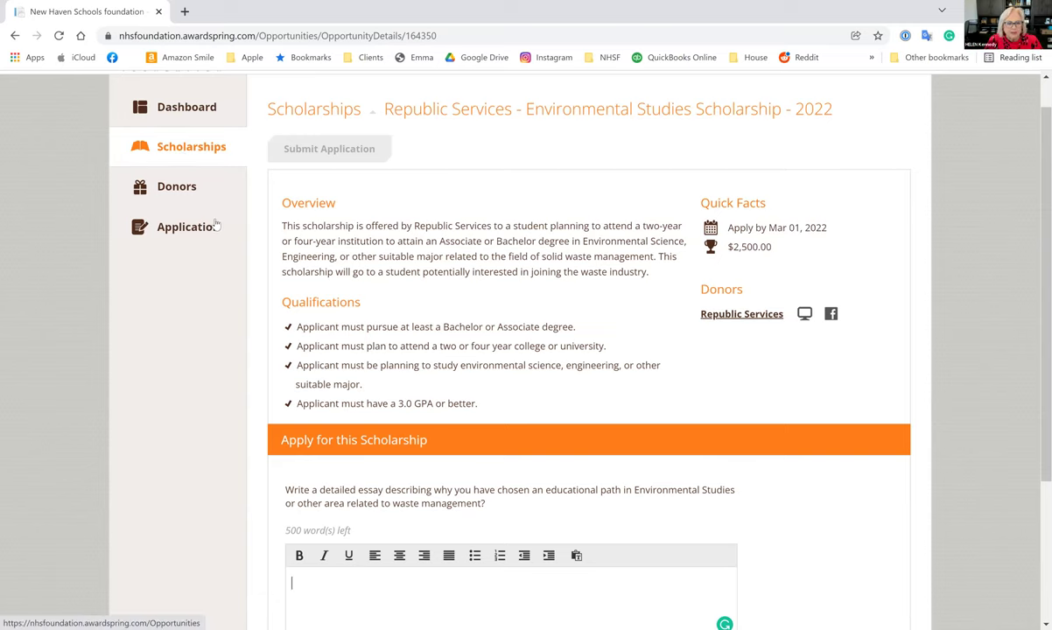
{"action": "left_click", "coordinate": [182, 150]}
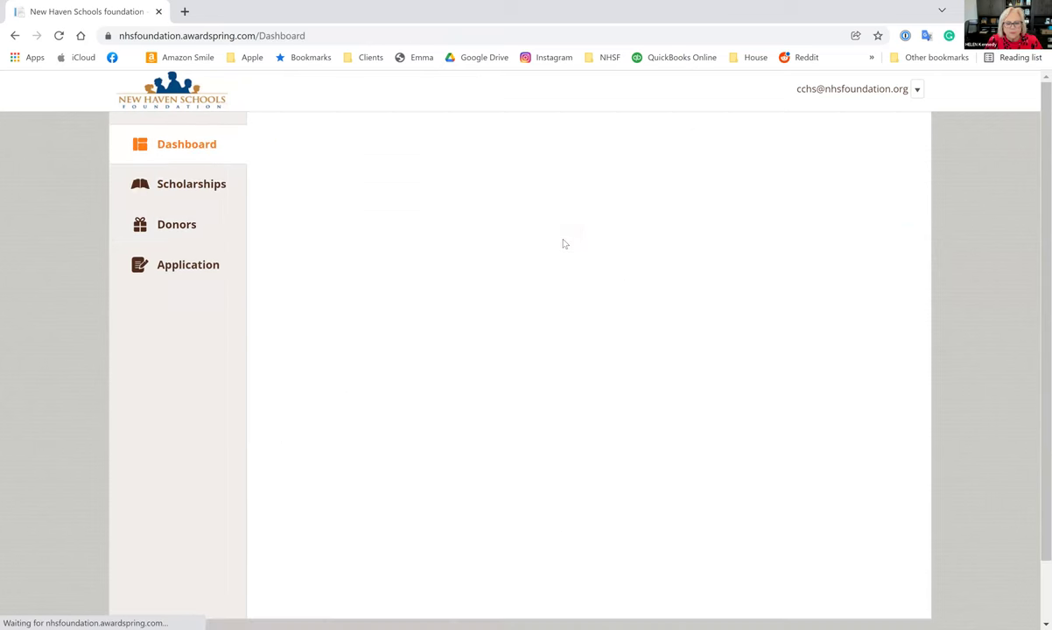
{"action": "scroll", "coordinate": [543, 289], "scroll_direction": "down", "scroll_amount": 2}
{"action": "scroll", "coordinate": [526, 321], "scroll_direction": "down", "scroll_amount": 2}
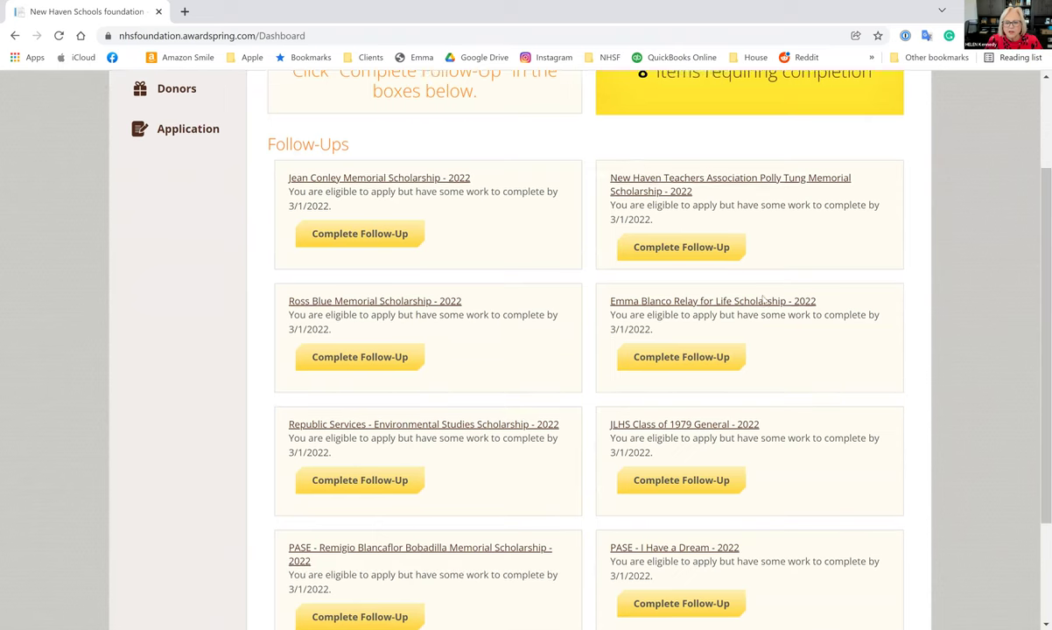
{"action": "left_click", "coordinate": [671, 292]}
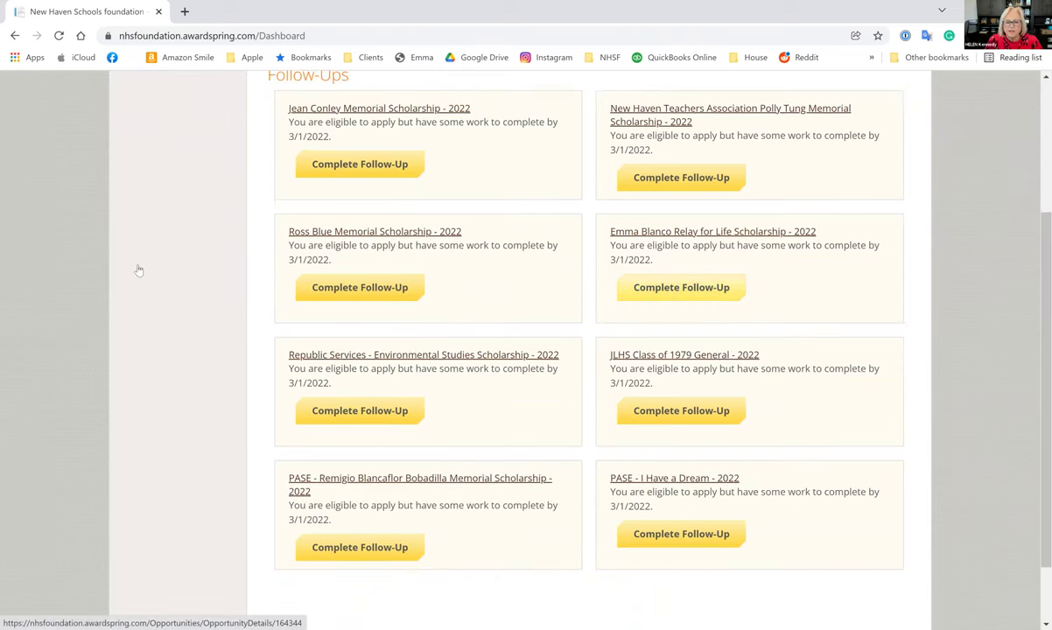
{"action": "scroll", "coordinate": [411, 403], "scroll_direction": "down", "scroll_amount": 3}
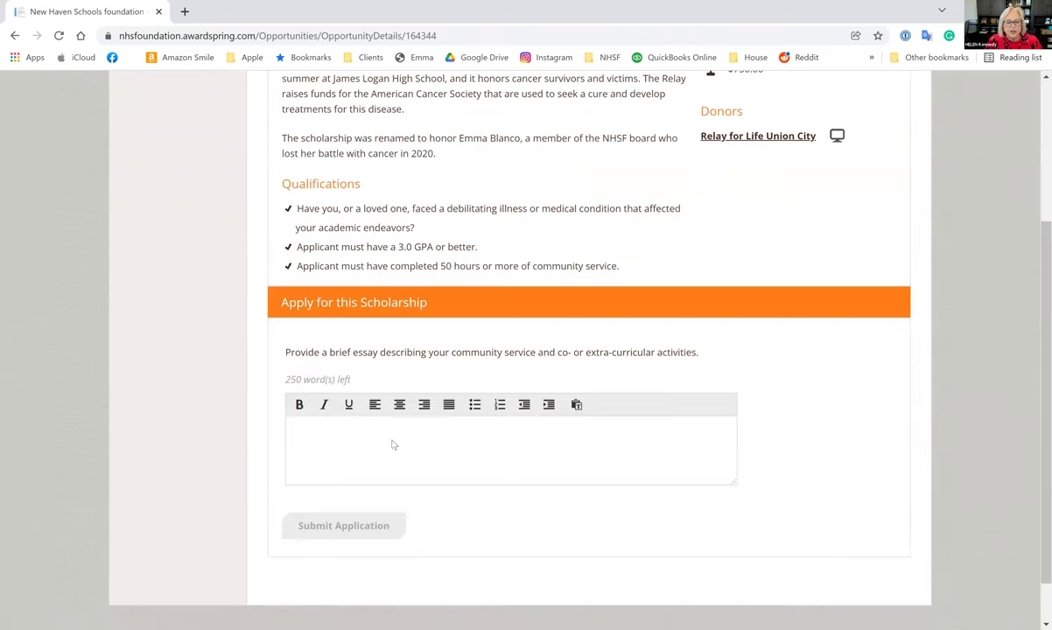
{"action": "left_click", "coordinate": [363, 410]}
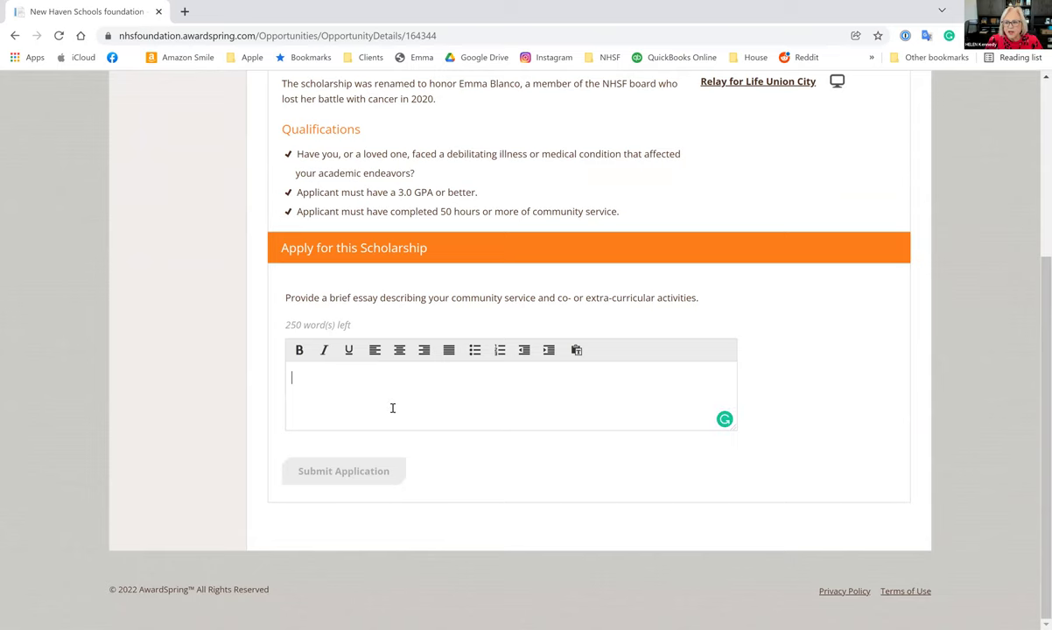
{"action": "scroll", "coordinate": [398, 411], "scroll_direction": "up", "scroll_amount": 3}
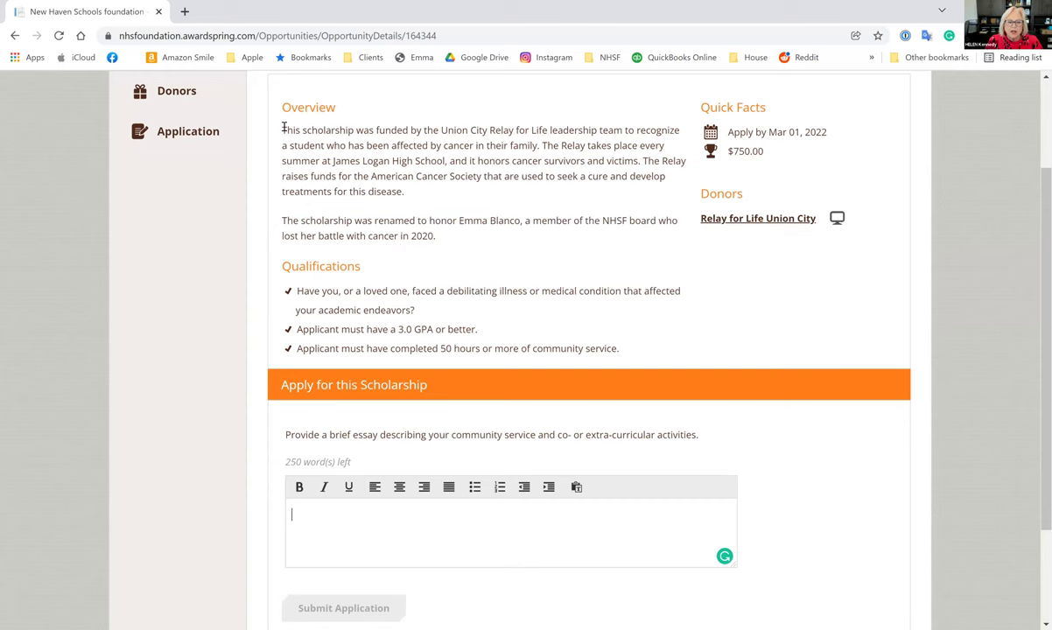
{"action": "scroll", "coordinate": [289, 131], "scroll_direction": "up", "scroll_amount": 4}
{"action": "left_click_drag", "start_coordinate": [307, 146], "coordinate": [289, 140]}
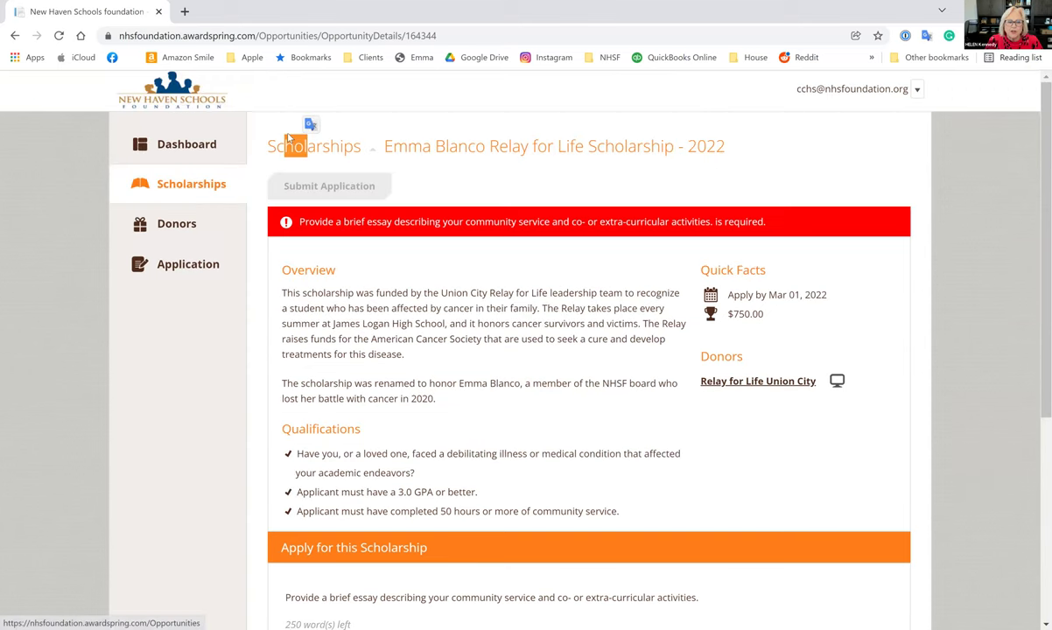
{"action": "left_click", "coordinate": [372, 406]}
{"action": "scroll", "coordinate": [350, 351], "scroll_direction": "down", "scroll_amount": 3}
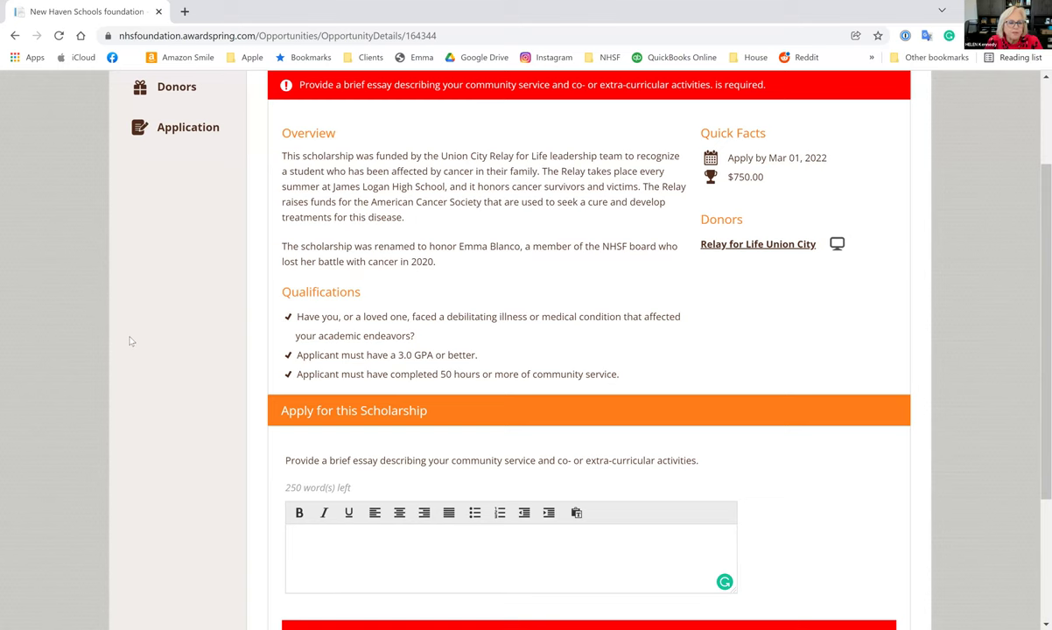
{"action": "scroll", "coordinate": [157, 324], "scroll_direction": "up", "scroll_amount": 3}
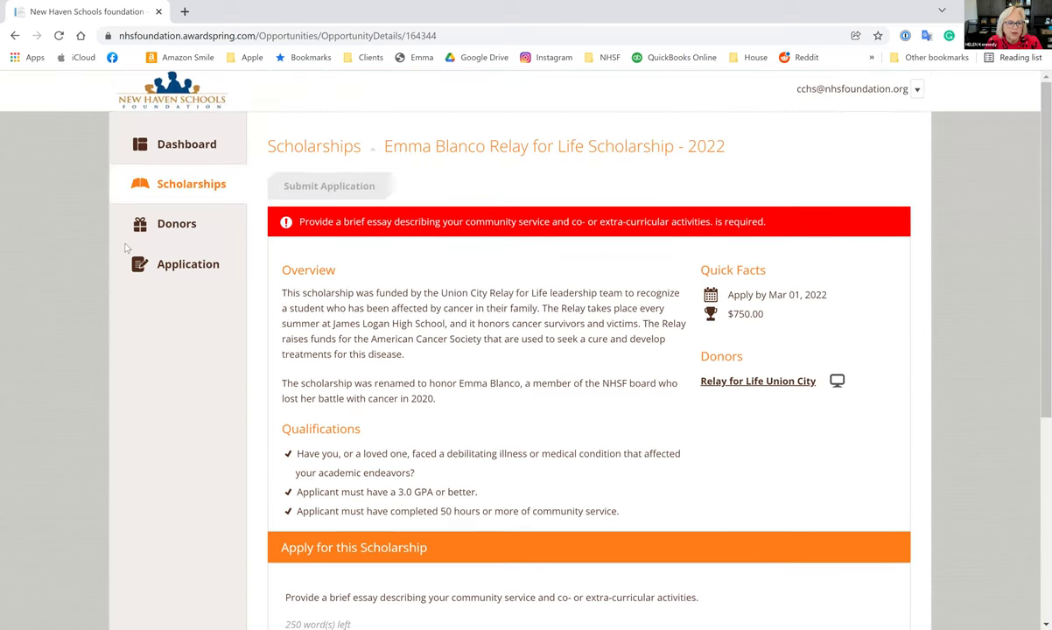
{"action": "left_click", "coordinate": [187, 145]}
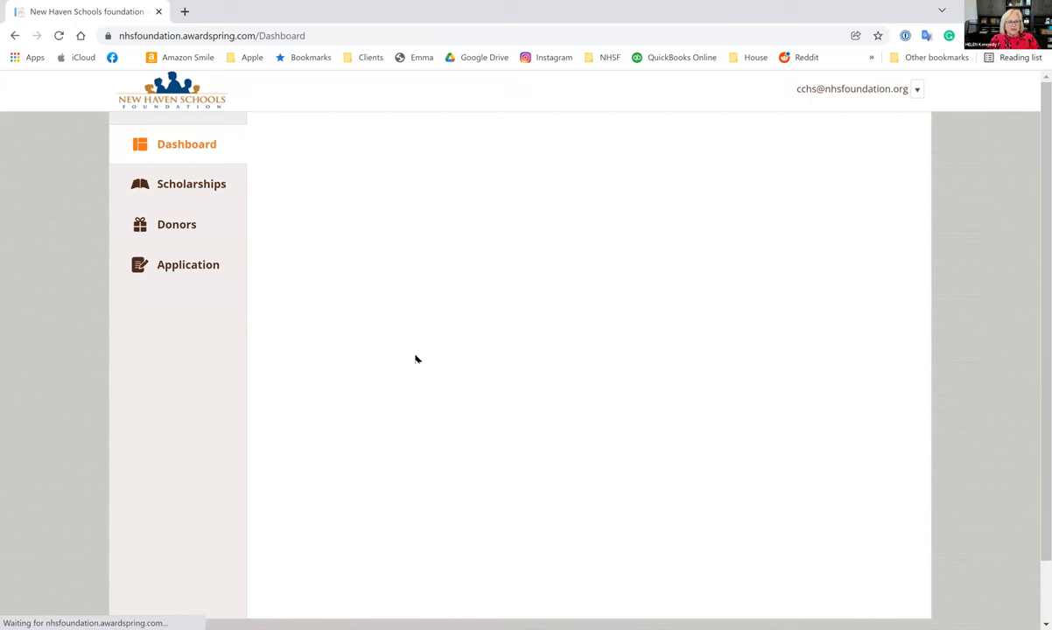